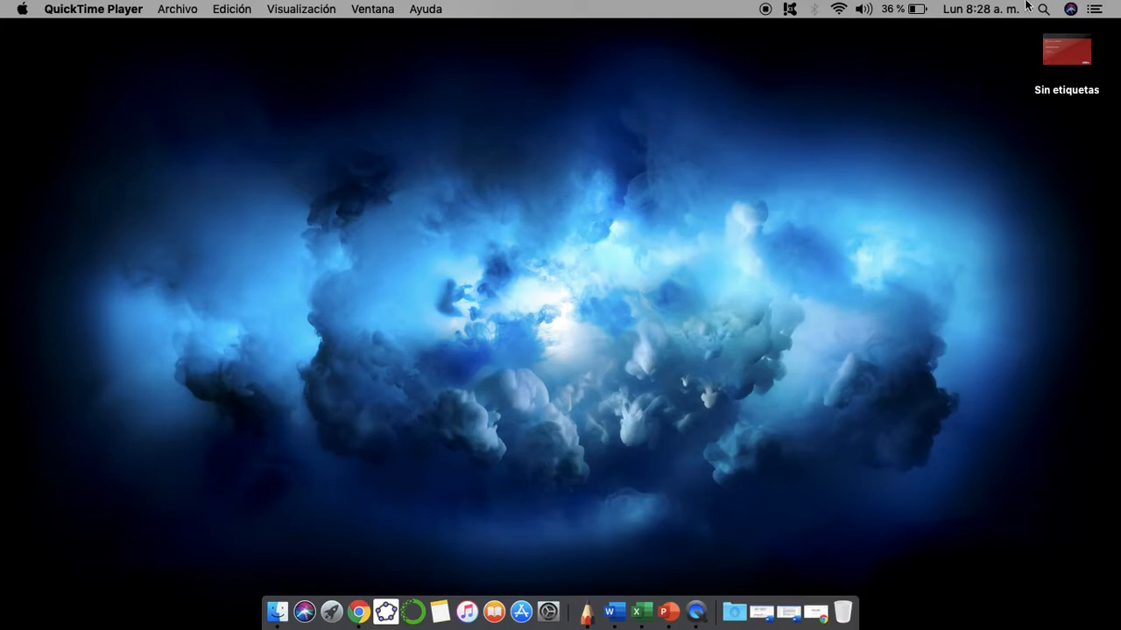
Find SPSS Statistics with a Spotlight search for "spss", launch it and dismiss its startup dialog
click(1044, 9)
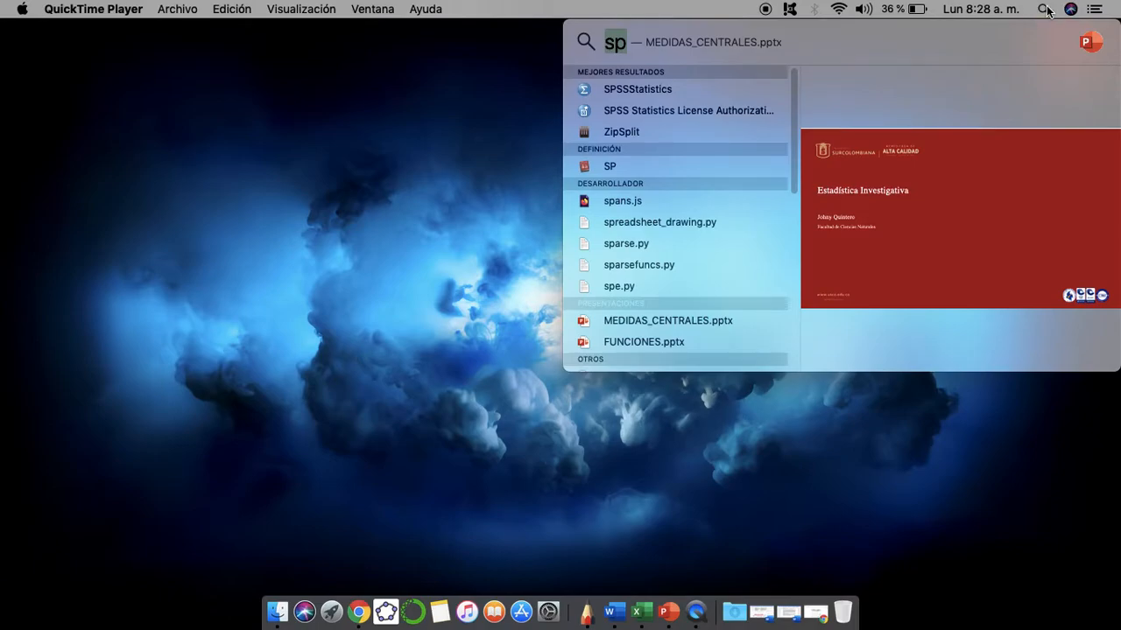
key(BackSpace)
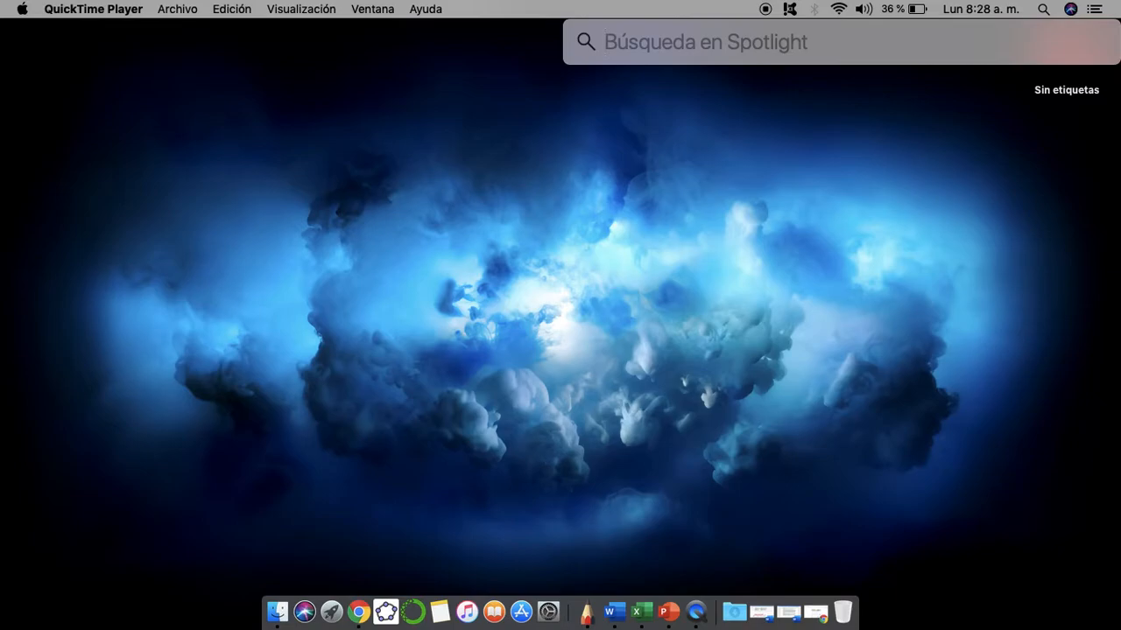
text(spss)
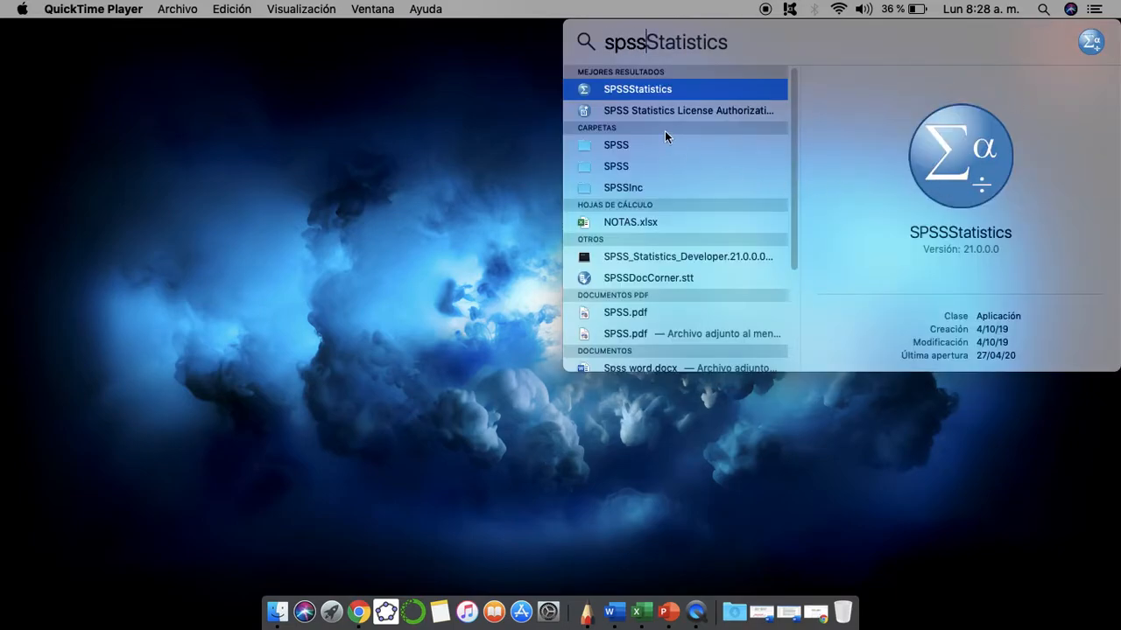
click(639, 91)
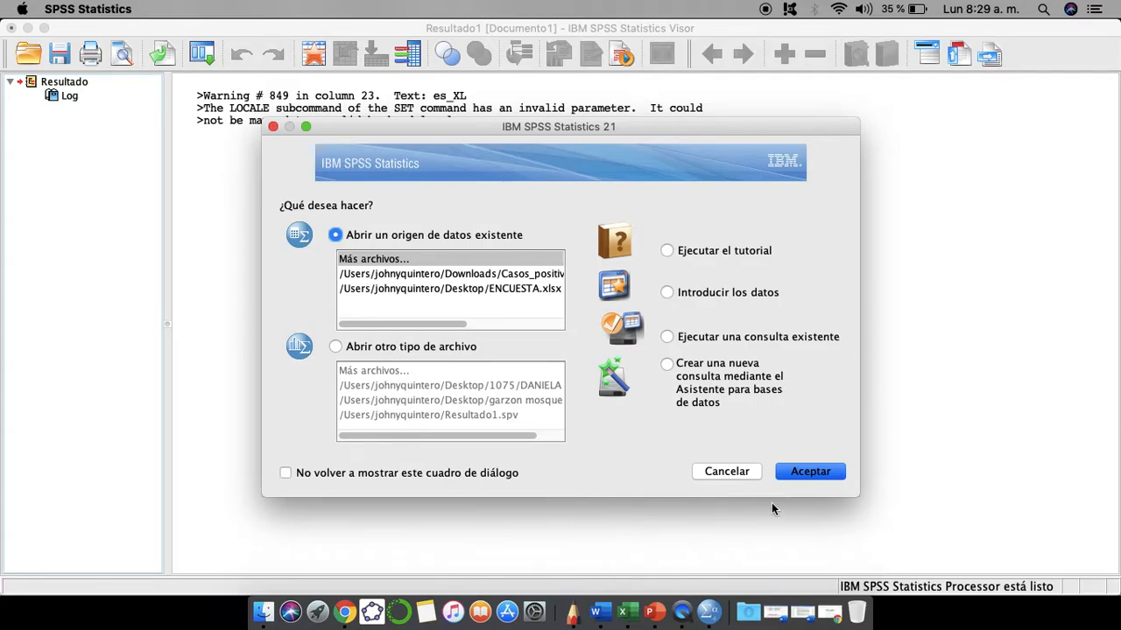
click(743, 470)
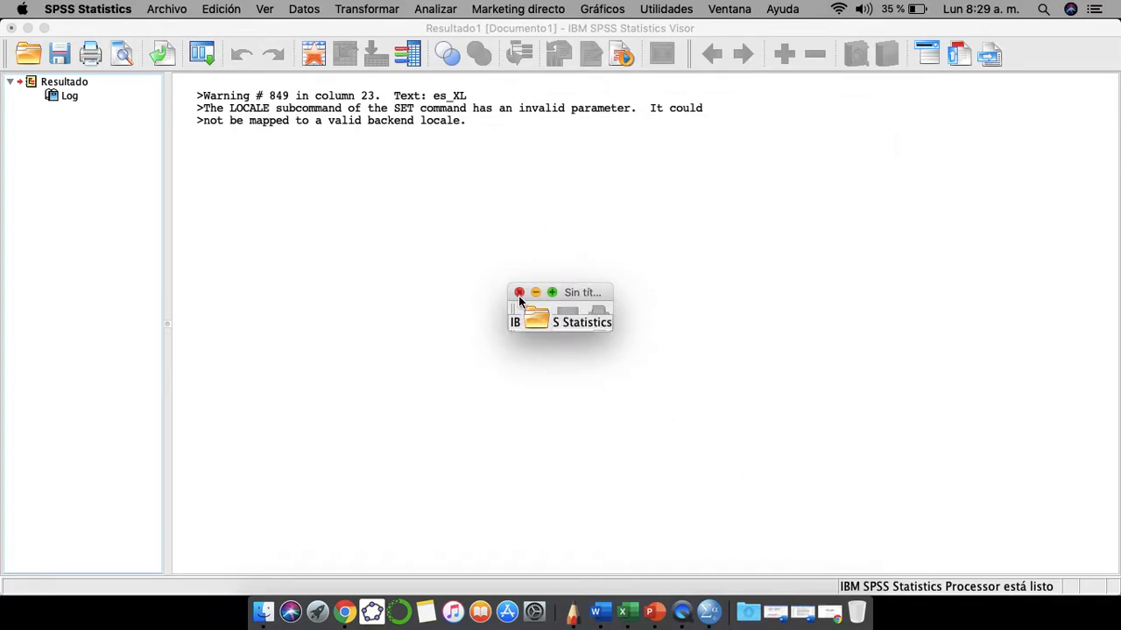
Bring the untitled data editor window to the front and enlarge it to fill the screen
click(536, 293)
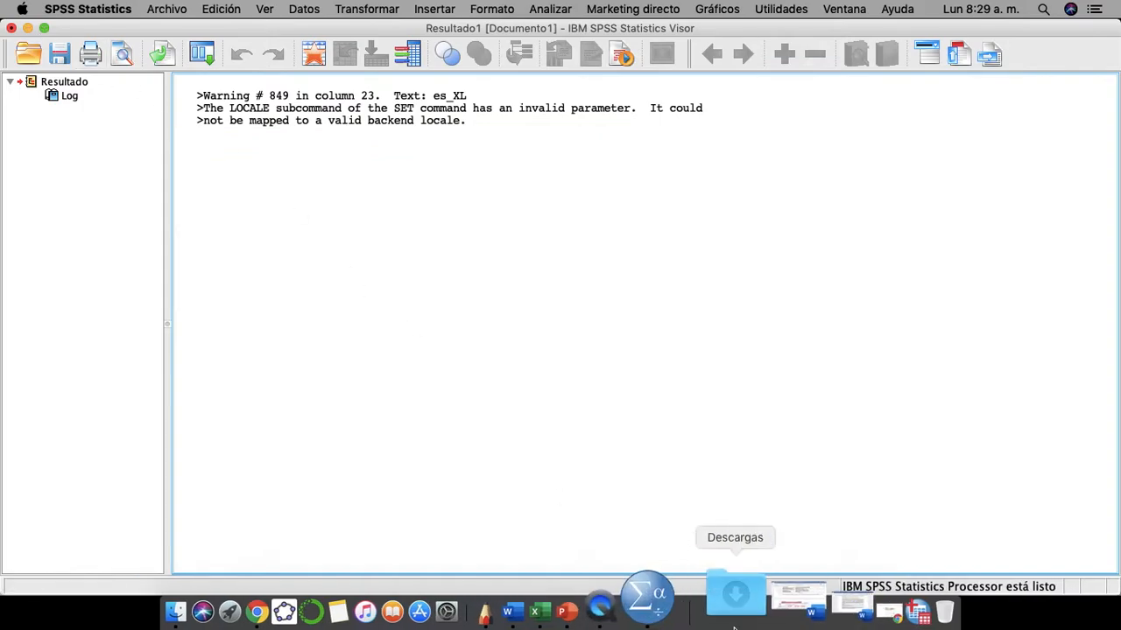
right_click(705, 618)
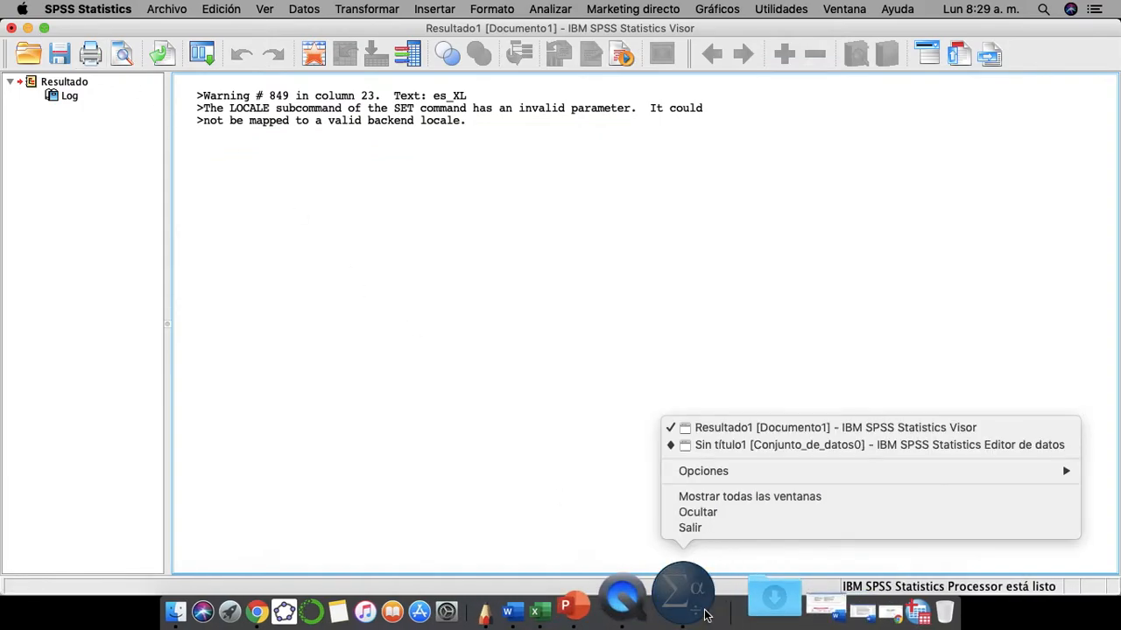
click(764, 445)
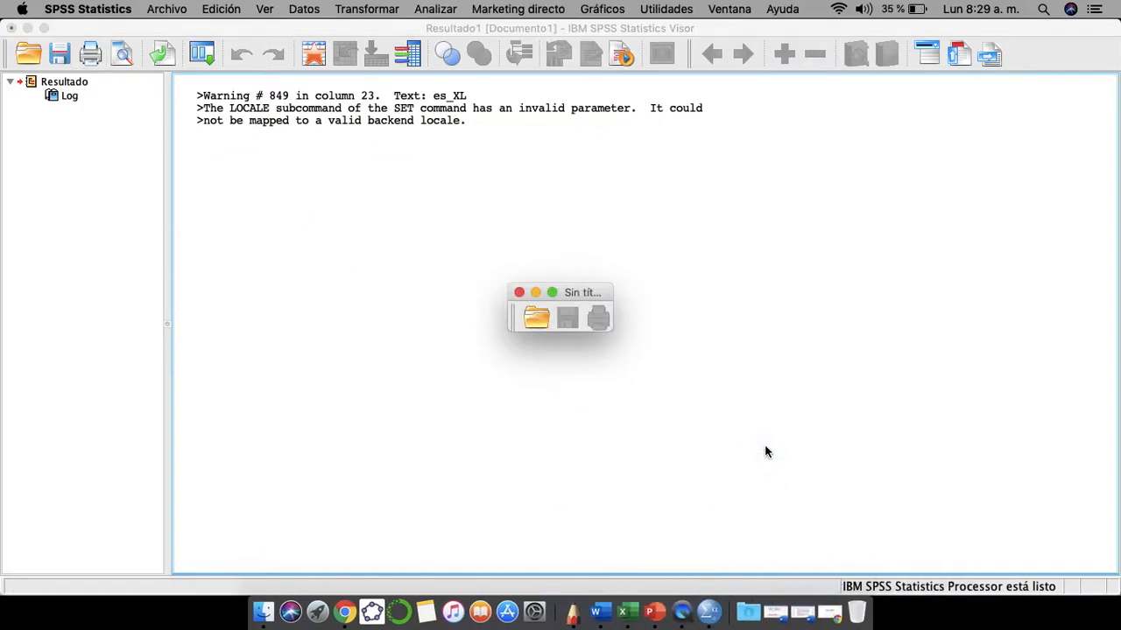
click(553, 292)
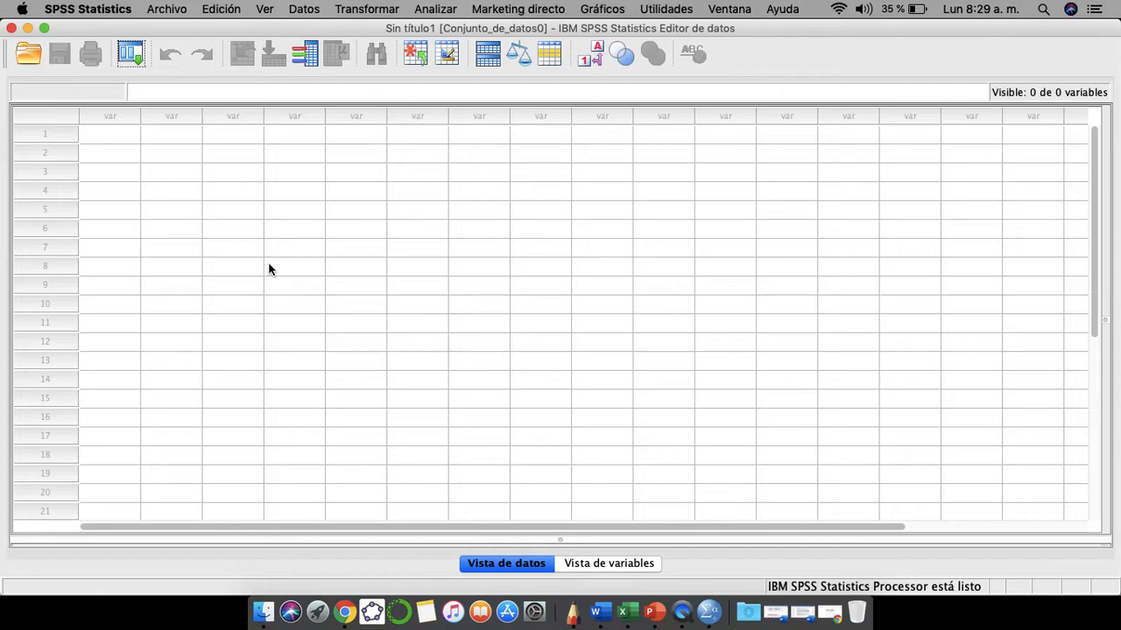
Look through the first rows of the first column in the empty data sheet, ending back at row 1
click(108, 136)
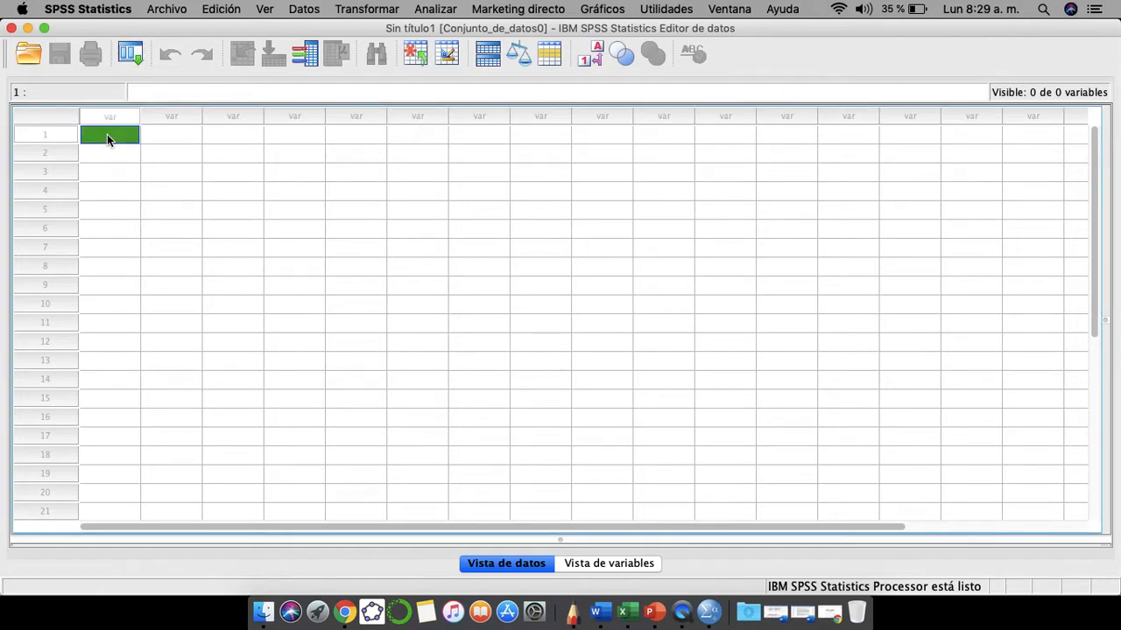
key(Down)
key(Down)
key(Down)
key(Down)
key(Down)
key(Down)
key(Down)
key(Down)
key(Up)
key(Up)
key(Up)
key(Up)
key(Up)
key(Up)
key(Up)
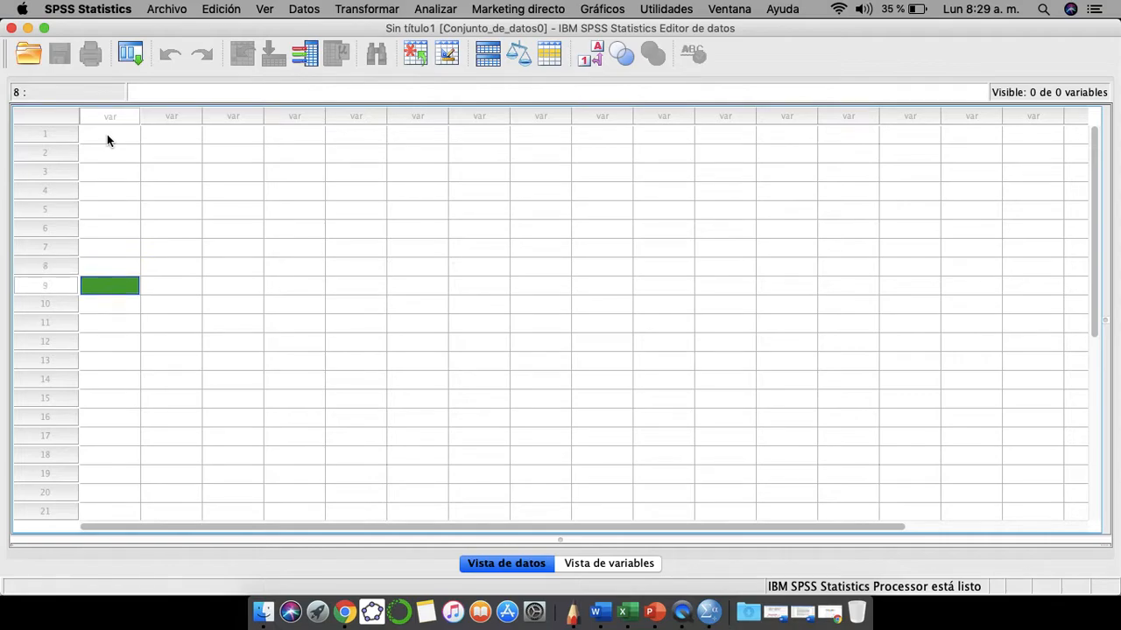
key(Down)
key(Up)
key(Up)
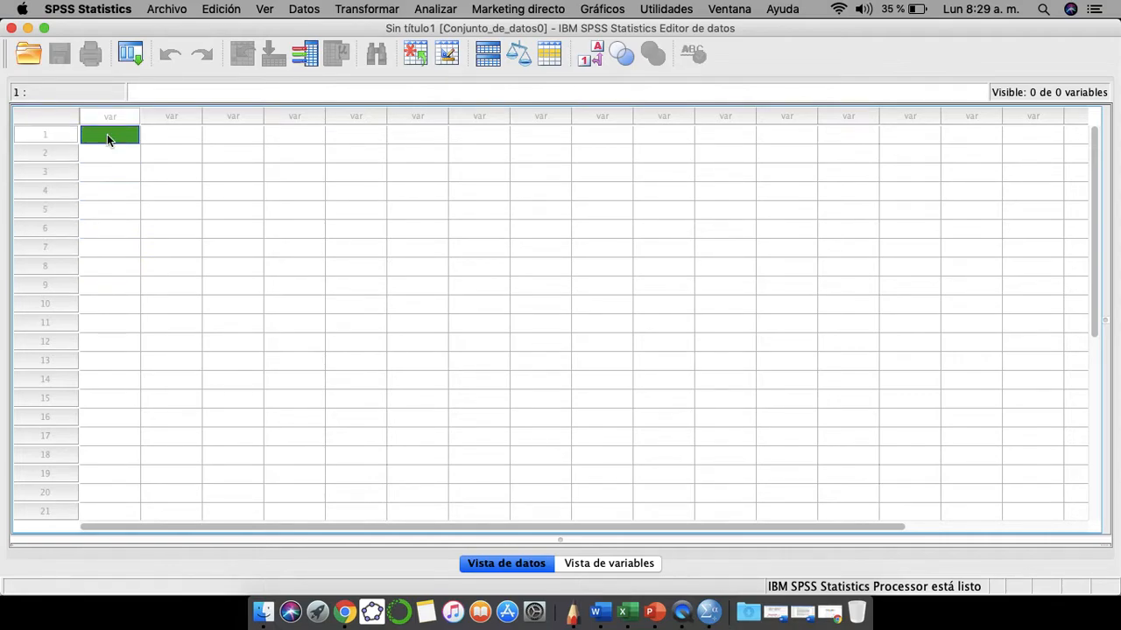
View the variable definition grid for the first column and return to the data view
double_click(115, 114)
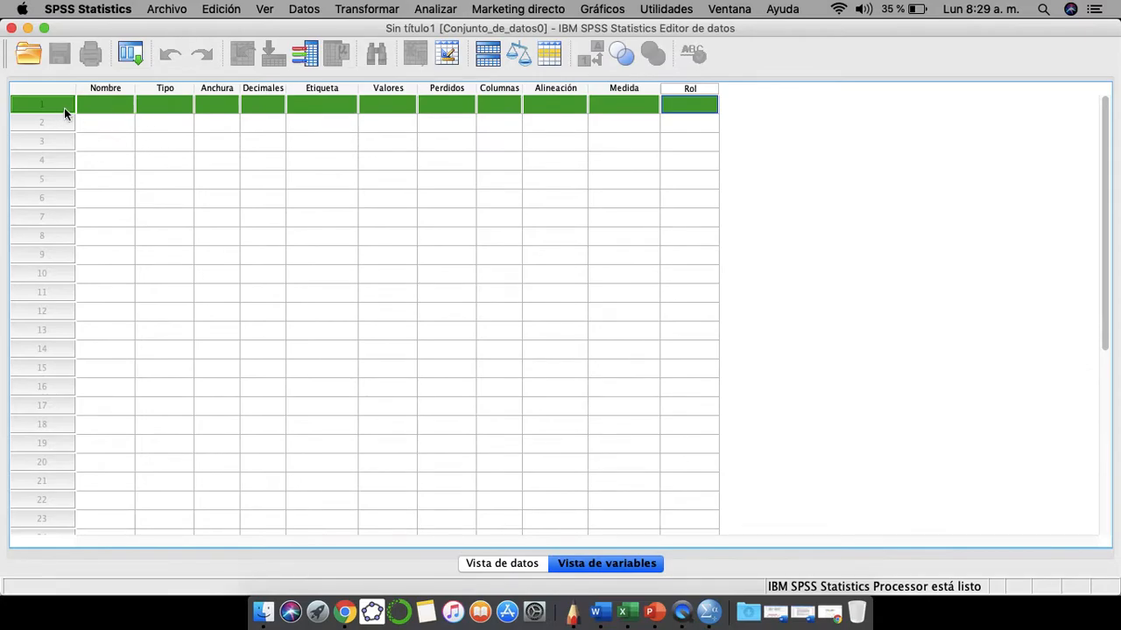
click(113, 108)
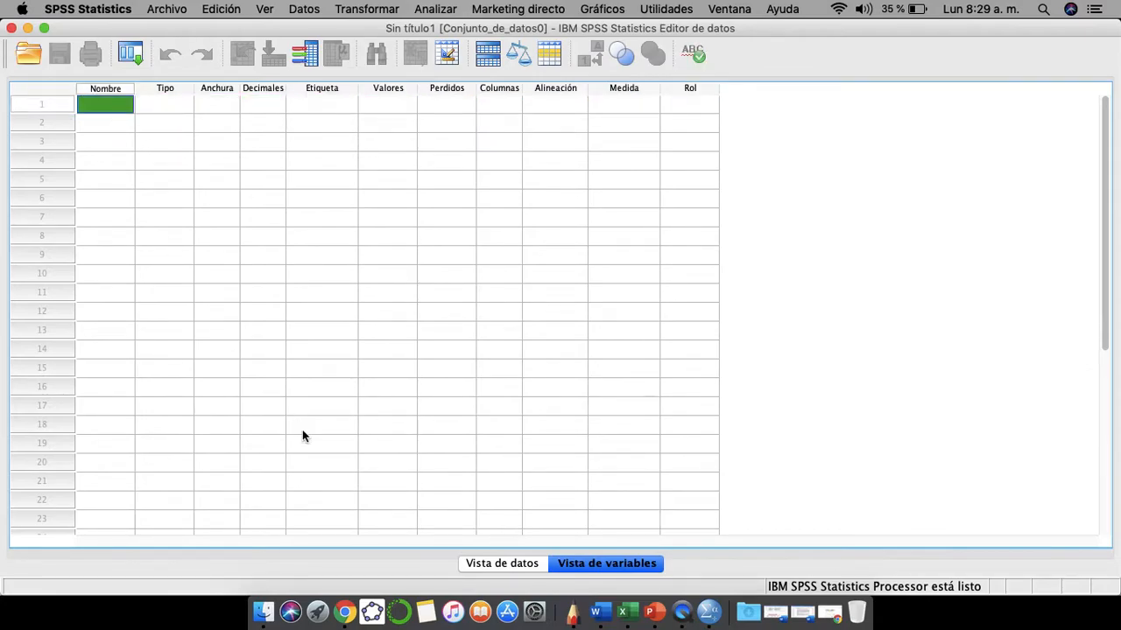
click(503, 563)
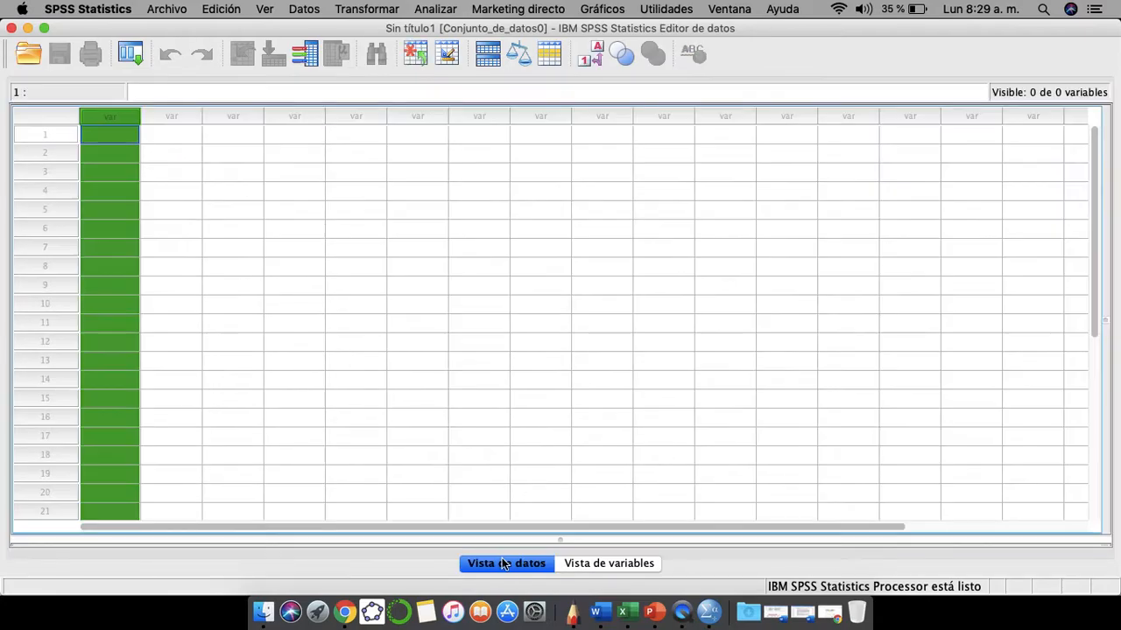
Examine the case rows of the first column down past row 20 and return to the beginning of the sheet
click(104, 137)
key(Down)
key(Down)
key(Down)
key(Down)
key(Down)
key(Down)
key(Down)
key(Down)
key(Down)
key(Down)
key(Down)
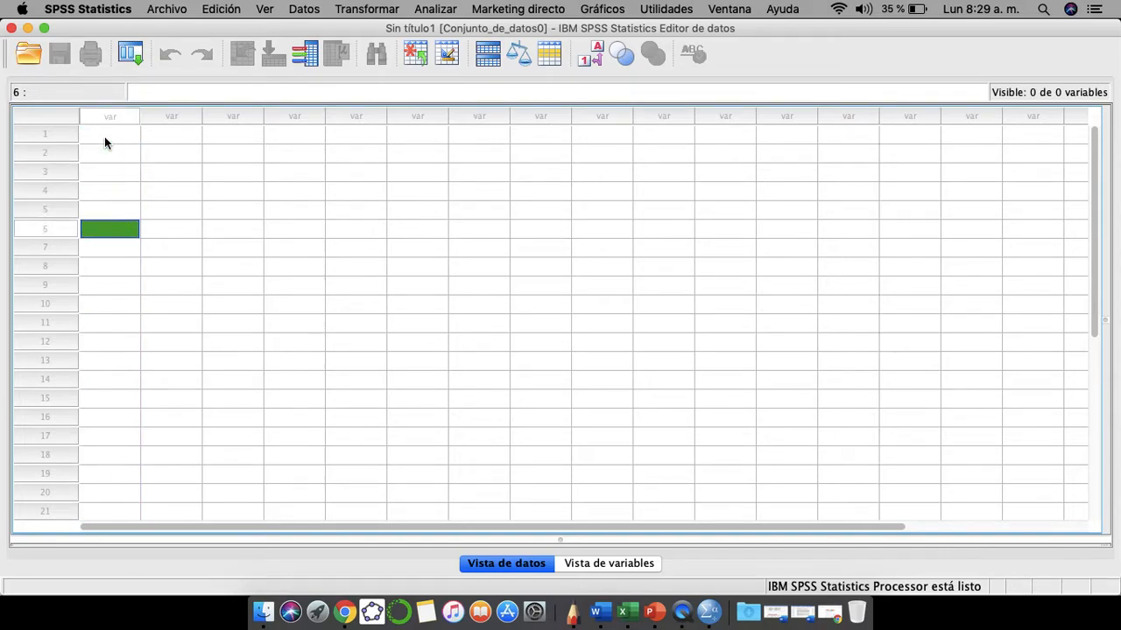
key(Down)
key(Down)
key(Down)
key(Down)
key(Down)
key(Down)
key(Down)
key(Down)
key(Down)
key(Down)
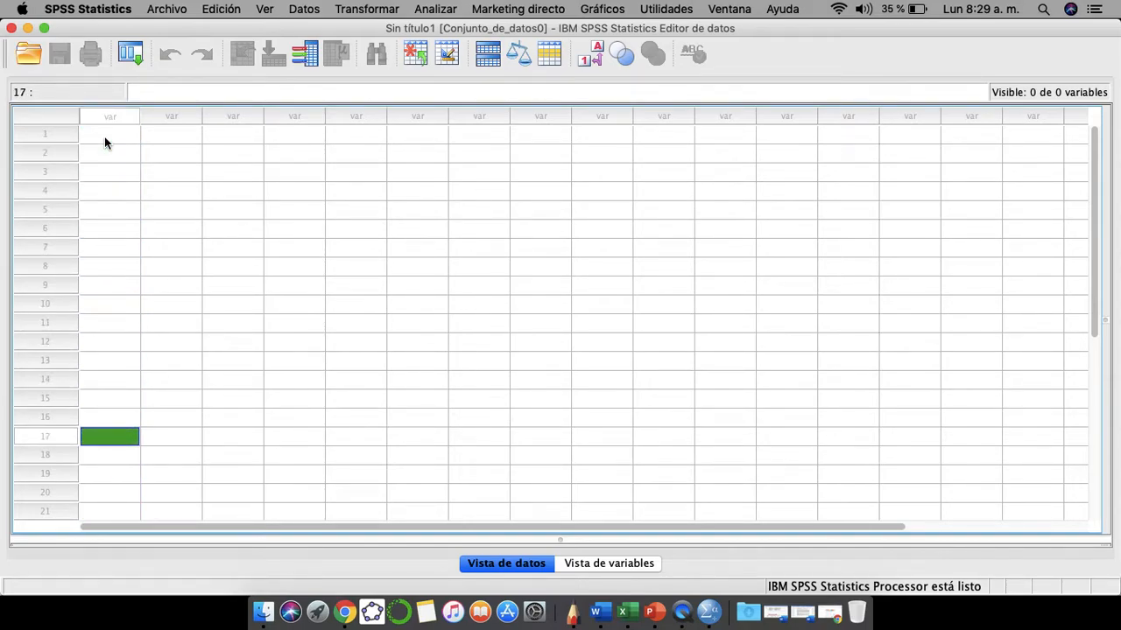
key(Down)
key(Down)
key(Down)
key(Down)
key(Down)
key(Down)
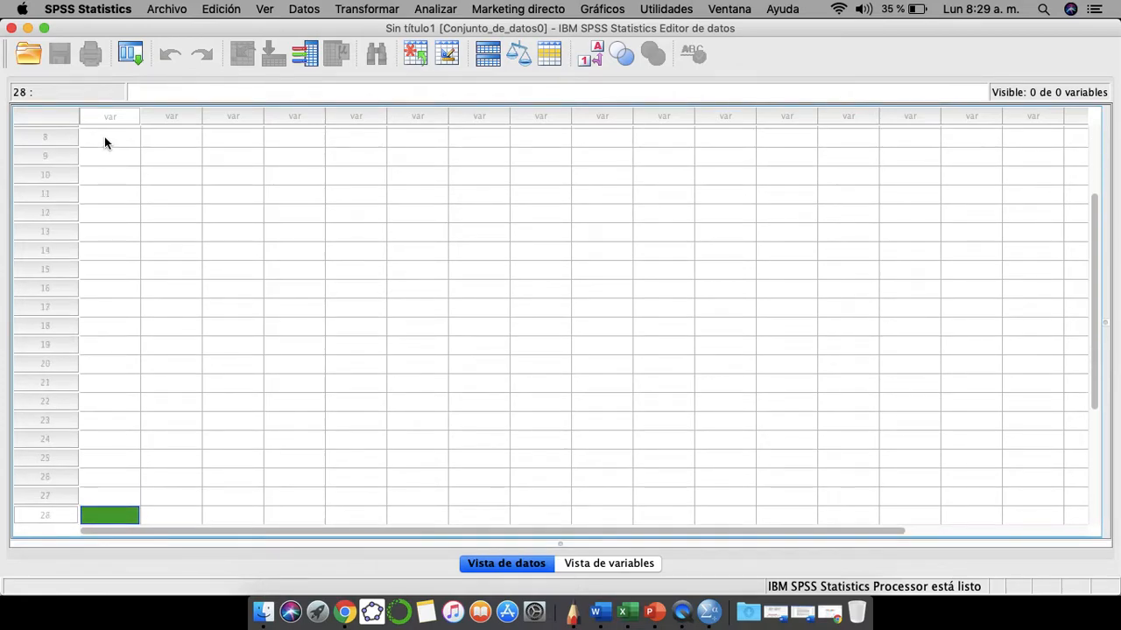
key(Up)
key(Up)
key(Up)
key(Up)
key(Up)
key(Up)
key(Up)
key(Up)
key(Up)
key(Up)
key(Up)
key(Up)
key(Up)
key(Up)
key(Up)
key(Up)
key(Up)
key(Up)
key(Up)
key(Up)
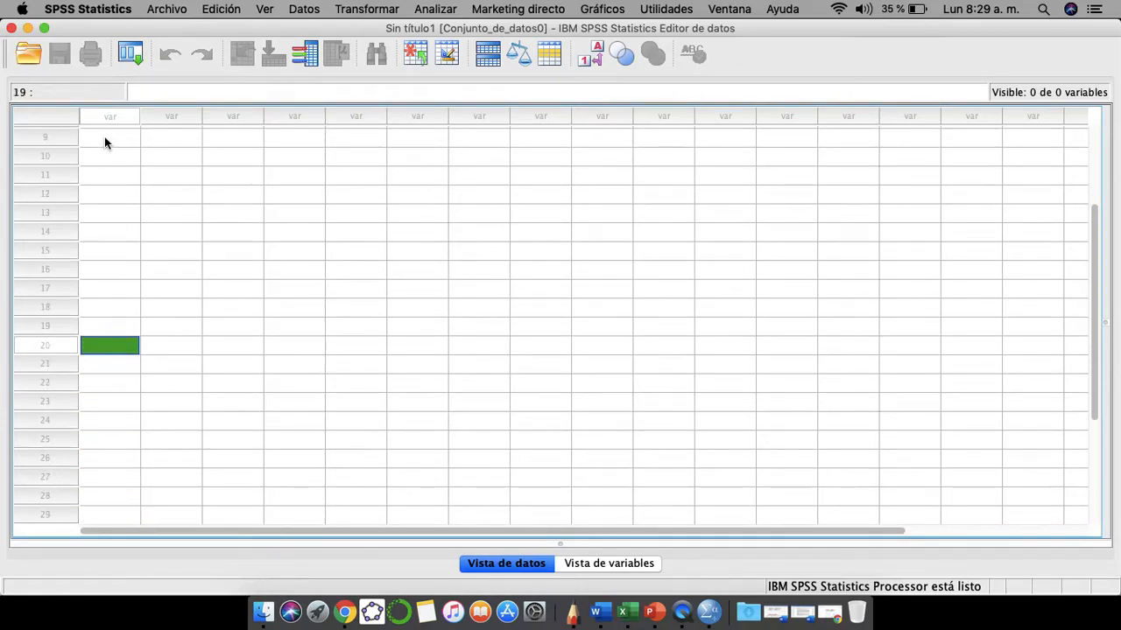
key(Up)
key(Up)
key(Up)
key(Up)
key(Up)
key(Up)
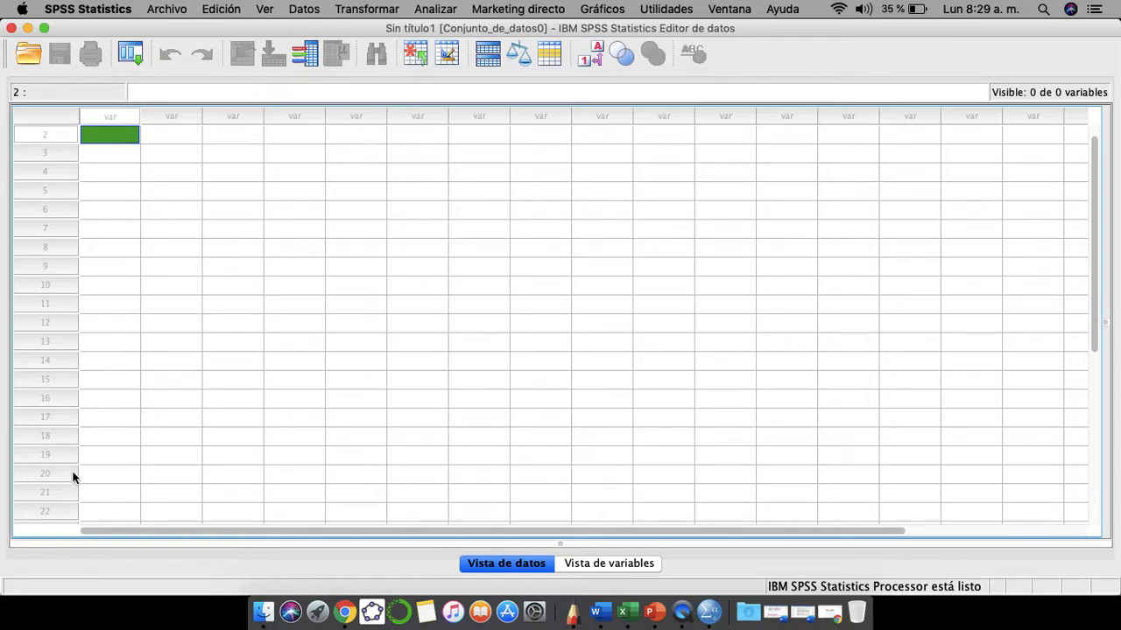
Switch to Chrome and open the Datos Abiertos Colombia site, datos.gov.co, by looking up "datos colomb"
click(345, 604)
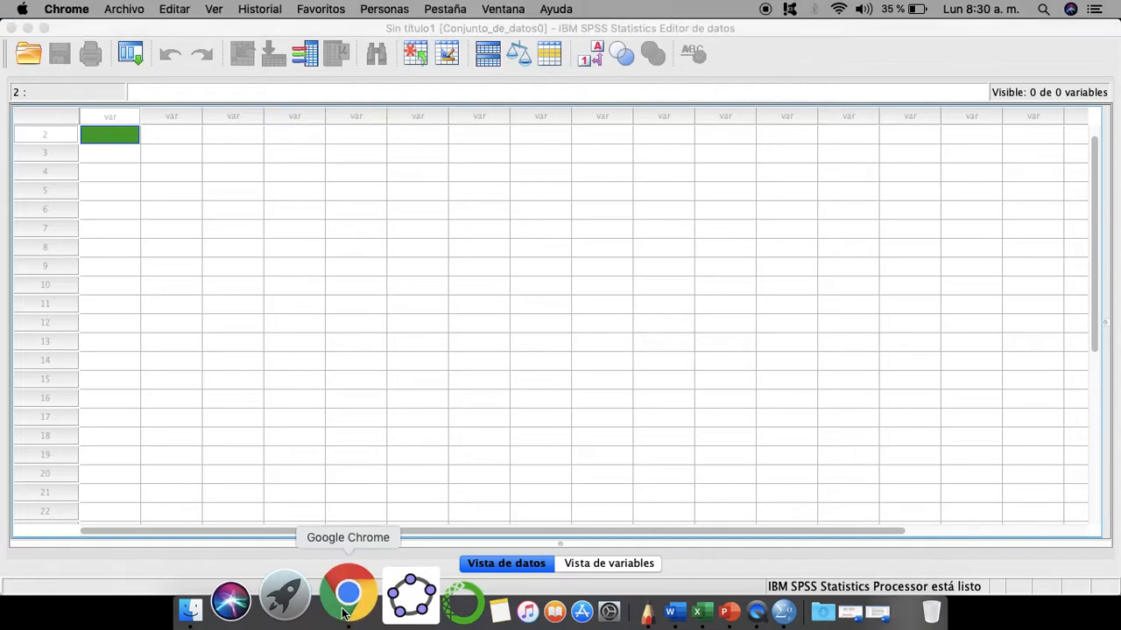
click(240, 68)
key(BackSpace)
key(BackSpace)
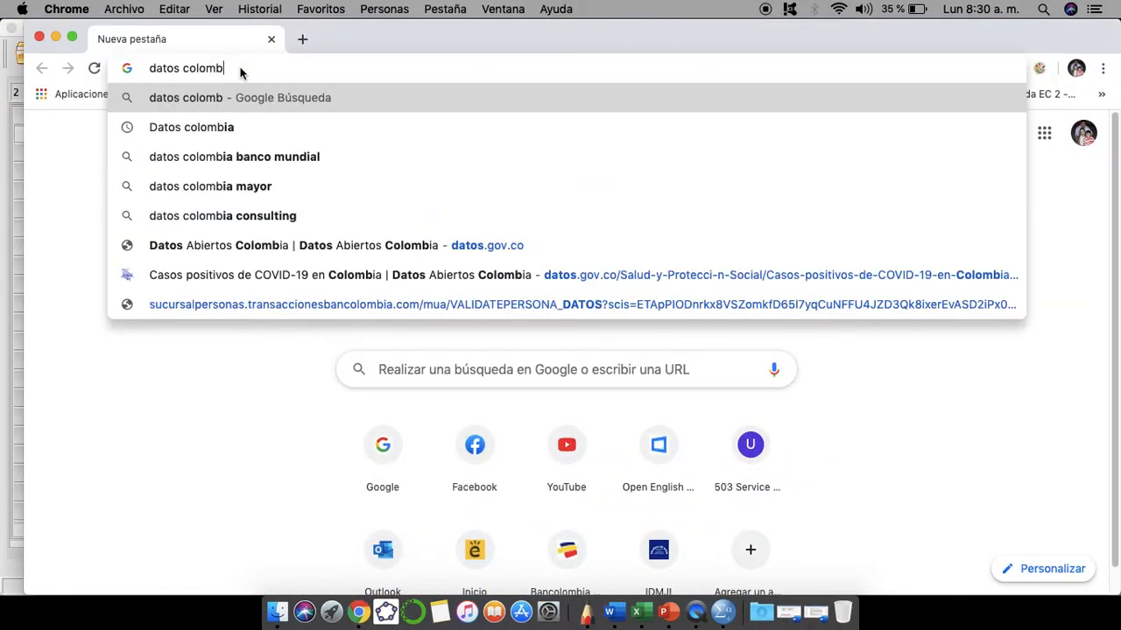
click(383, 247)
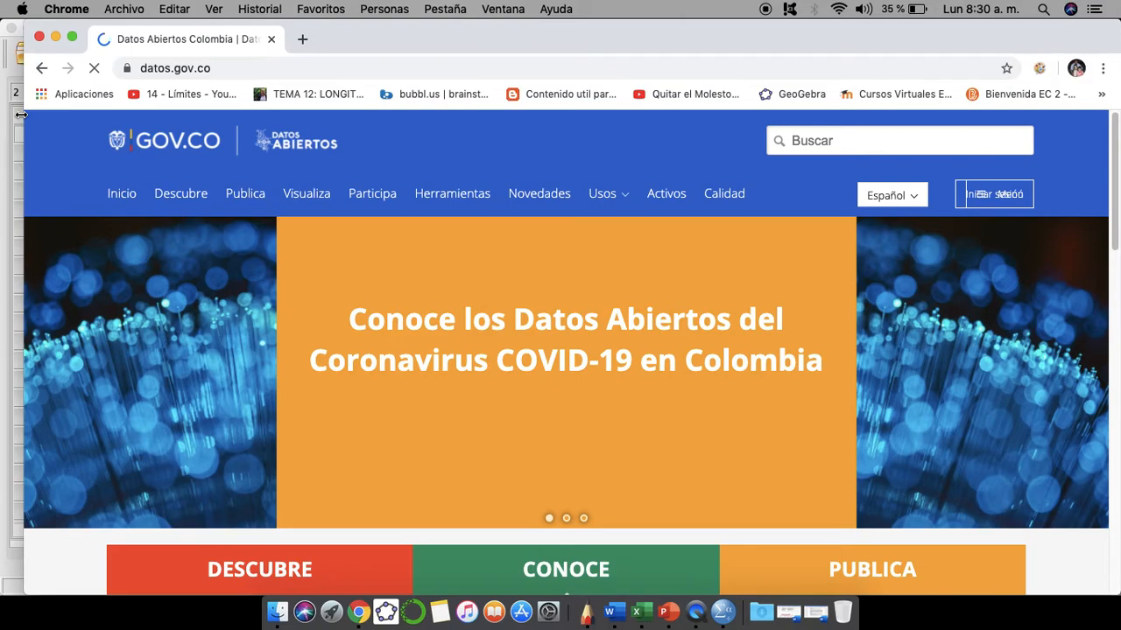
Open the Coronavirus COVID-19 en Colombia open dataset featured on the datos.gov.co home page
click(15, 118)
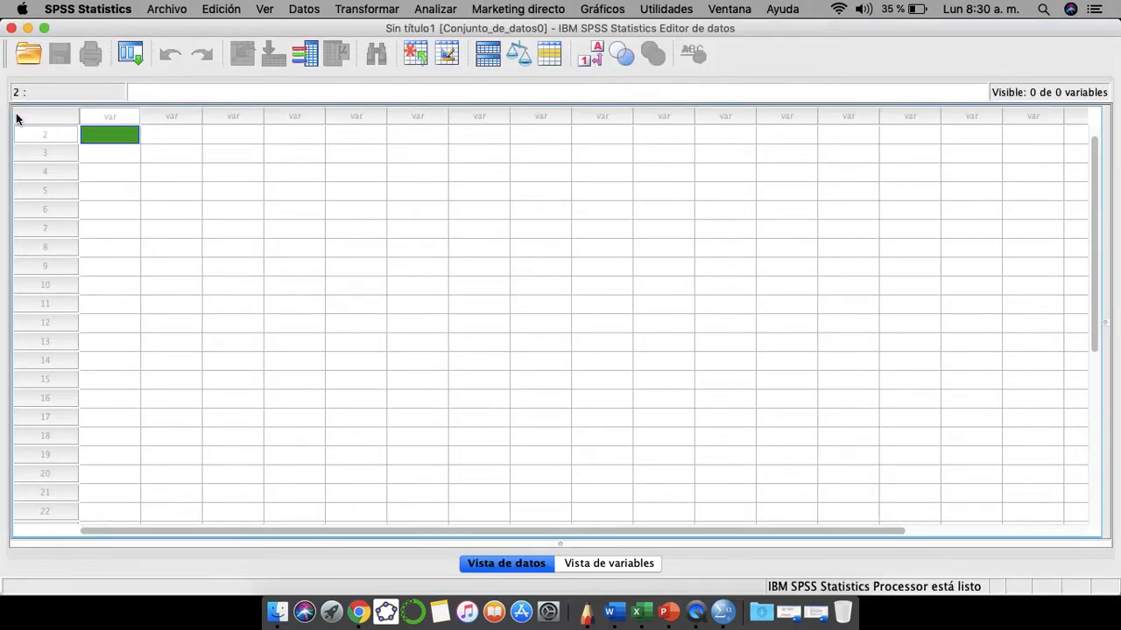
click(350, 595)
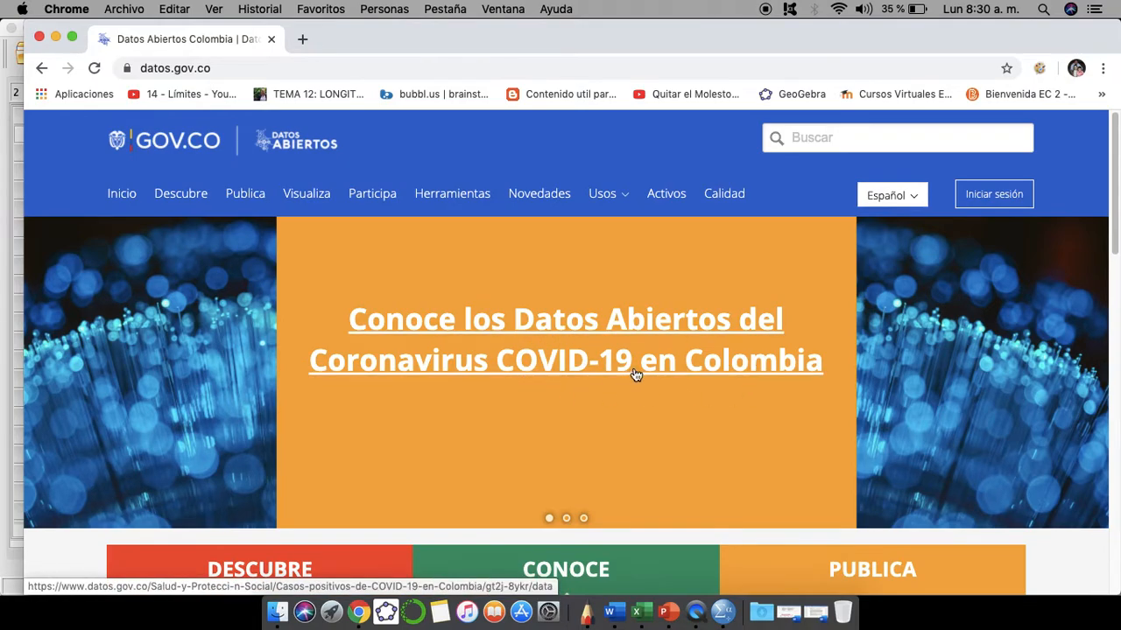
scroll(651, 368, down, 3)
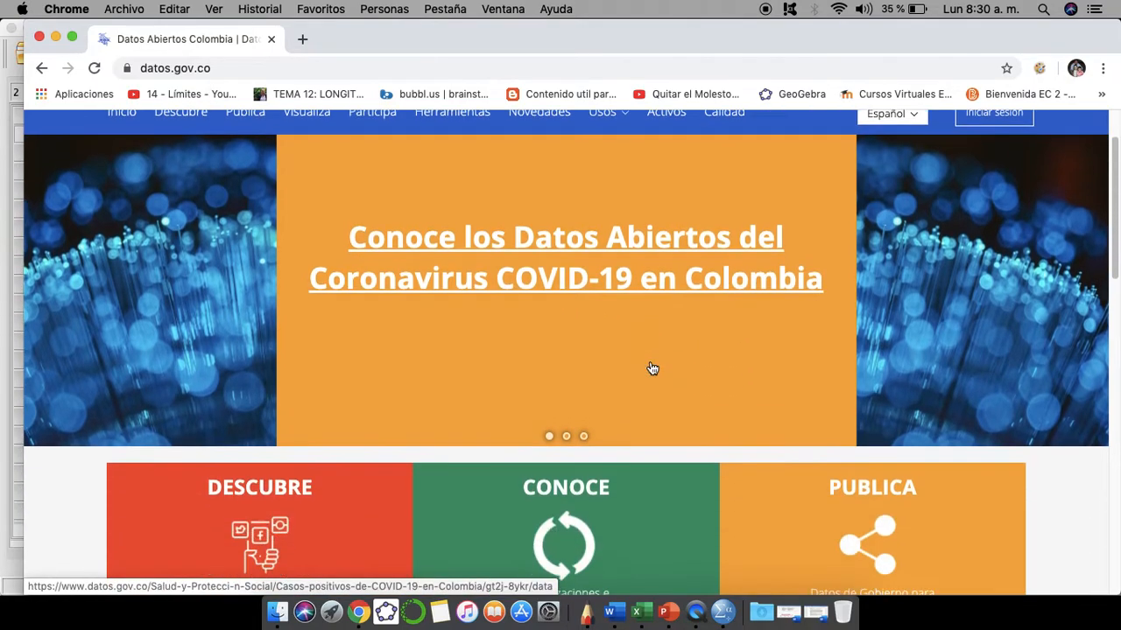
scroll(651, 366, up, 2)
click(650, 339)
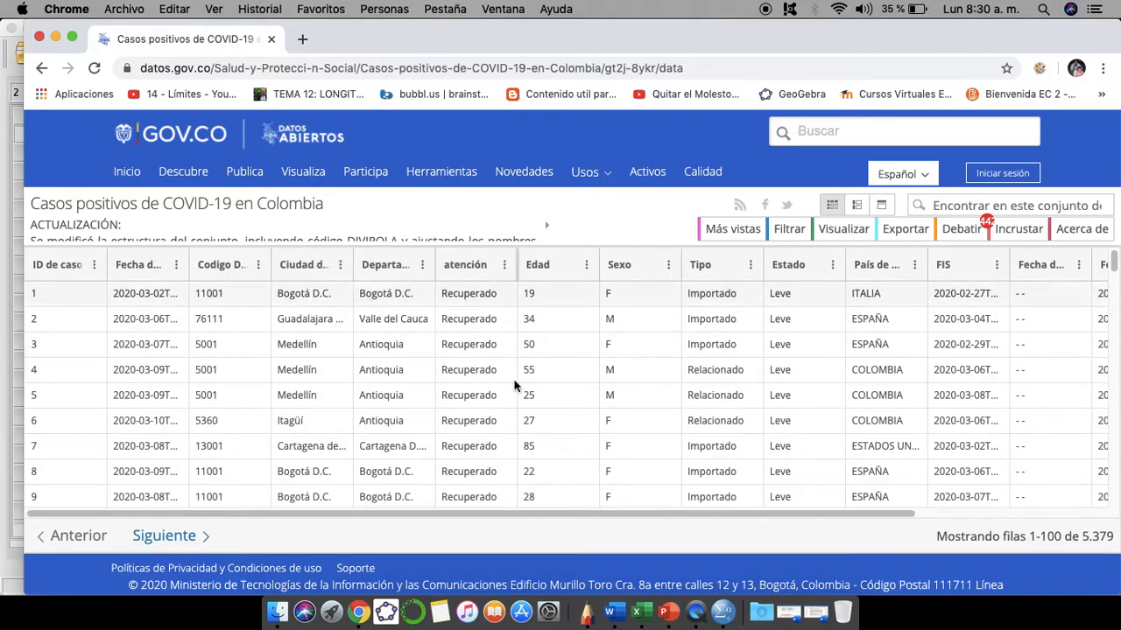
Examine the case records and the variables of the Casos positivos de COVID-19 en Colombia table, including its last date columns
scroll(499, 398, down, 2)
scroll(488, 393, down, 8)
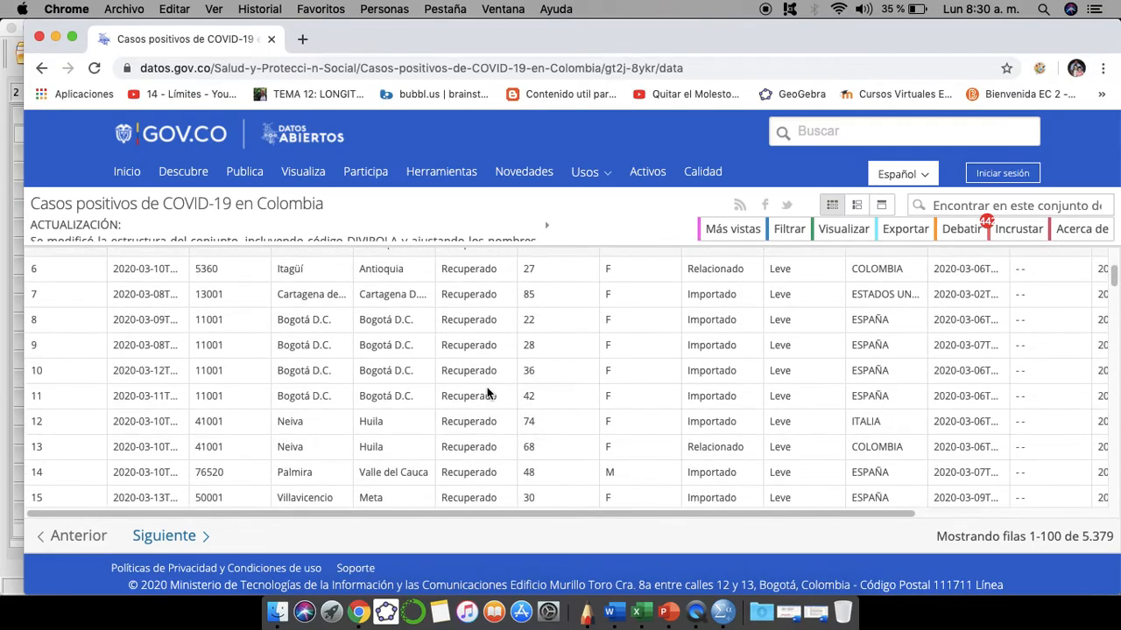
scroll(487, 393, down, 6)
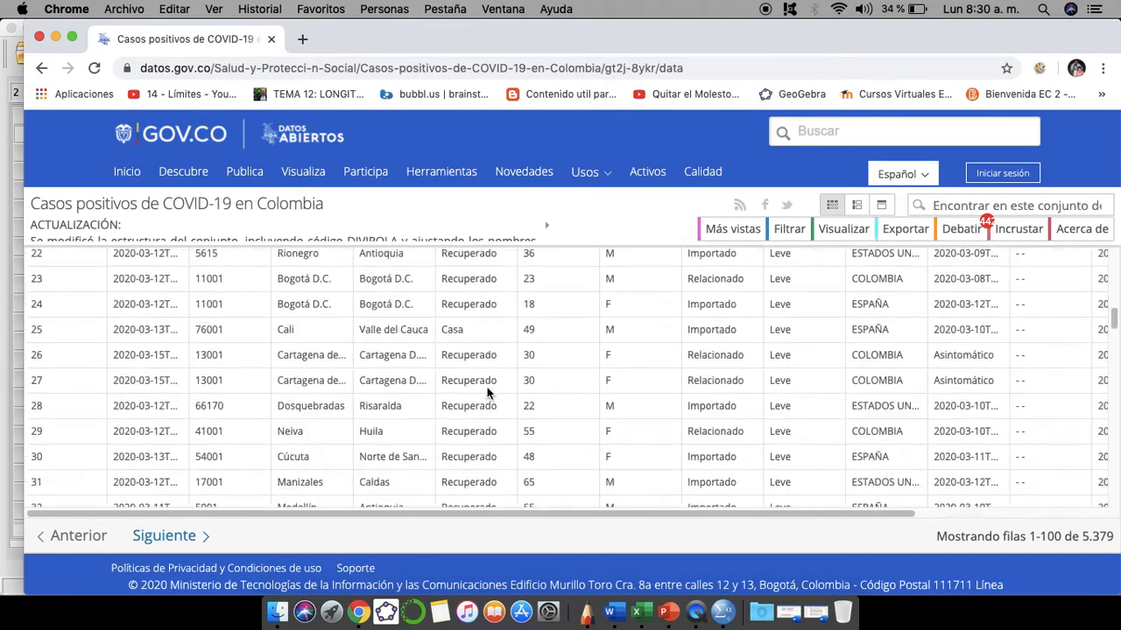
scroll(488, 393, down, 10)
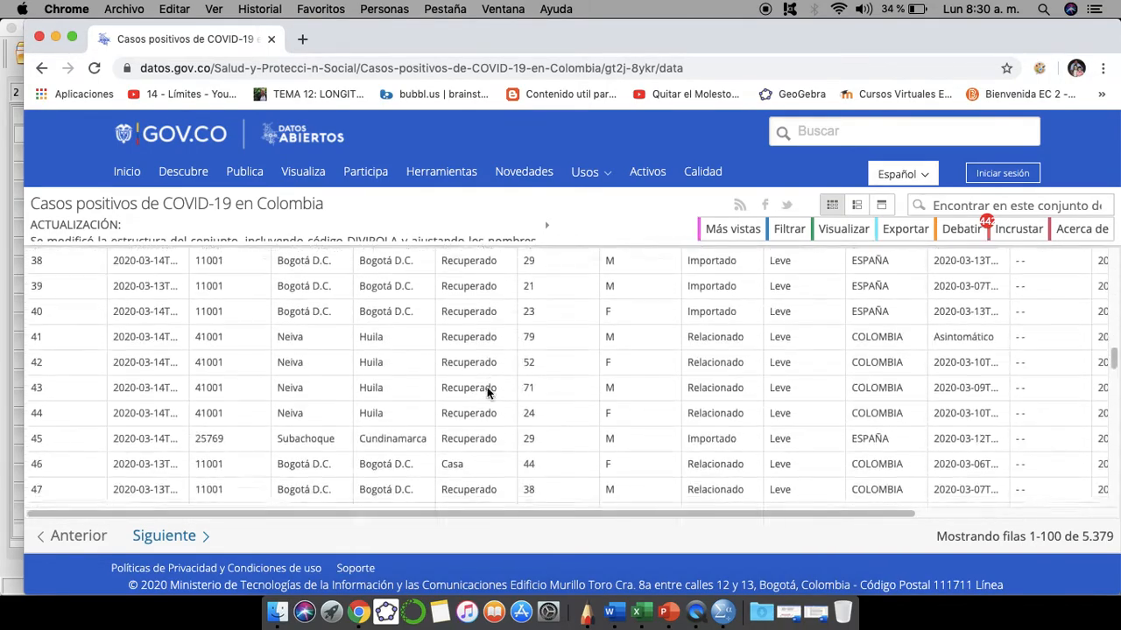
scroll(488, 393, up, 20)
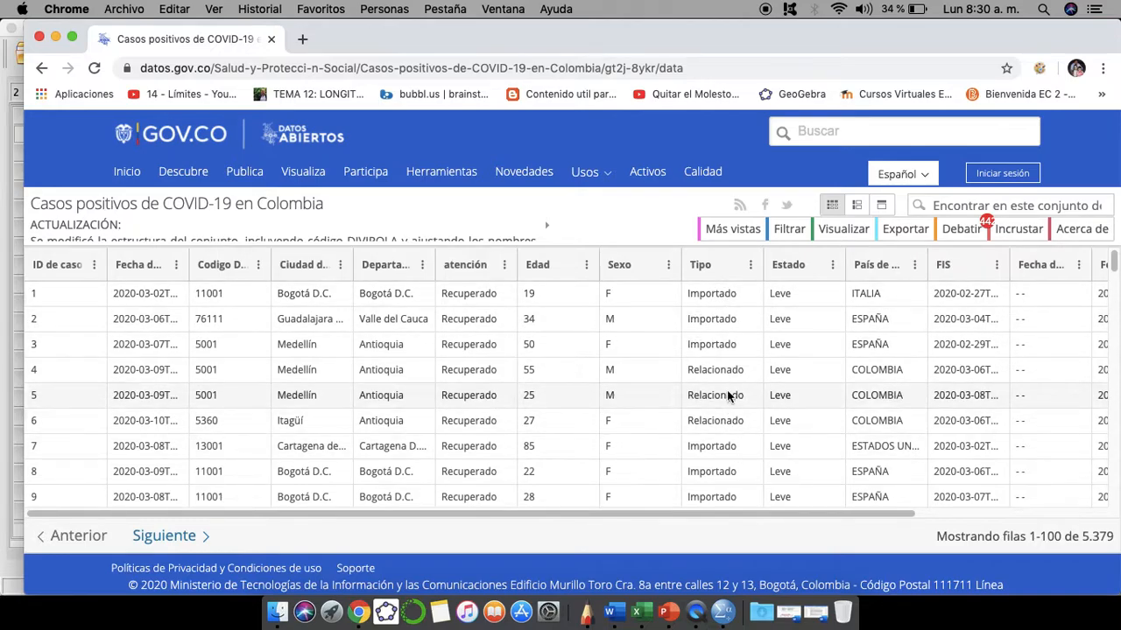
scroll(736, 396, down, 5)
scroll(738, 396, down, 3)
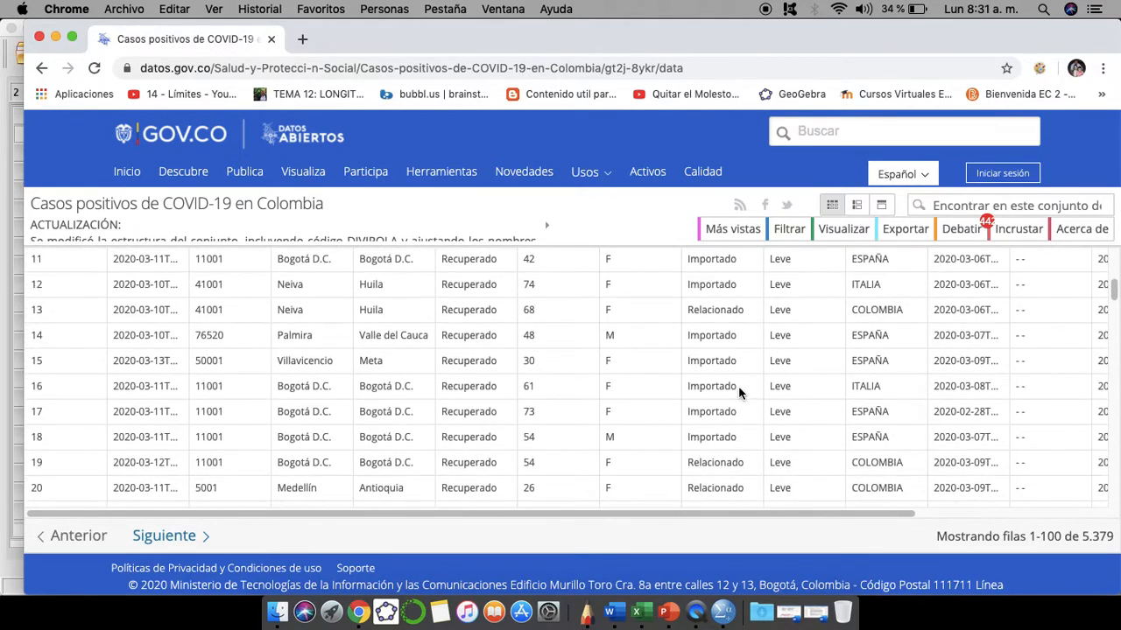
scroll(738, 396, up, 8)
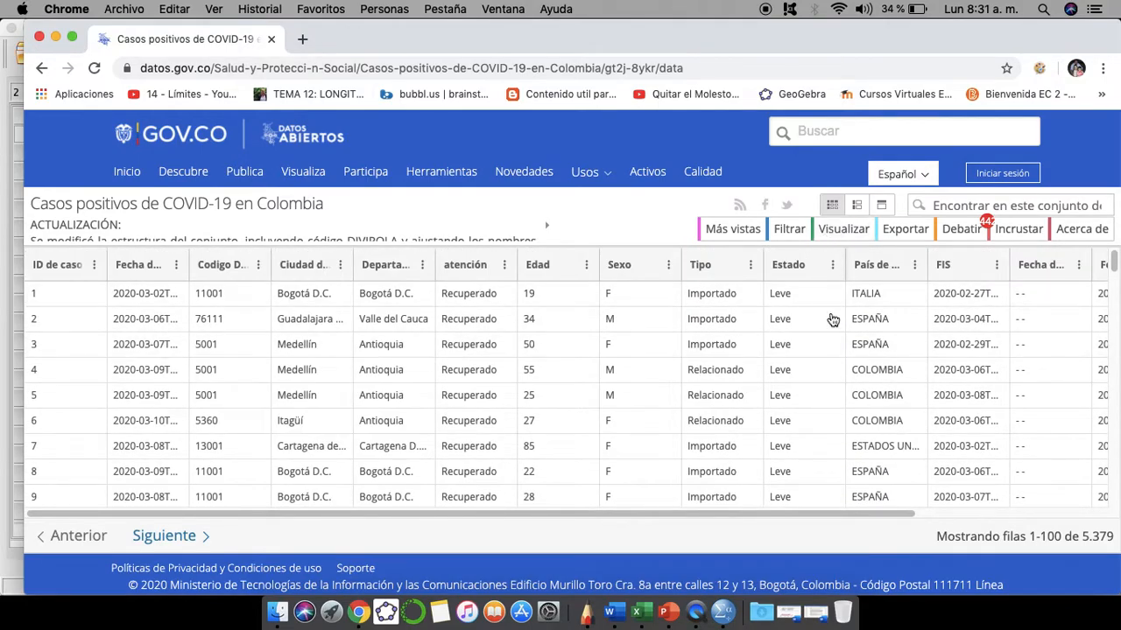
scroll(822, 416, down, 10)
scroll(823, 419, down, 20)
scroll(822, 420, down, 2)
scroll(822, 420, up, 20)
scroll(822, 417, up, 9)
scroll(950, 306, down, 3)
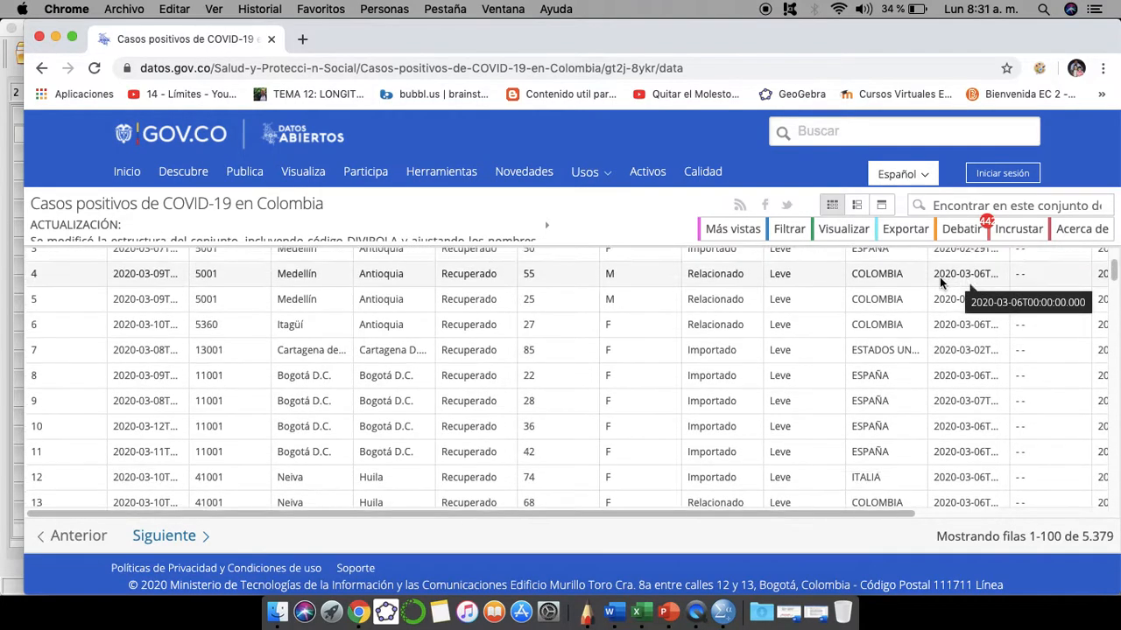
scroll(941, 281, up, 3)
scroll(943, 270, right, 5)
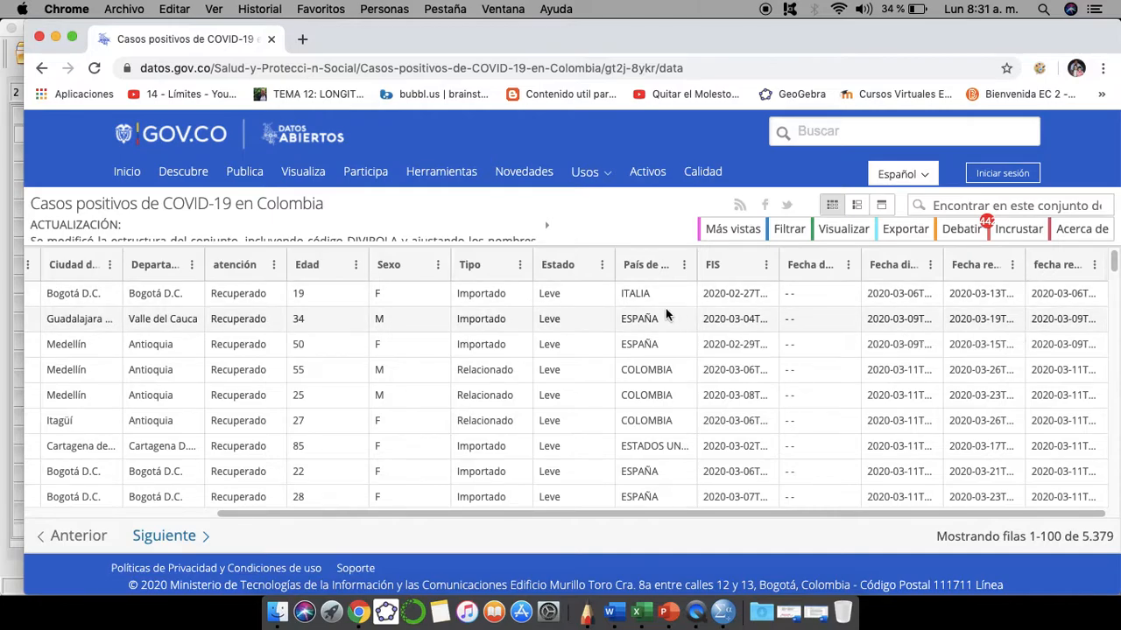
Export the Casos positivos de COVID-19 en Colombia dataset as a CSV download
scroll(547, 365, left, 5)
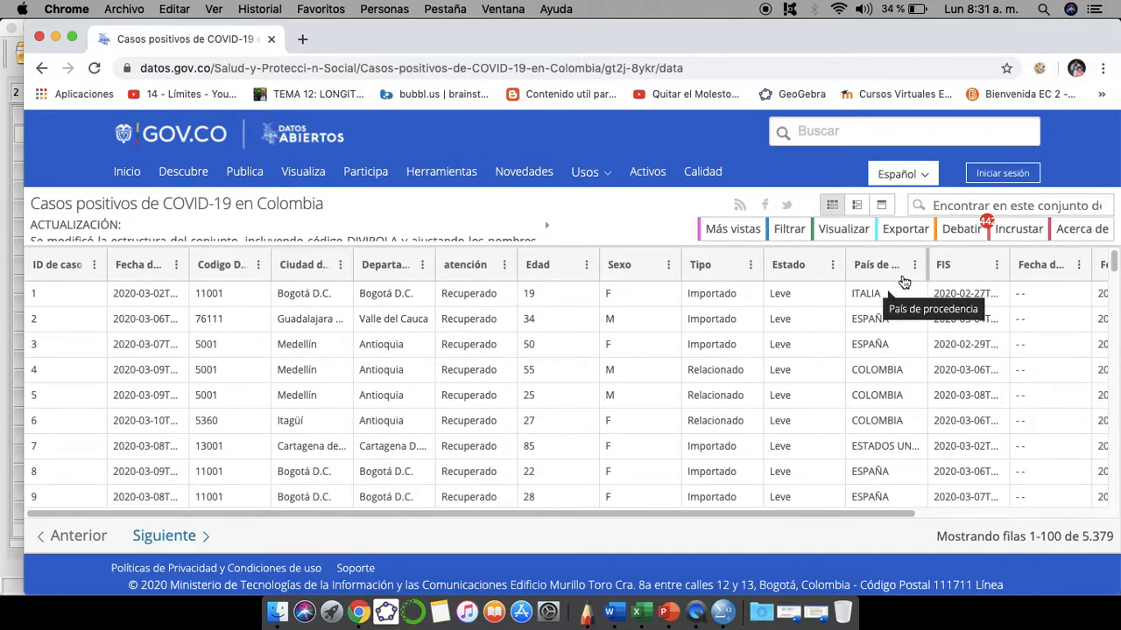
click(905, 228)
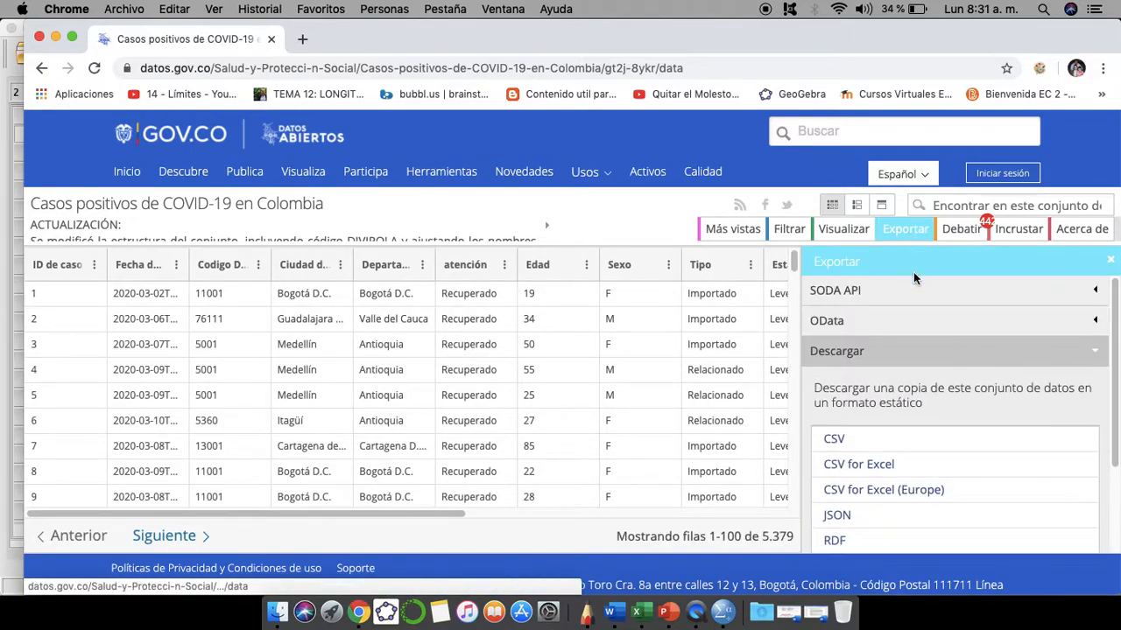
click(834, 442)
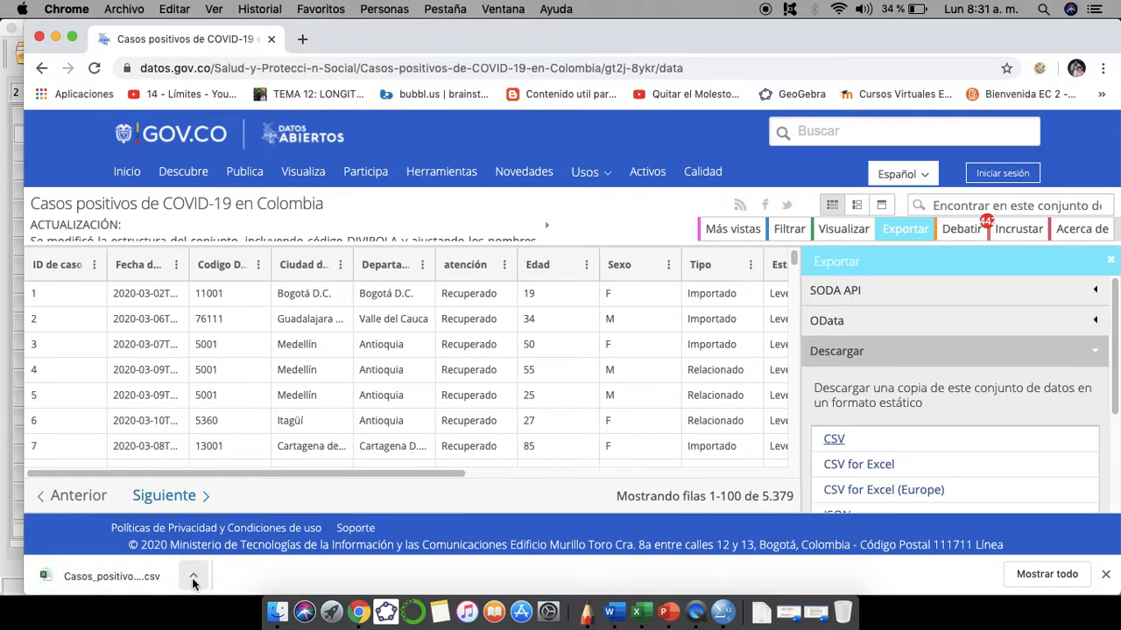
Open the downloaded CSV file in Excel, examine its comma-separated case rows and close the workbook
click(138, 580)
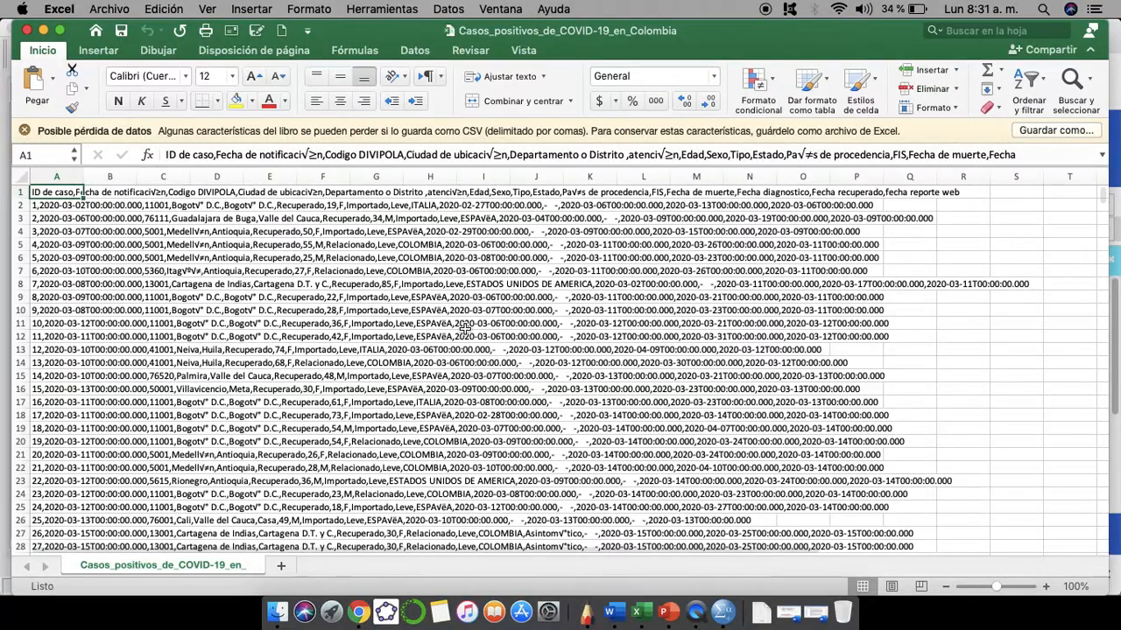
scroll(464, 329, down, 15)
scroll(465, 326, down, 20)
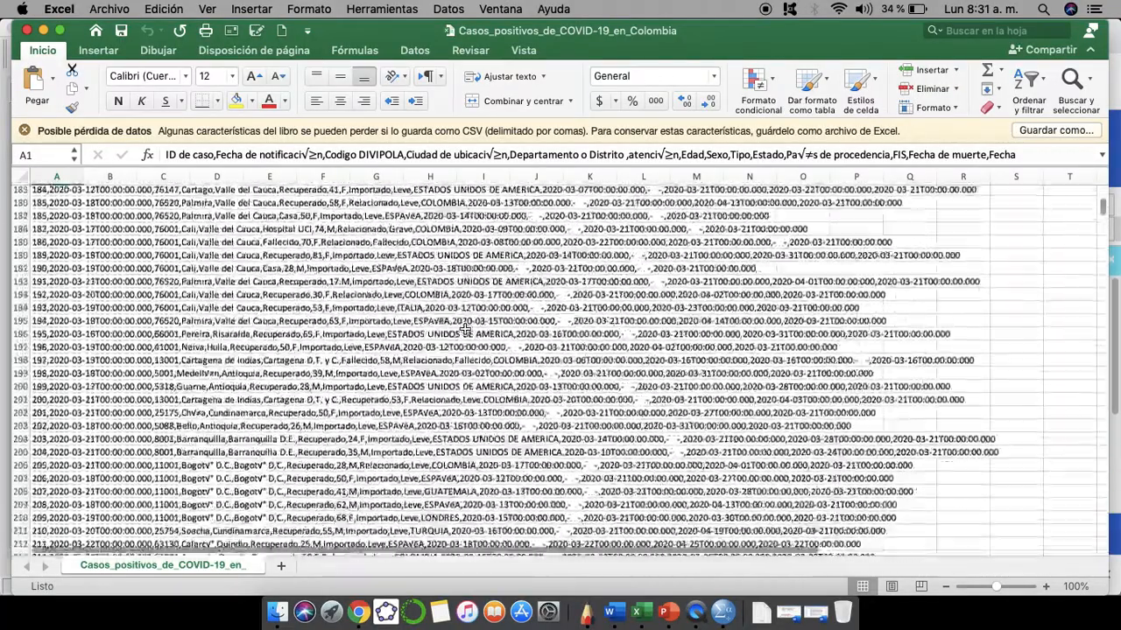
scroll(465, 326, up, 20)
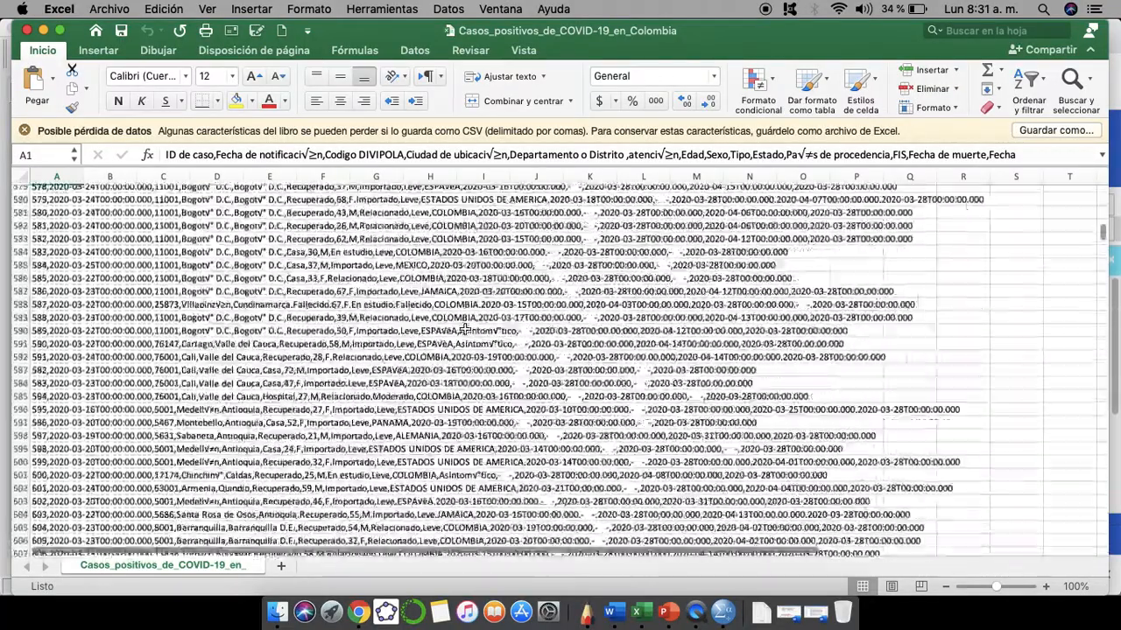
scroll(465, 325, up, 20)
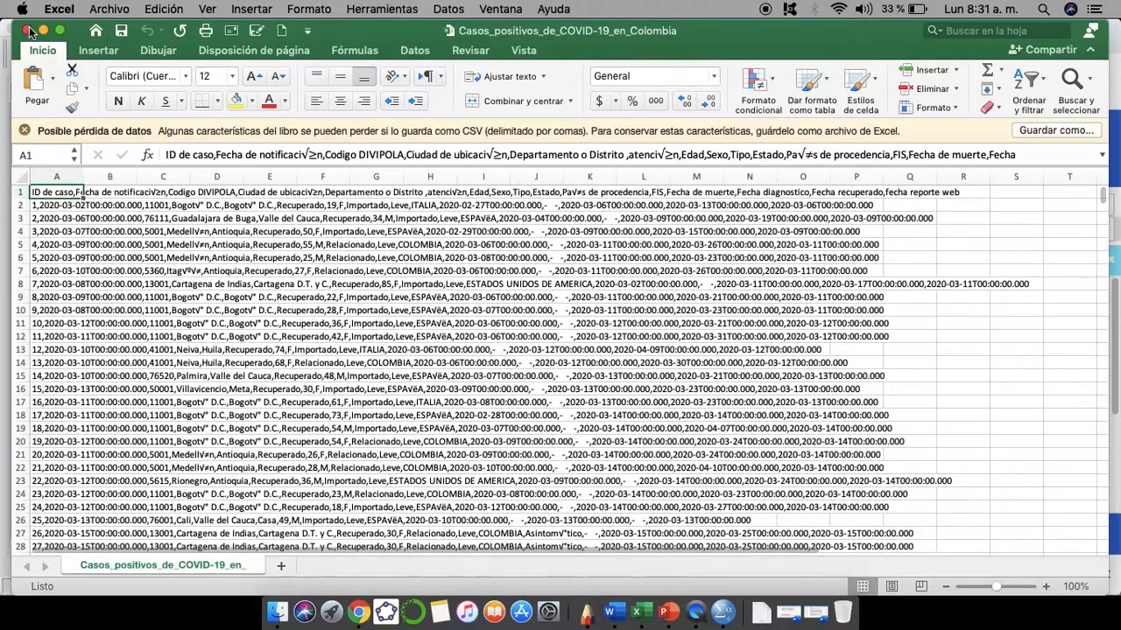
click(26, 30)
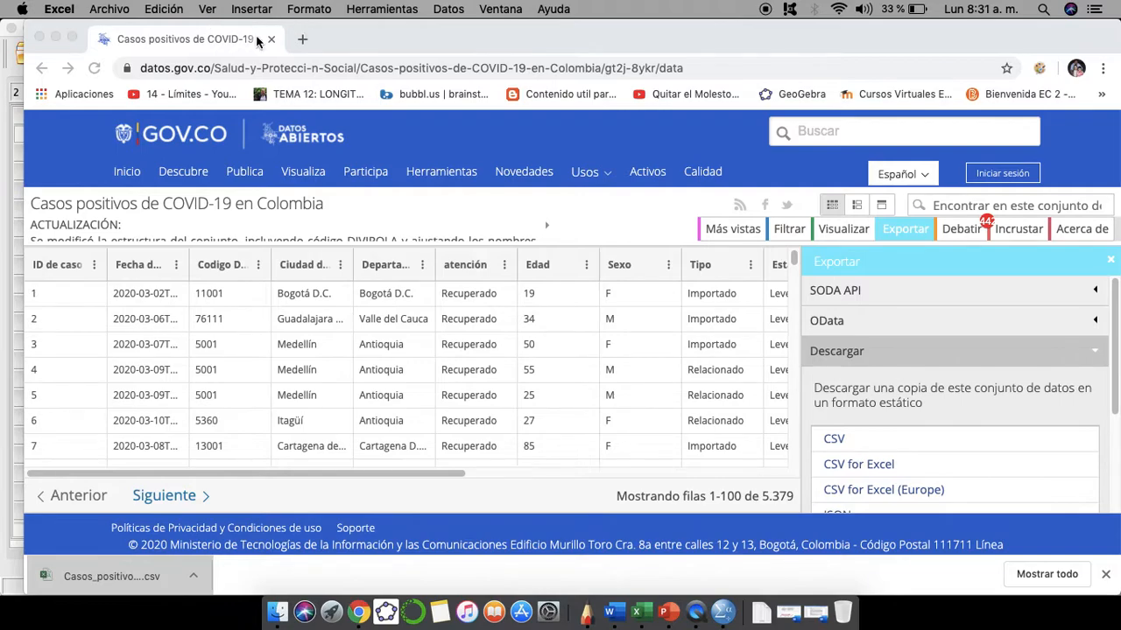
Minimise Chrome, switch to Finder to check the Descargas folder for the downloaded CSV, and minimise the Finder window
click(51, 35)
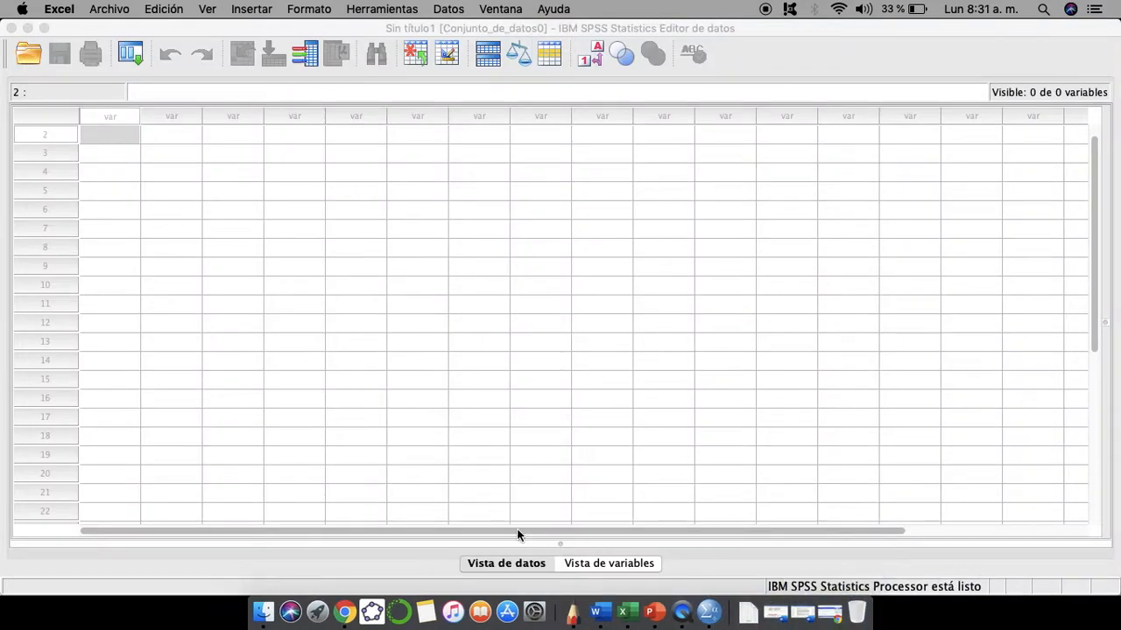
click(269, 604)
click(140, 291)
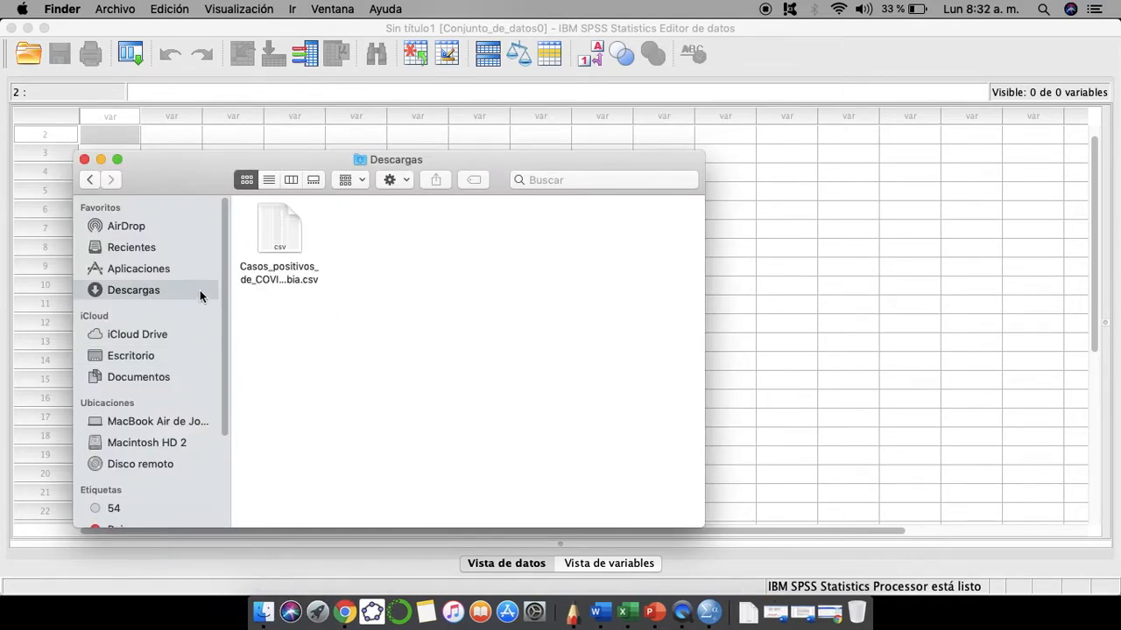
click(100, 160)
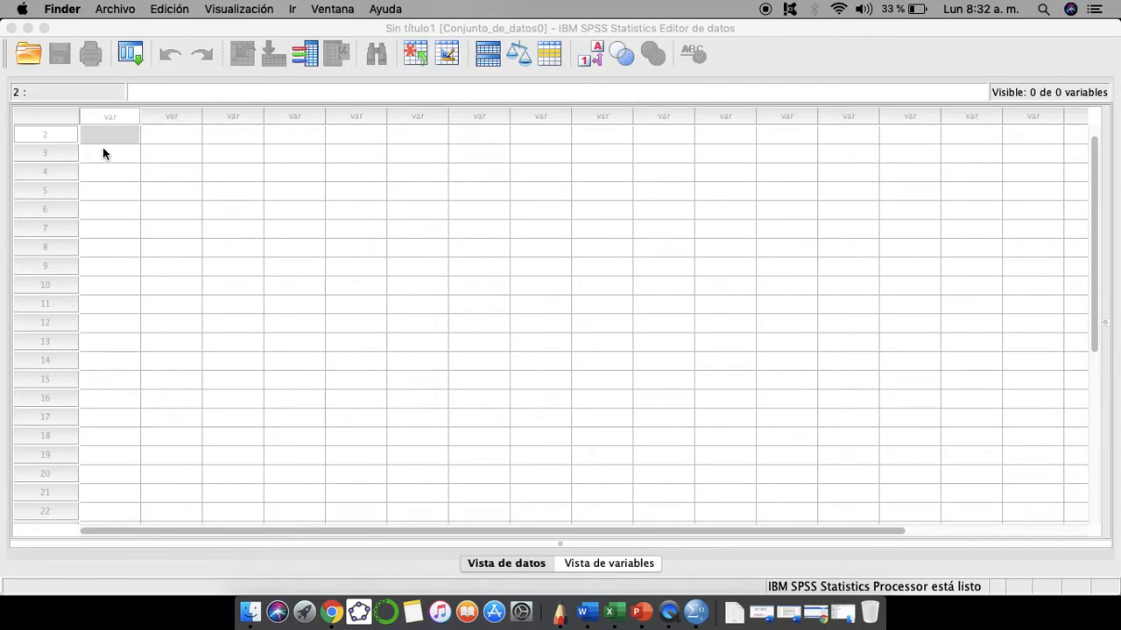
Switch to SPSS Statistics, bring up the Abrir datos dialog and browse to the account's home folder
click(112, 140)
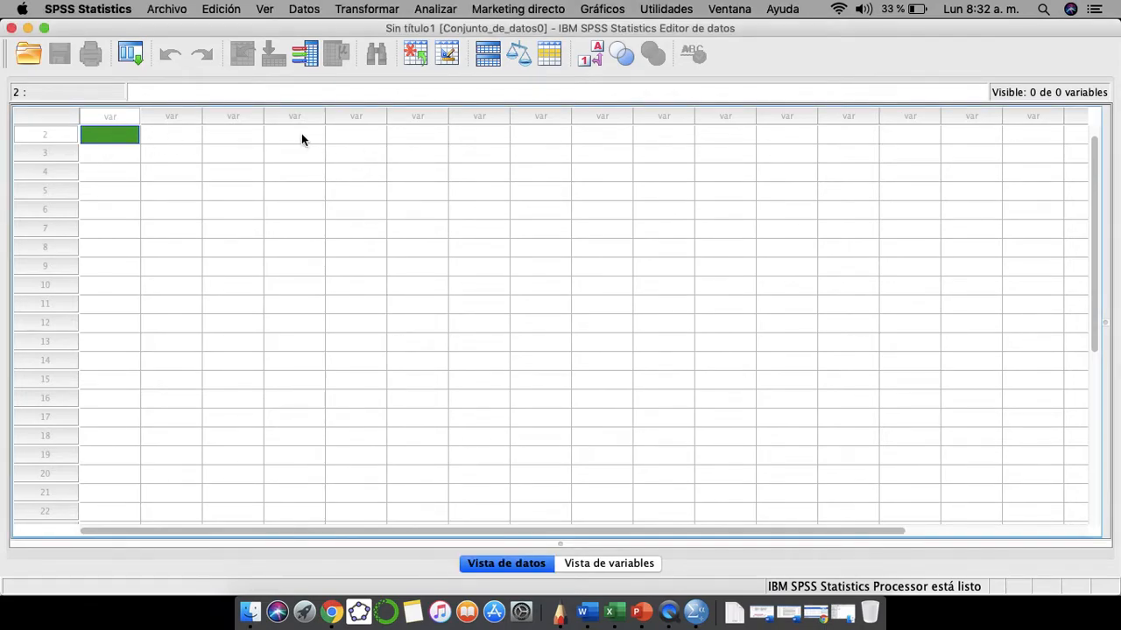
click(168, 10)
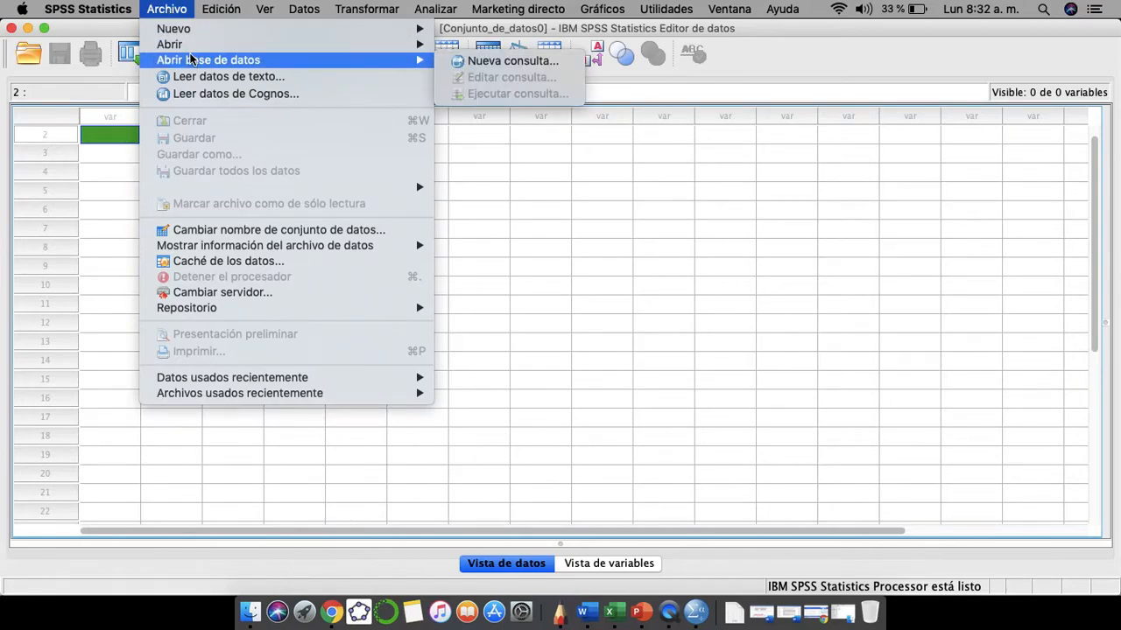
mouse_move(223, 45)
click(471, 48)
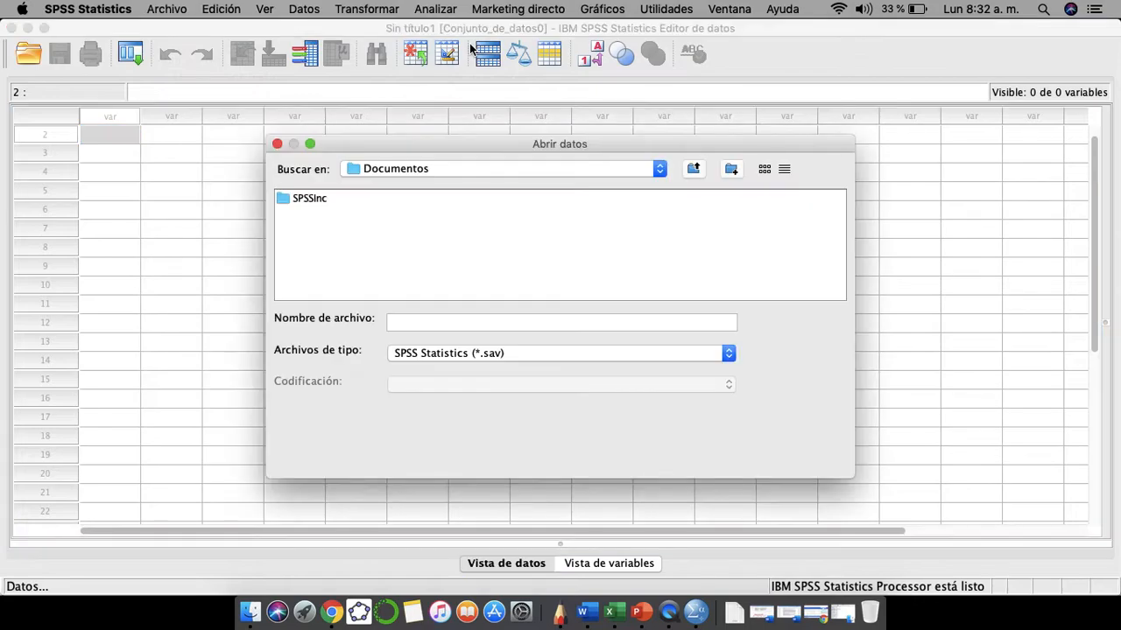
click(661, 169)
click(543, 149)
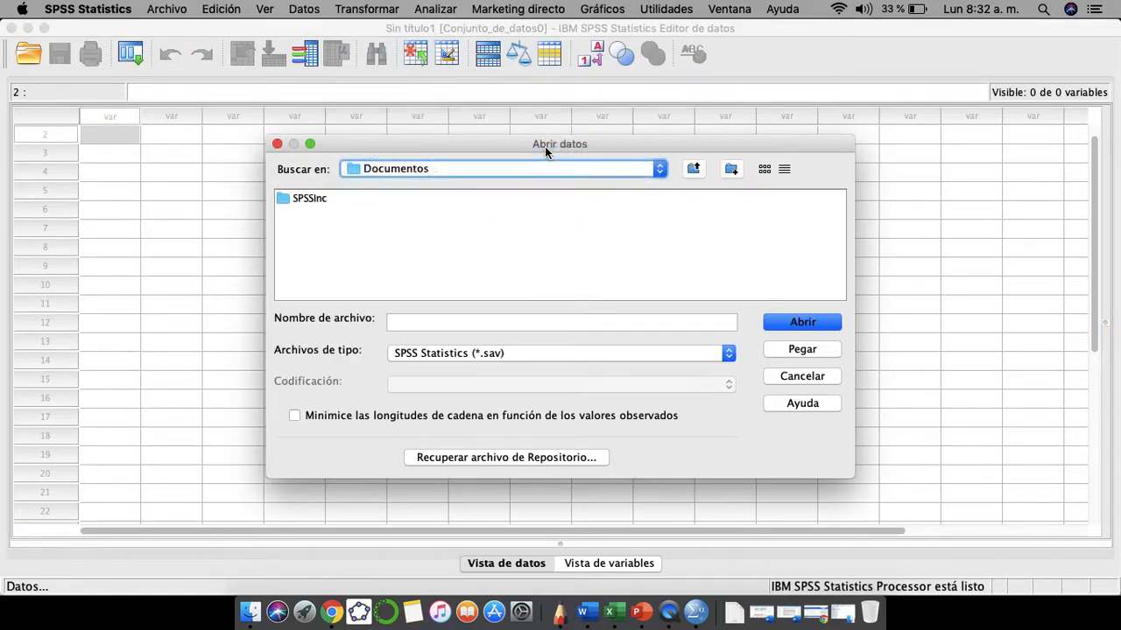
Try to open the Downloads folder in the Abrir datos dialog
click(326, 287)
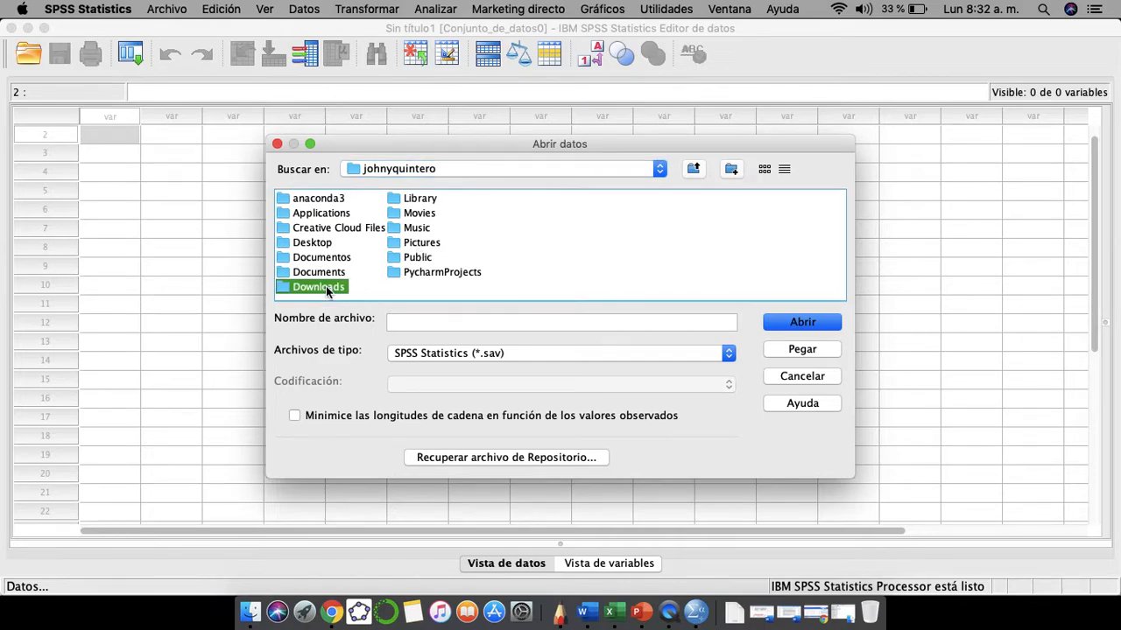
click(315, 289)
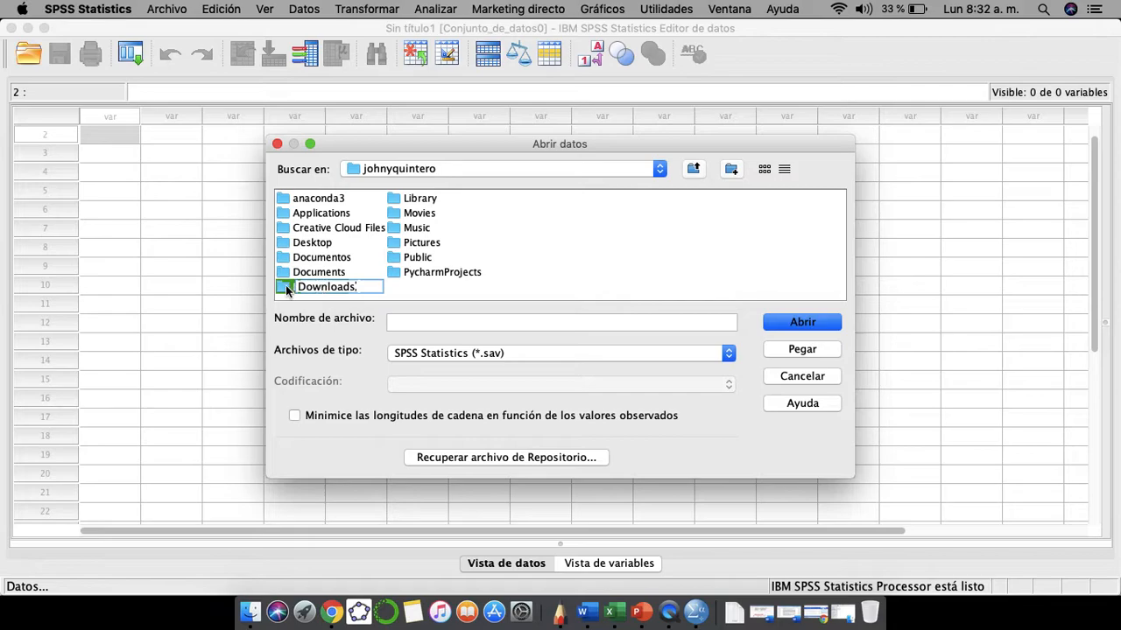
click(287, 290)
click(802, 323)
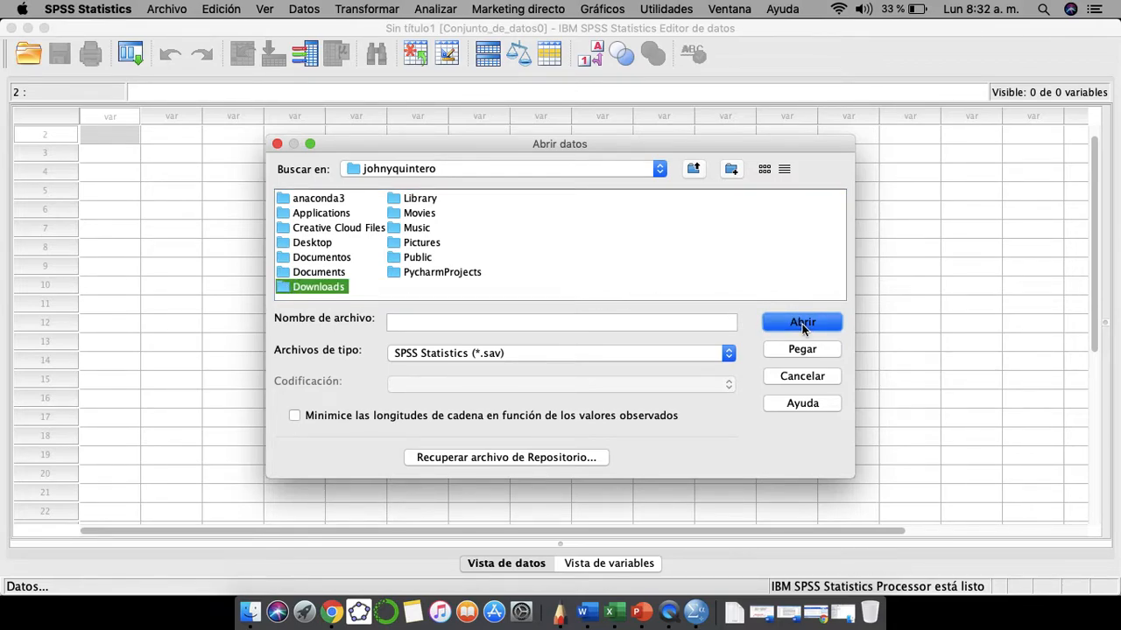
Set the file type of the Abrir datos dialog to Texto (*.txt, *.dat, *.csv)
click(728, 353)
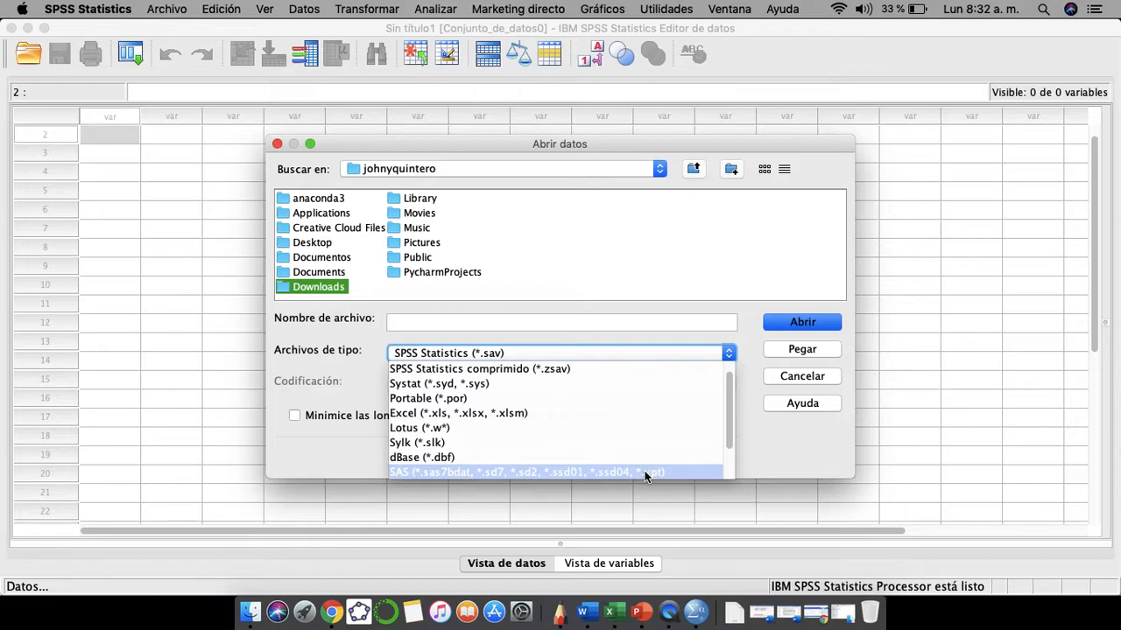
scroll(644, 473, down, 1)
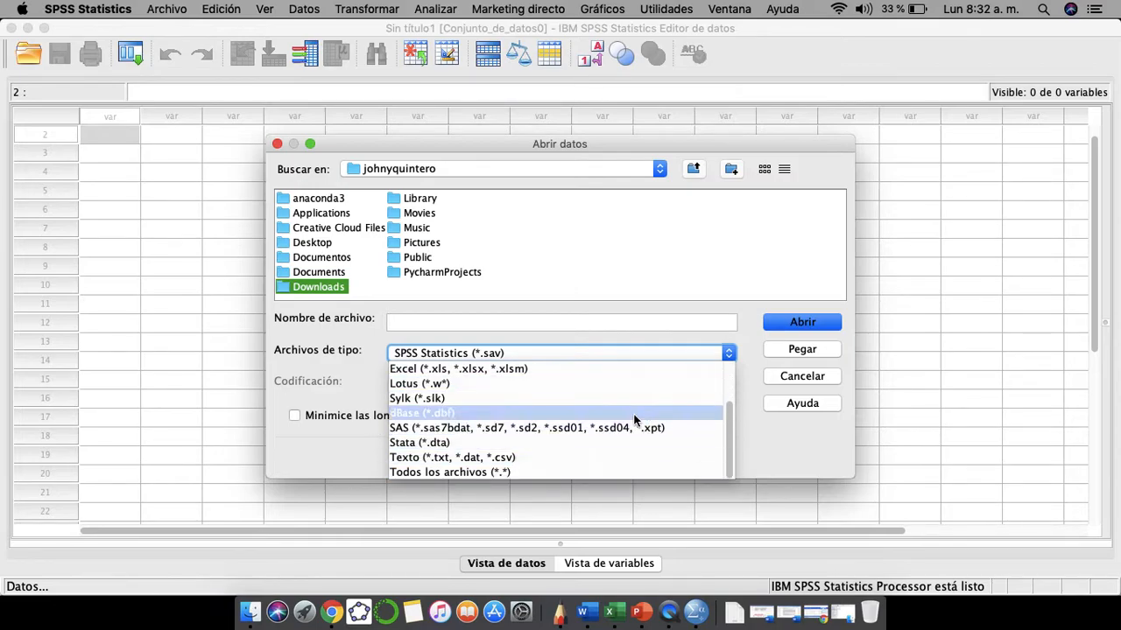
click(600, 455)
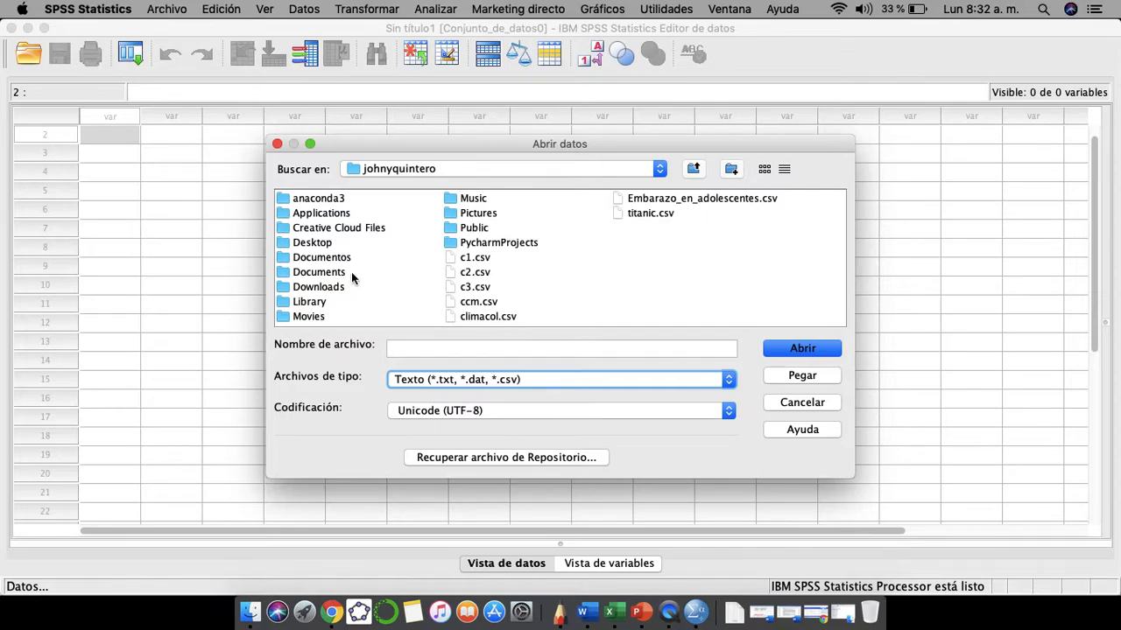
Open Casos_positivos_de_COVID-19_en_Colombia.csv from the Downloads folder in the text import wizard
click(328, 285)
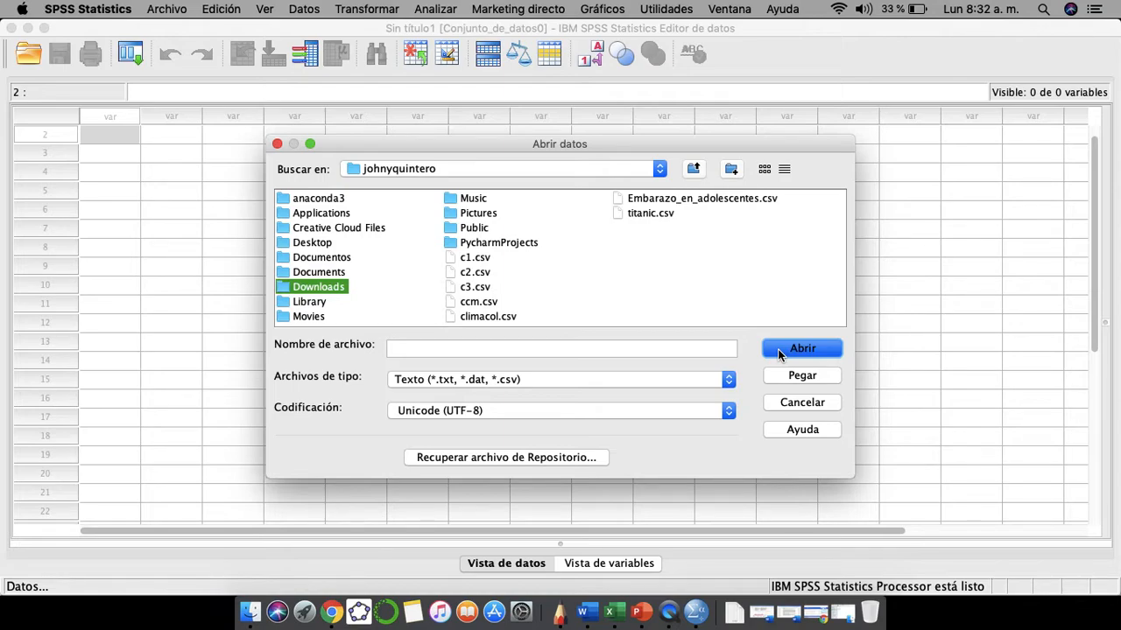
click(334, 286)
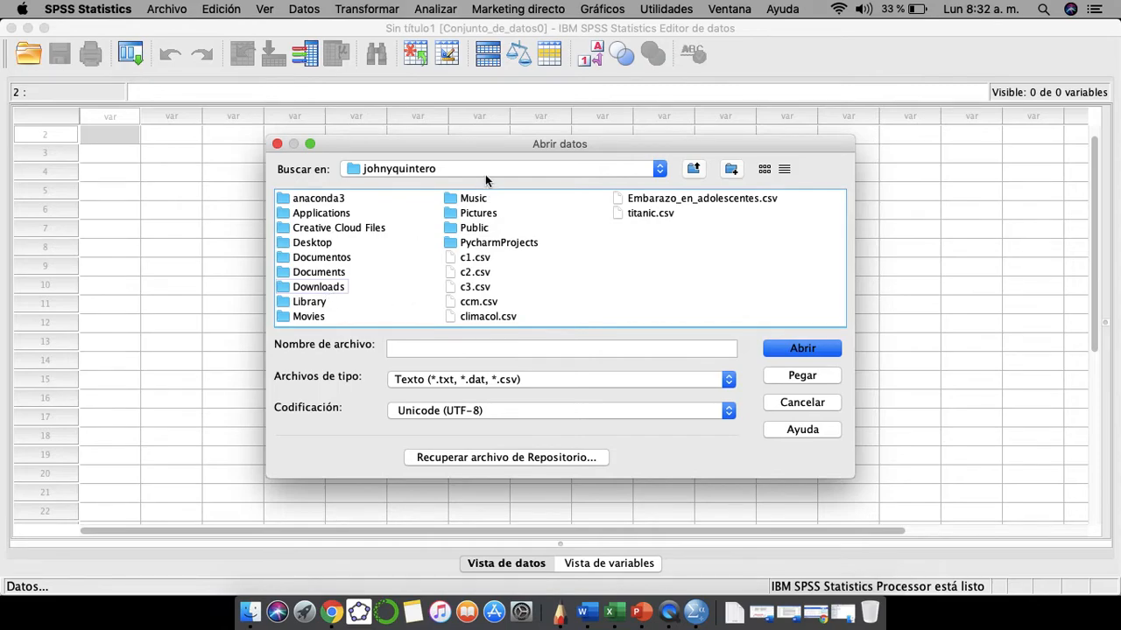
click(484, 168)
click(484, 168)
click(317, 289)
double_click(282, 289)
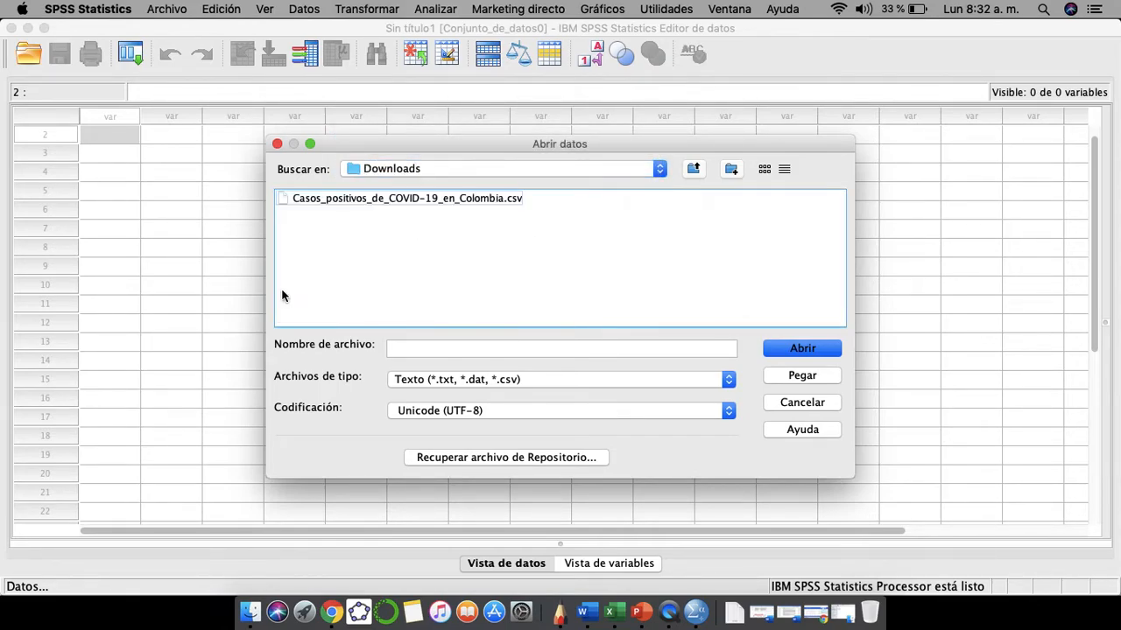
click(394, 202)
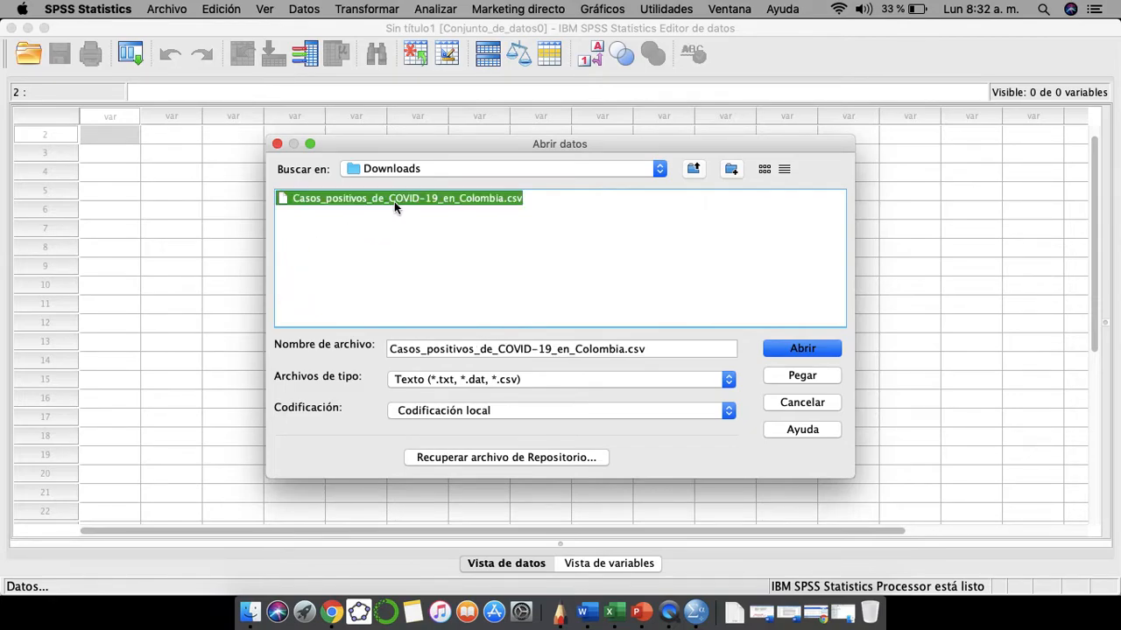
click(802, 350)
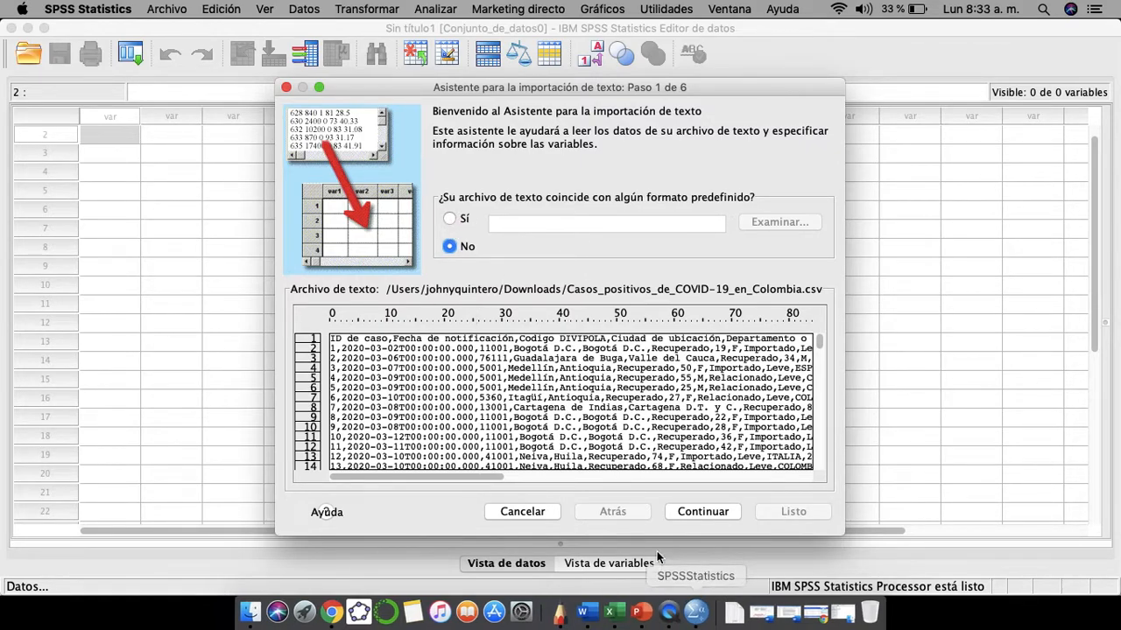
Proceed without a predefined format and specify that the variable names are included at the top of the file
click(700, 515)
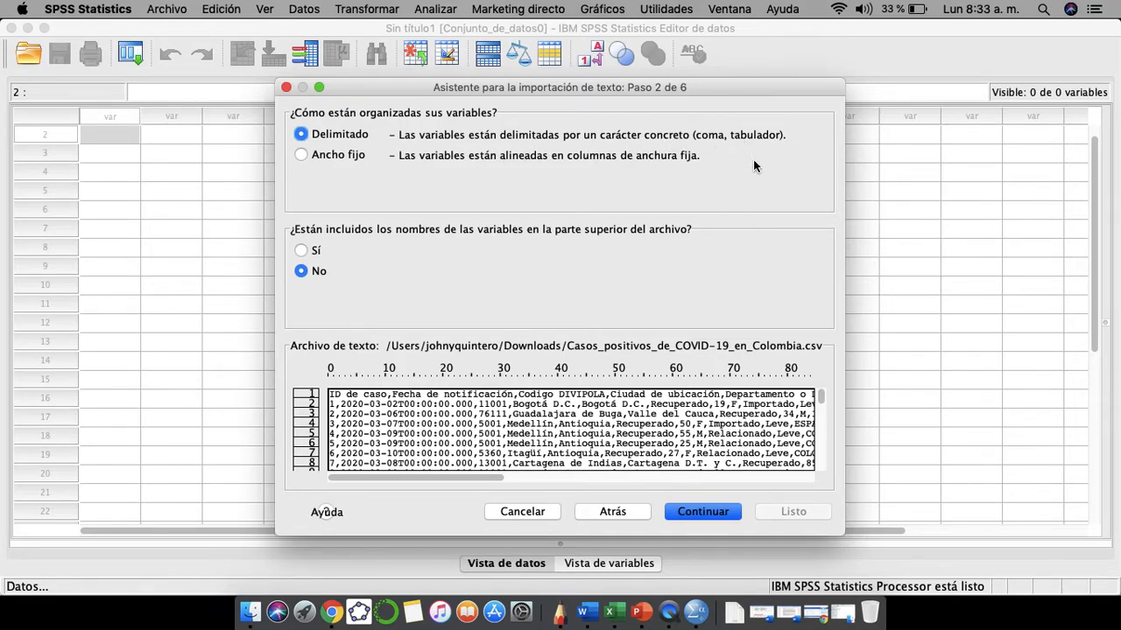
click(302, 251)
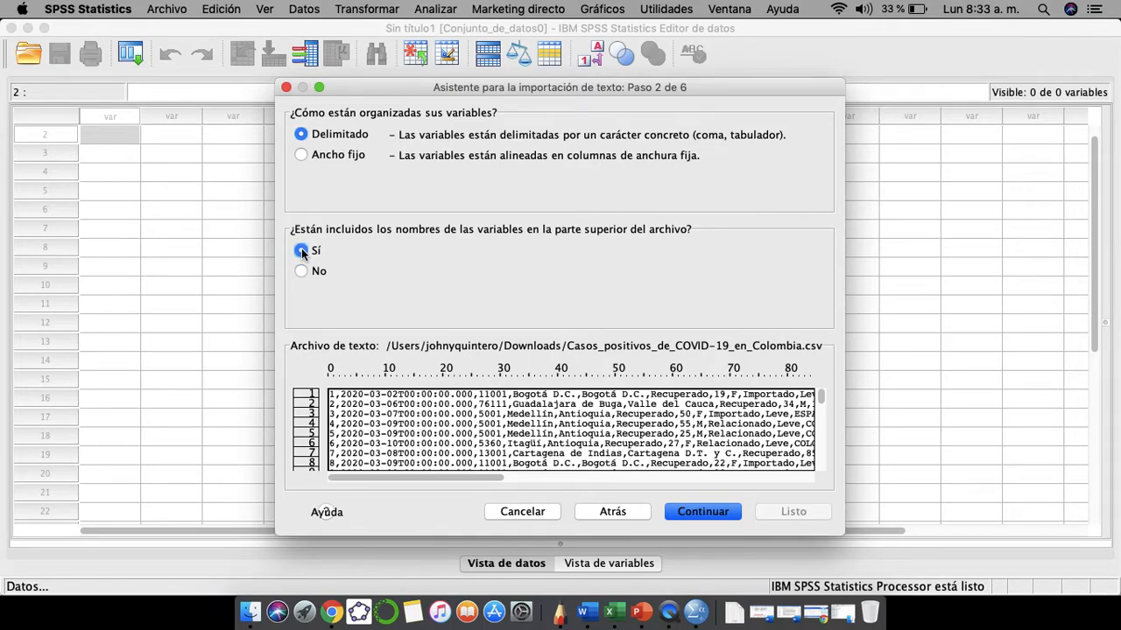
Switch to Excel and reopen the recent workbook Casos_positivos_de_COVID-19_en_Colombia
click(618, 604)
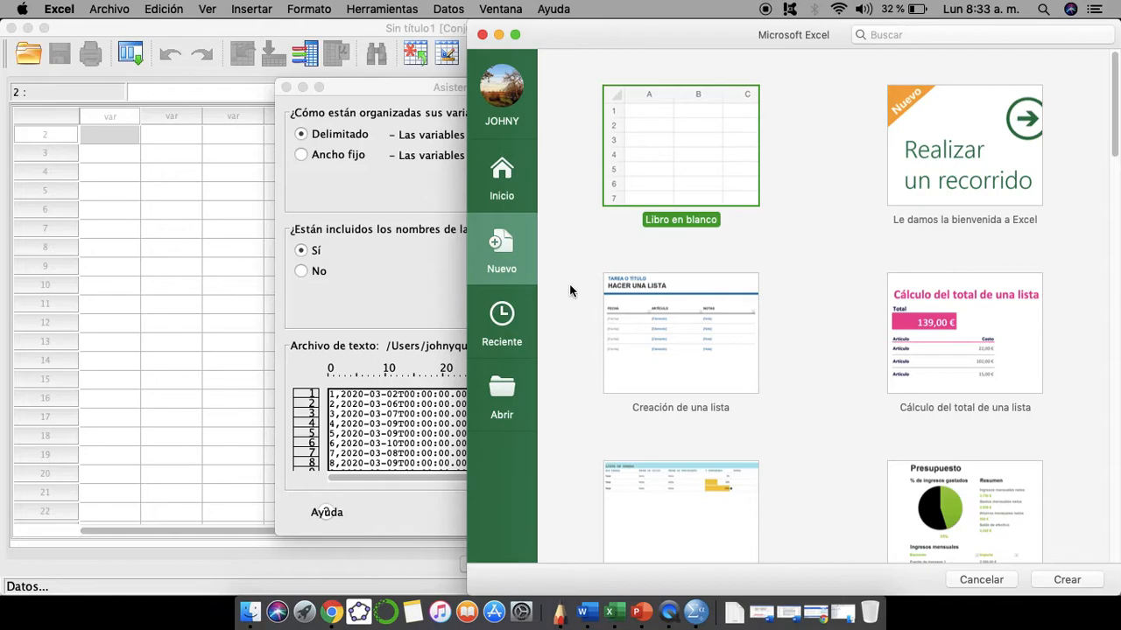
click(501, 323)
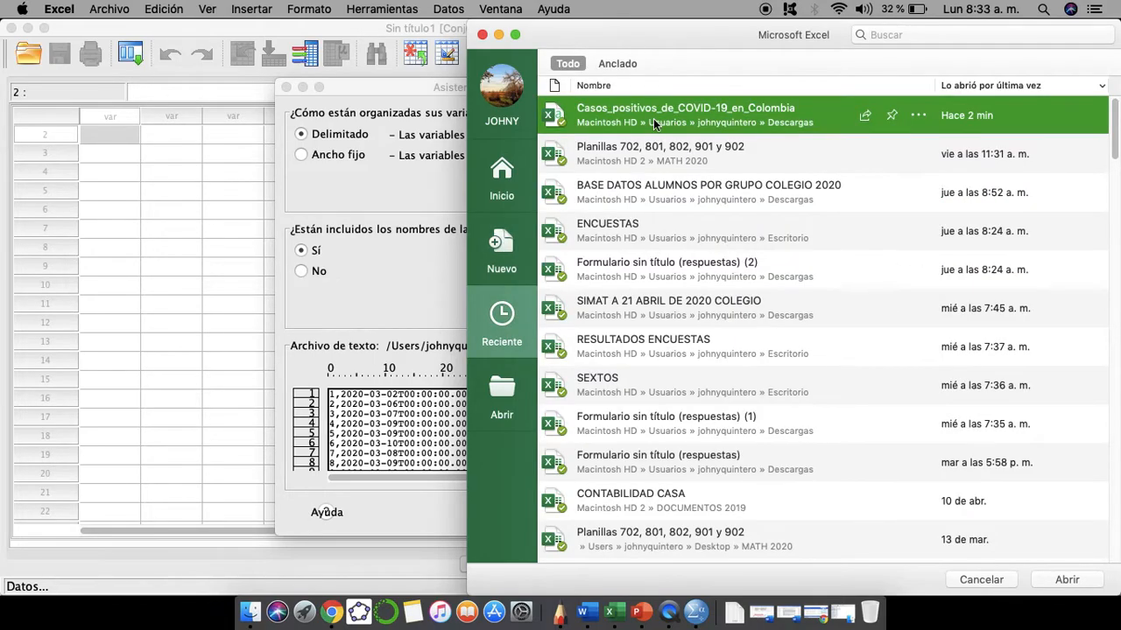
double_click(653, 121)
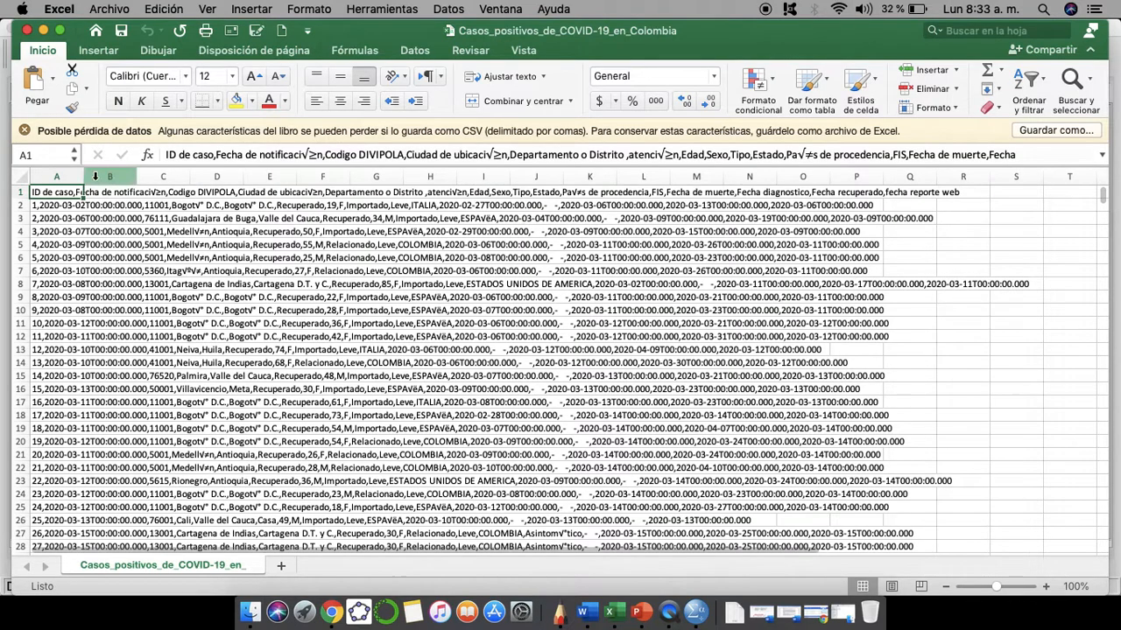
Examine the variable names held in header cell A1 and switch back to the SPSS text import wizard
key(Right)
key(Right)
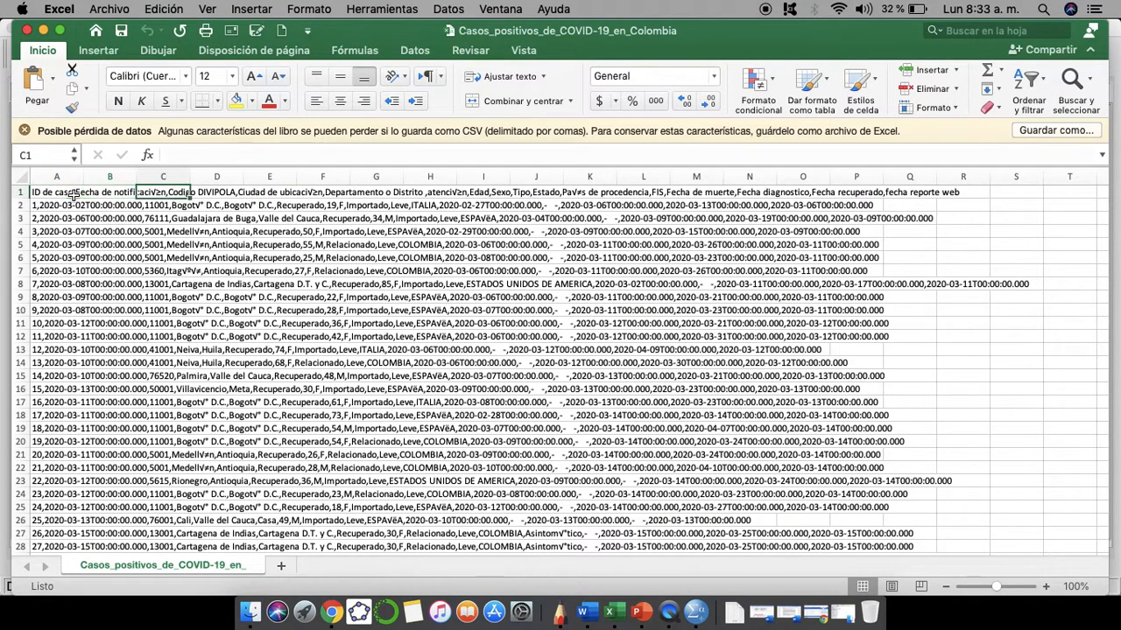
click(73, 195)
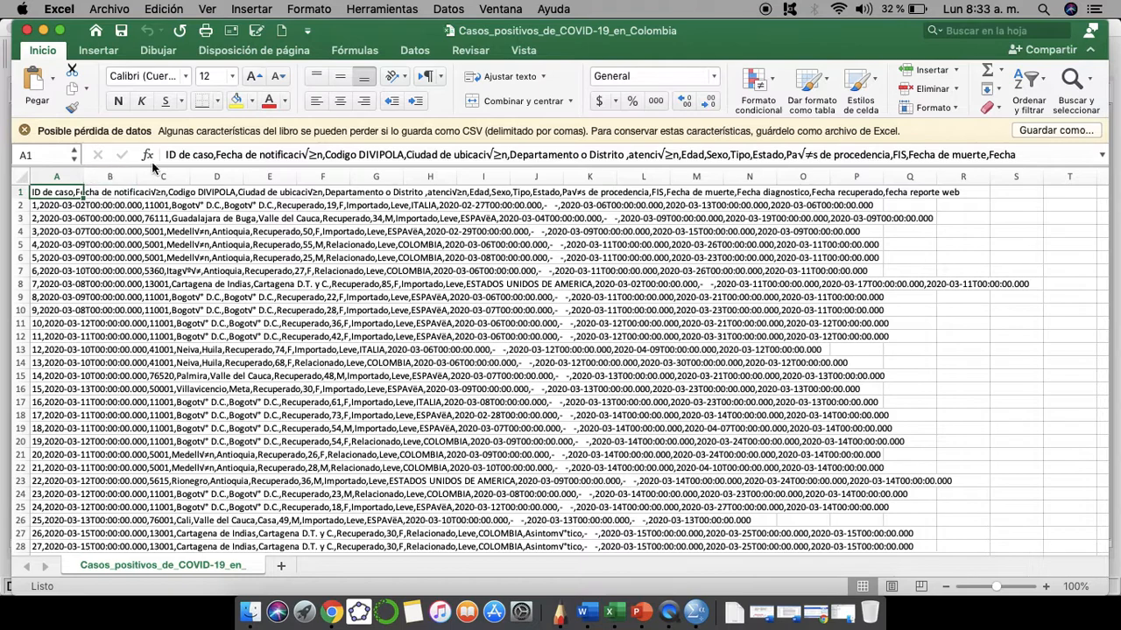
drag(165, 157, 363, 164)
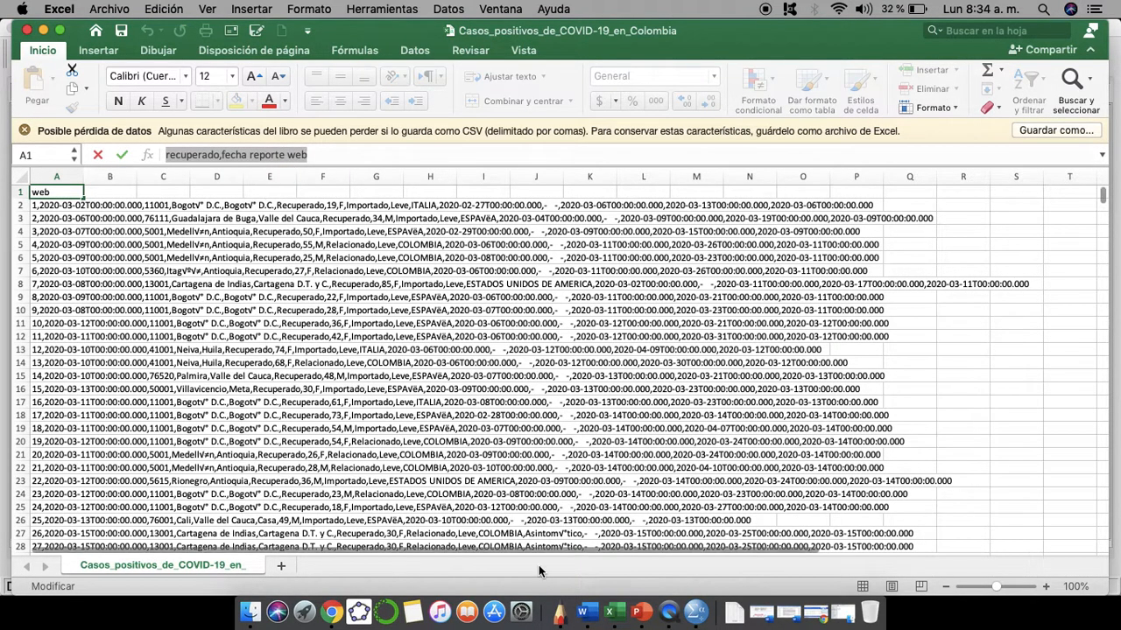
click(696, 612)
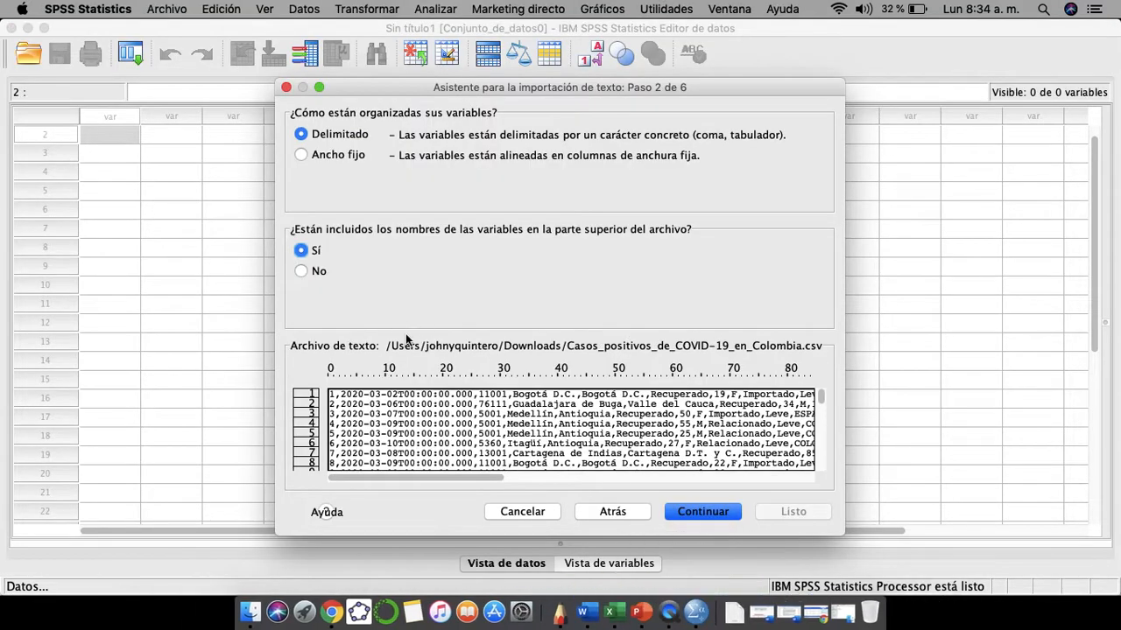
Import all cases with one case per line starting at line 2, and delimit variables by comma and semicolon instead of space
click(700, 523)
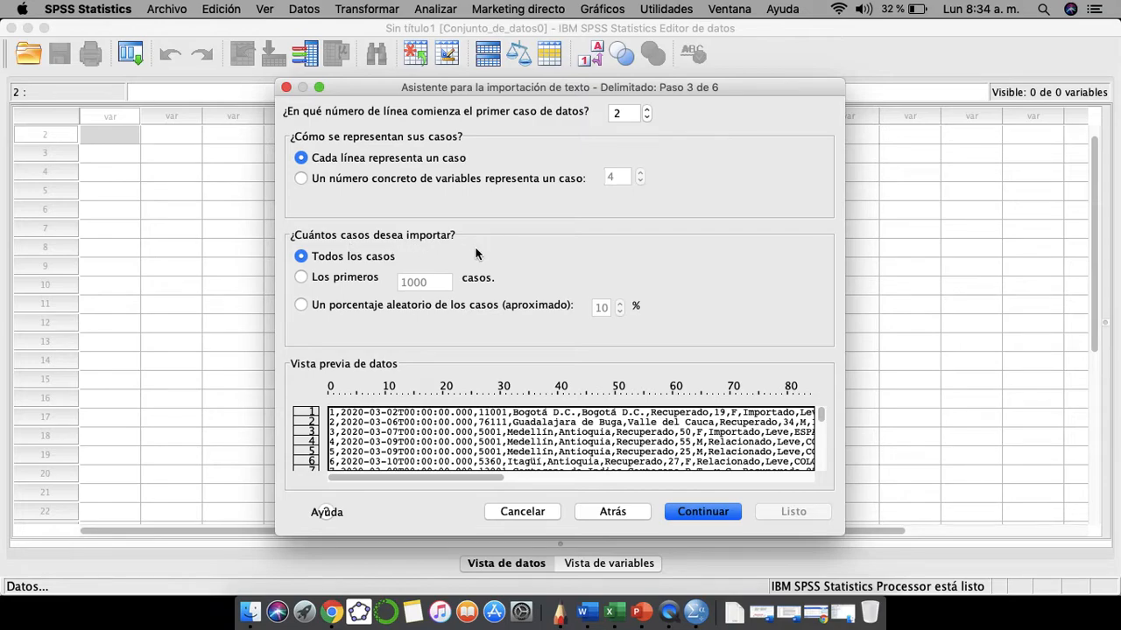
click(702, 516)
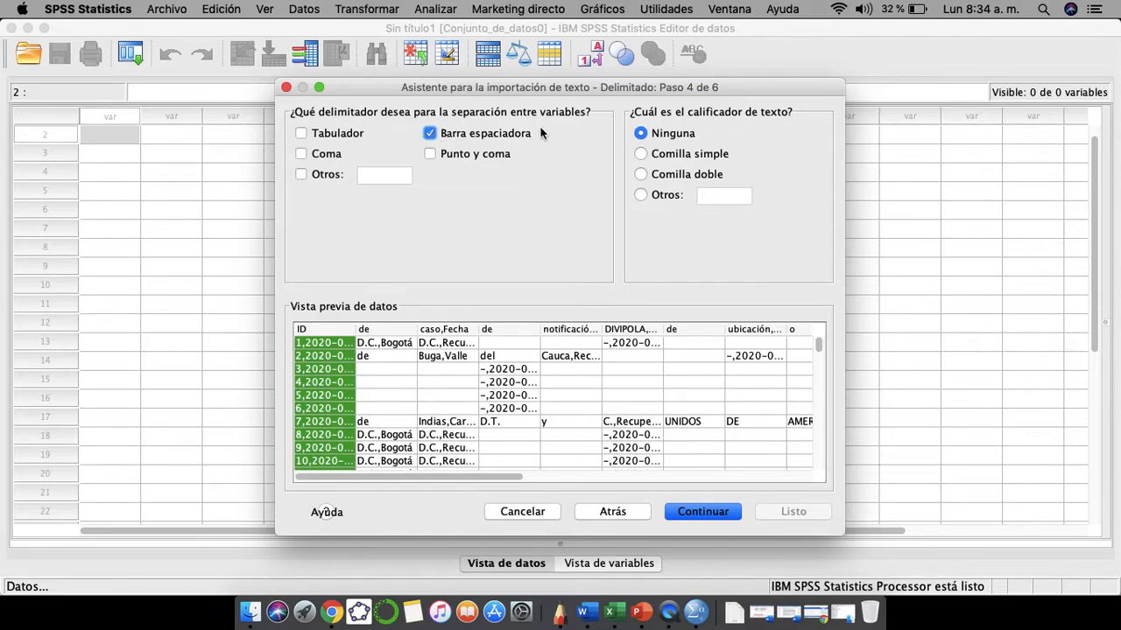
click(301, 155)
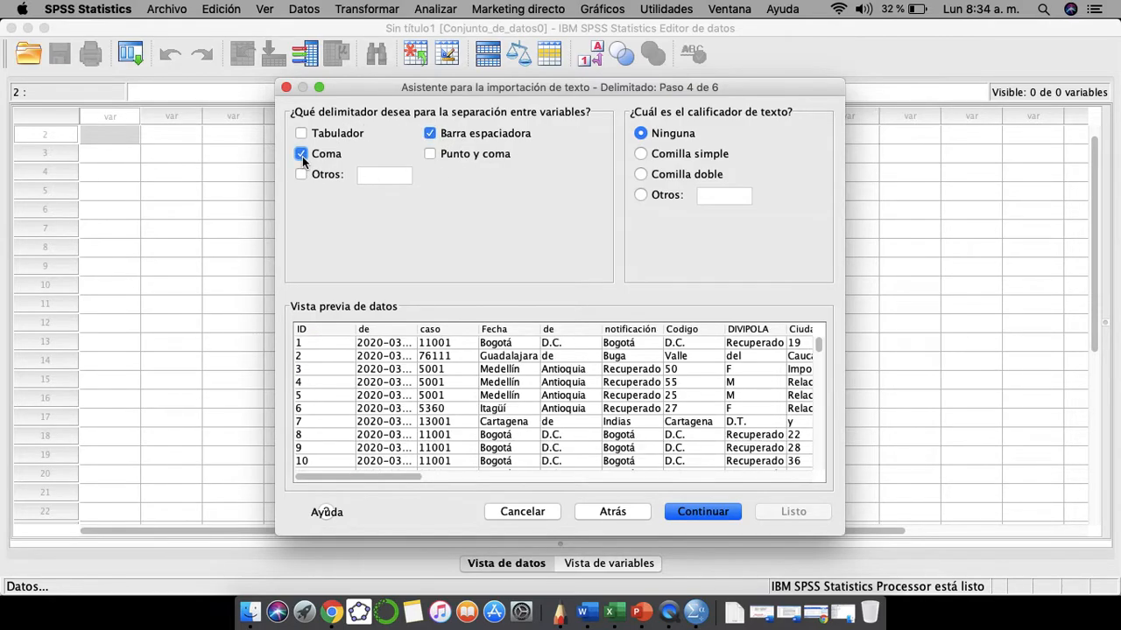
click(430, 133)
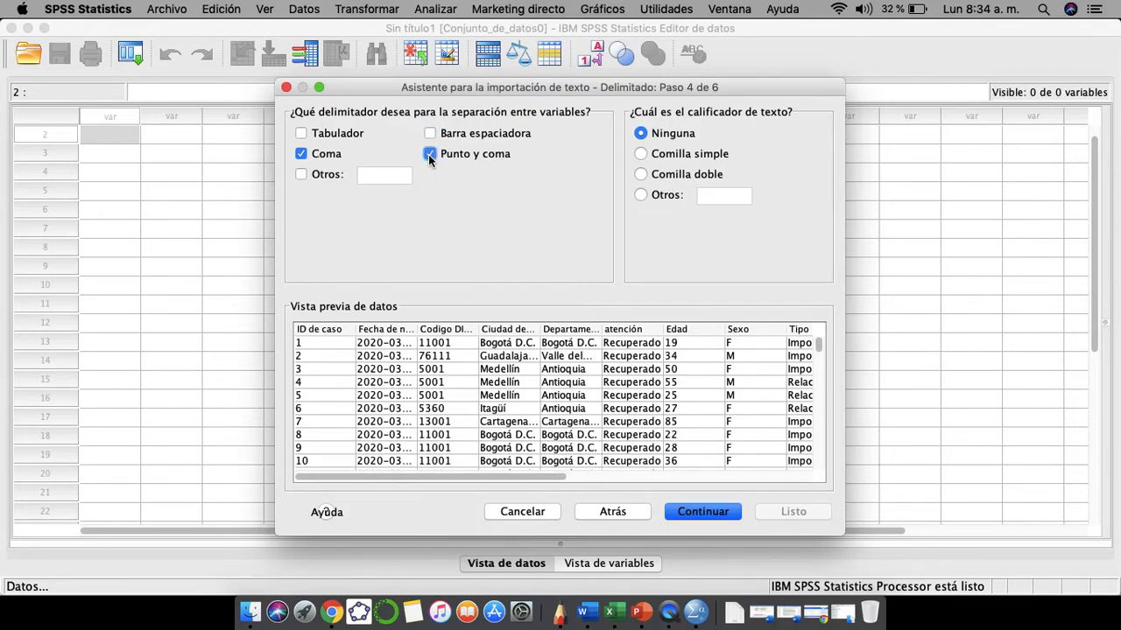
Examine the data preview to check how the rows are split into columns
scroll(448, 405, right, 8)
scroll(449, 405, left, 8)
scroll(448, 405, down, 1)
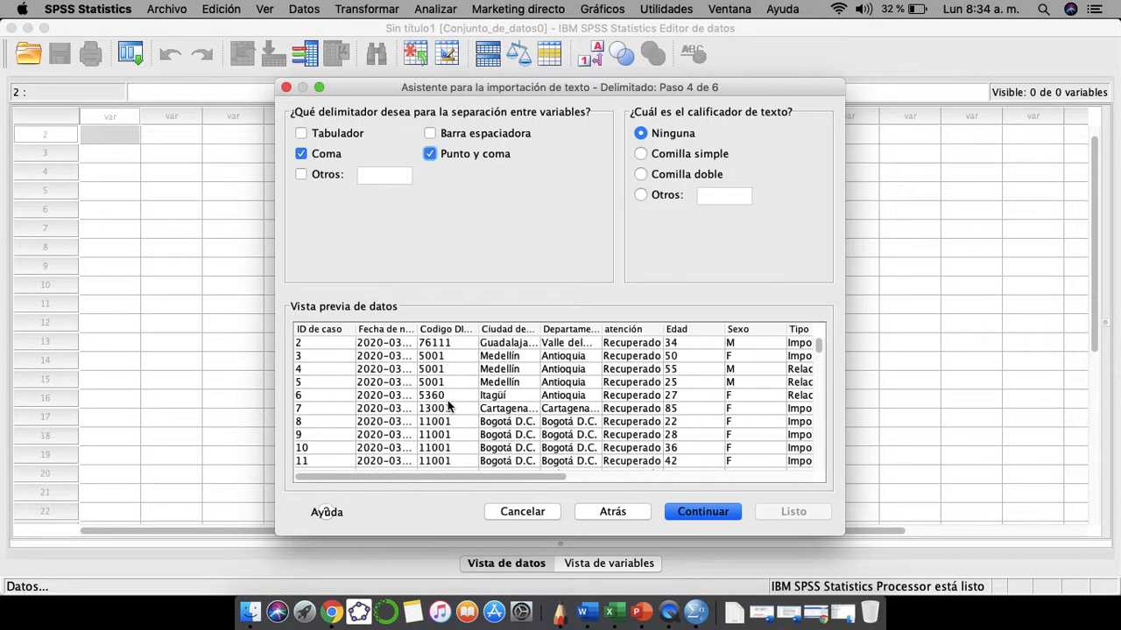
scroll(447, 400, down, 8)
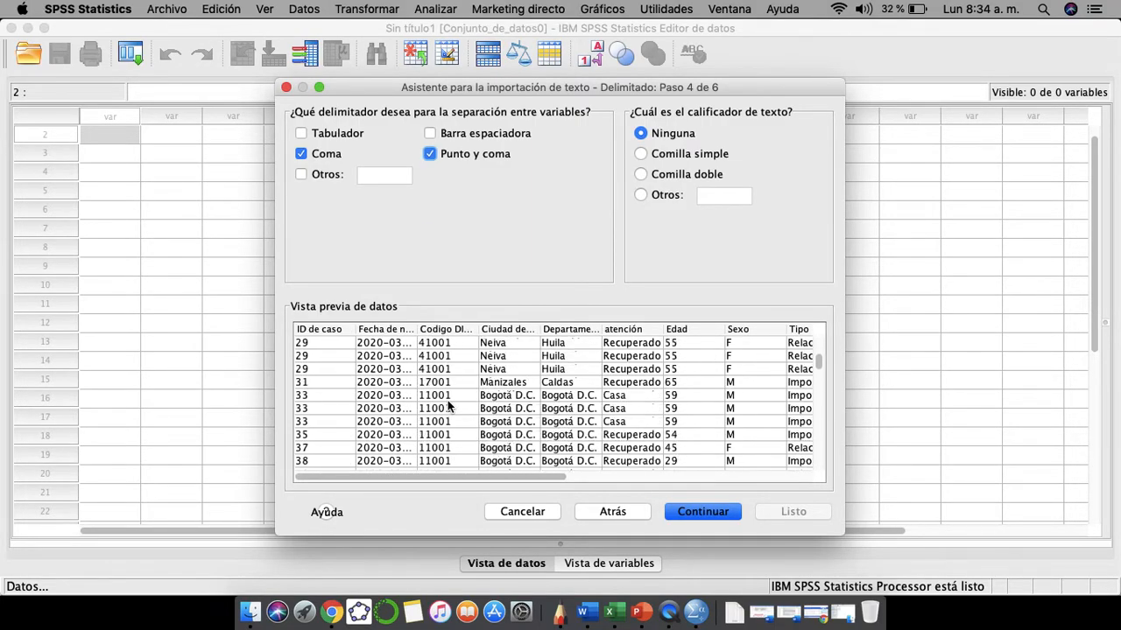
scroll(447, 400, up, 9)
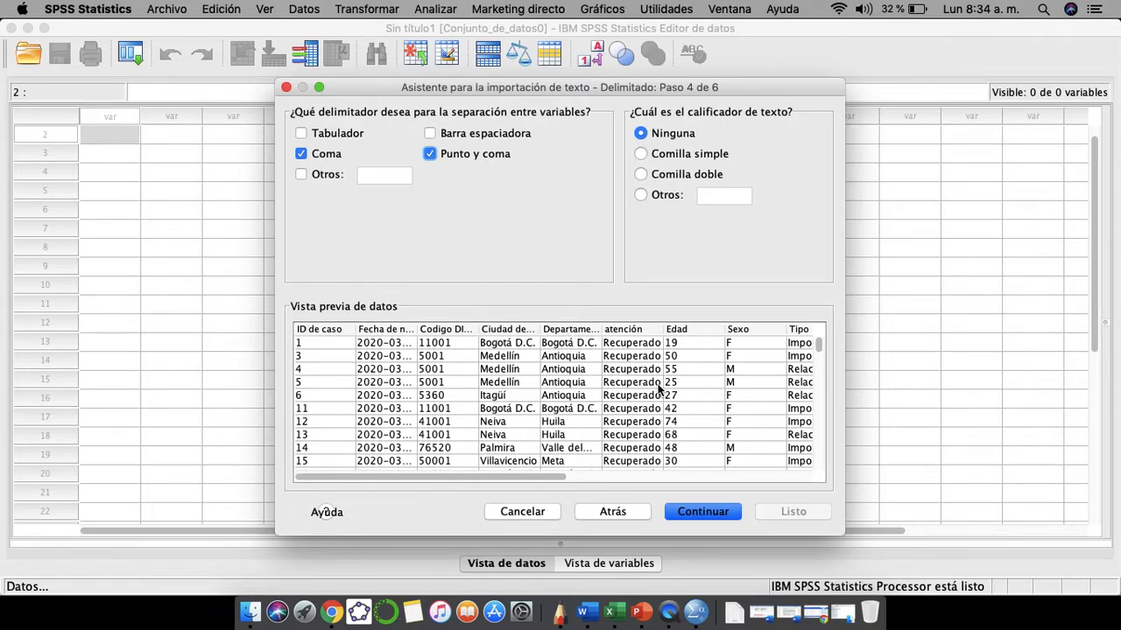
scroll(658, 388, right, 10)
scroll(658, 388, left, 10)
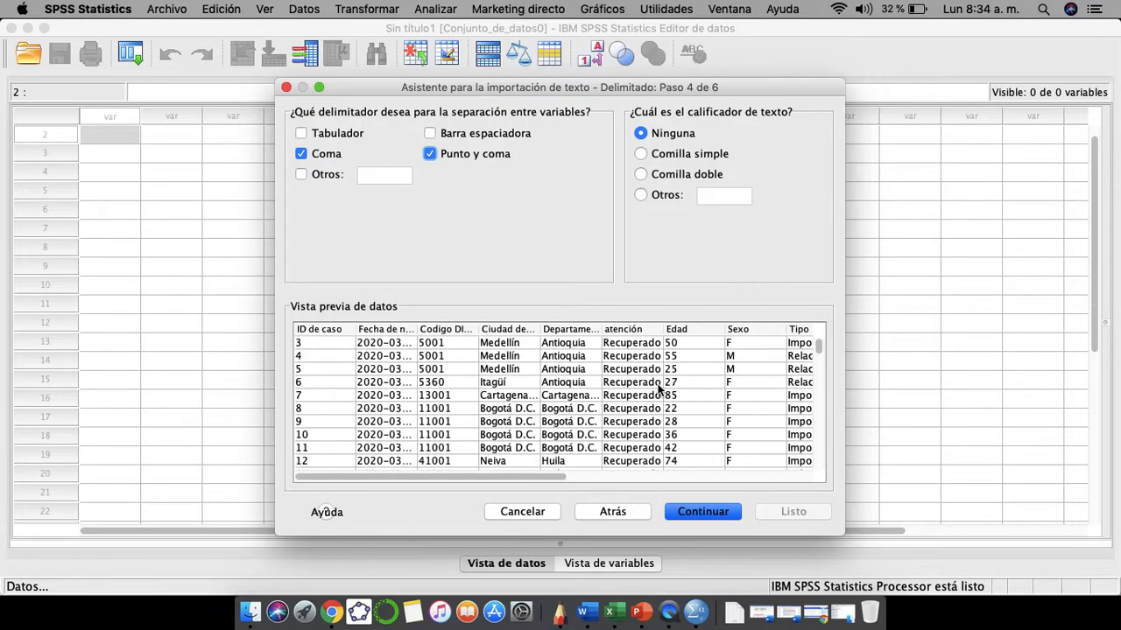
Try the tab delimiter in place of the comma, review the data preview, and restore the comma delimiter
click(302, 133)
click(300, 154)
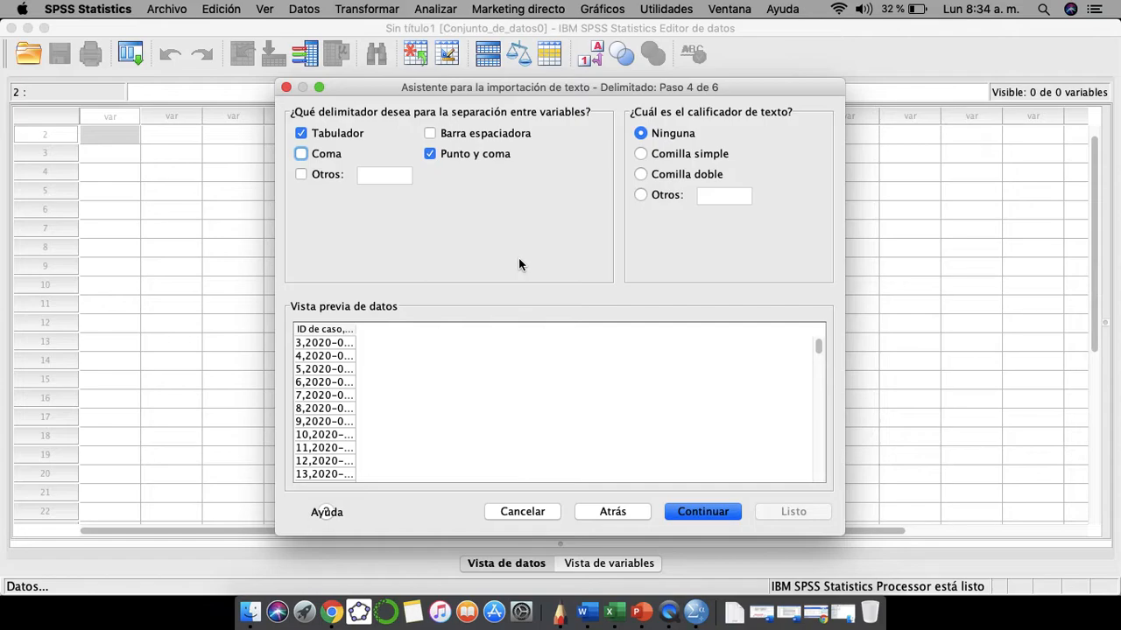
scroll(376, 418, down, 20)
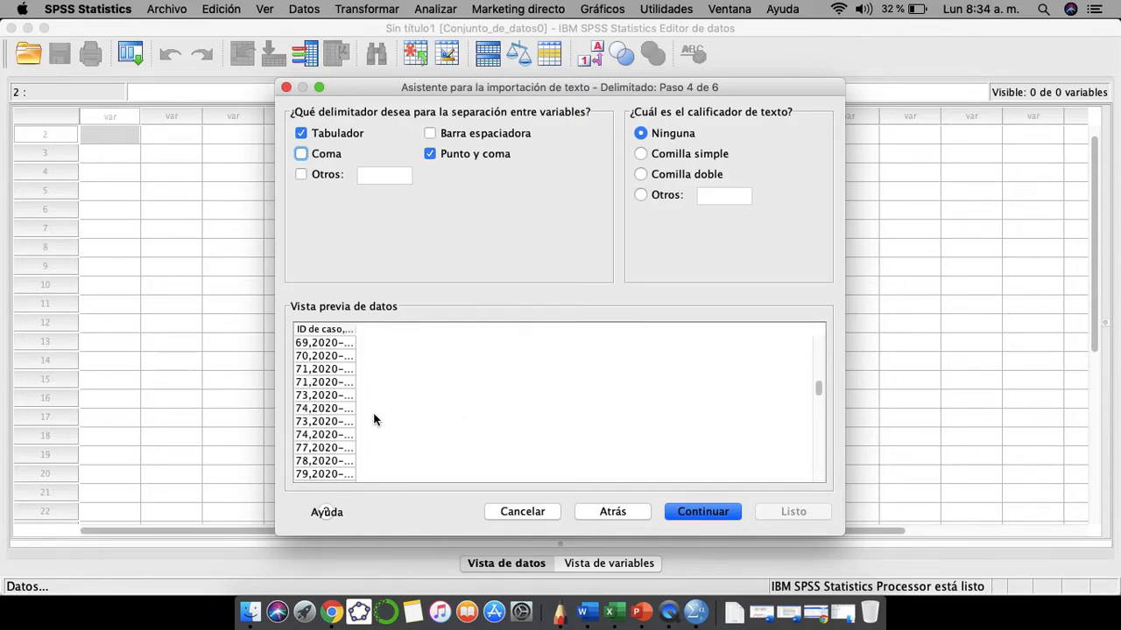
scroll(374, 419, up, 15)
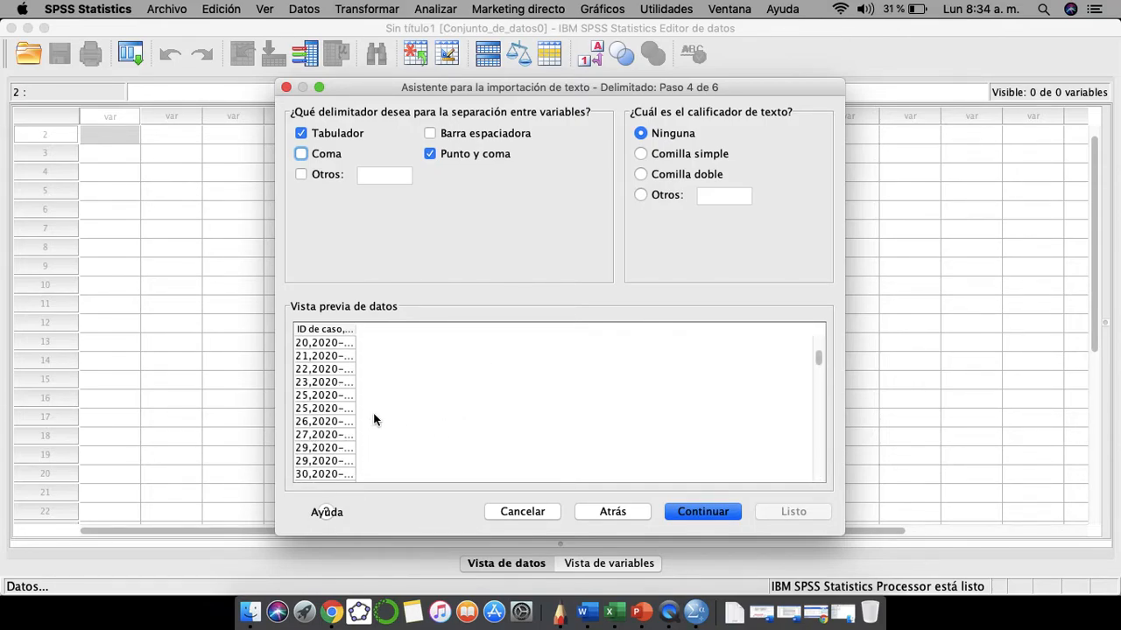
scroll(374, 419, up, 5)
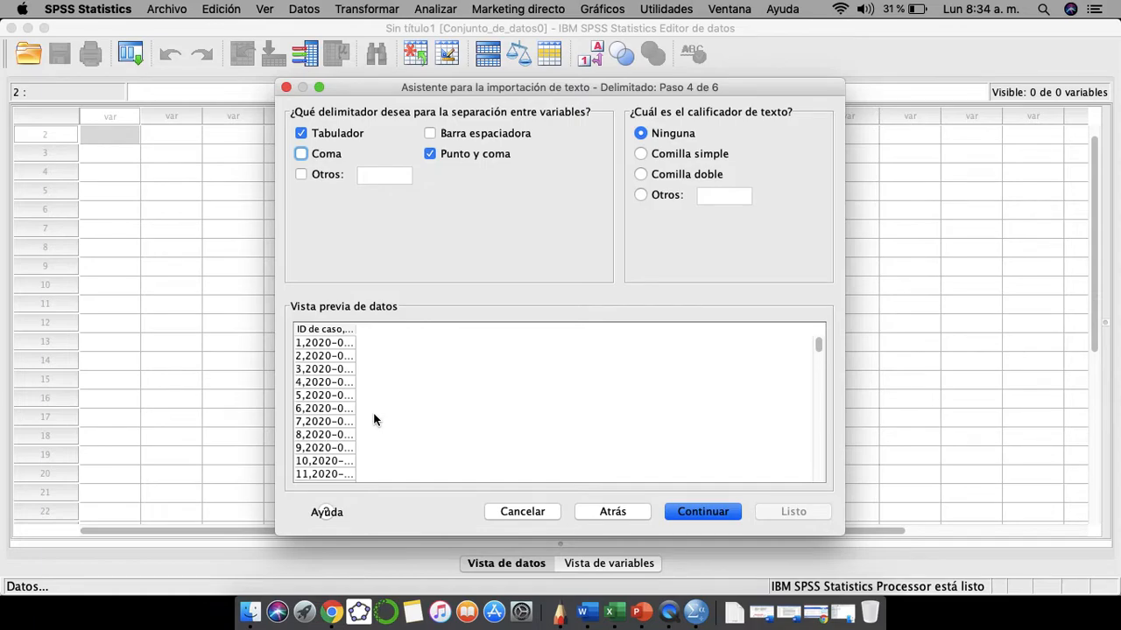
click(304, 153)
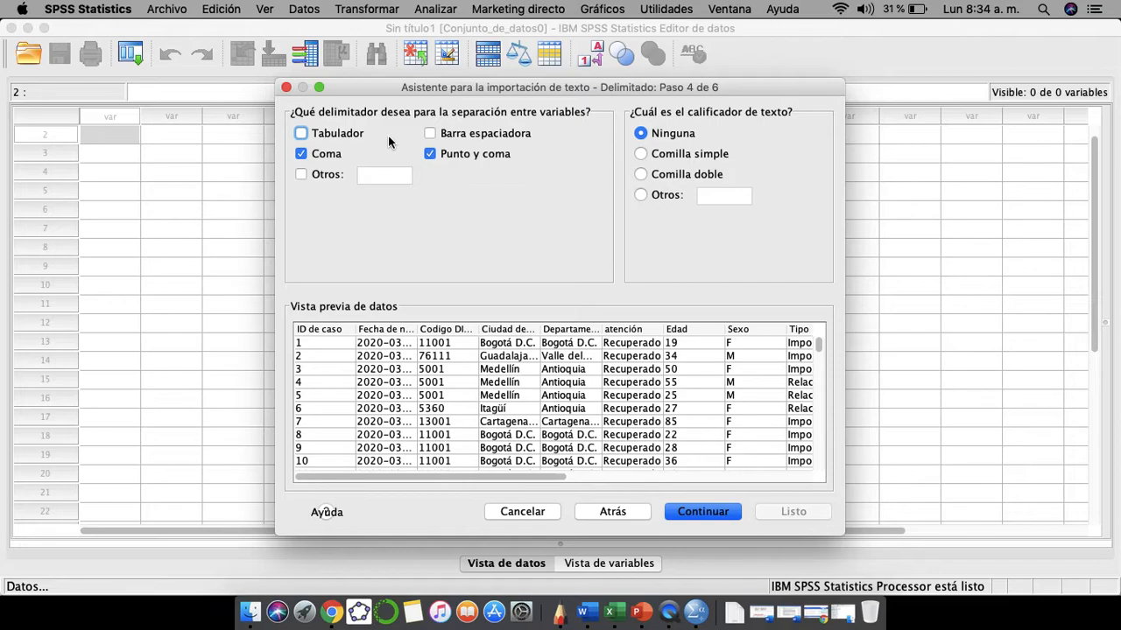
Continue to the variable specifications, accept the adjusted variable names, and rename the first variable as Id
click(716, 513)
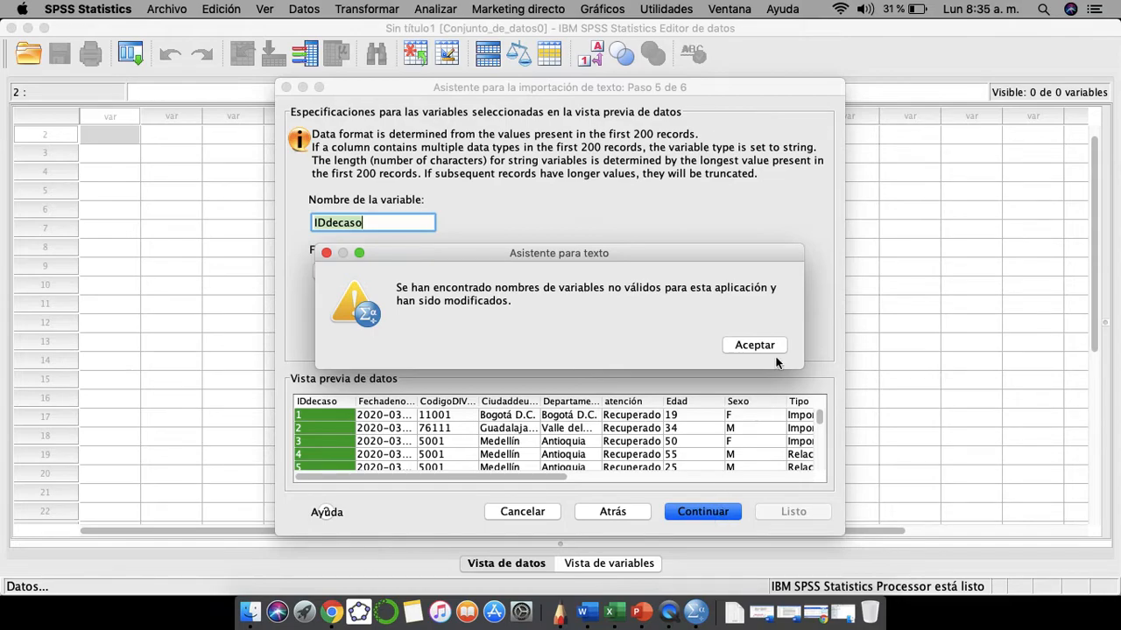
click(755, 345)
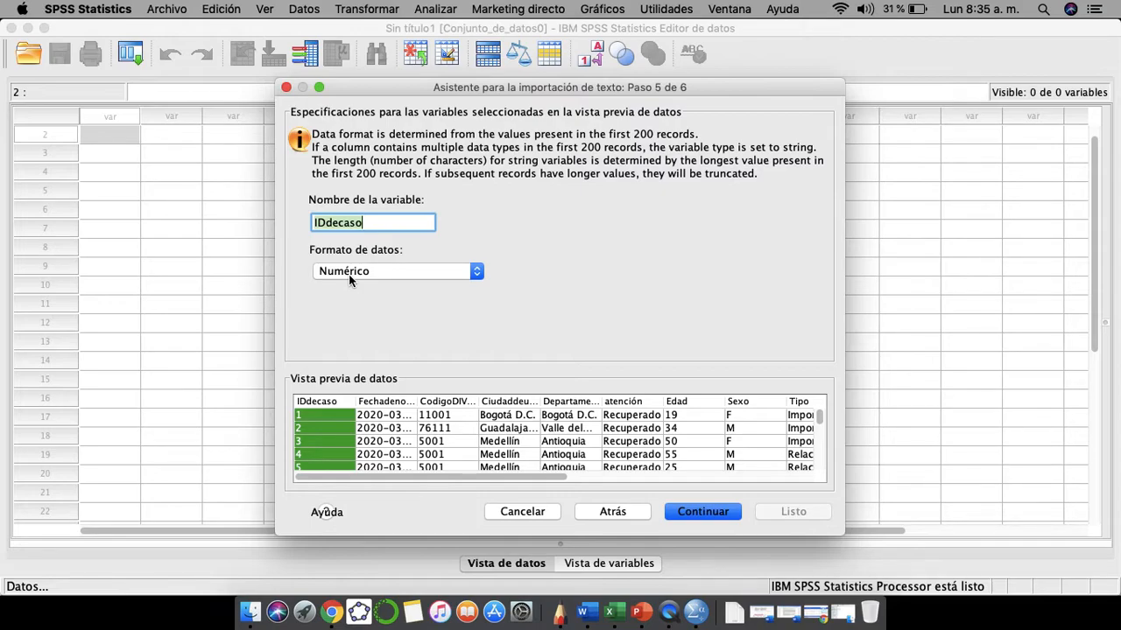
text(CA)
key(BackSpace)
key(BackSpace)
text(Id)
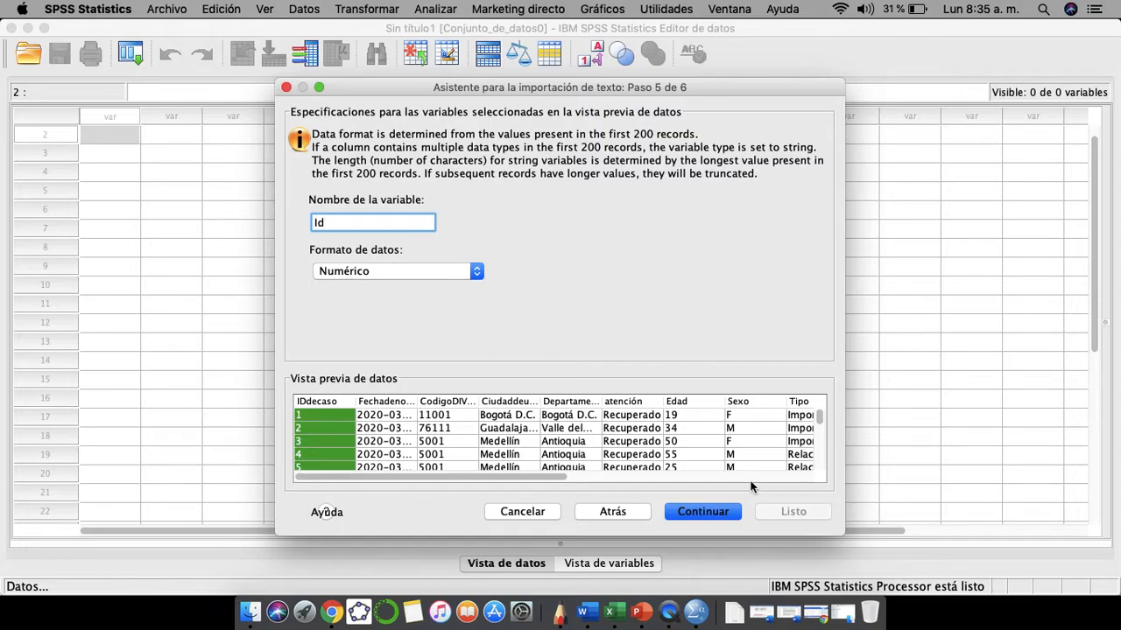
Finish the text import without saving the format or pasting the syntax, and enlarge the new data editor window
click(690, 515)
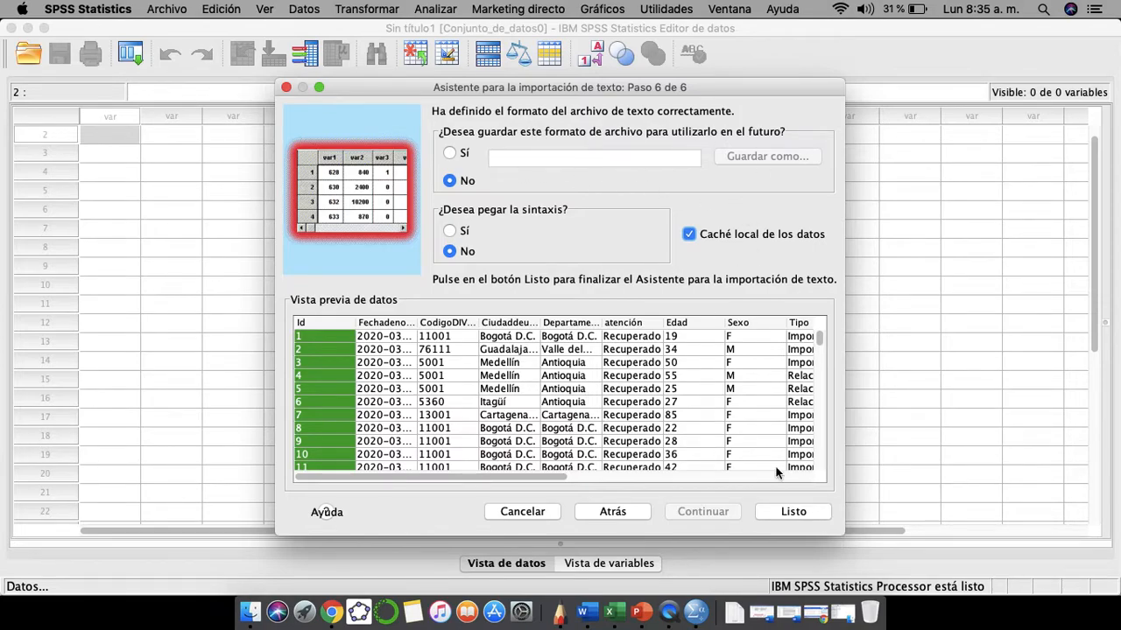
click(799, 514)
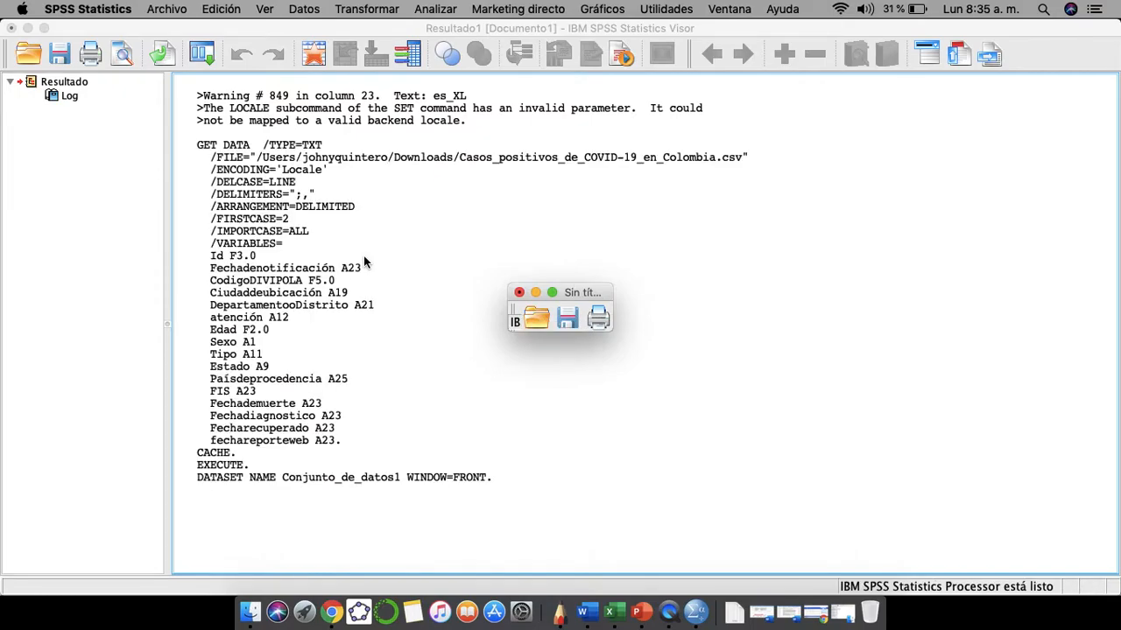
click(551, 292)
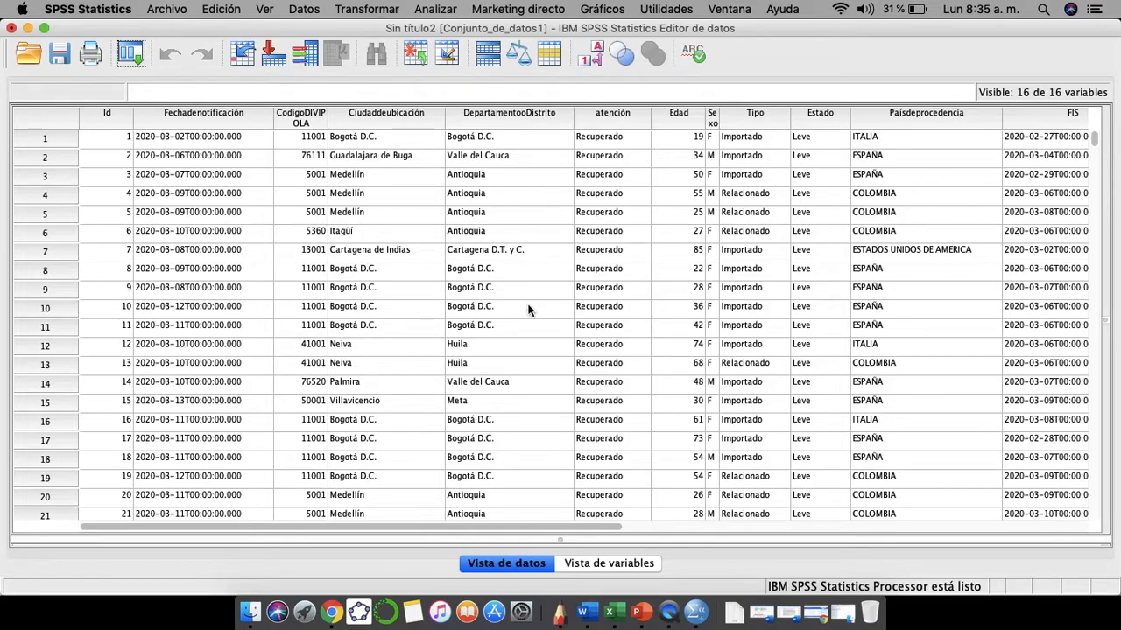
Examine the imported variables across the data view and check the case records through to the last row
scroll(527, 309, right, 10)
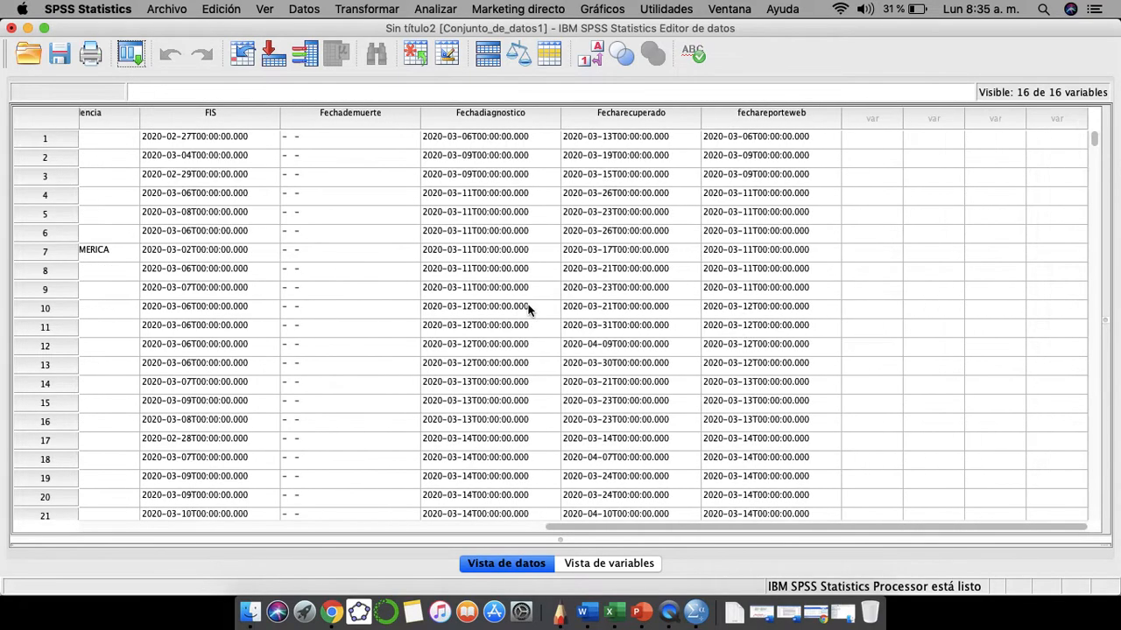
scroll(528, 309, left, 10)
scroll(528, 309, down, 20)
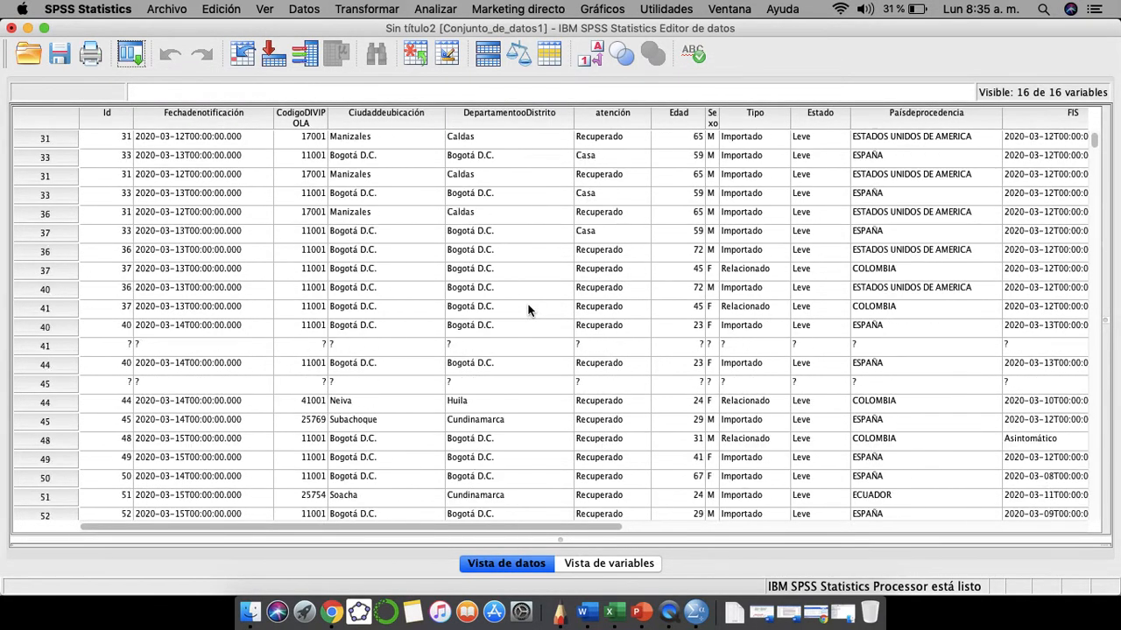
scroll(528, 309, down, 20)
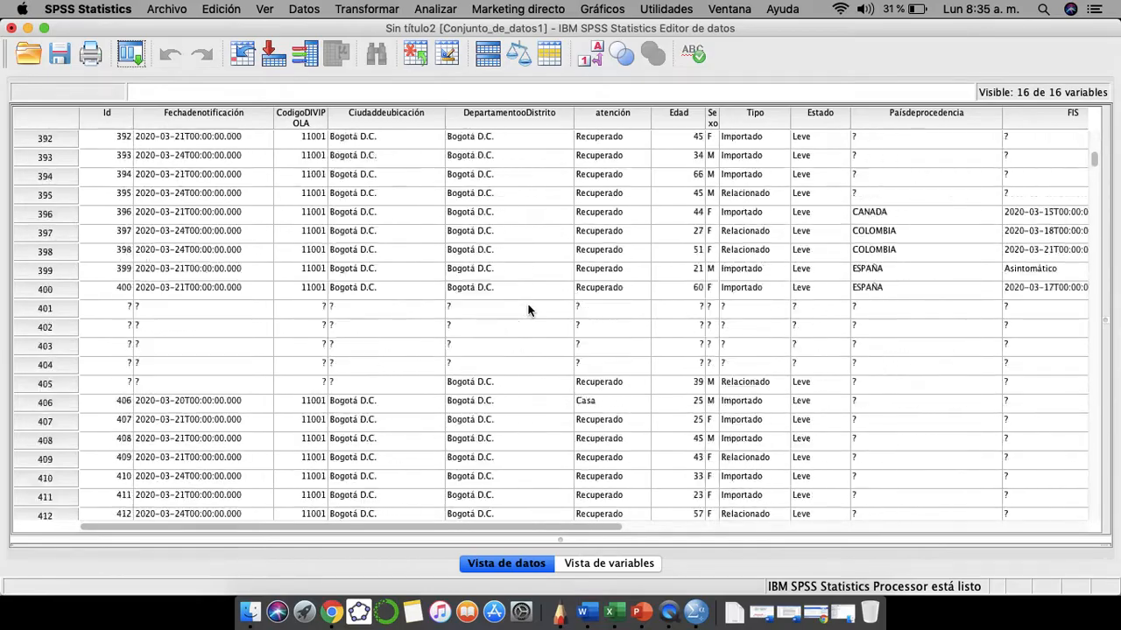
scroll(528, 309, down, 20)
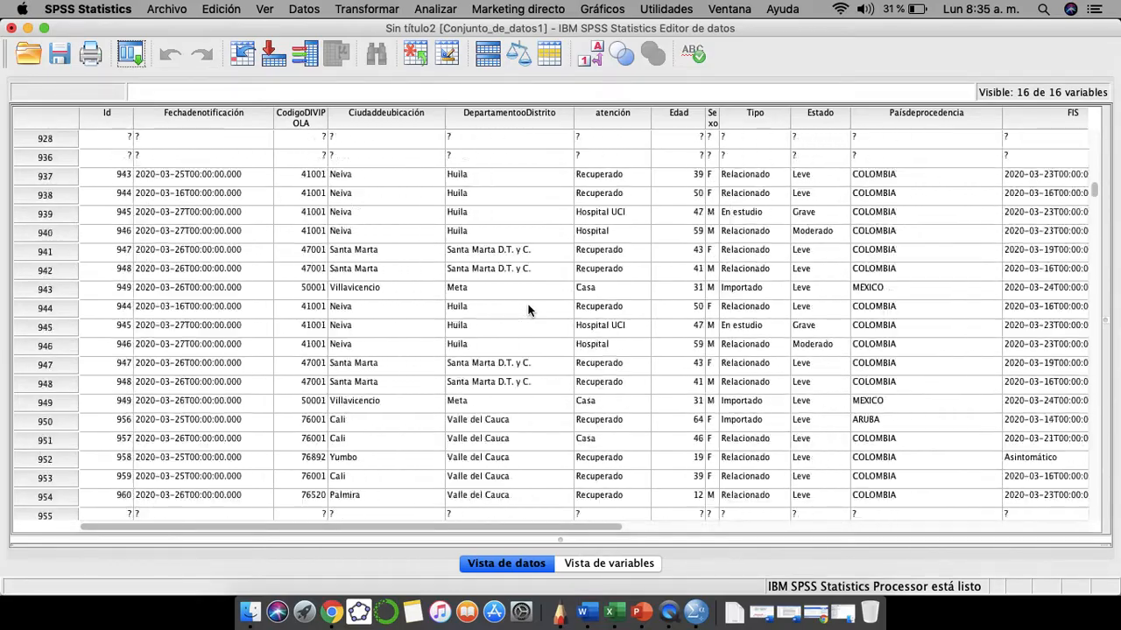
scroll(528, 309, down, 20)
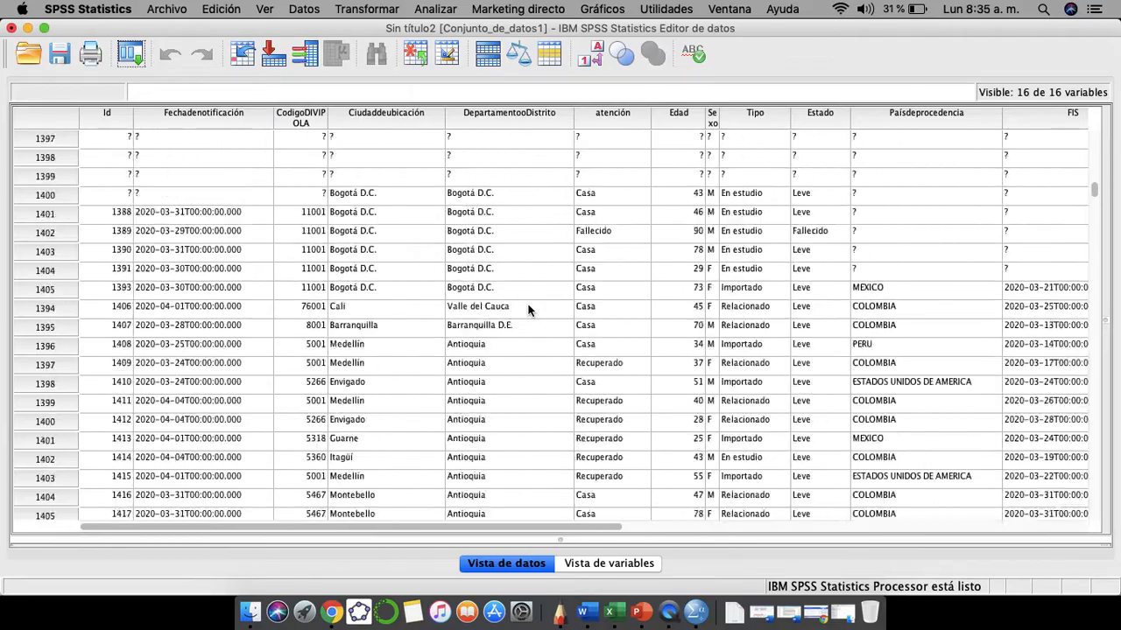
scroll(528, 309, down, 20)
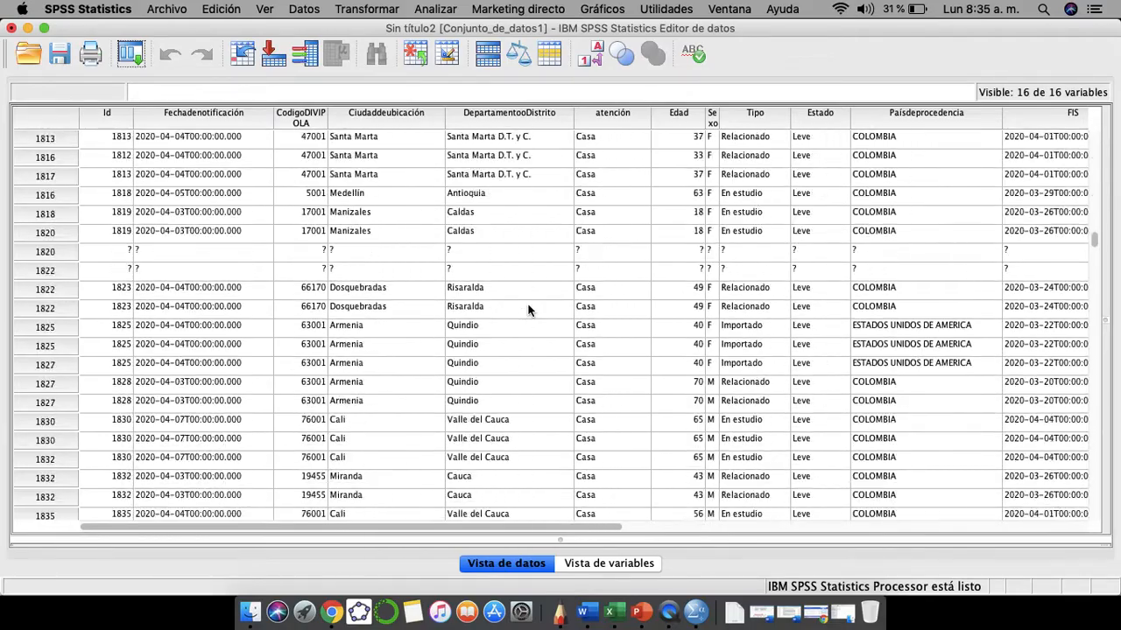
scroll(528, 309, down, 20)
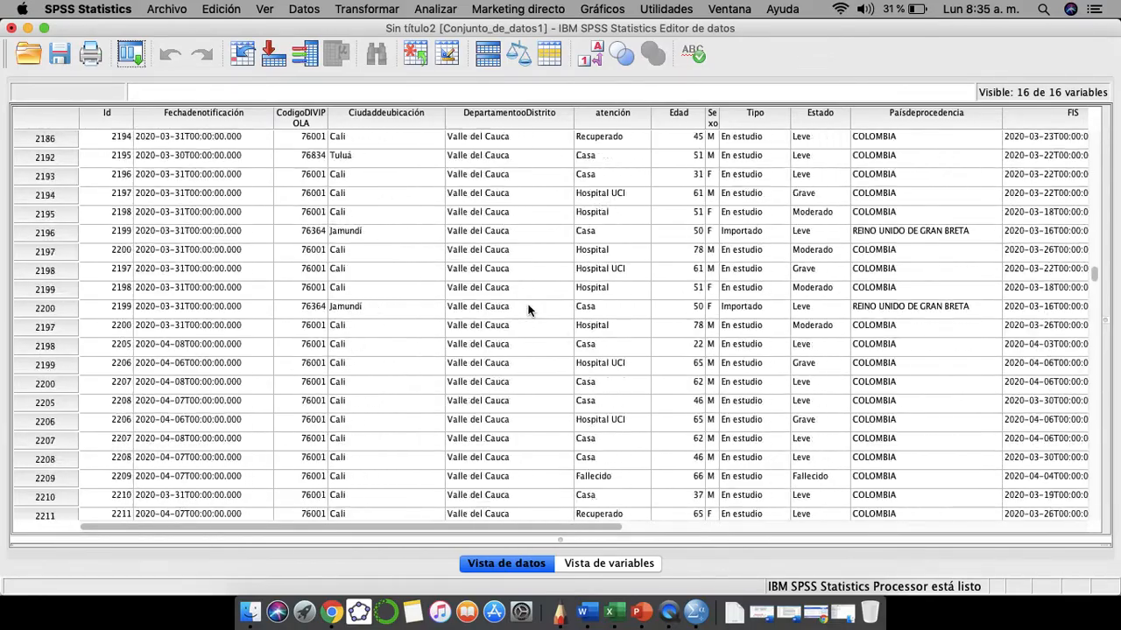
scroll(528, 309, down, 20)
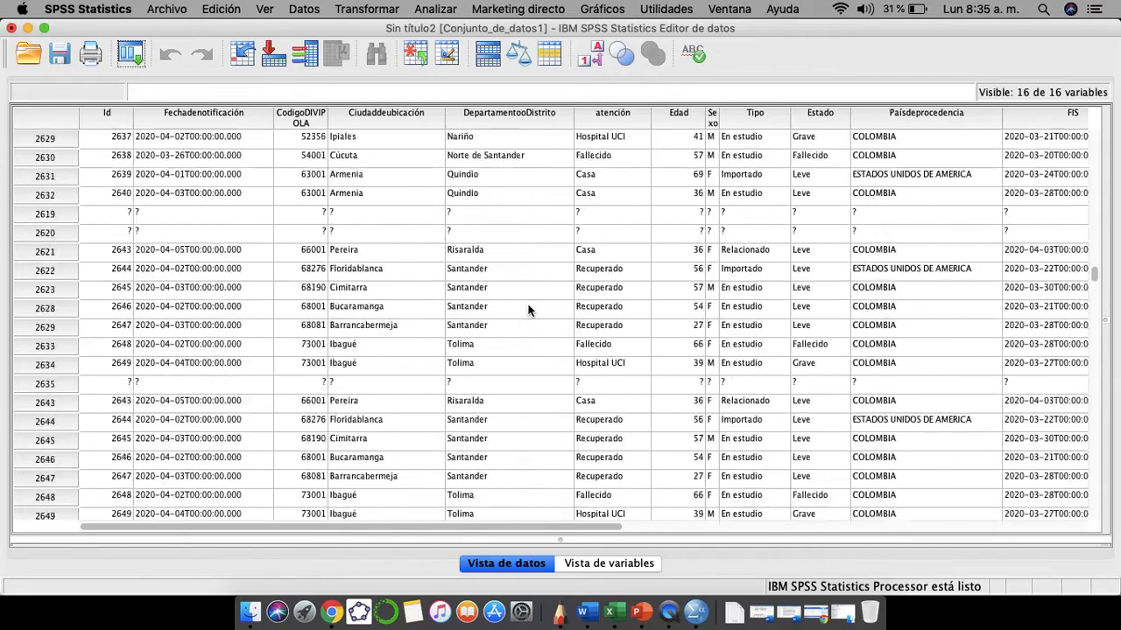
scroll(528, 309, down, 20)
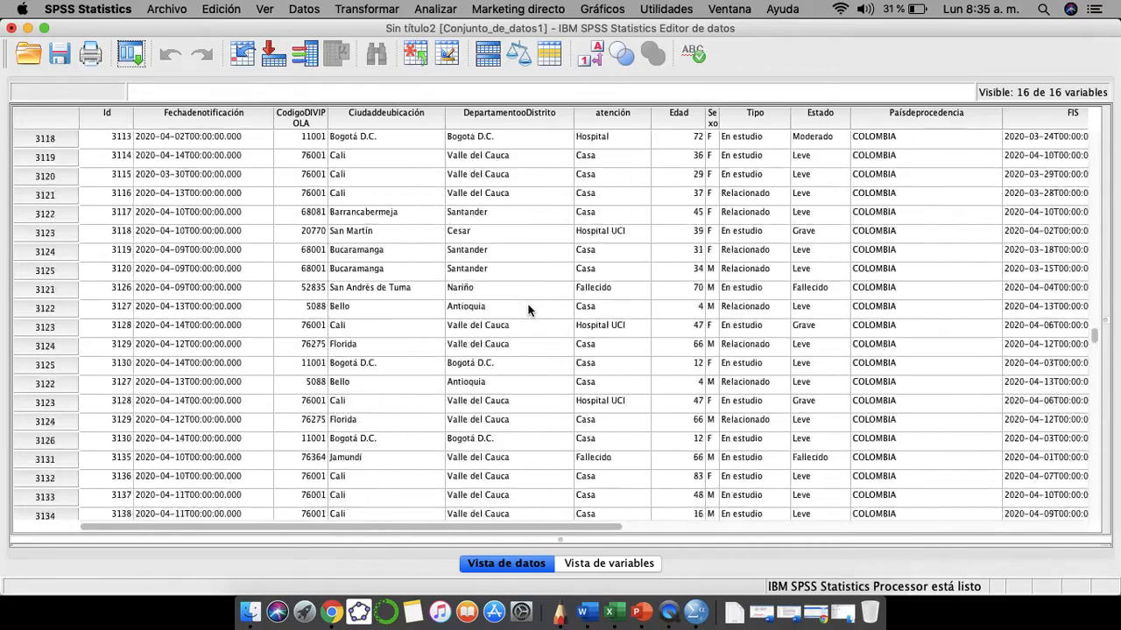
scroll(528, 309, down, 20)
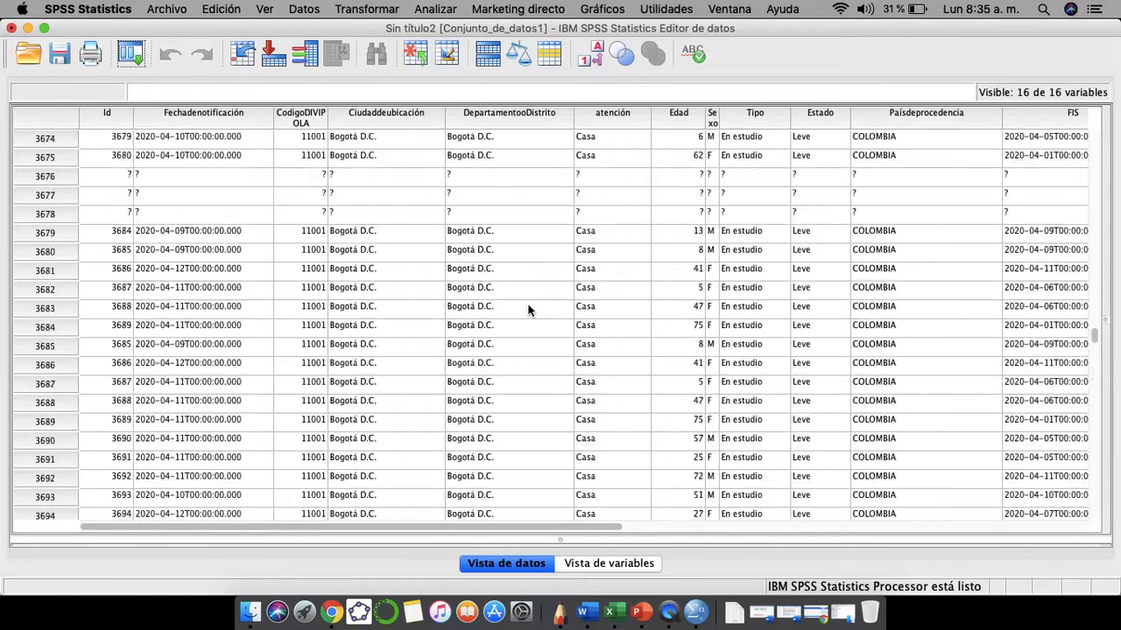
scroll(528, 309, down, 20)
scroll(528, 309, down, 20)
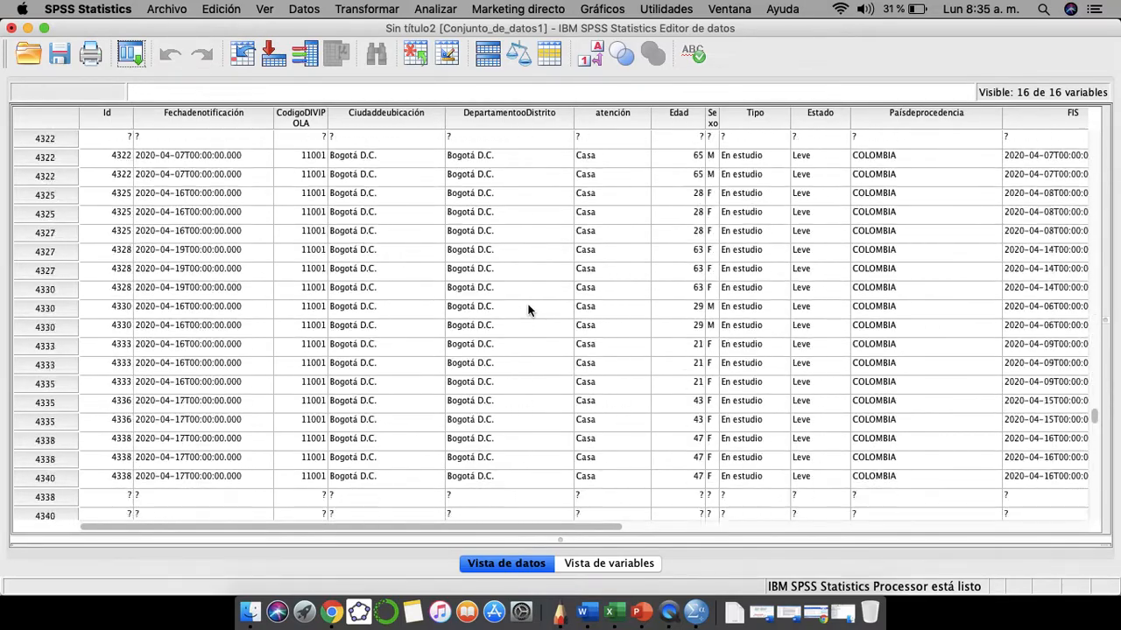
scroll(528, 309, down, 20)
scroll(528, 309, down, 20)
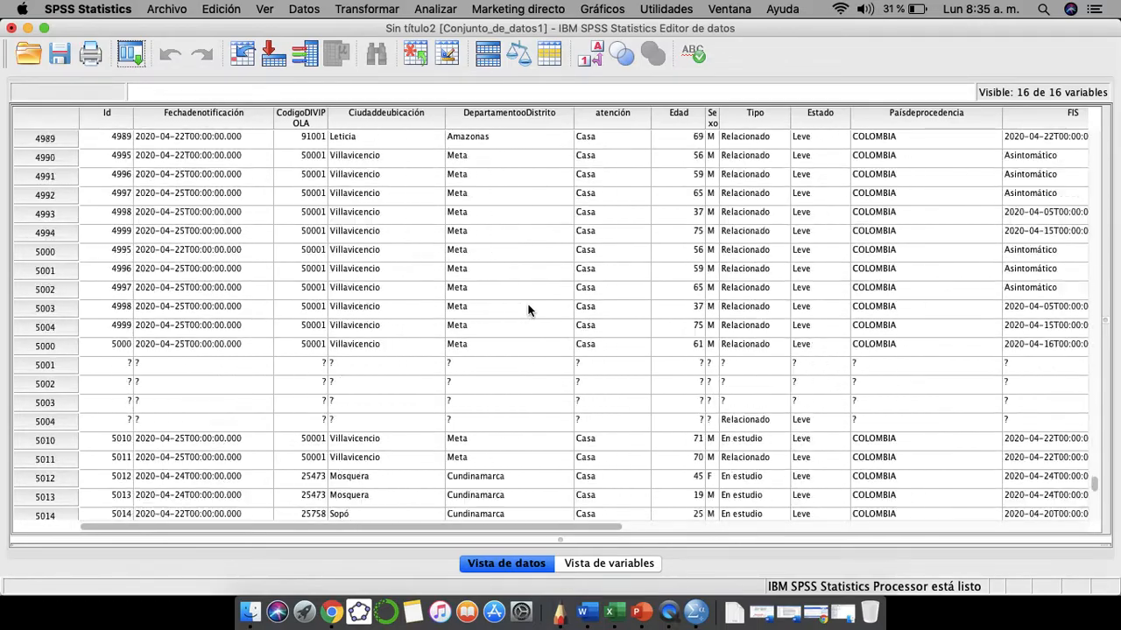
scroll(527, 309, down, 20)
scroll(528, 309, down, 20)
scroll(528, 309, down, 5)
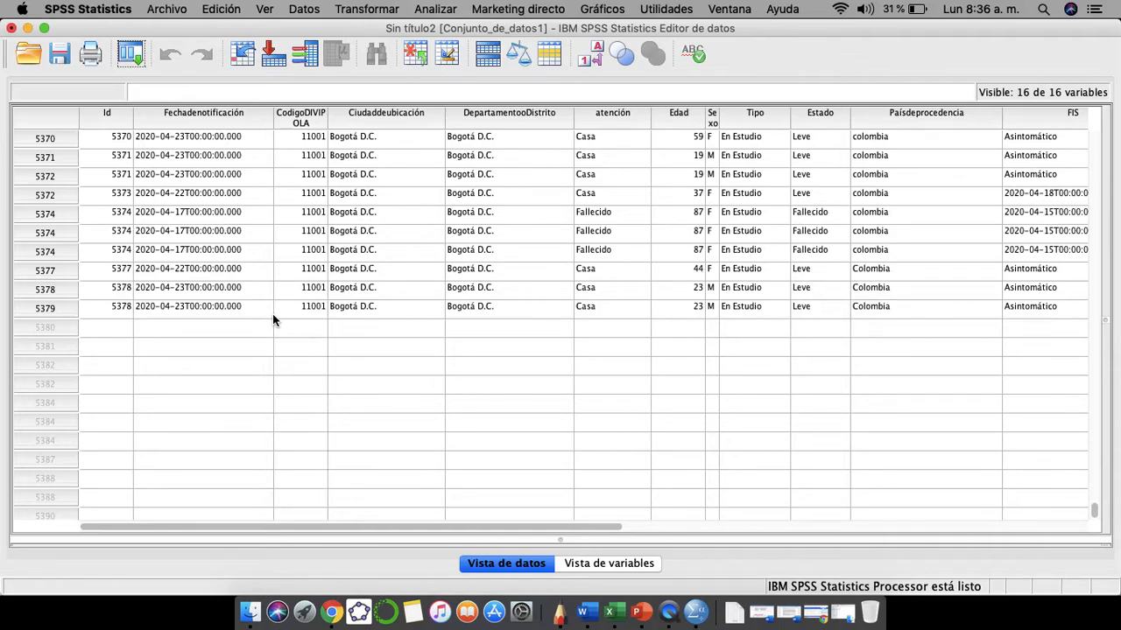
scroll(272, 320, up, 20)
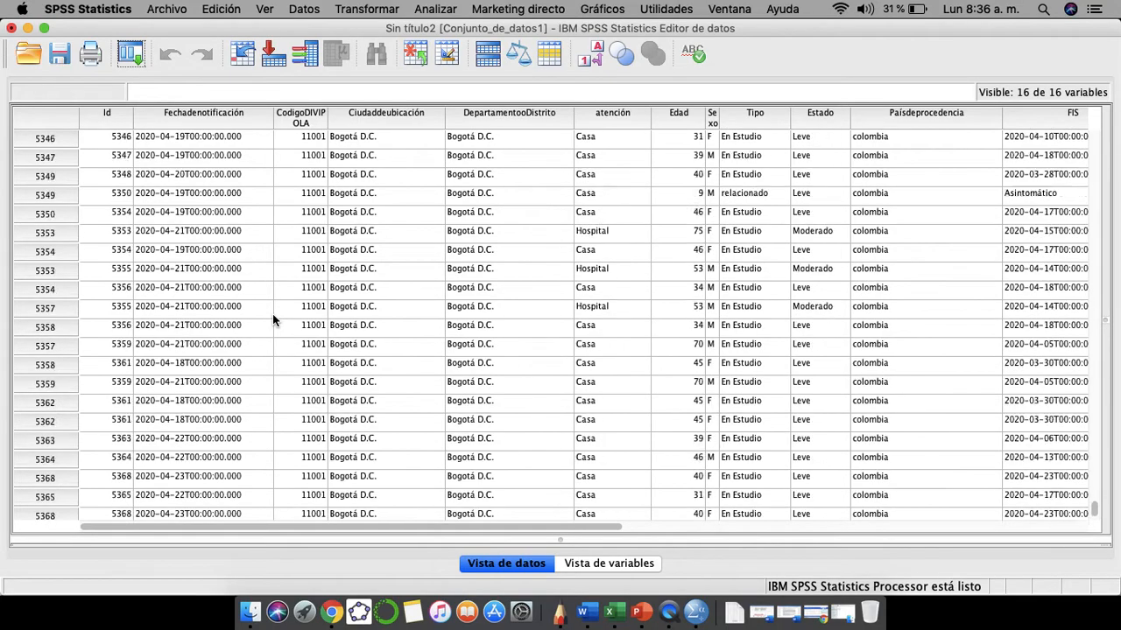
scroll(272, 319, up, 20)
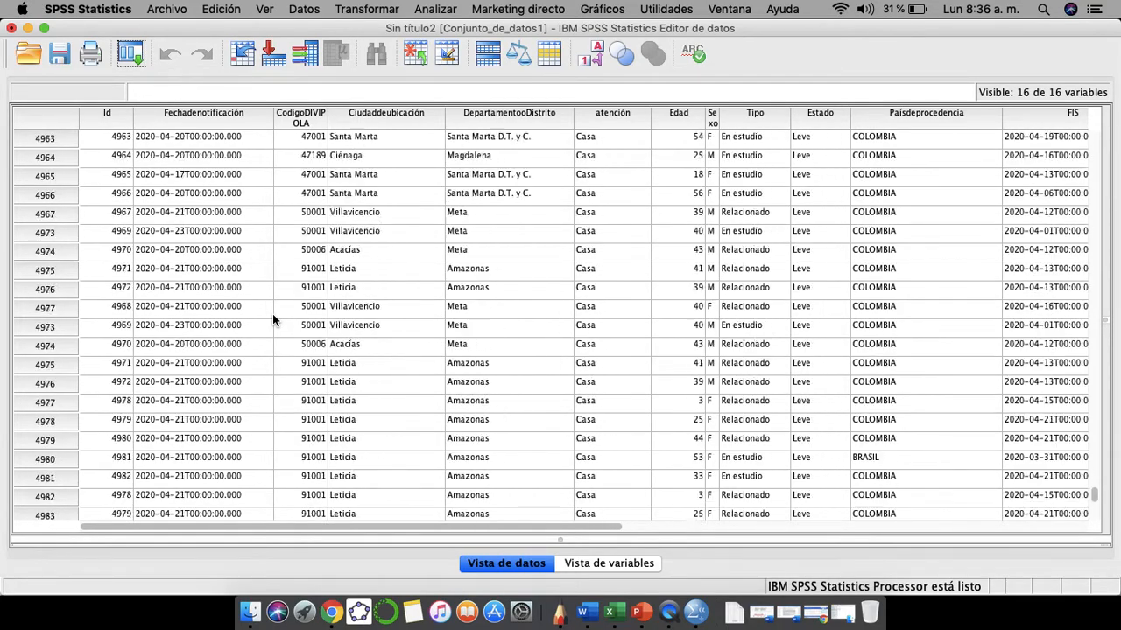
scroll(273, 319, up, 20)
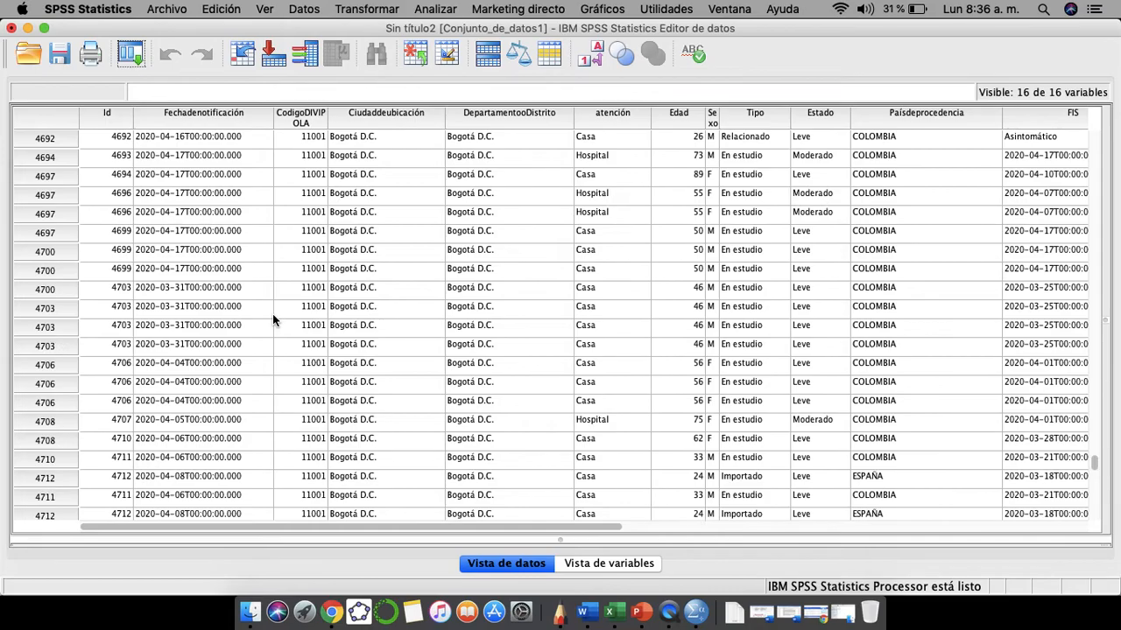
Review the imported case records from the end of the dataset back up to the first row
scroll(272, 320, up, 20)
scroll(272, 320, up, 20)
scroll(272, 319, up, 8)
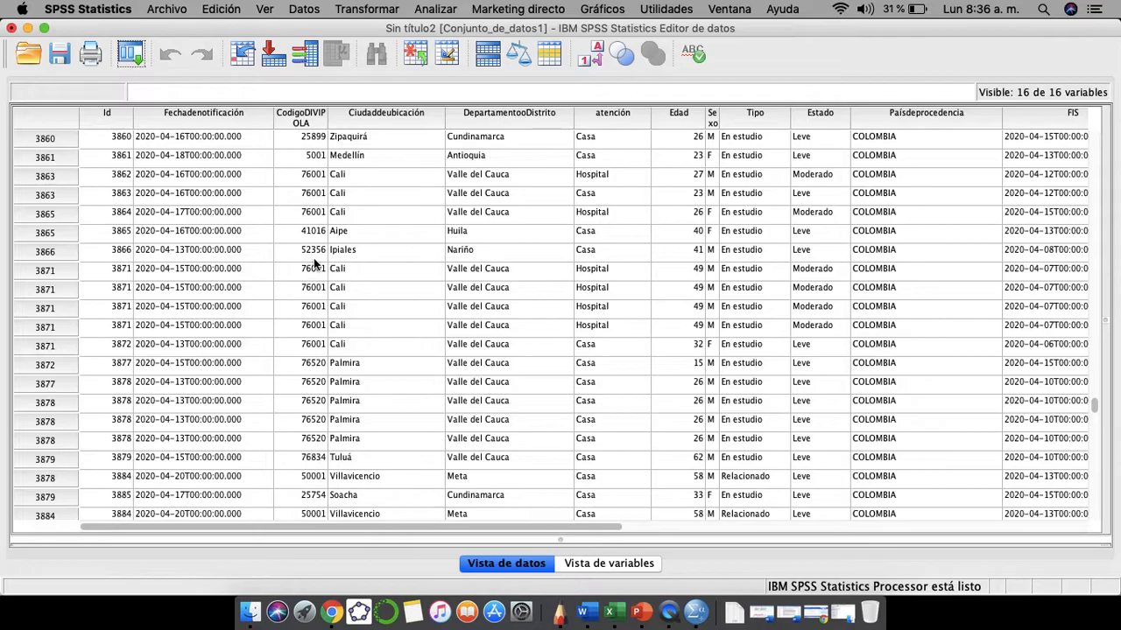
scroll(315, 263, up, 20)
scroll(315, 262, up, 20)
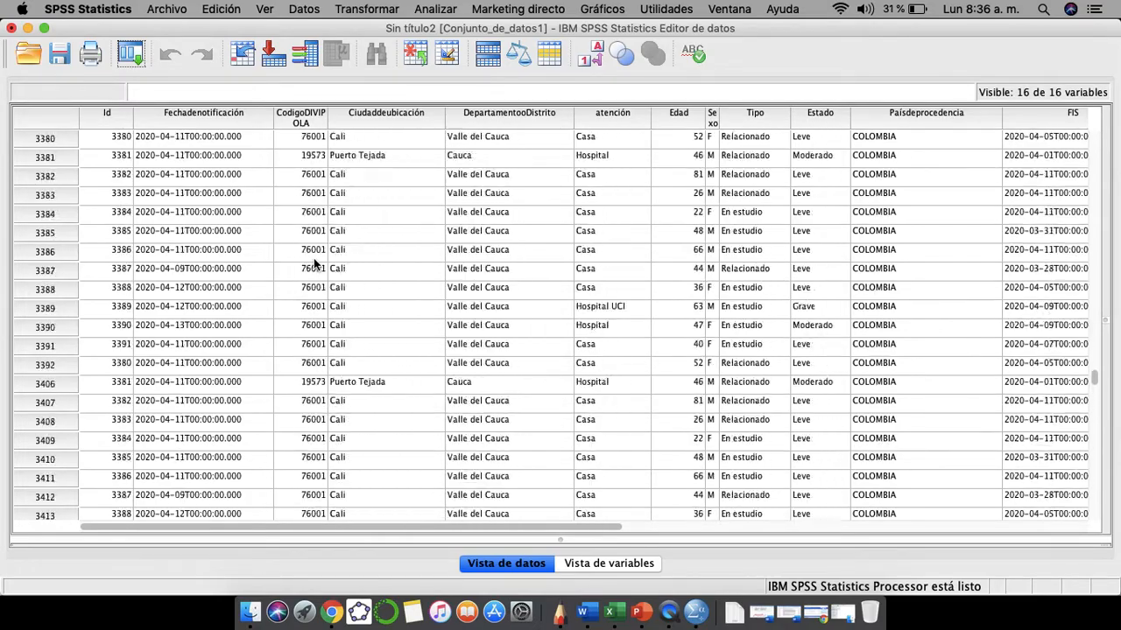
scroll(316, 263, up, 20)
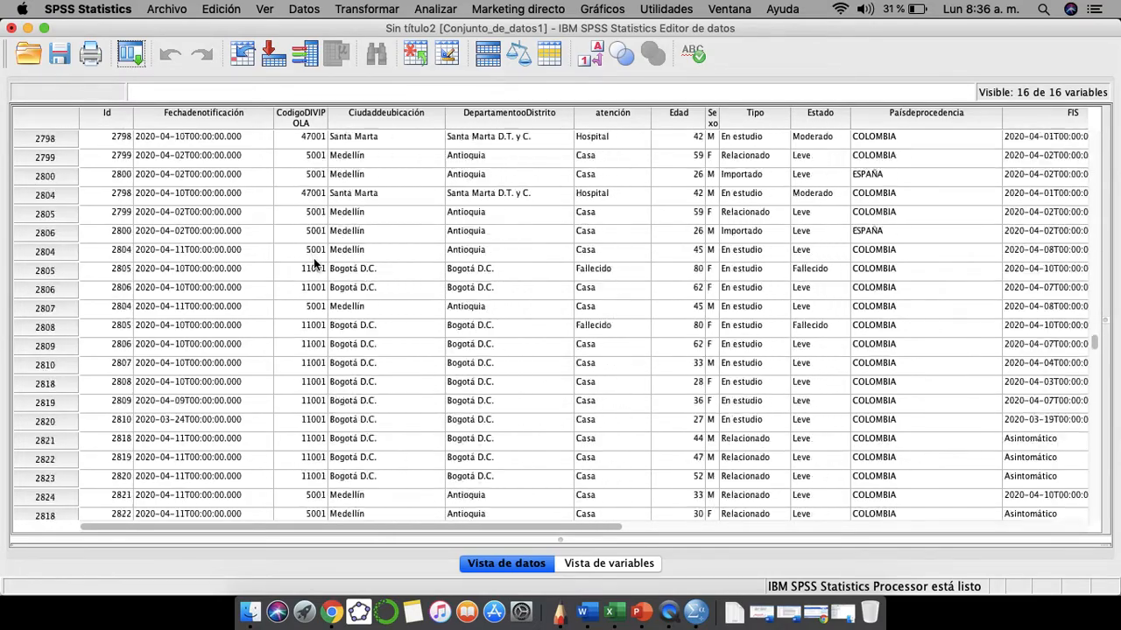
scroll(315, 262, up, 20)
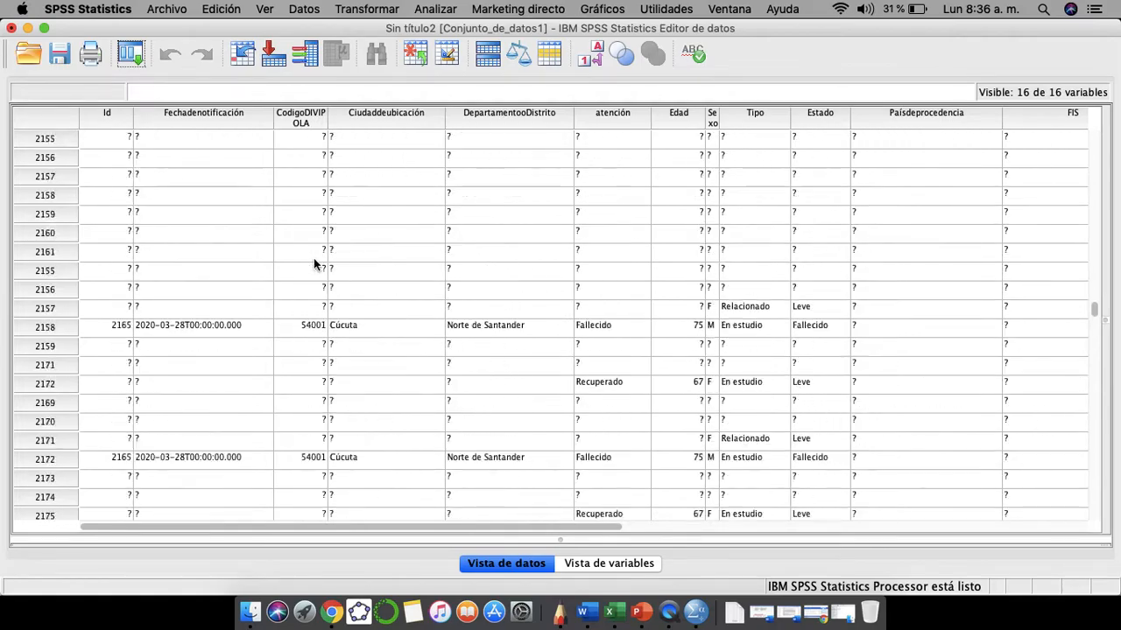
scroll(314, 263, up, 20)
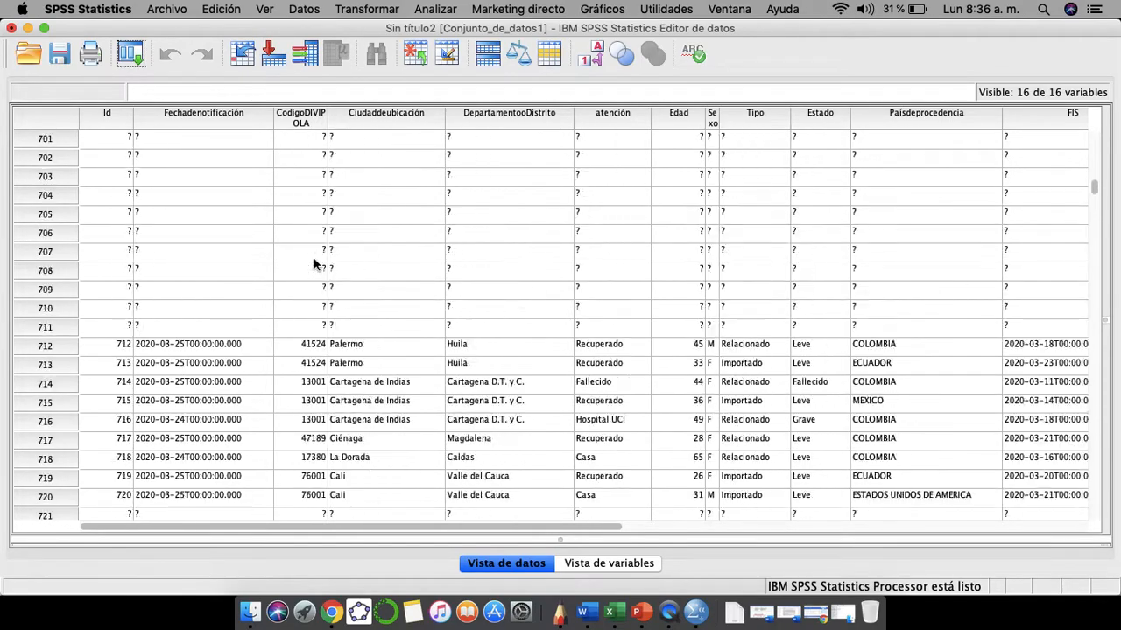
scroll(313, 262, up, 20)
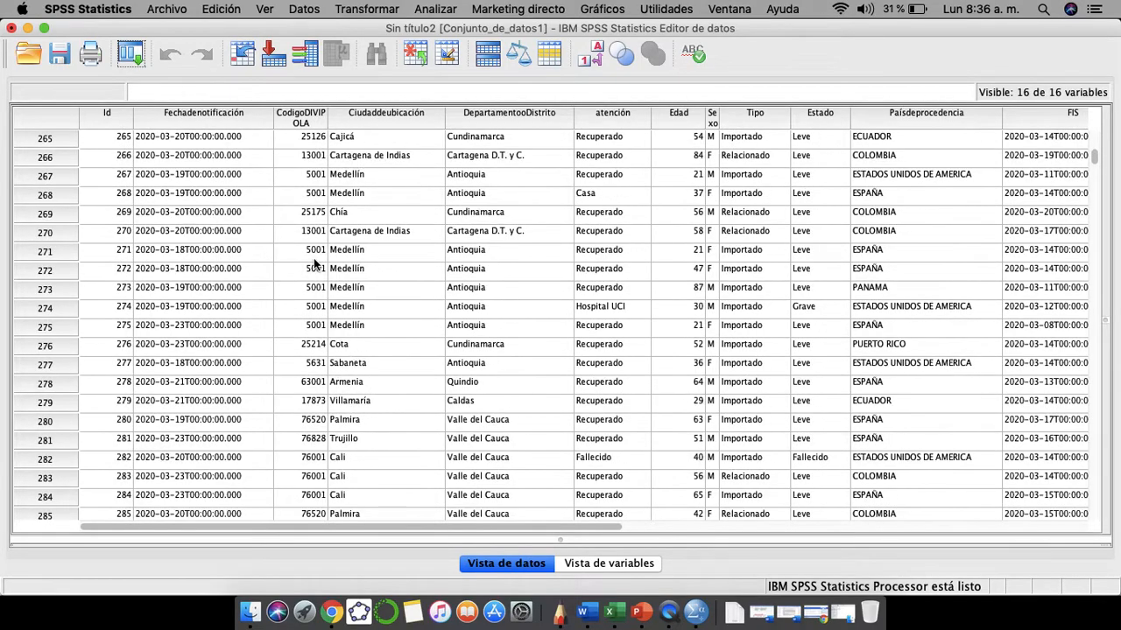
scroll(314, 263, up, 20)
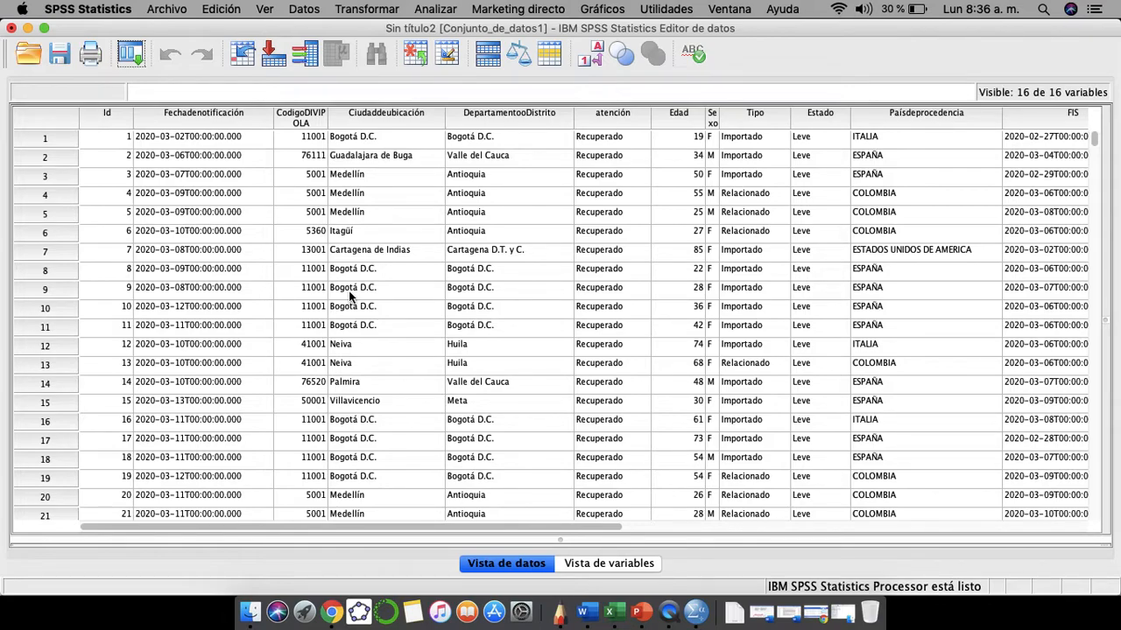
Start a descriptive Frequencies analysis and add Edad as the variable to analyze
click(444, 10)
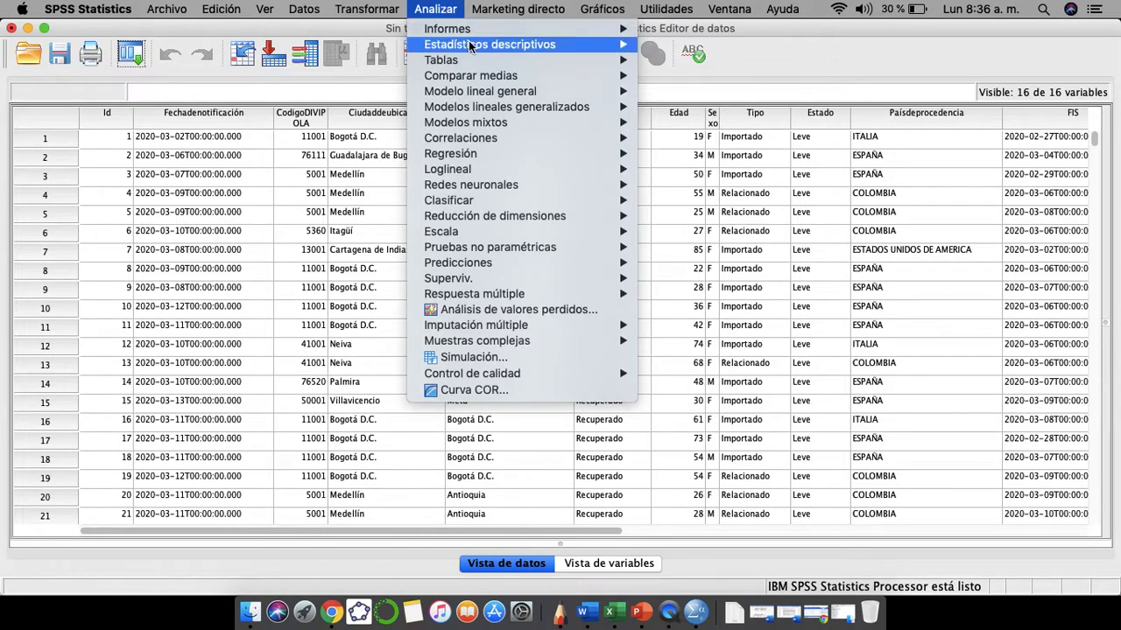
mouse_move(553, 50)
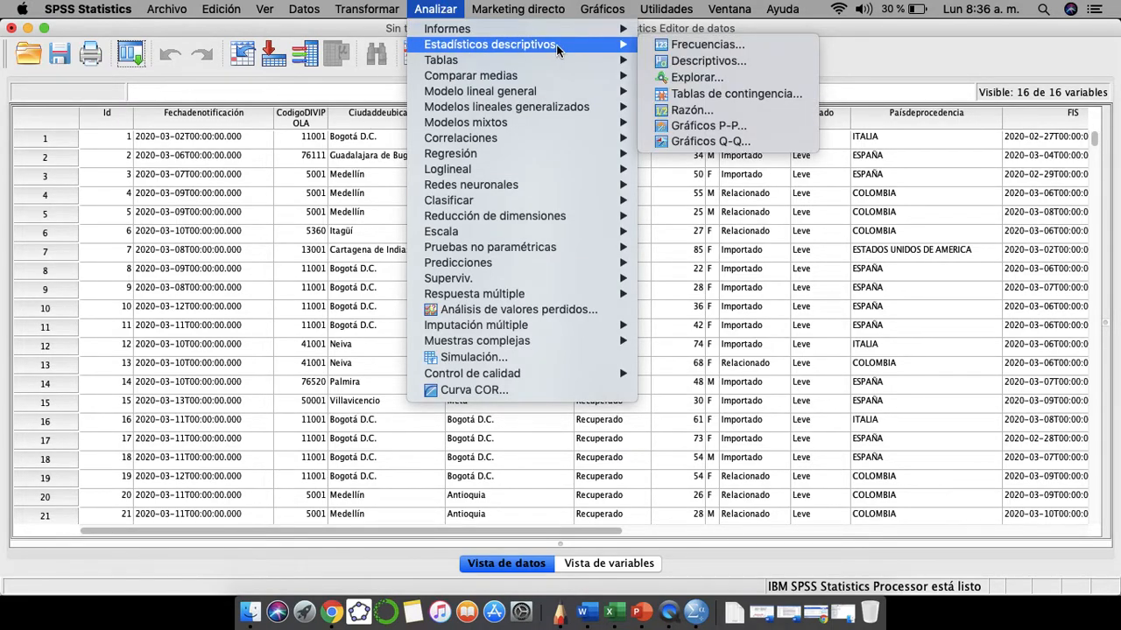
click(692, 44)
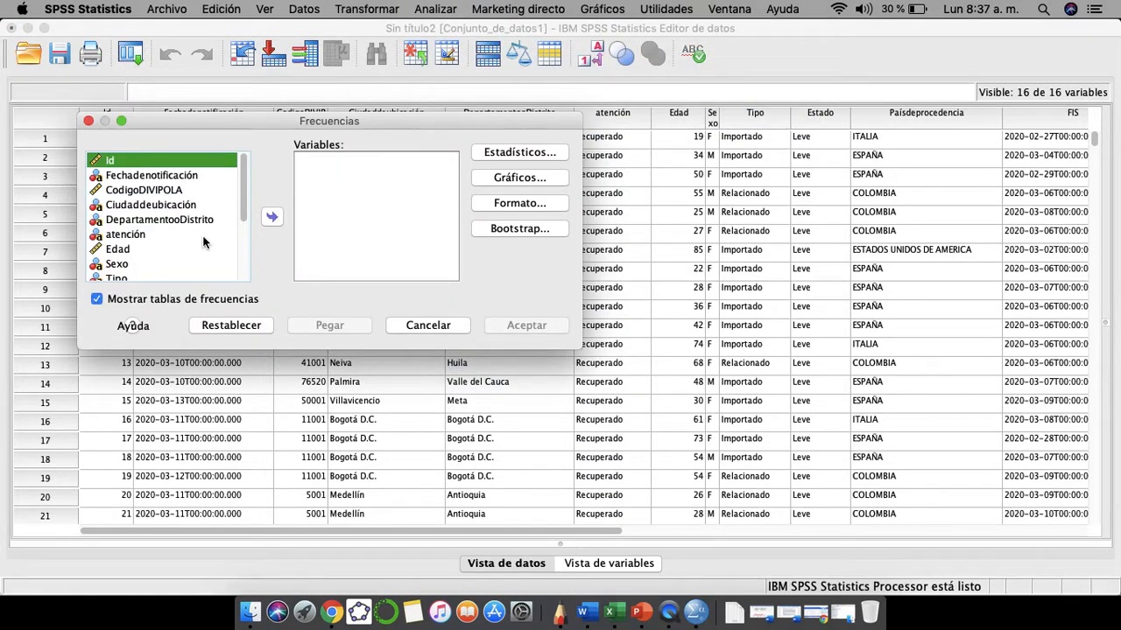
scroll(202, 234, down, 5)
scroll(202, 234, up, 4)
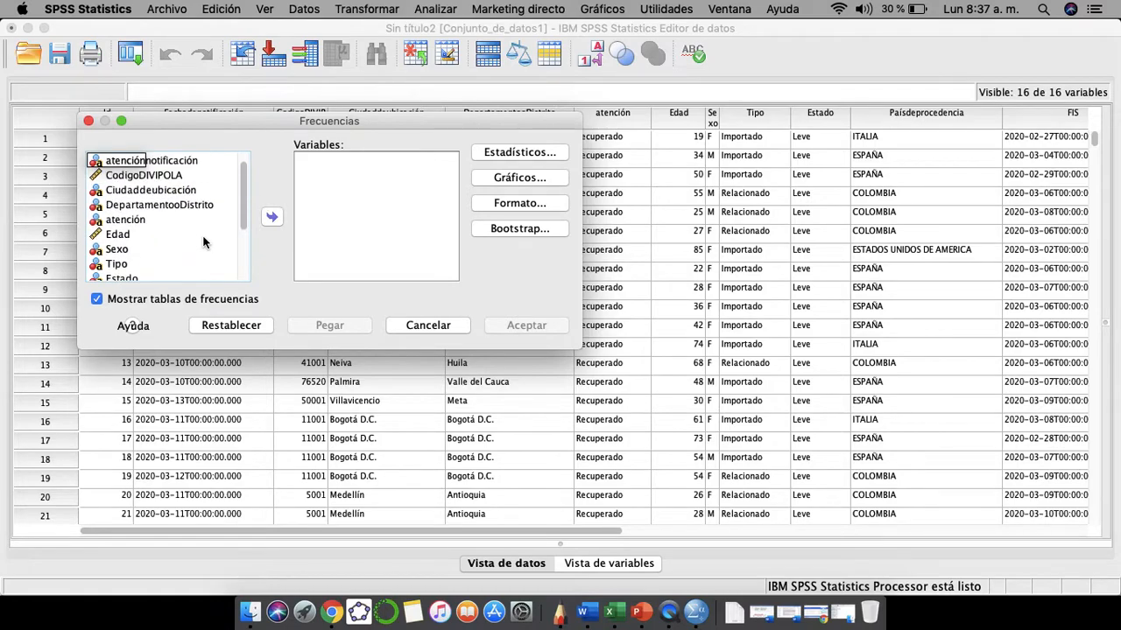
click(116, 235)
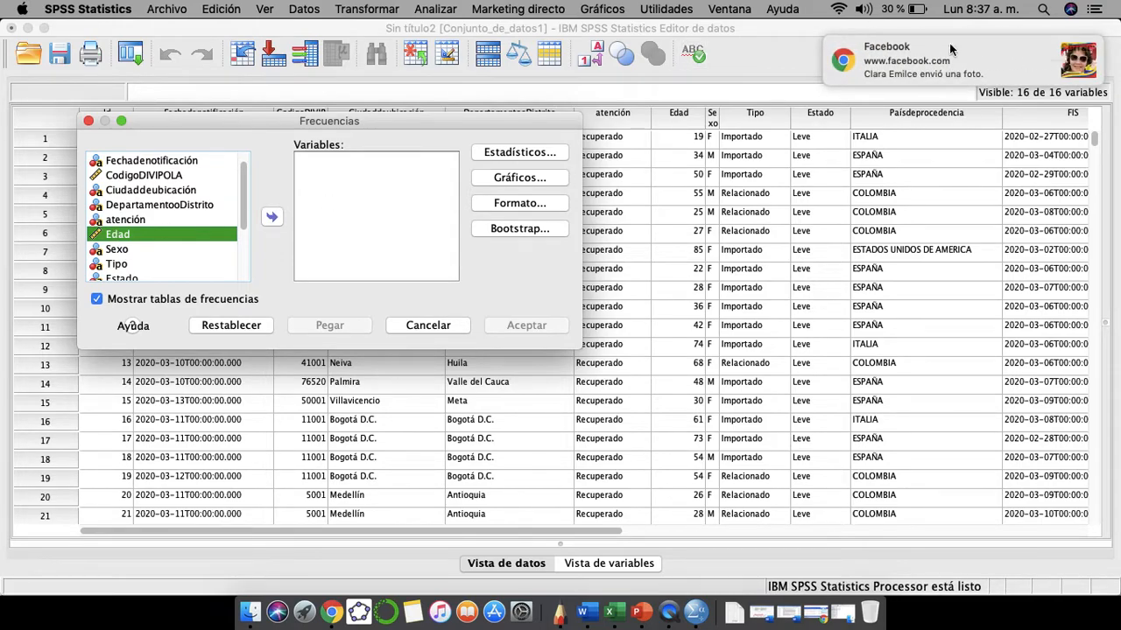
mouse_move(981, 61)
click(1068, 50)
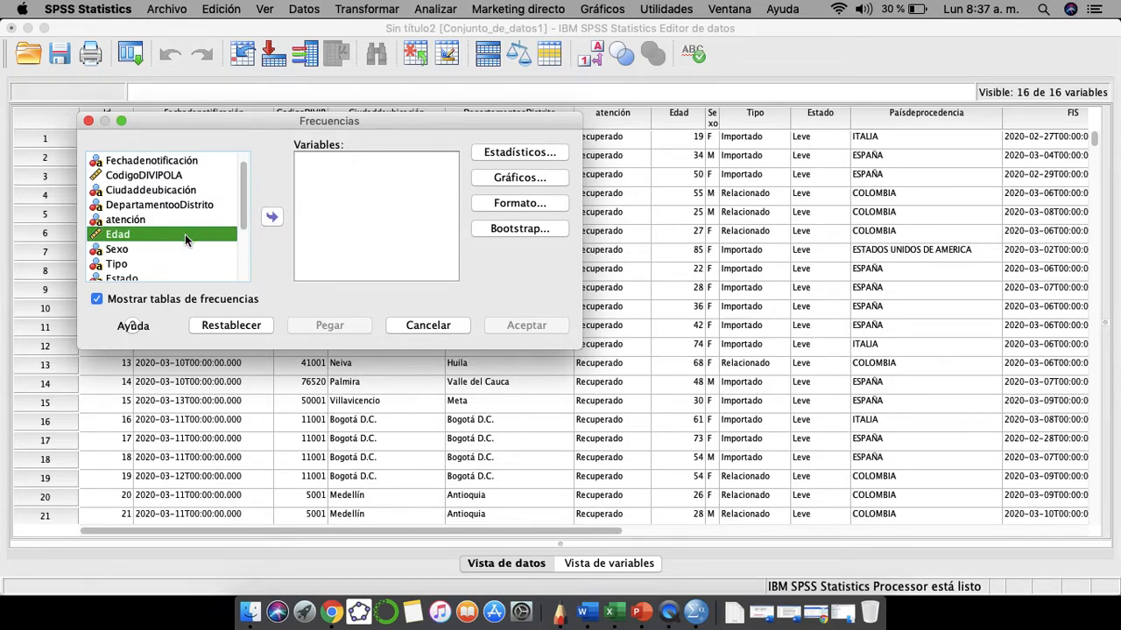
scroll(184, 234, down, 5)
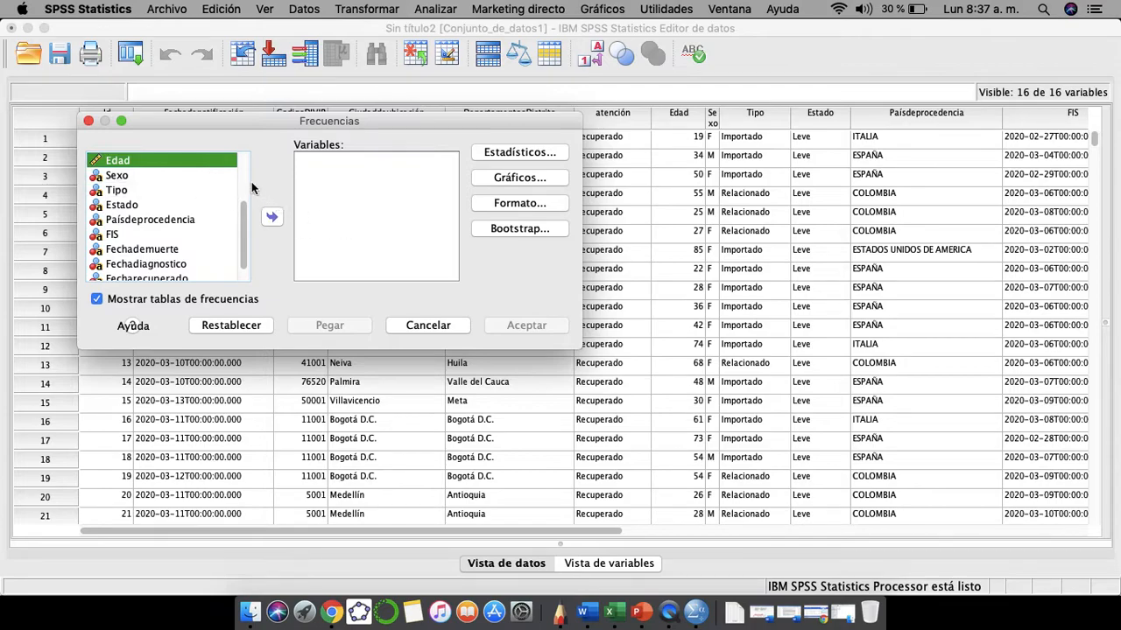
click(272, 217)
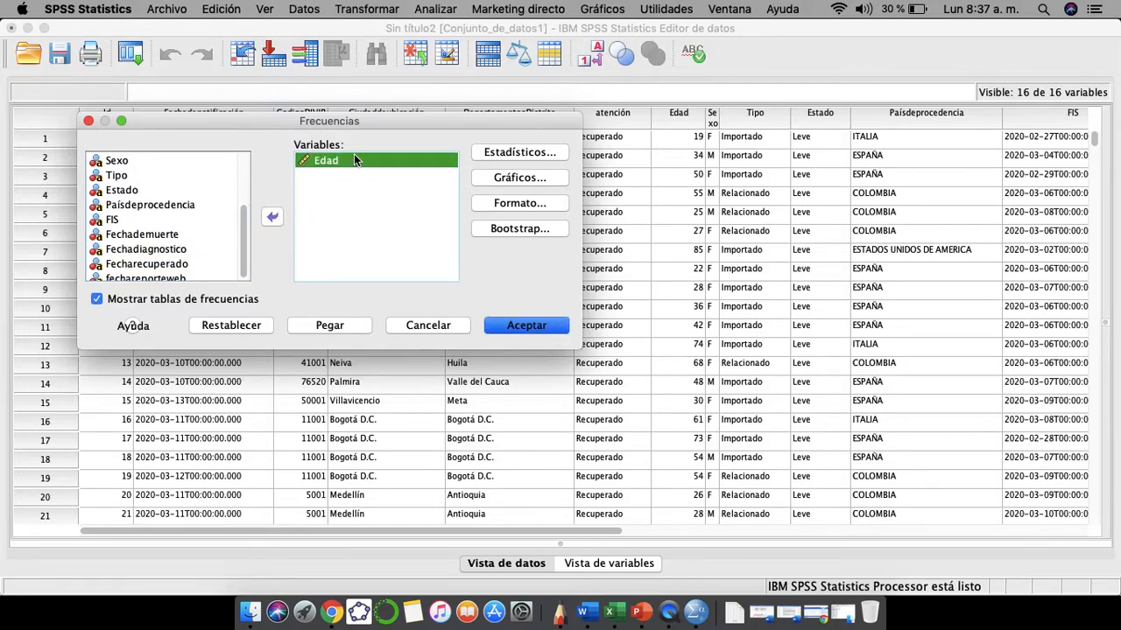
Request quartiles, mean, median, mode, standard deviation and range for the frequency analysis, leaving custom percentiles off
click(512, 152)
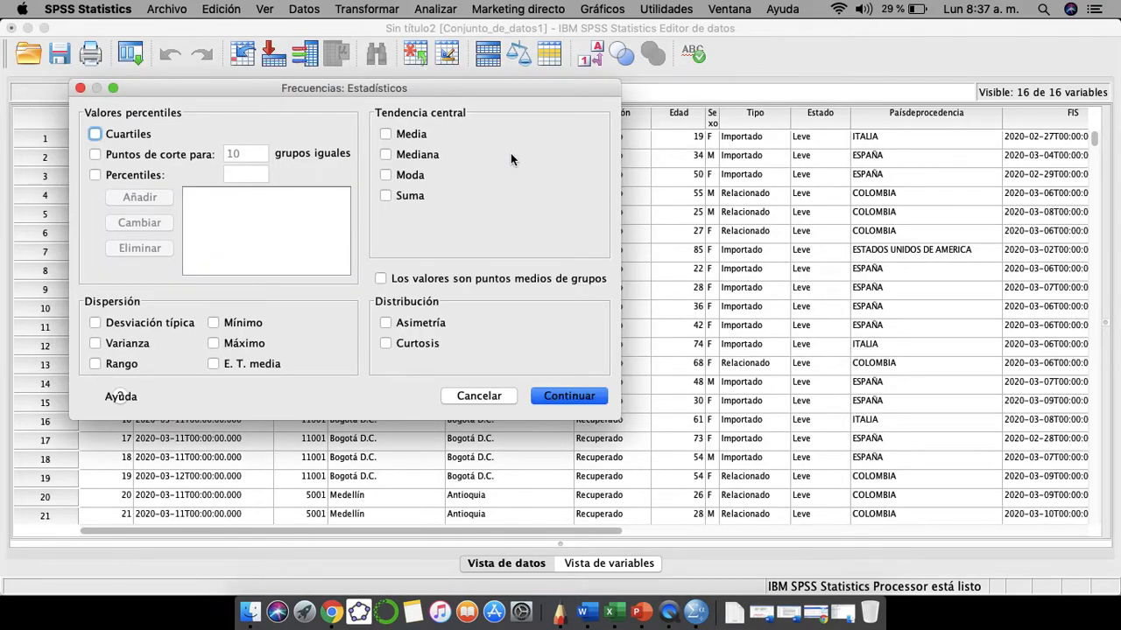
click(97, 136)
click(95, 175)
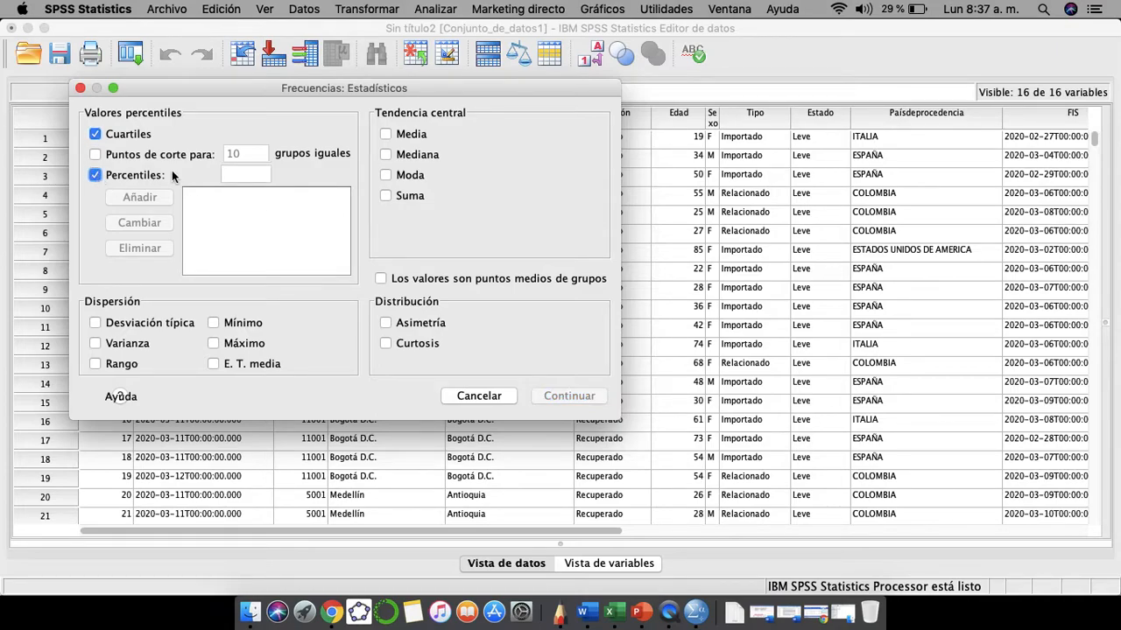
click(386, 134)
click(387, 155)
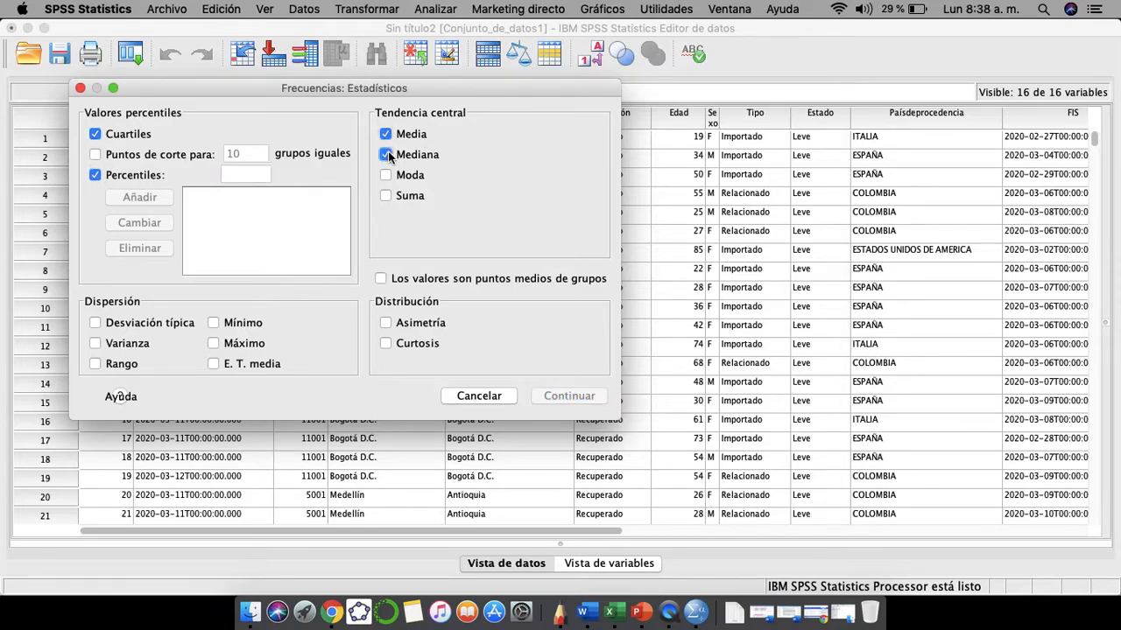
click(386, 176)
click(95, 323)
click(96, 364)
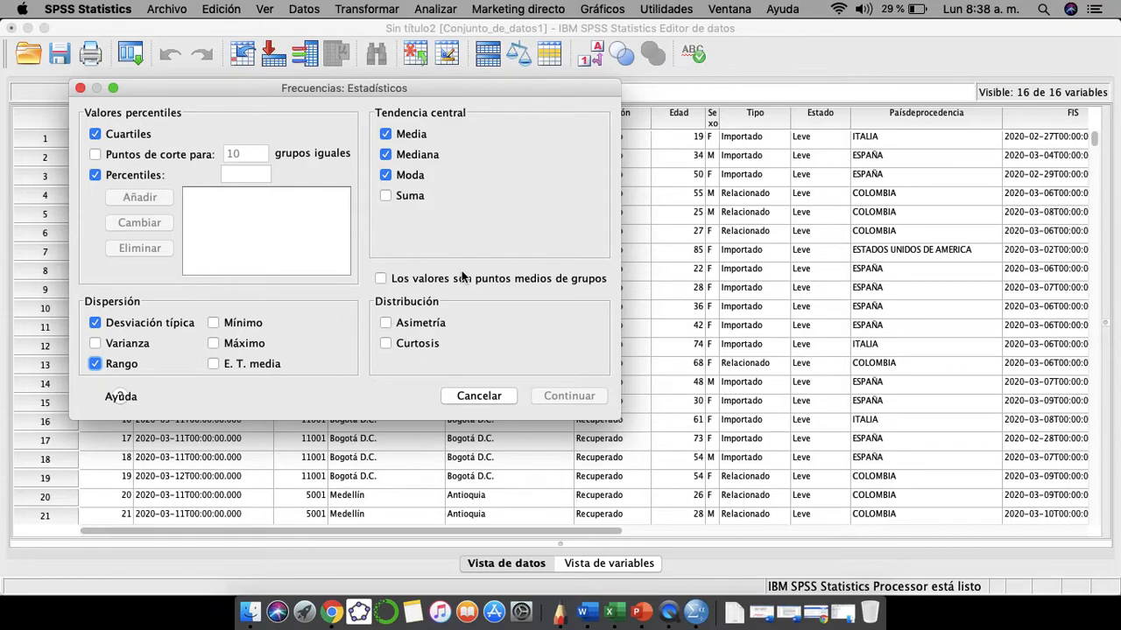
click(98, 176)
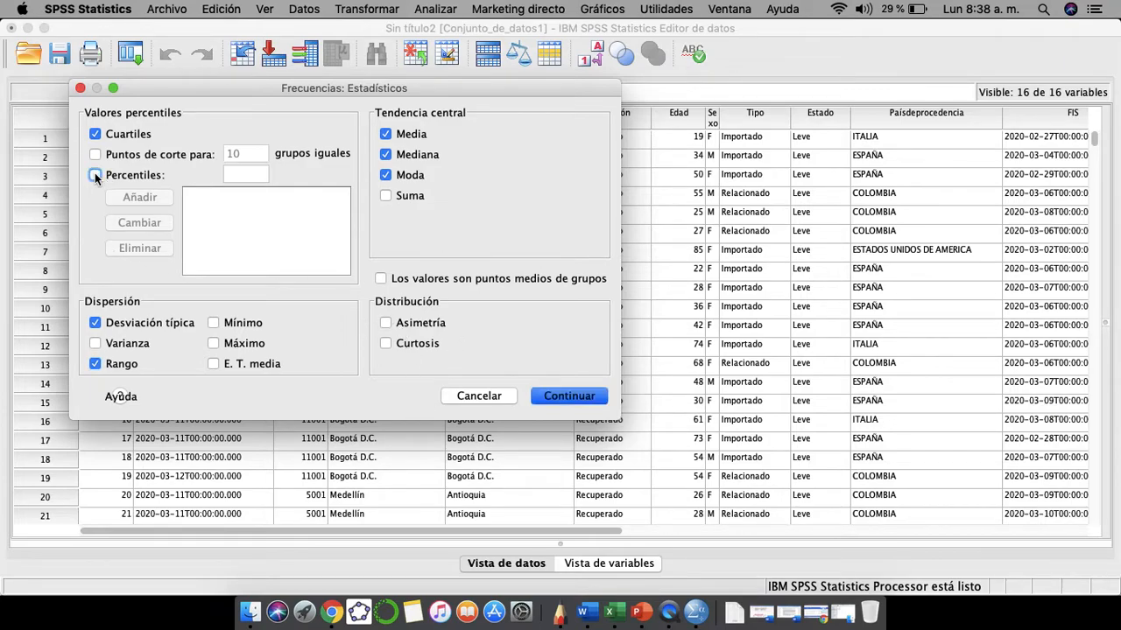
click(569, 399)
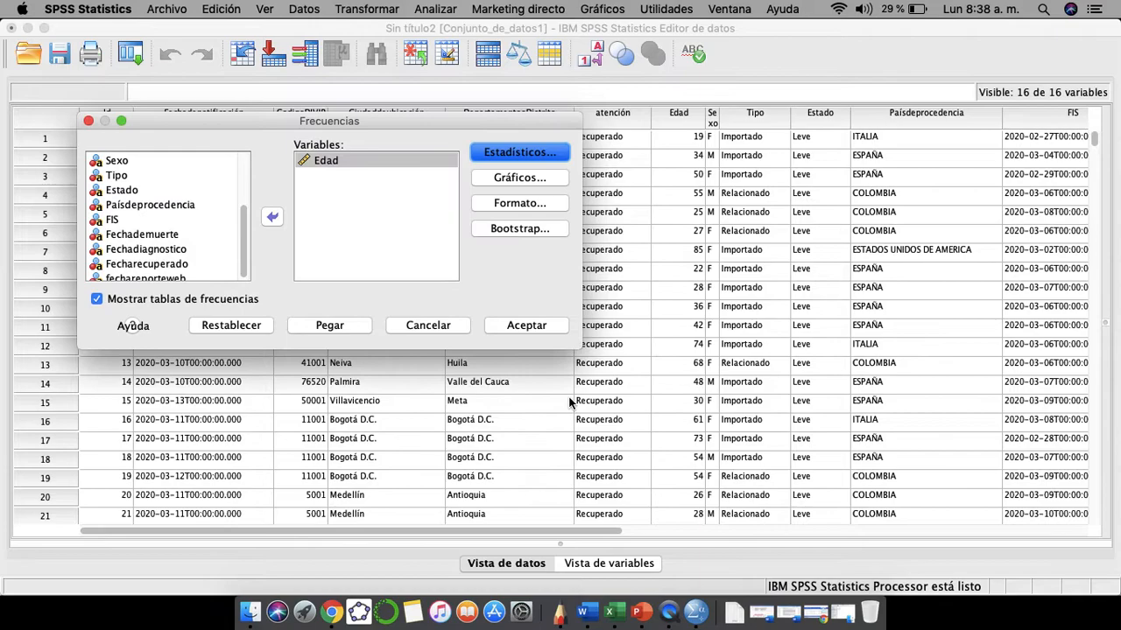
Add a bar chart to the frequency analysis with its values expressed as percentages
click(534, 177)
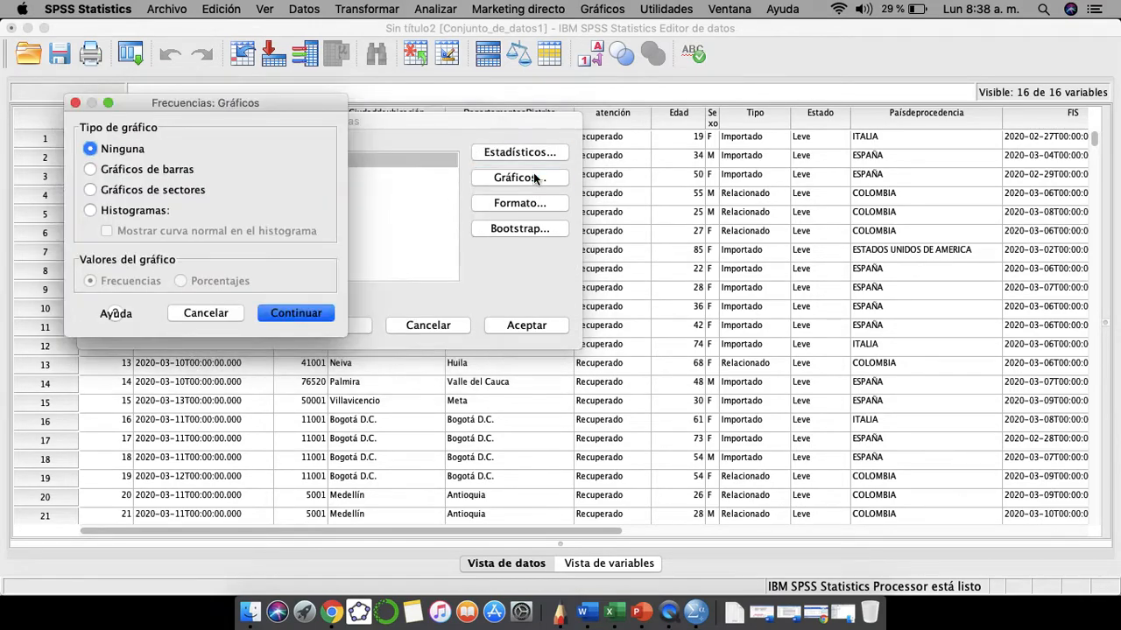
click(91, 169)
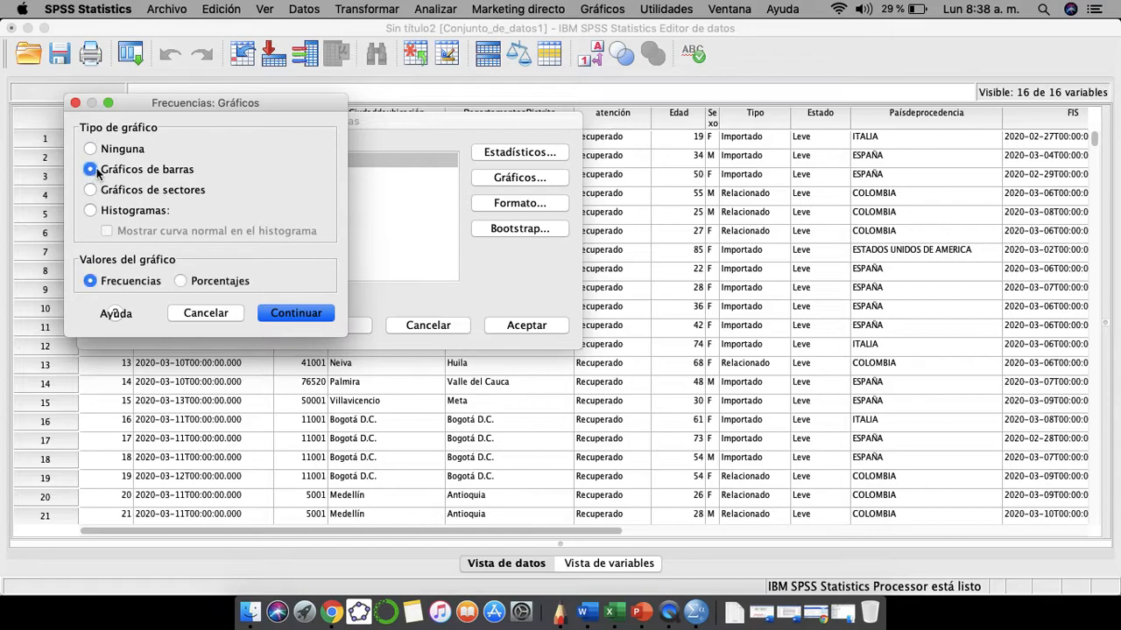
click(90, 190)
click(91, 170)
click(181, 282)
click(288, 315)
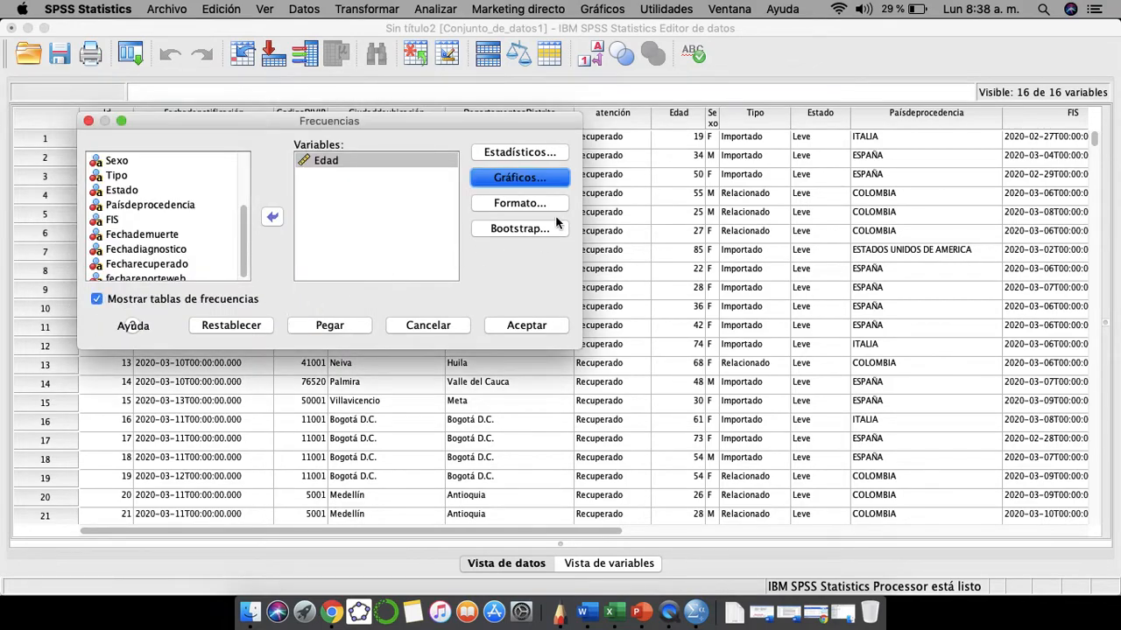
Keep the output format ordered by ascending values with variables compared, and run the Edad frequency analysis
click(545, 205)
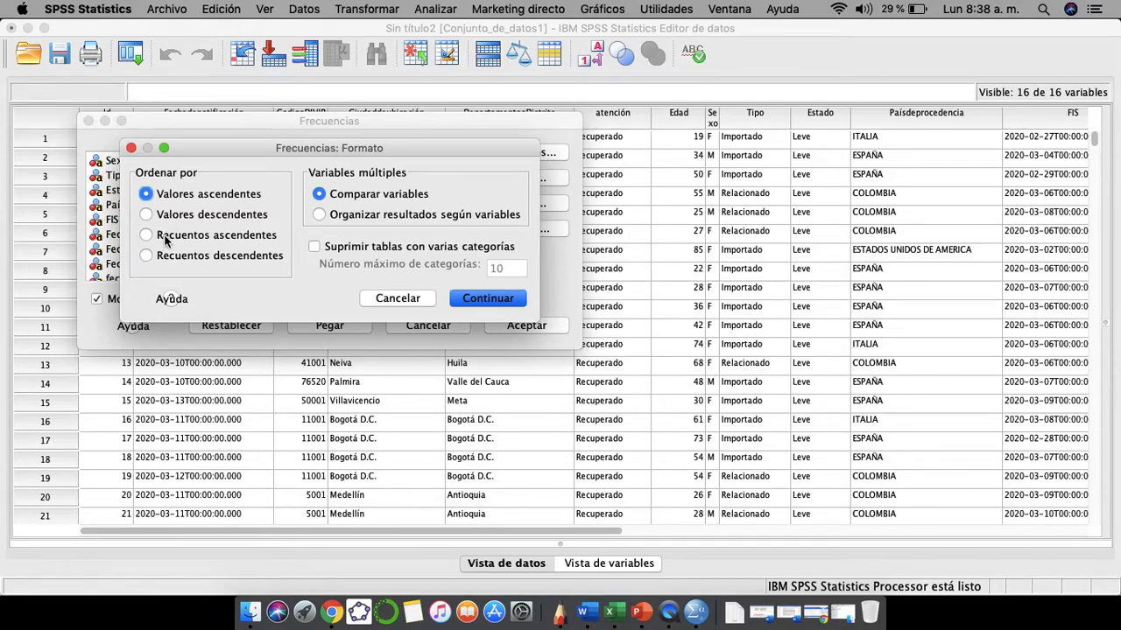
click(480, 300)
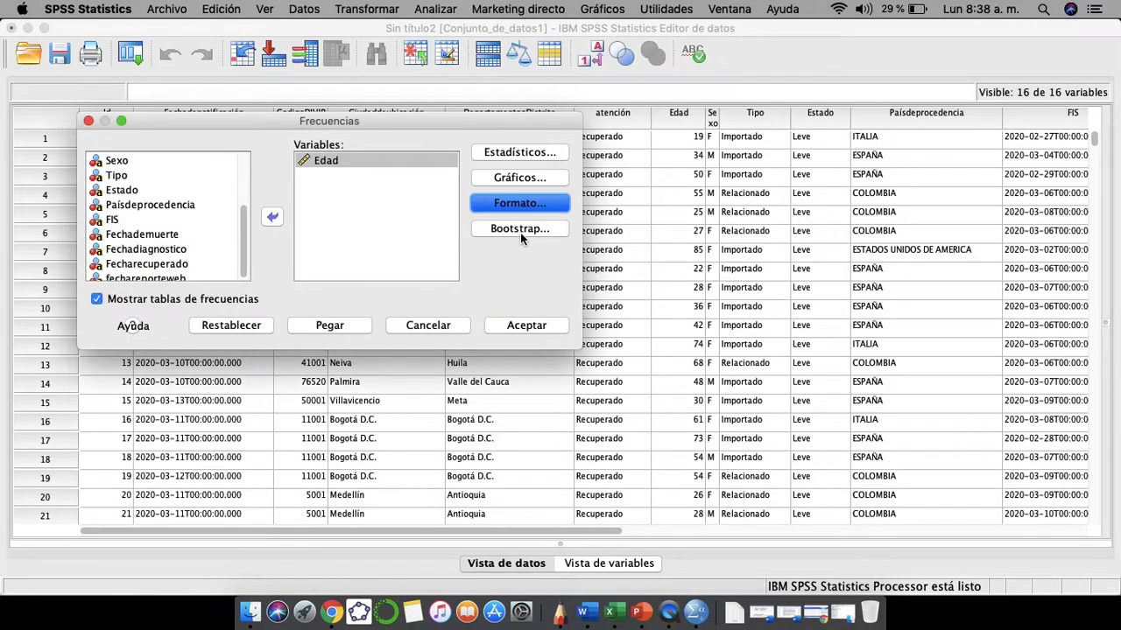
click(530, 326)
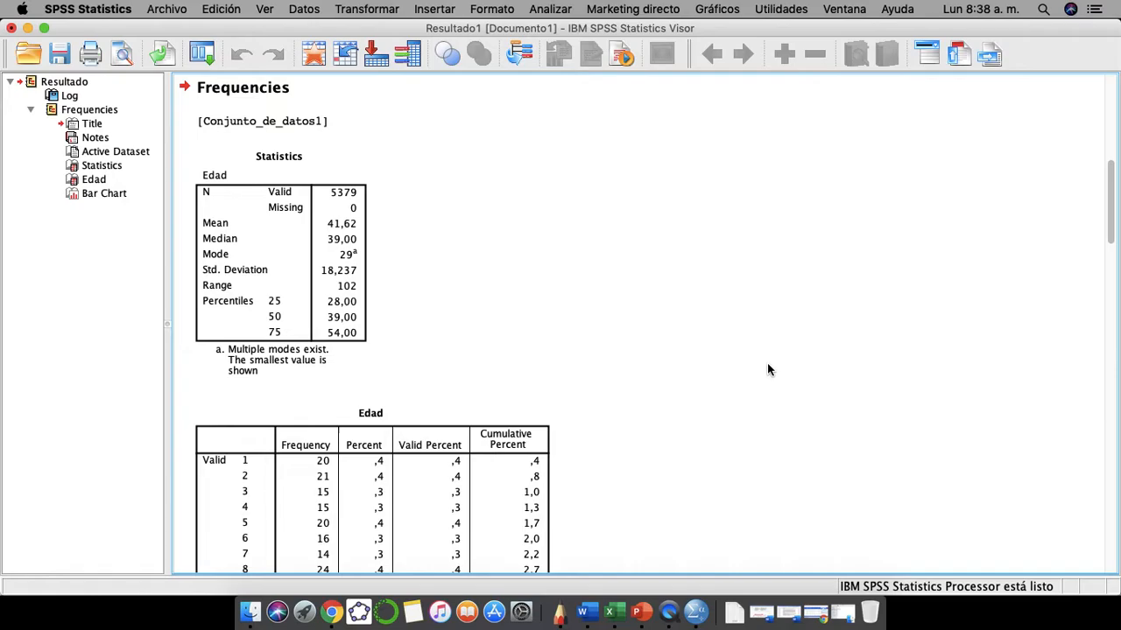
Examine the Edad statistics table, covering case counts, central tendency, standard deviation, range and the quartile percentiles
scroll(767, 370, down, 3)
scroll(767, 369, up, 4)
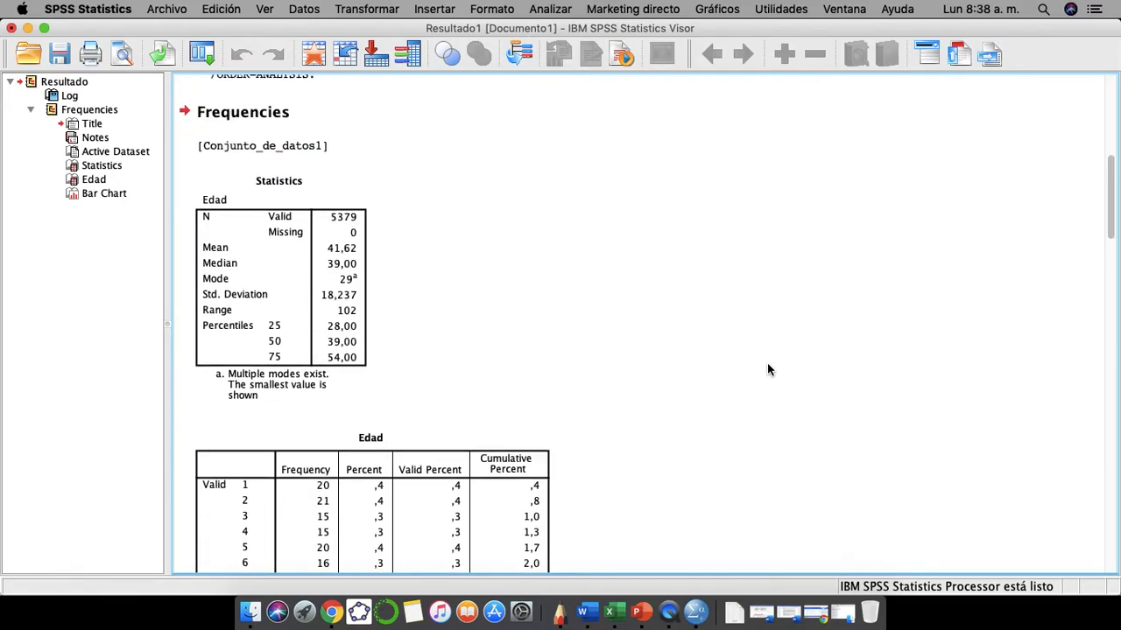
click(221, 211)
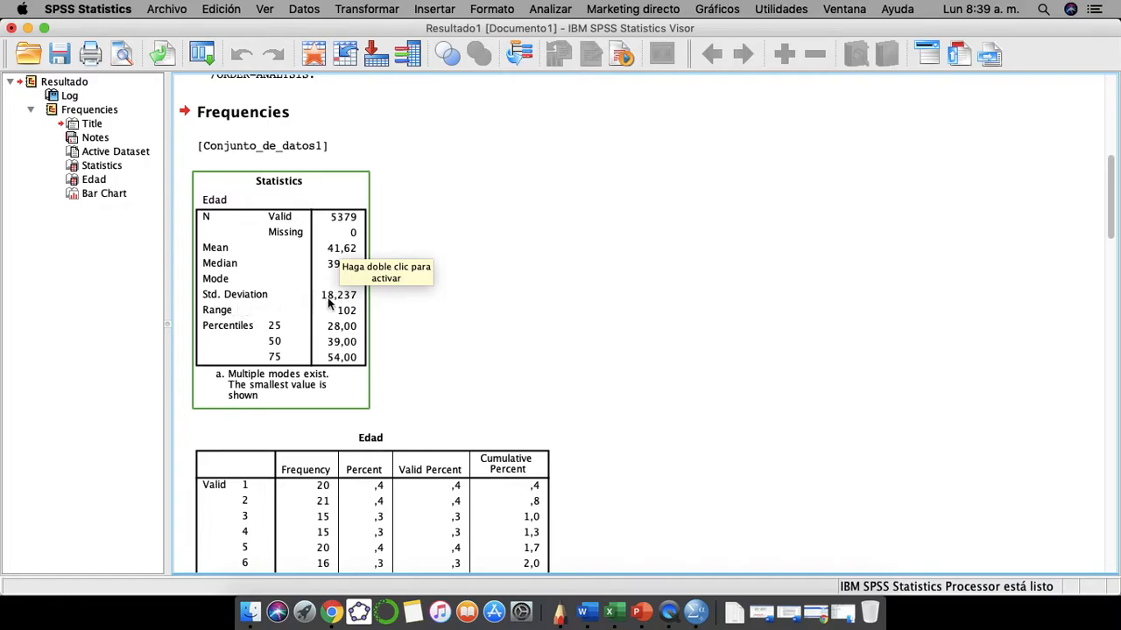
click(391, 308)
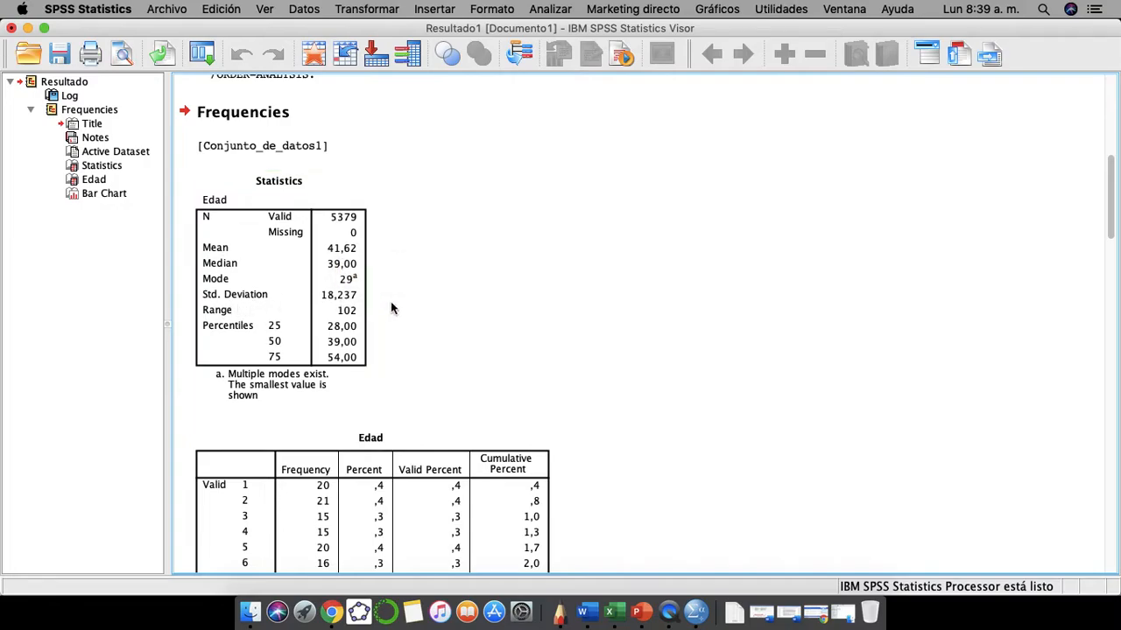
click(342, 299)
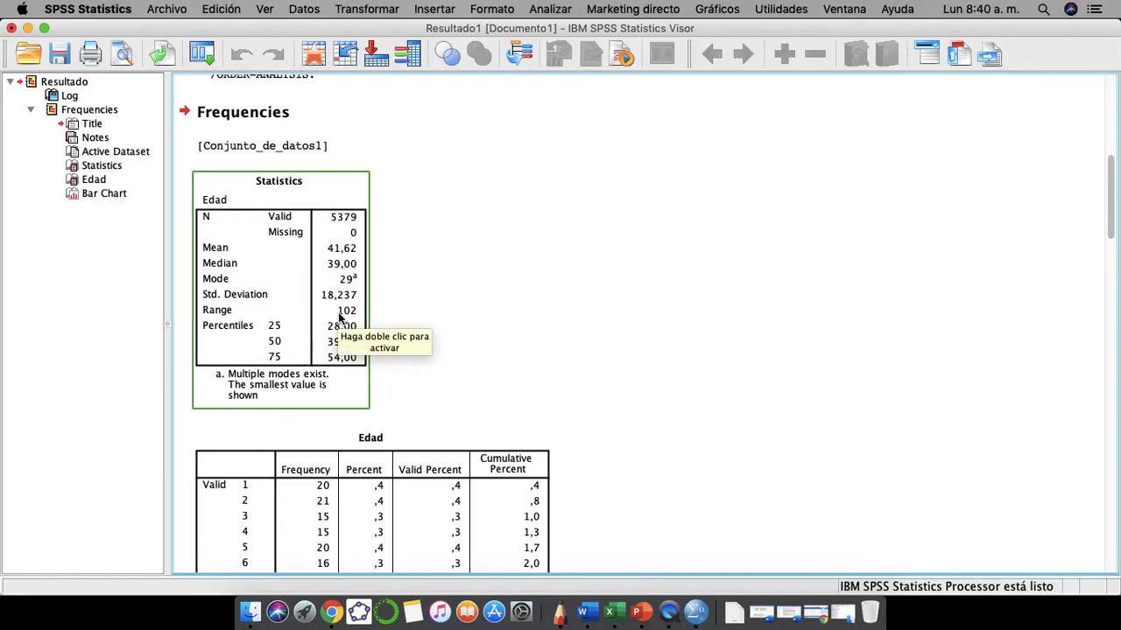
click(438, 353)
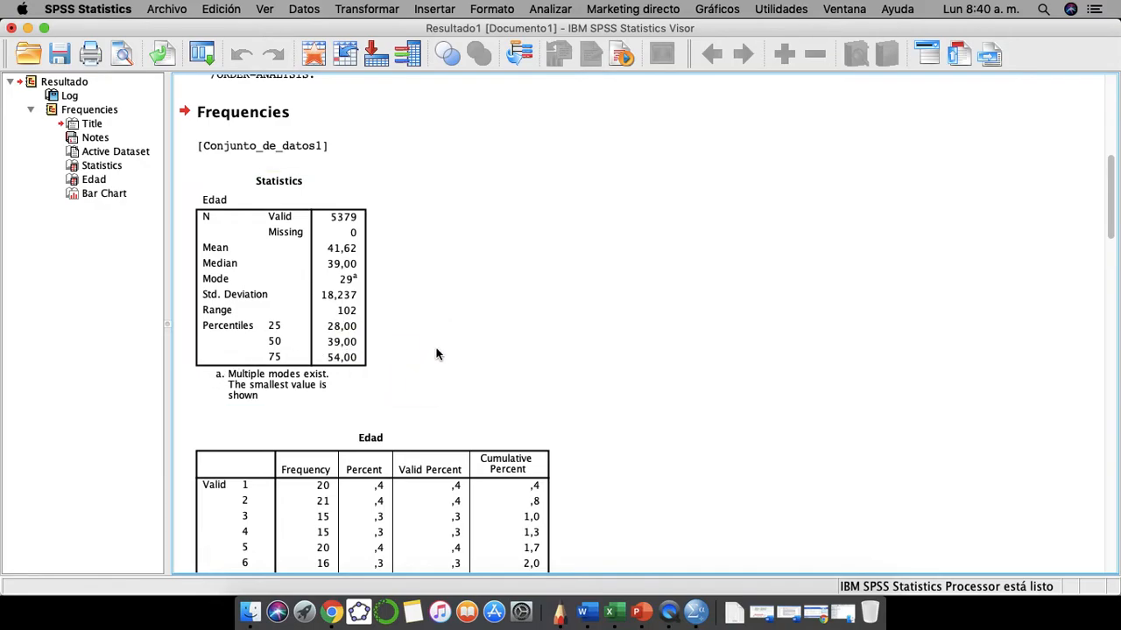
click(297, 325)
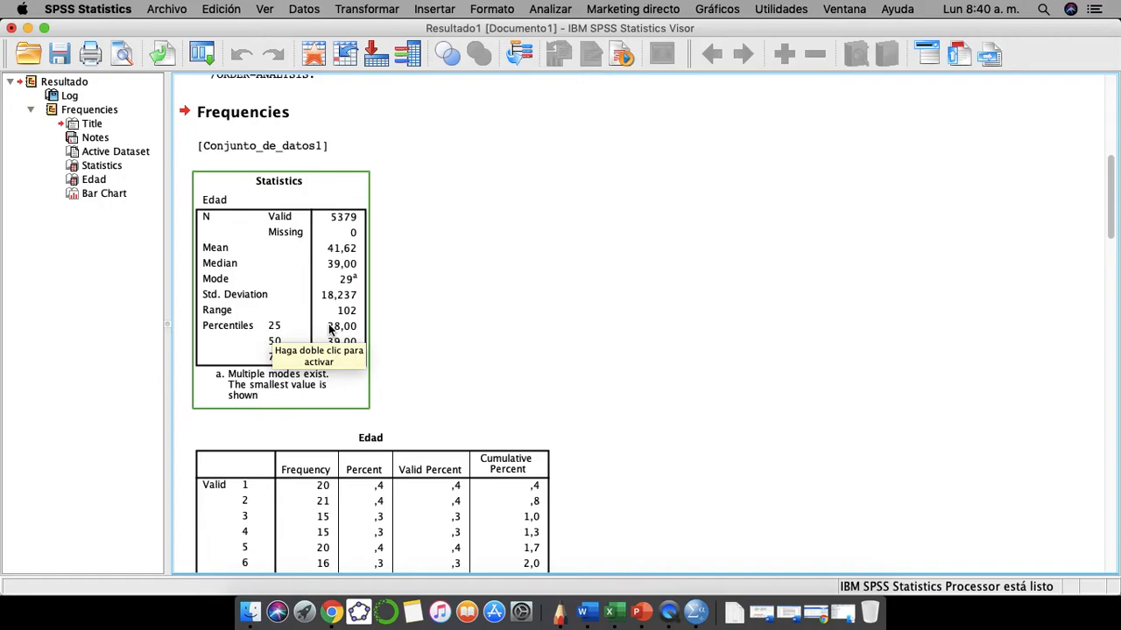
click(530, 313)
click(315, 356)
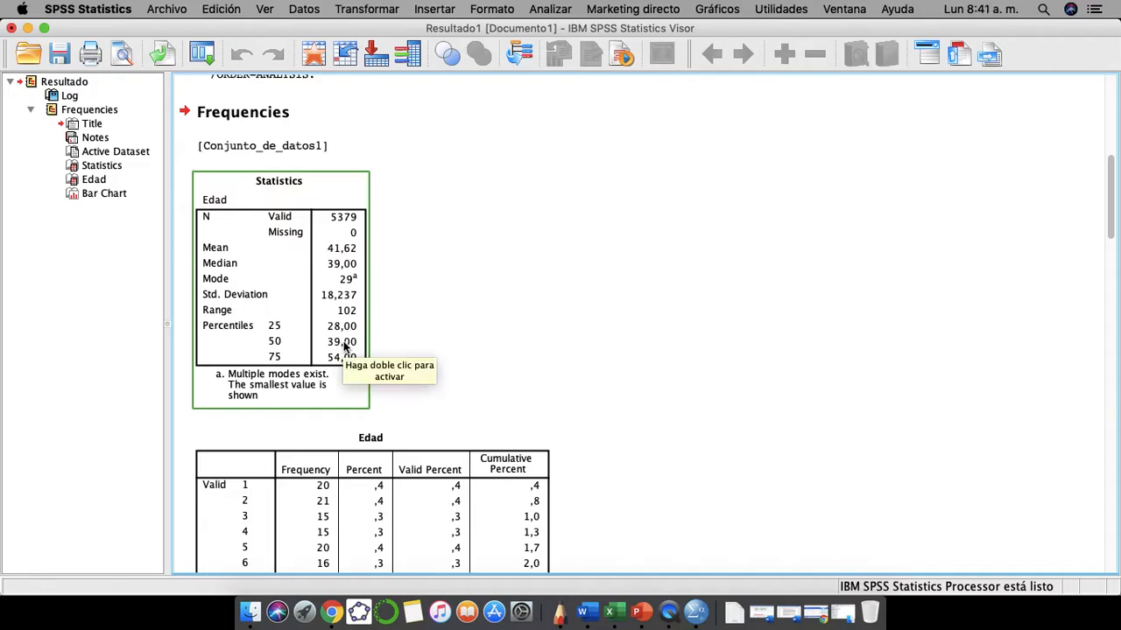
click(389, 365)
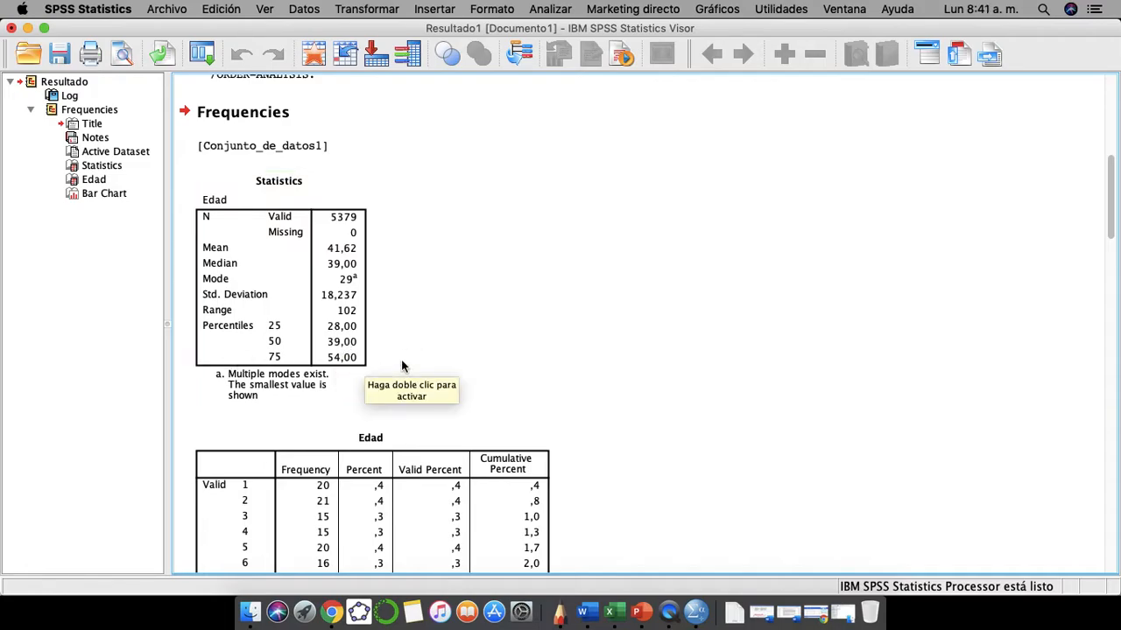
Review the median, mode and percentiles in the Edad Statistics table and skim the frequency table below it
click(353, 287)
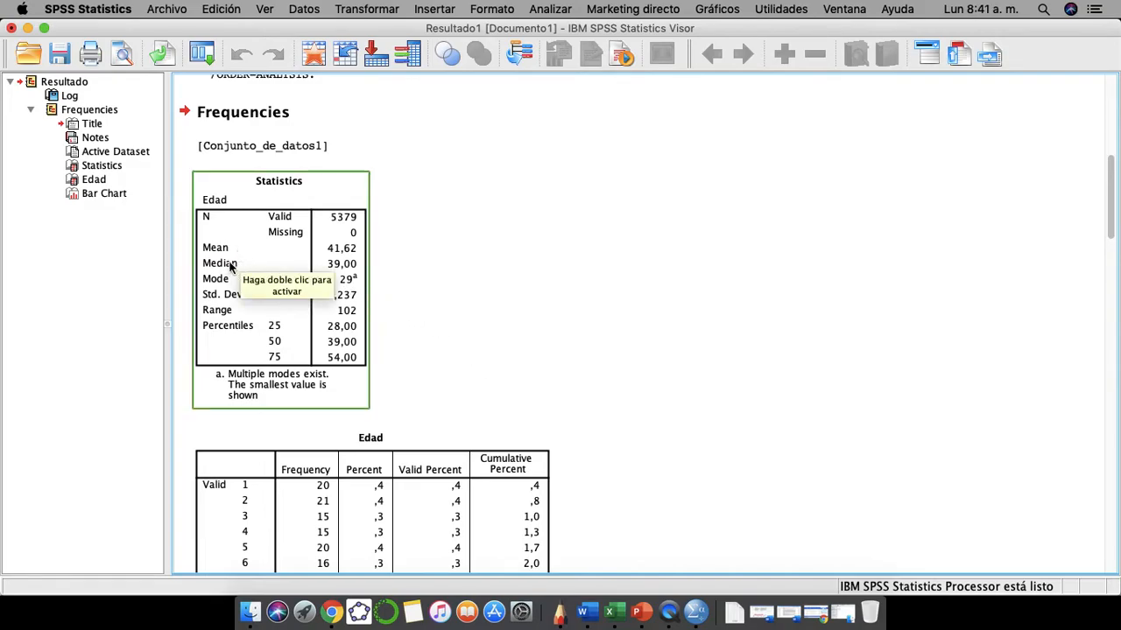
click(413, 317)
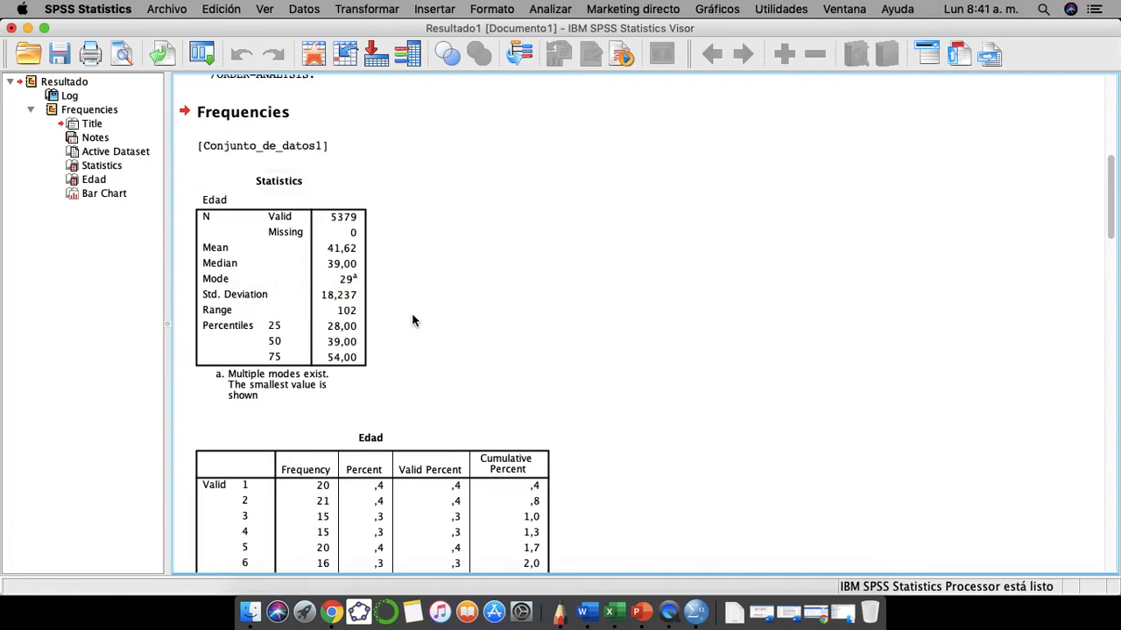
scroll(412, 320, down, 10)
scroll(412, 320, down, 15)
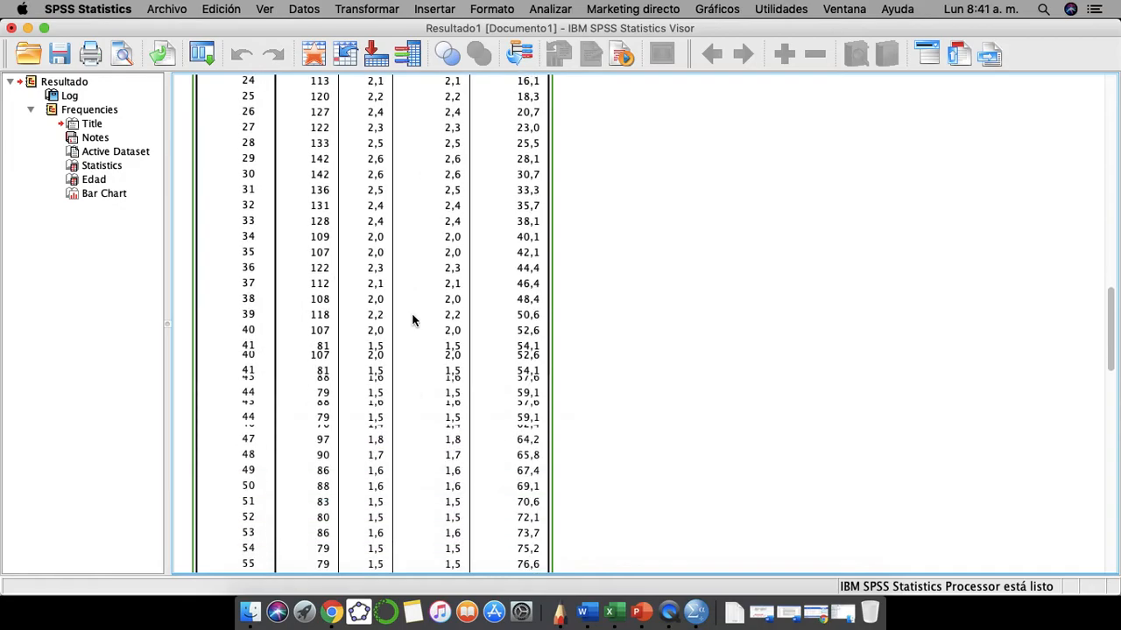
scroll(412, 320, up, 20)
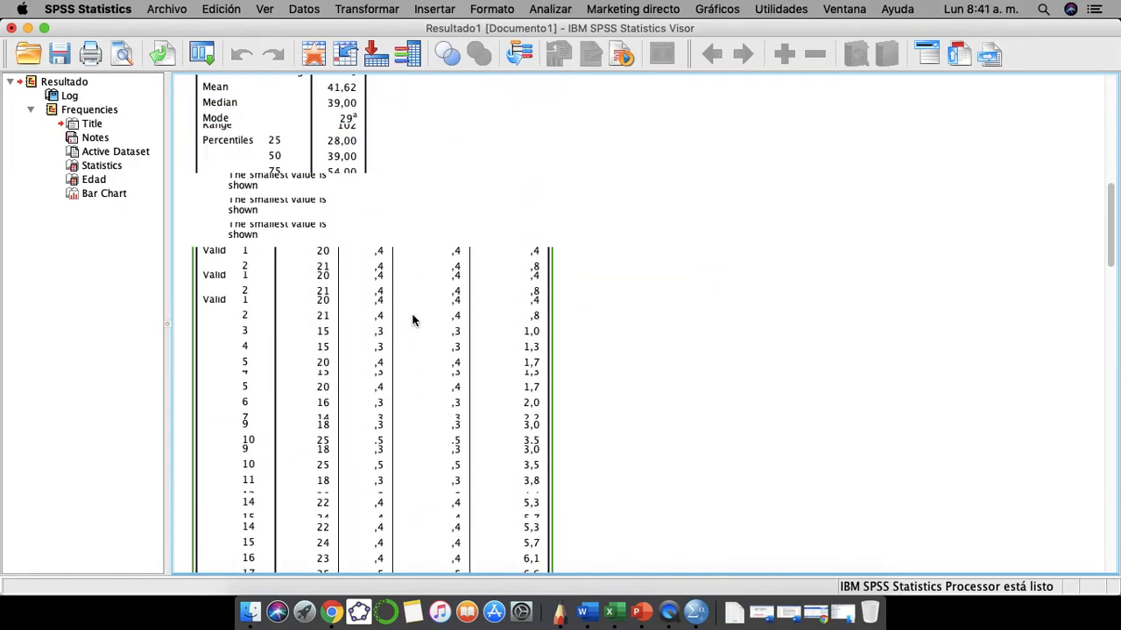
scroll(607, 357, down, 5)
scroll(608, 357, up, 11)
scroll(607, 357, down, 9)
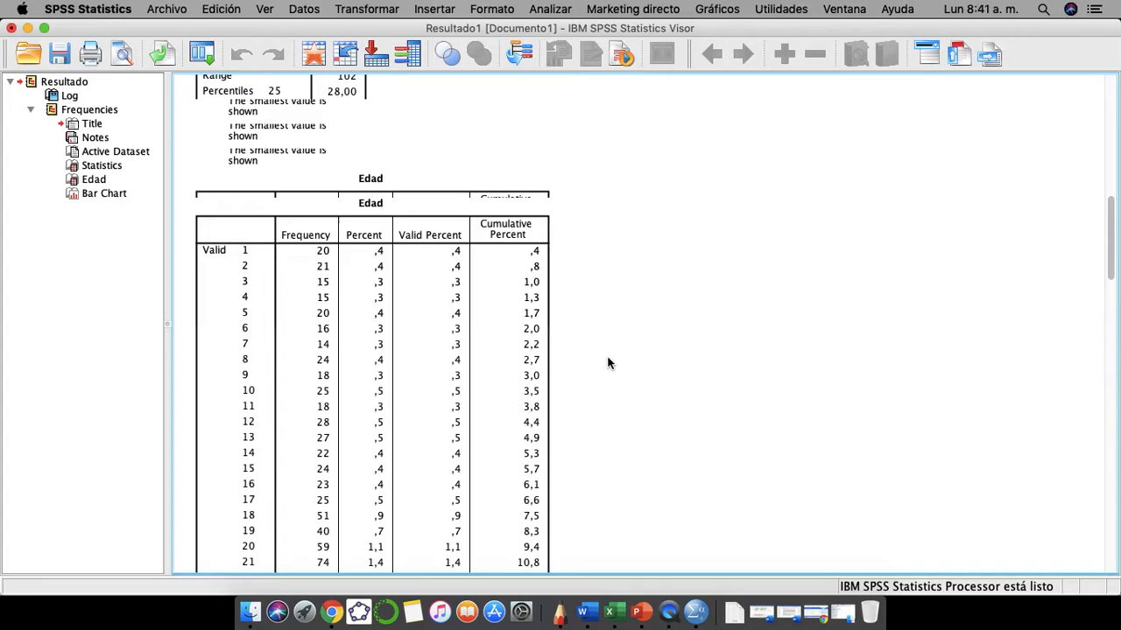
Examine the Edad frequency table from the youngest to the oldest age, covering case counts, percentages and the total row
click(289, 287)
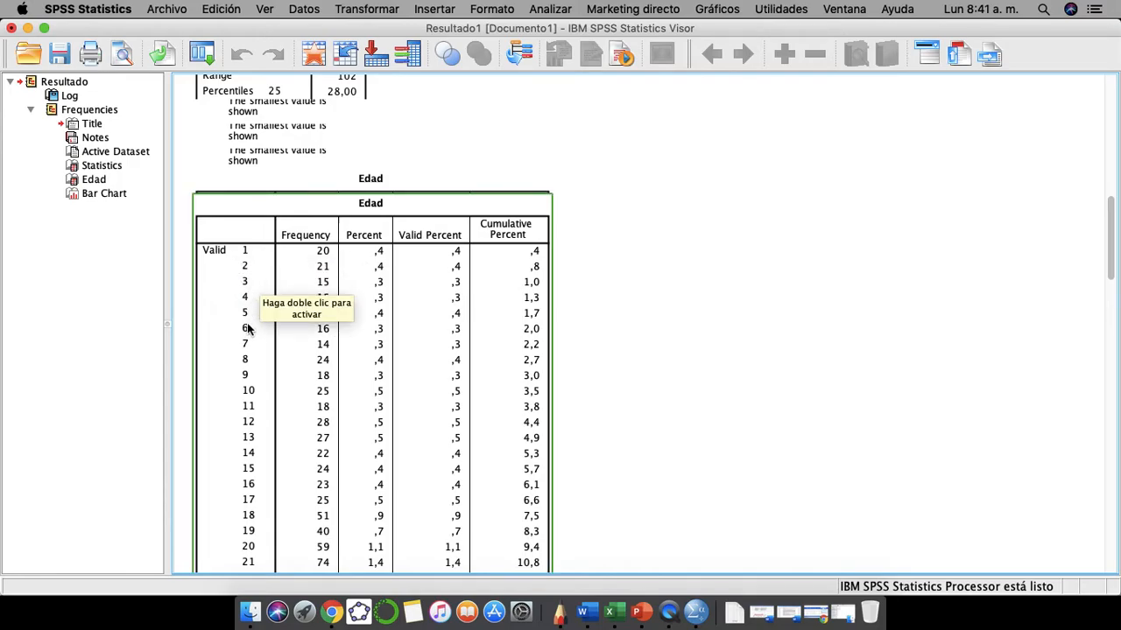
scroll(247, 355, down, 4)
scroll(247, 355, up, 1)
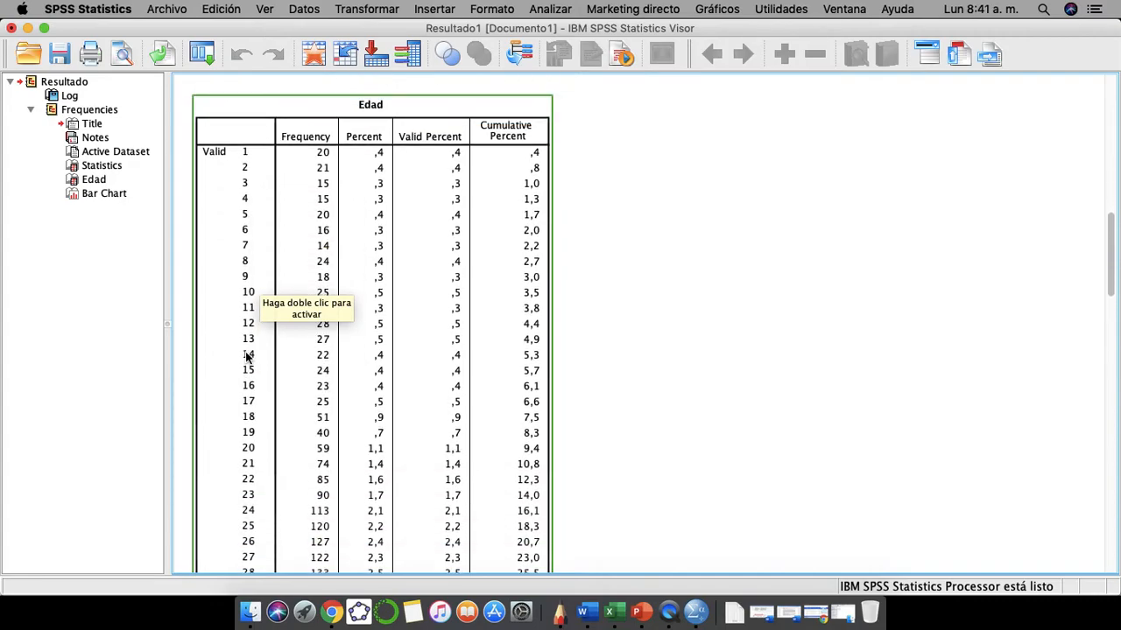
scroll(246, 356, down, 8)
scroll(247, 355, down, 20)
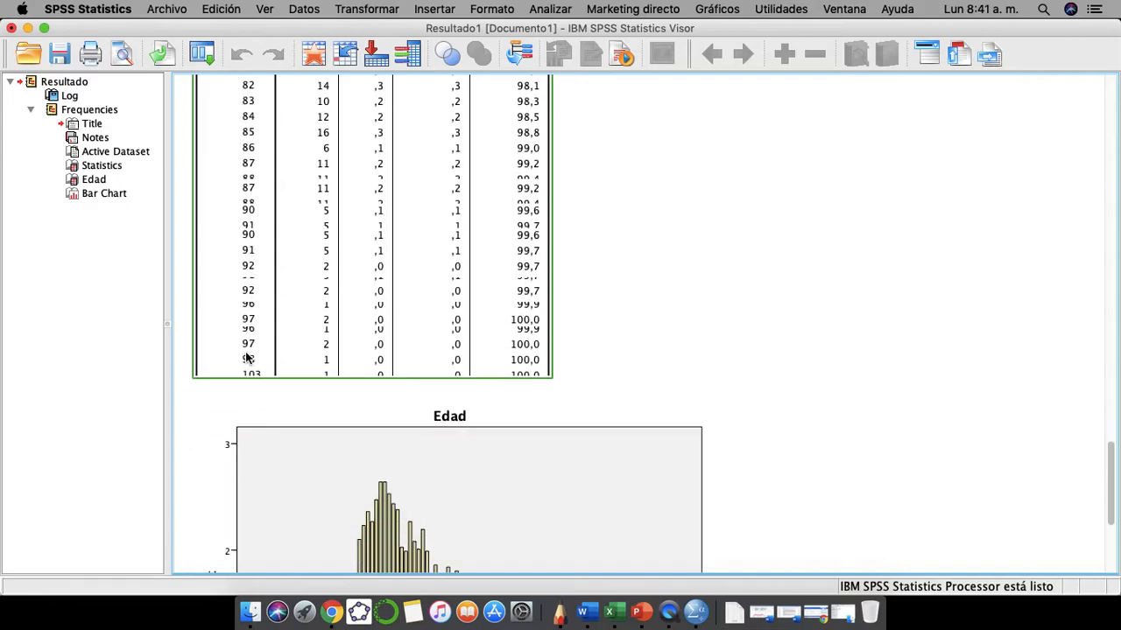
scroll(315, 300, down, 2)
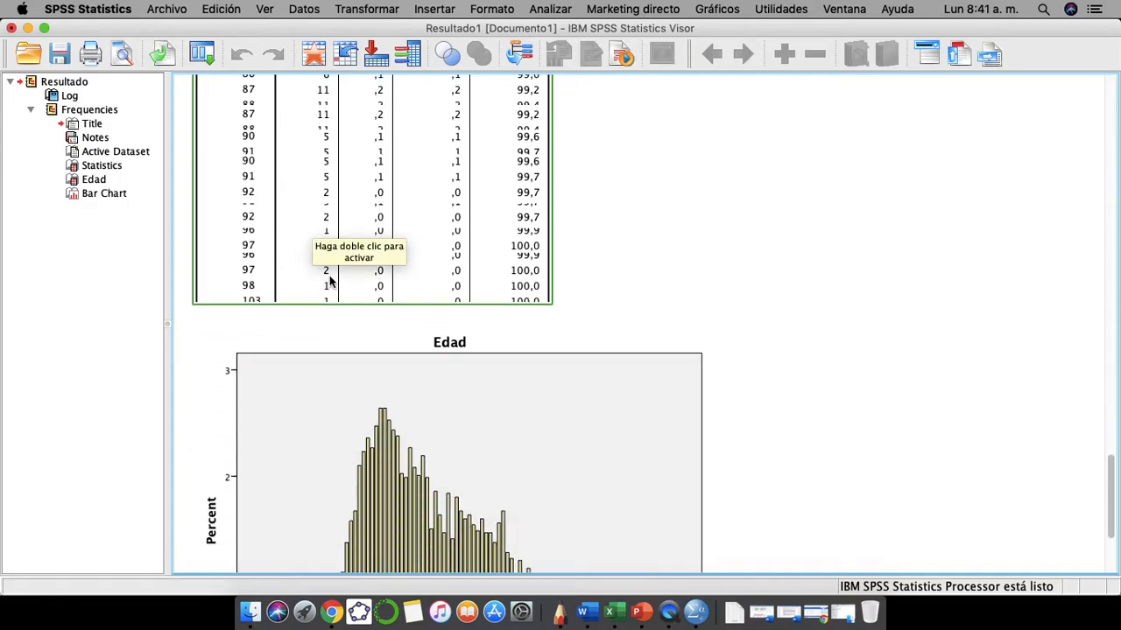
click(326, 283)
scroll(337, 287, down, 20)
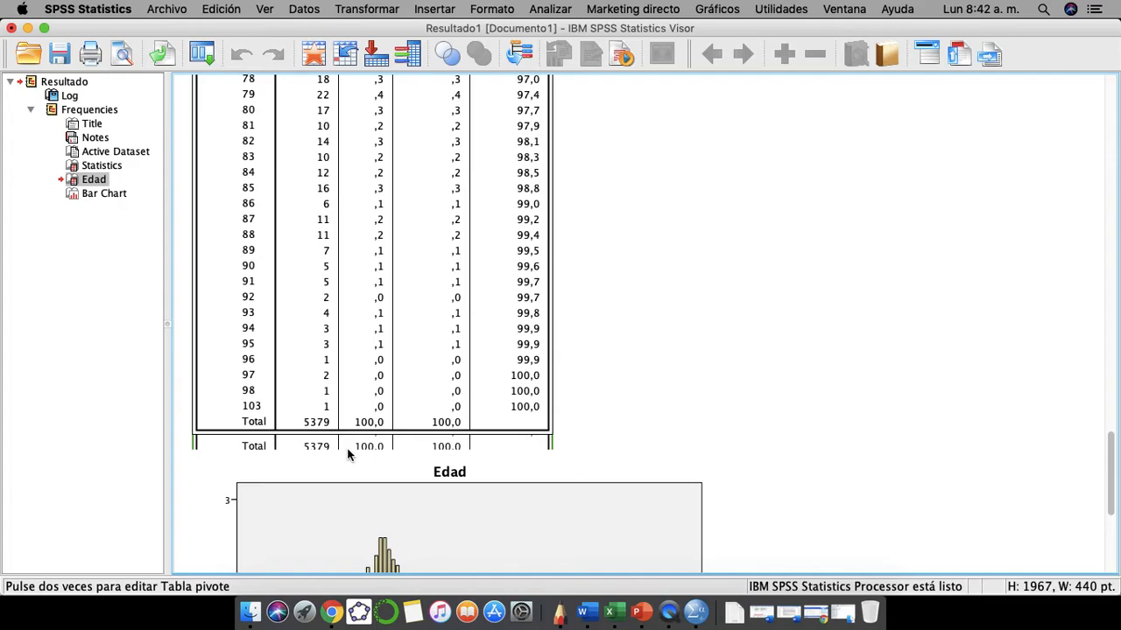
scroll(347, 453, up, 15)
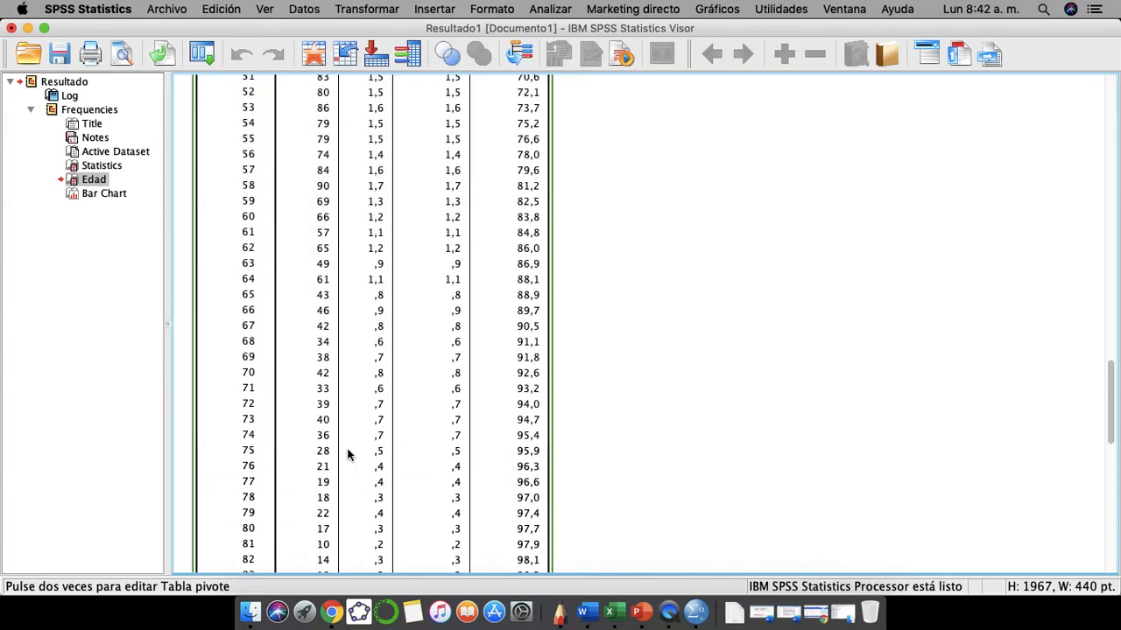
scroll(347, 454, down, 3)
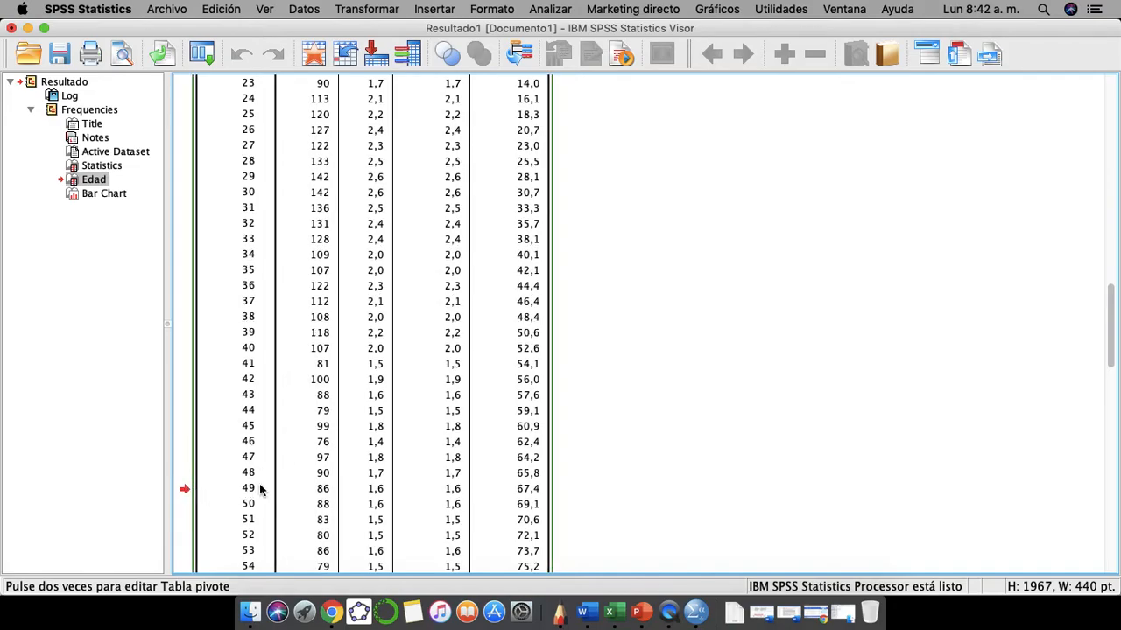
scroll(283, 503, up, 10)
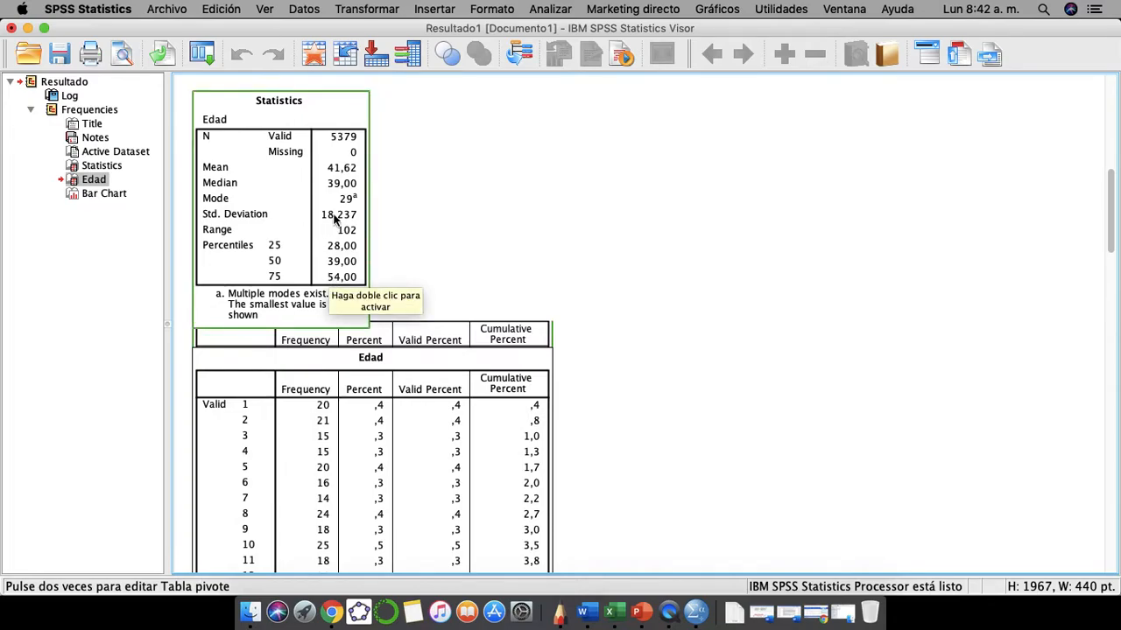
Examine the Edad bar chart, reading how the percentage of cases is distributed across ages
scroll(549, 278, down, 20)
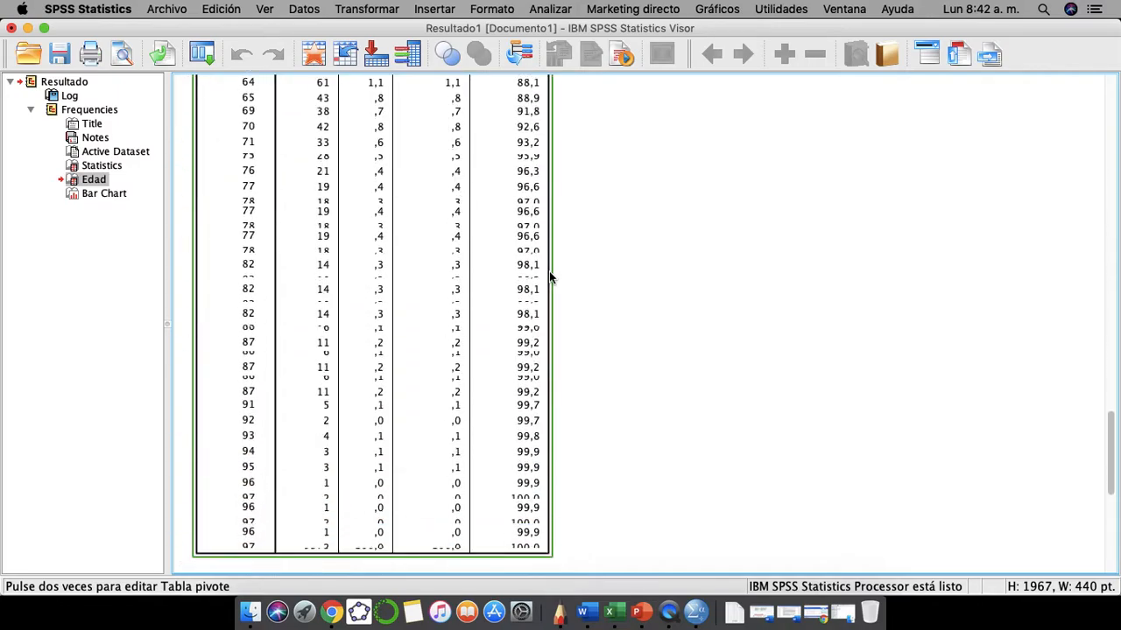
scroll(549, 277, down, 10)
scroll(549, 277, up, 4)
scroll(549, 278, down, 4)
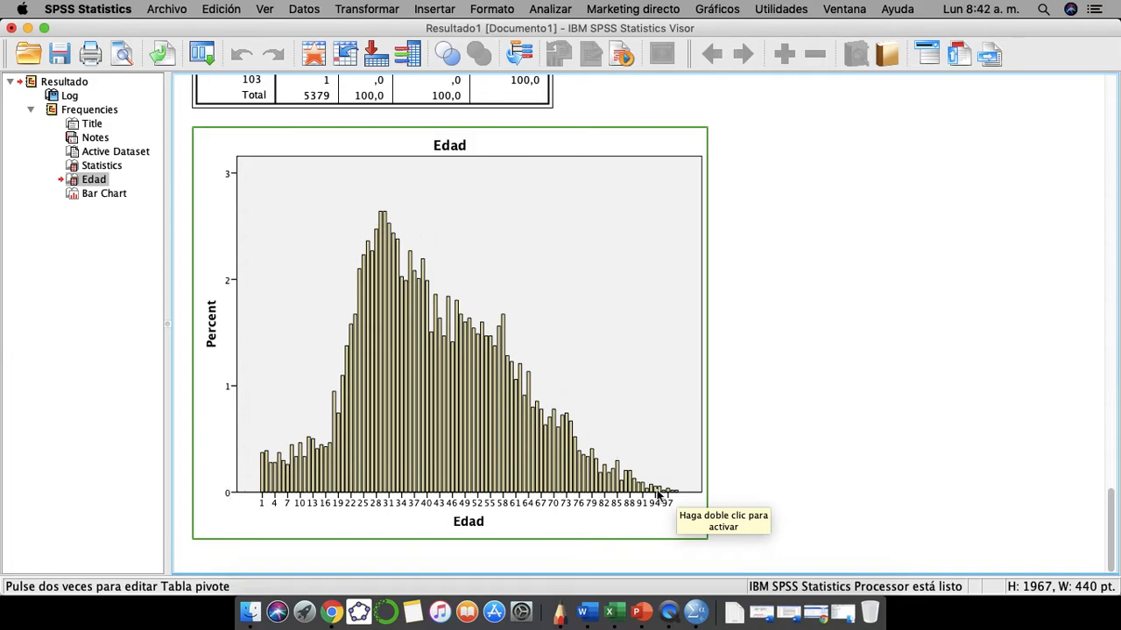
scroll(717, 514, up, 2)
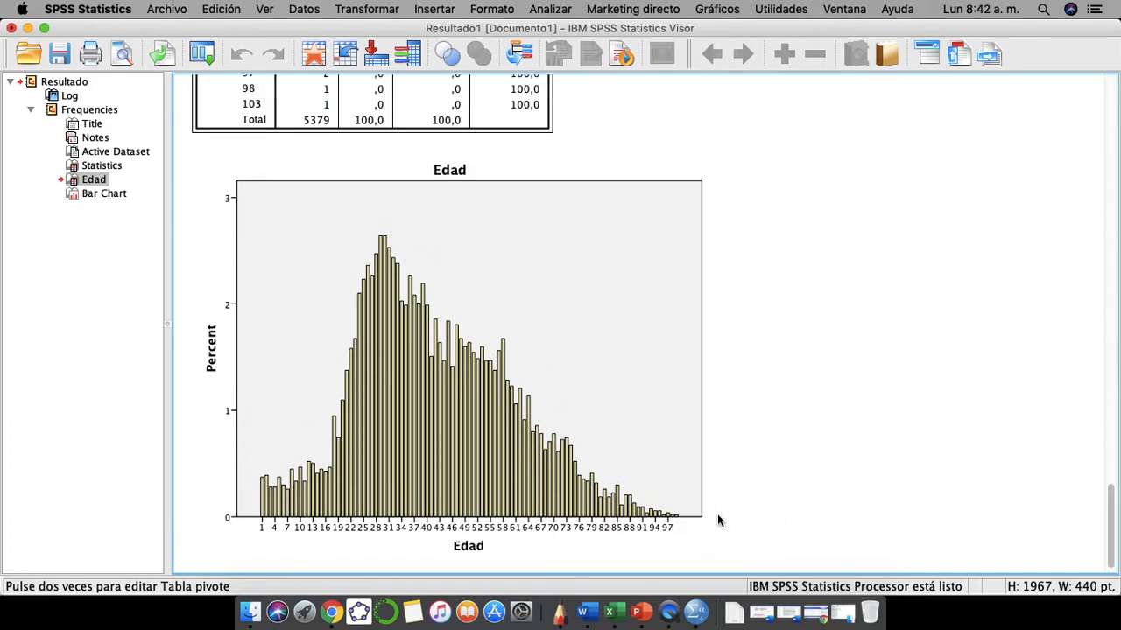
Return to the Edad Statistics table and review its central tendency and dispersion measures
scroll(717, 514, up, 15)
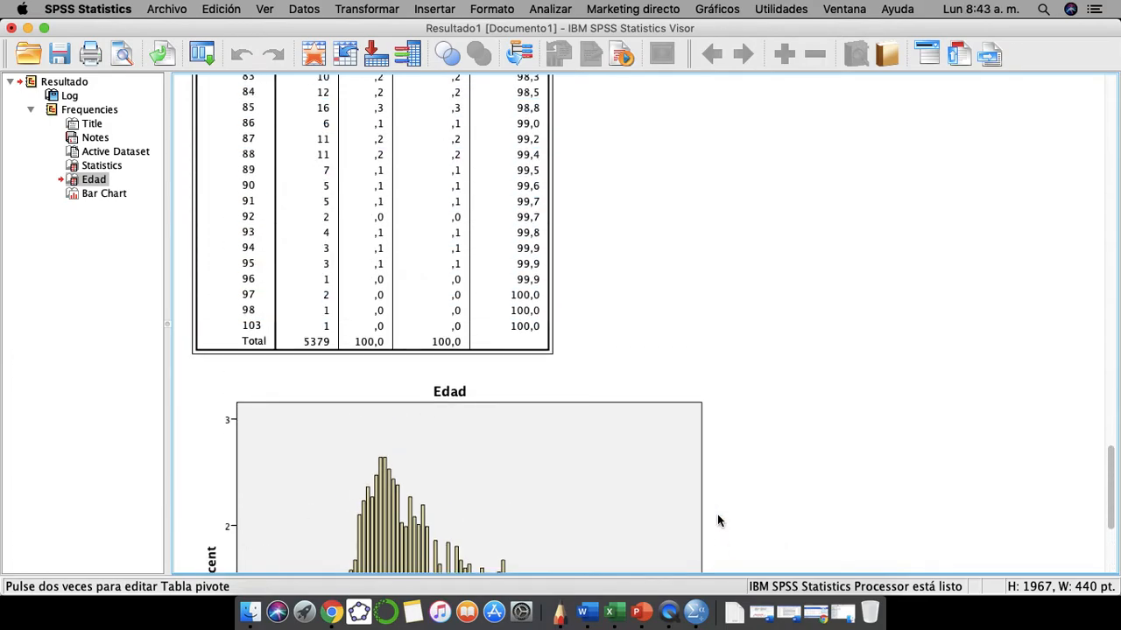
scroll(717, 515, up, 20)
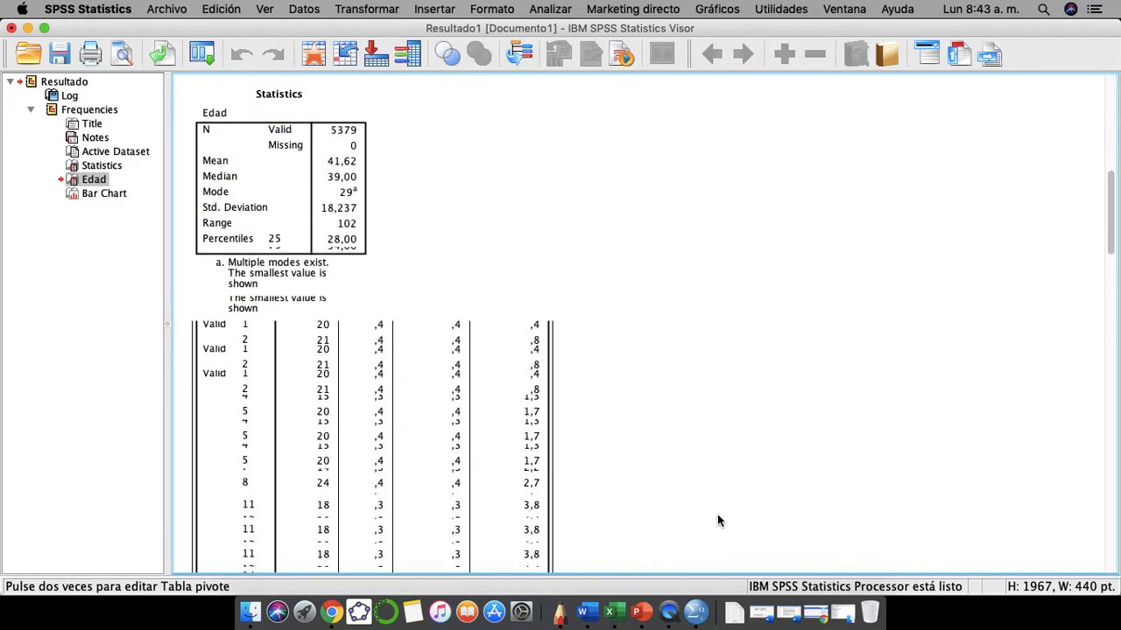
click(393, 368)
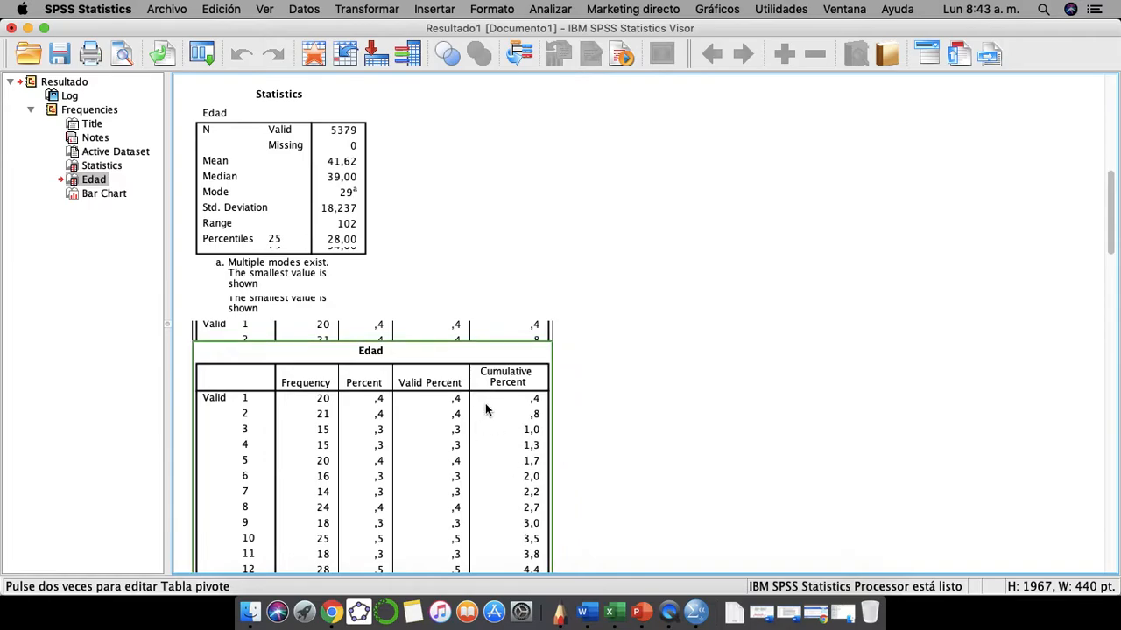
click(684, 409)
scroll(685, 409, up, 5)
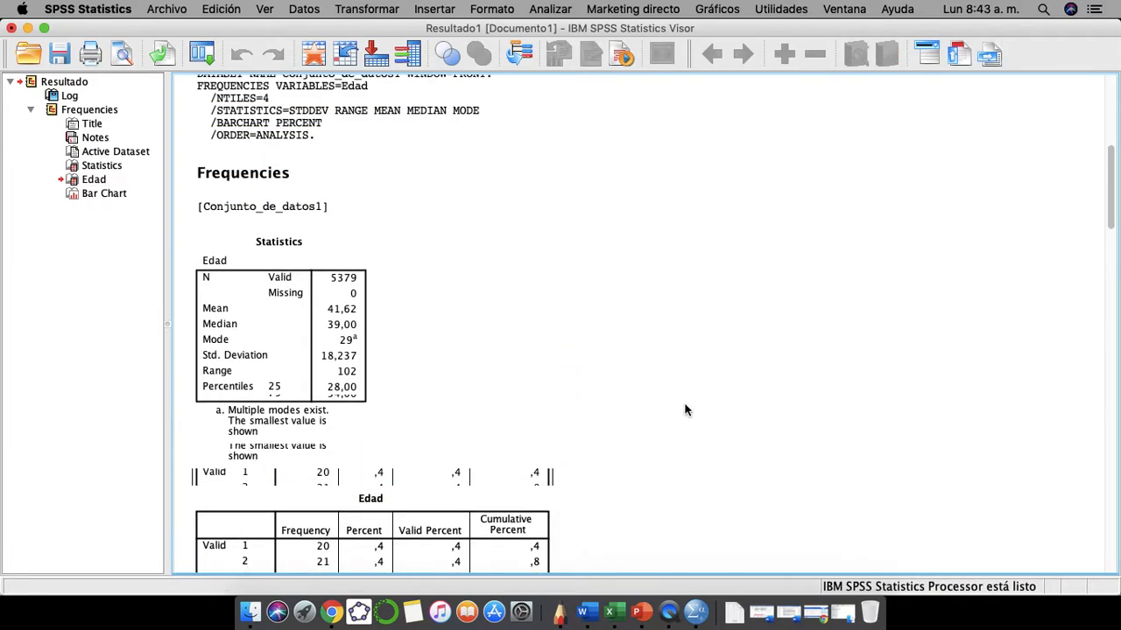
click(332, 345)
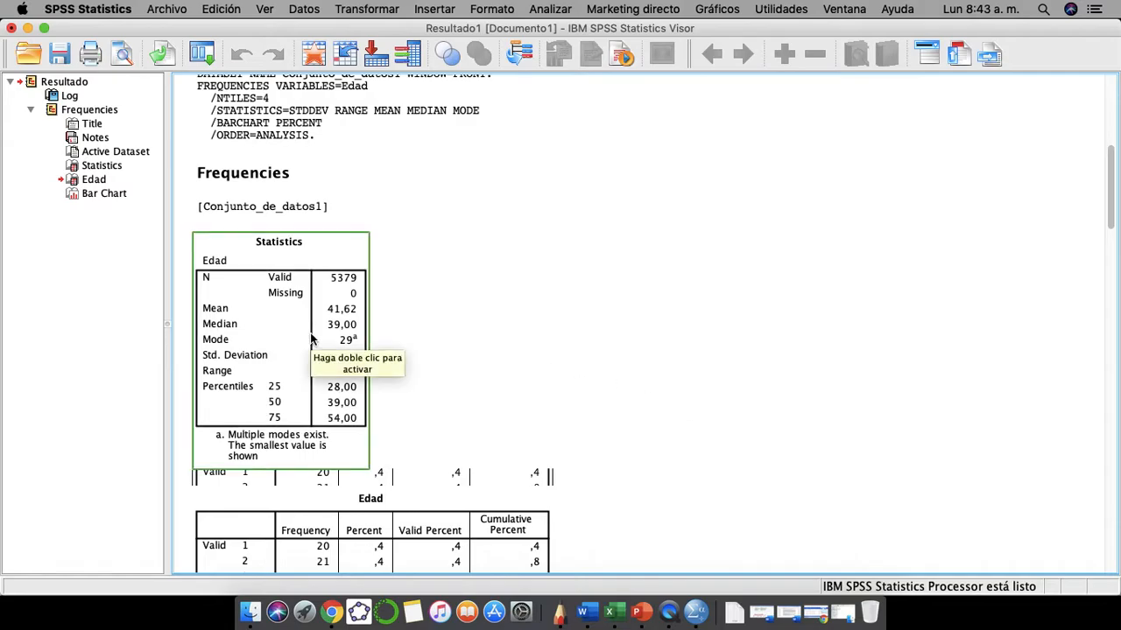
click(426, 365)
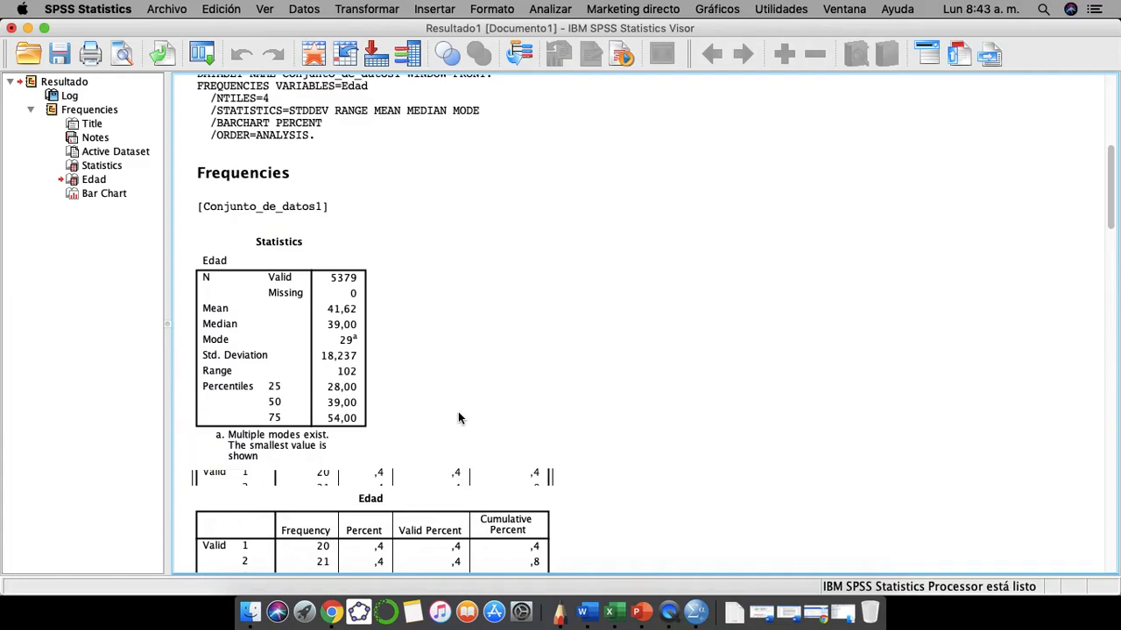
Compare the length and individual age rows of the Edad frequency table with the summary in the Statistics table
scroll(458, 412, down, 5)
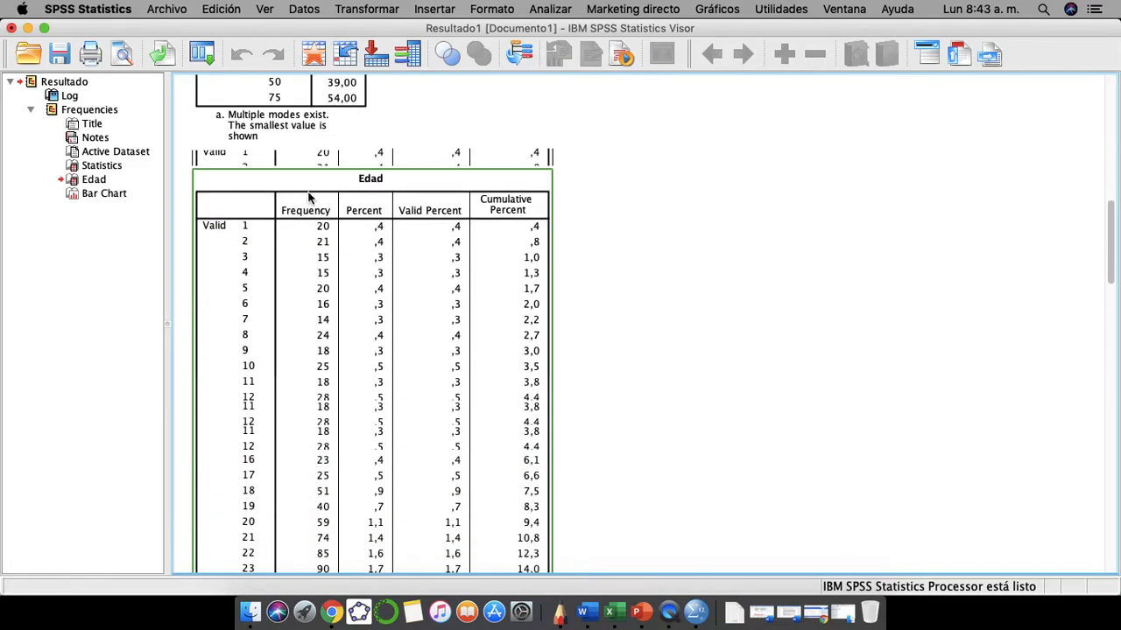
click(450, 376)
scroll(465, 342, down, 20)
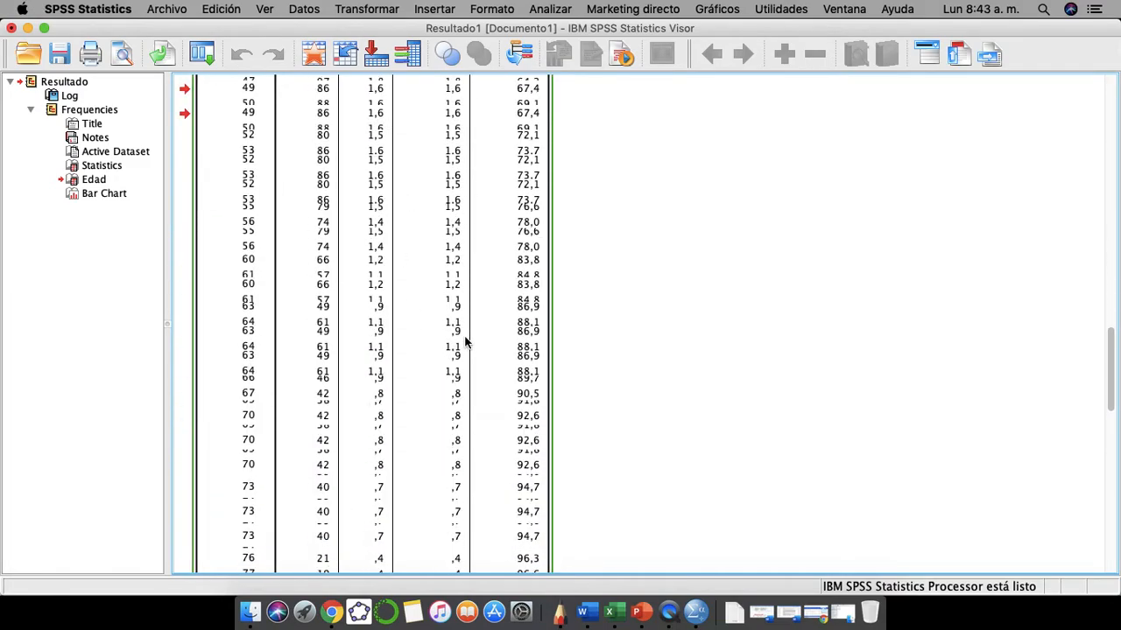
scroll(465, 342, up, 20)
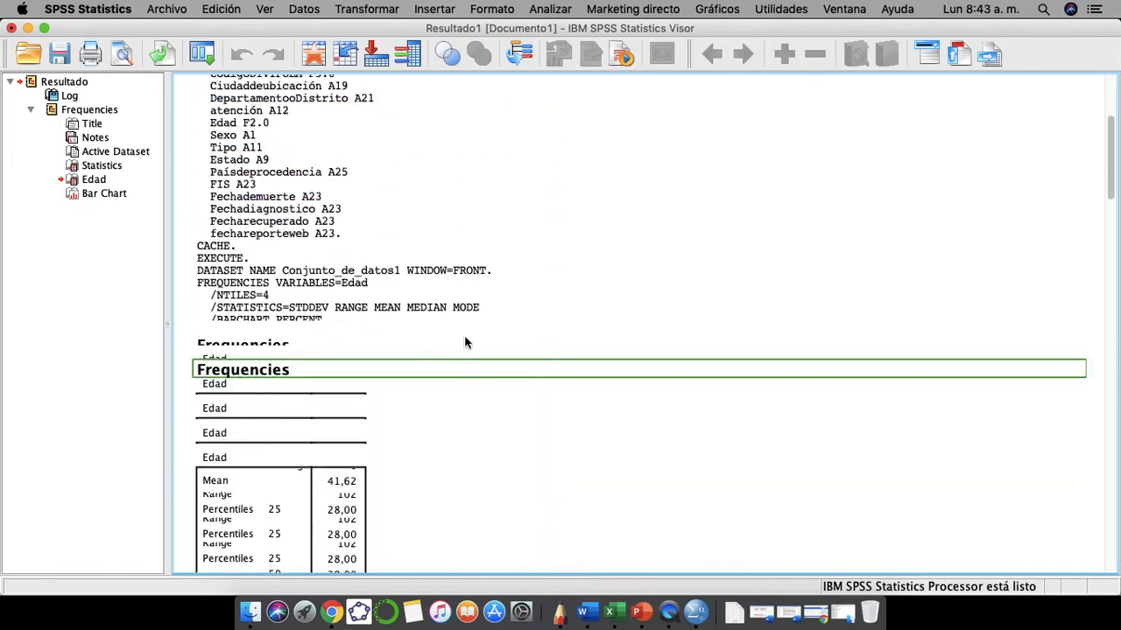
scroll(465, 342, down, 2)
scroll(465, 342, up, 7)
scroll(465, 342, down, 5)
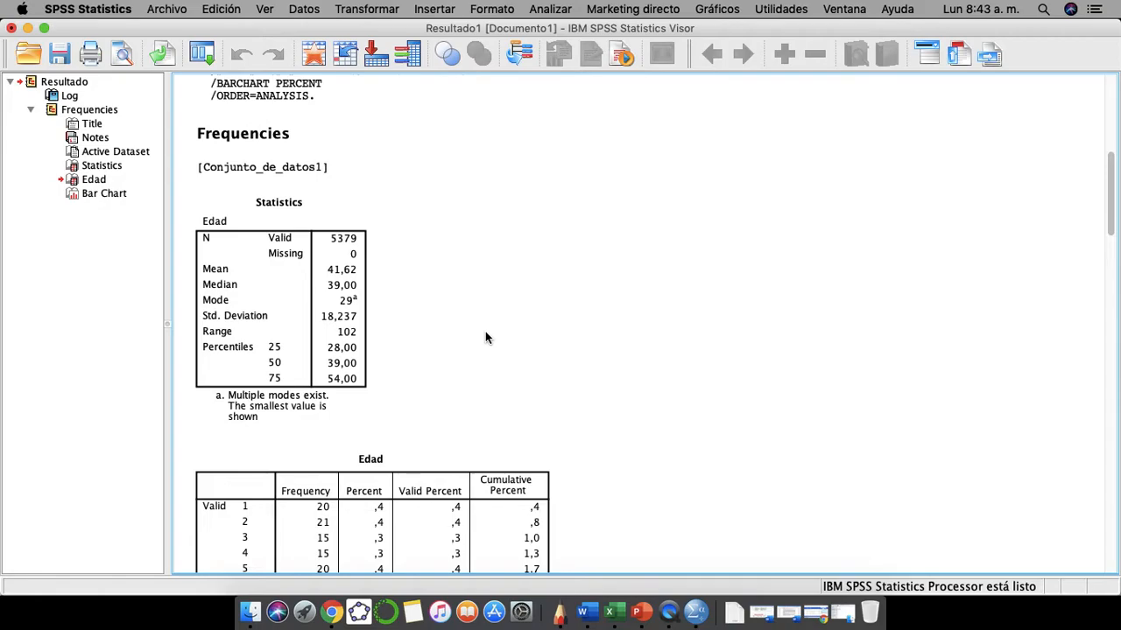
scroll(485, 338, down, 3)
click(293, 367)
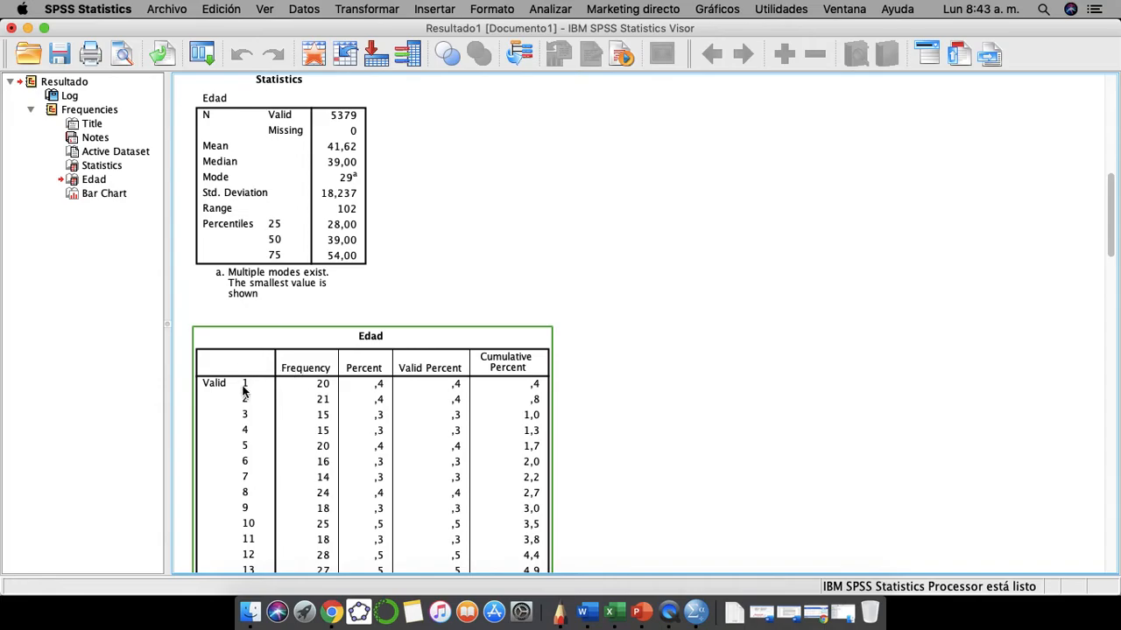
click(550, 302)
Switch to the data editor window for Conjunto_de_datos1 and select the Edad column
right_click(701, 609)
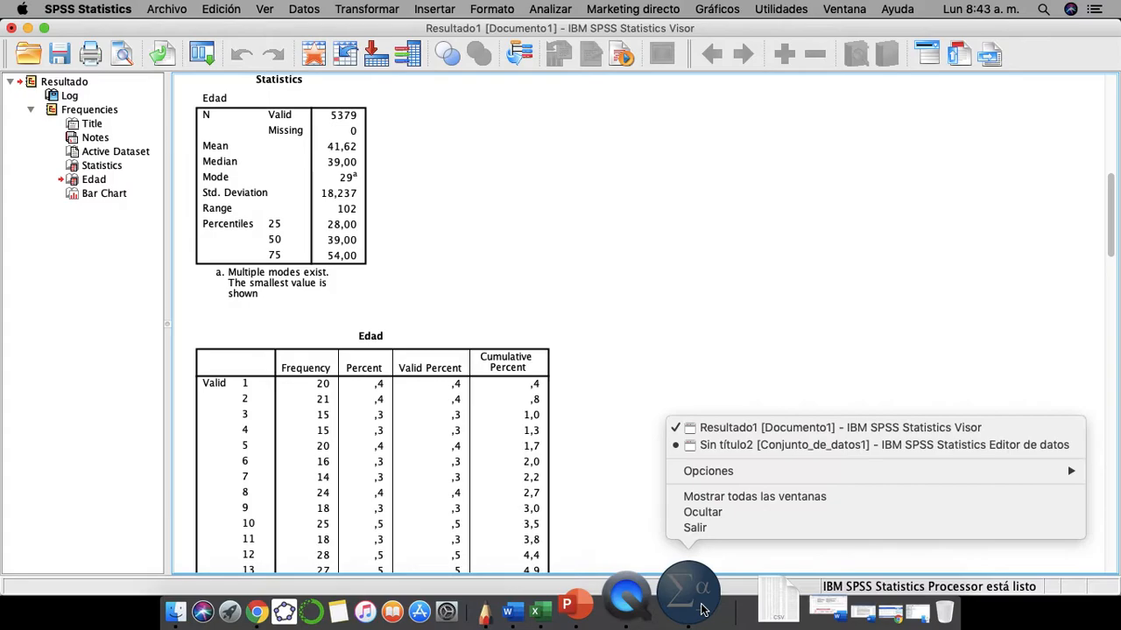
click(779, 446)
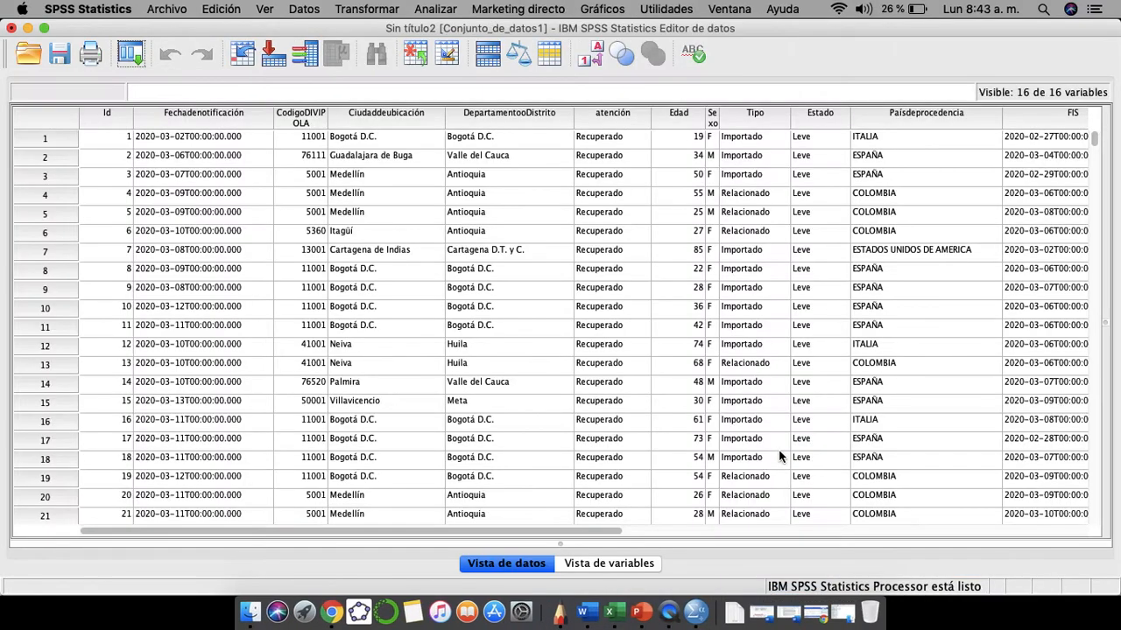
scroll(537, 196, right, 5)
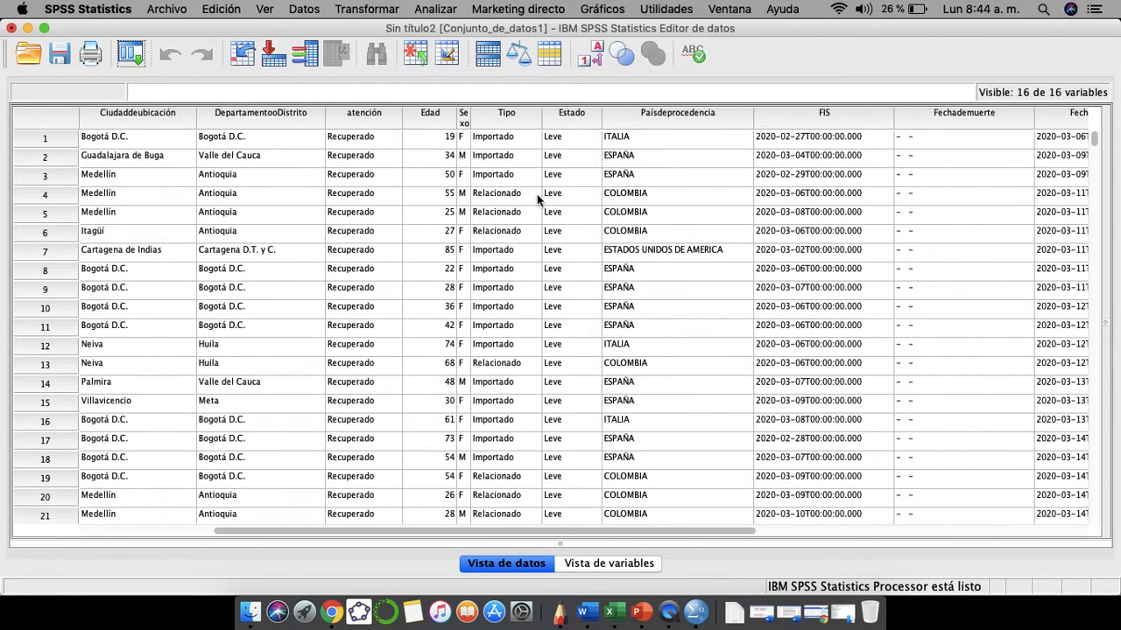
click(431, 119)
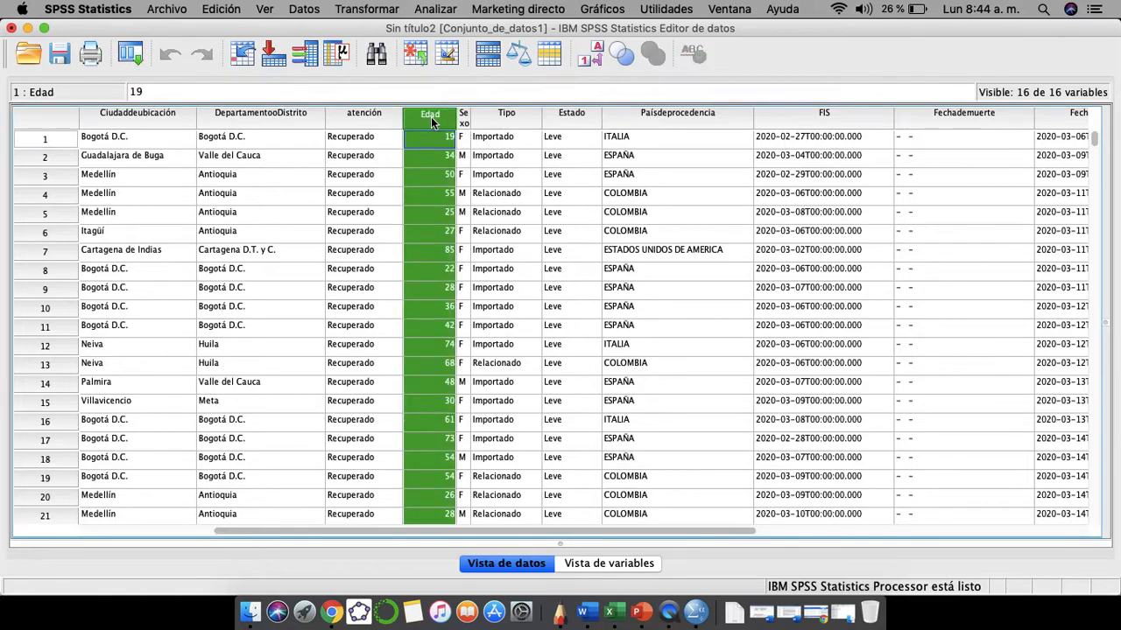
click(362, 10)
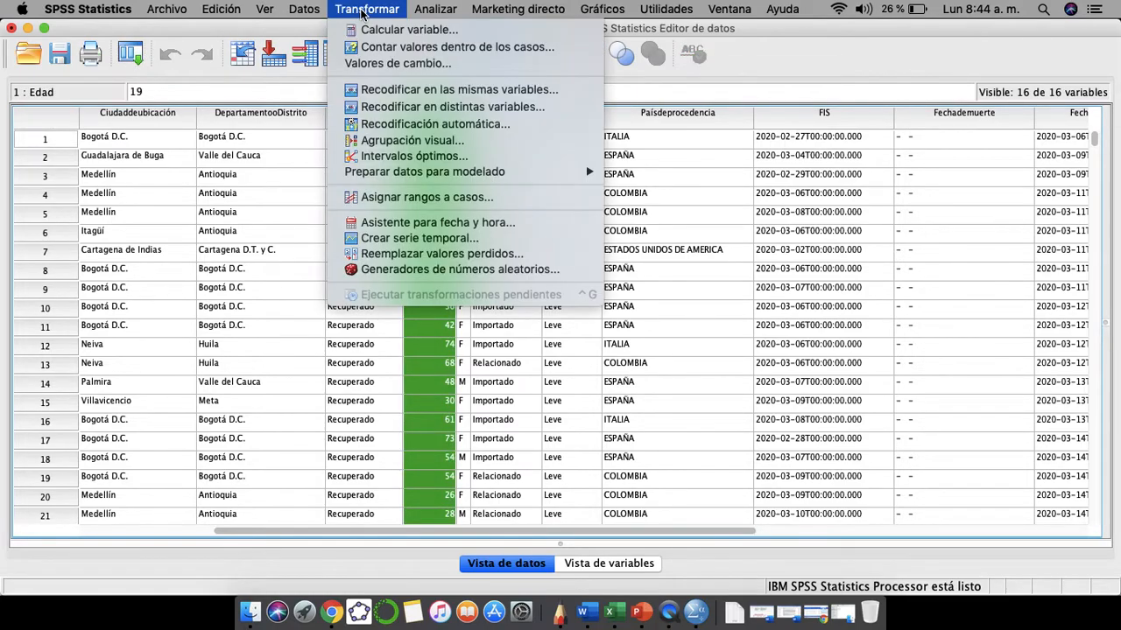
click(411, 139)
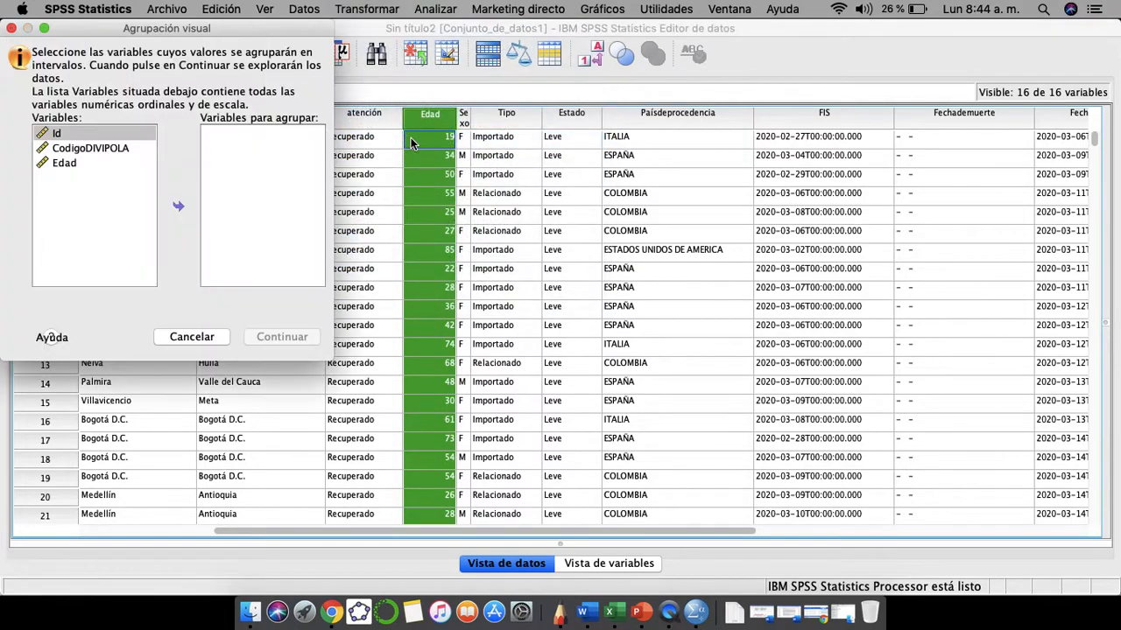
click(62, 164)
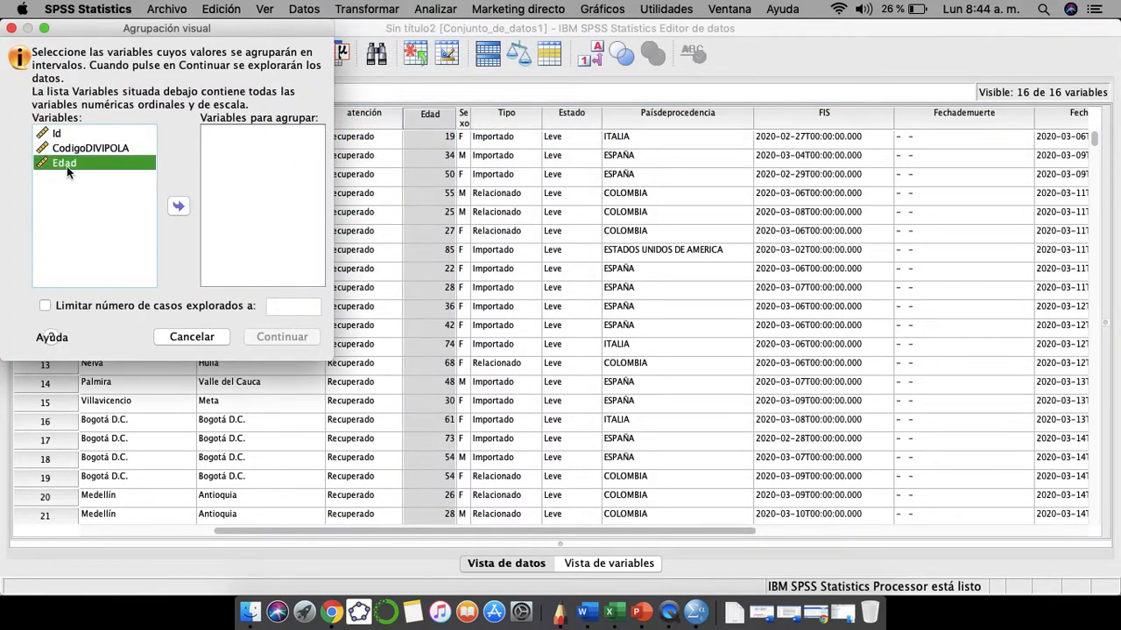
click(177, 205)
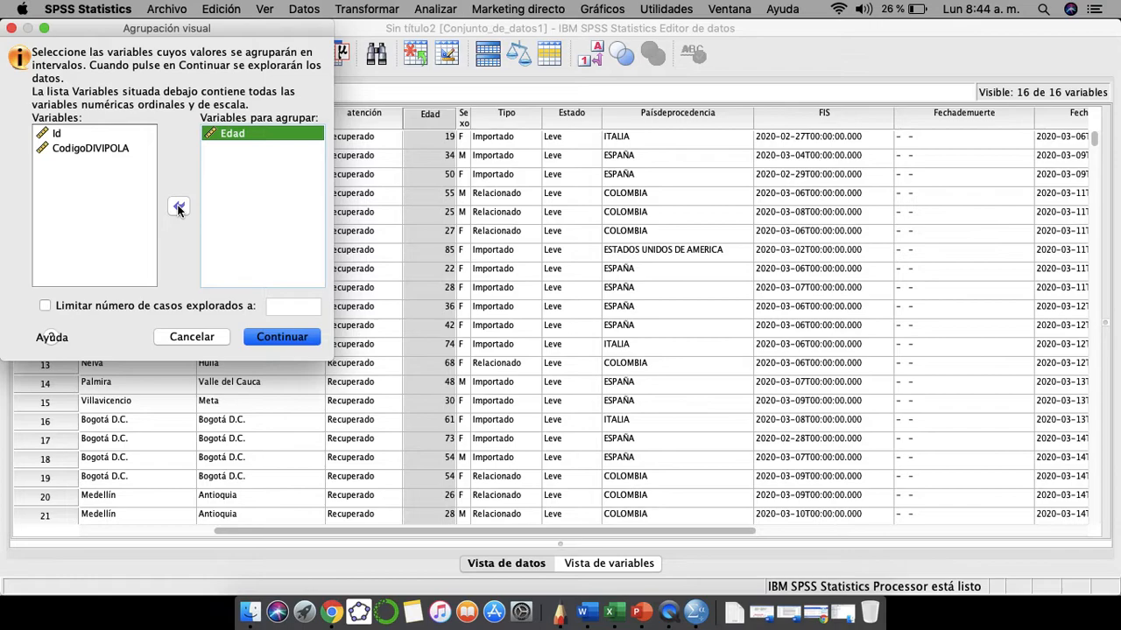
click(282, 337)
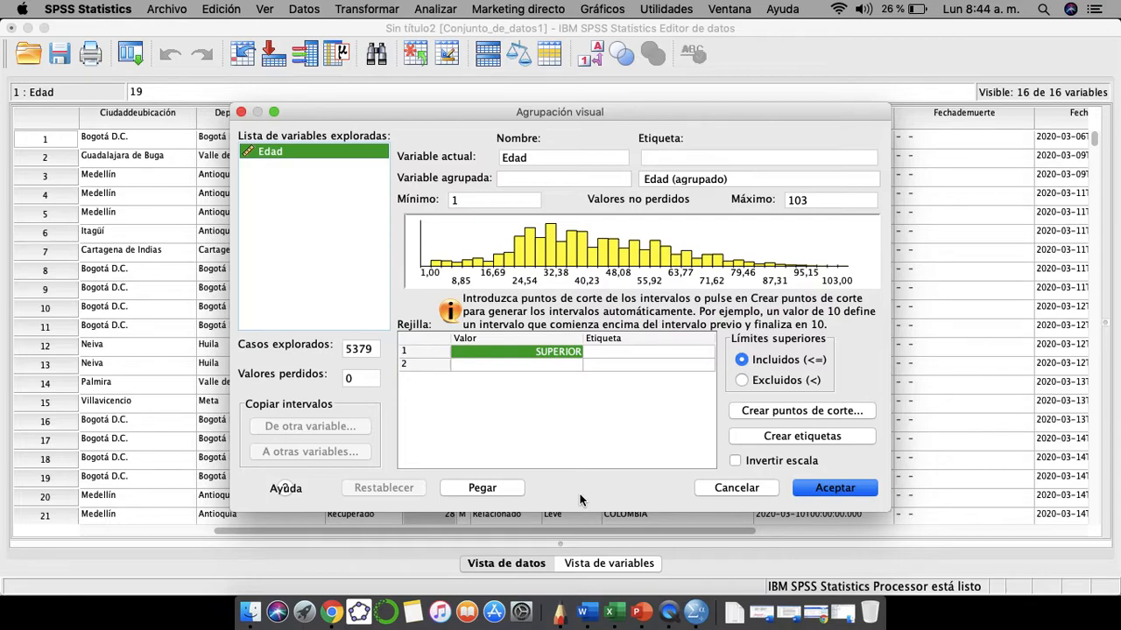
click(554, 177)
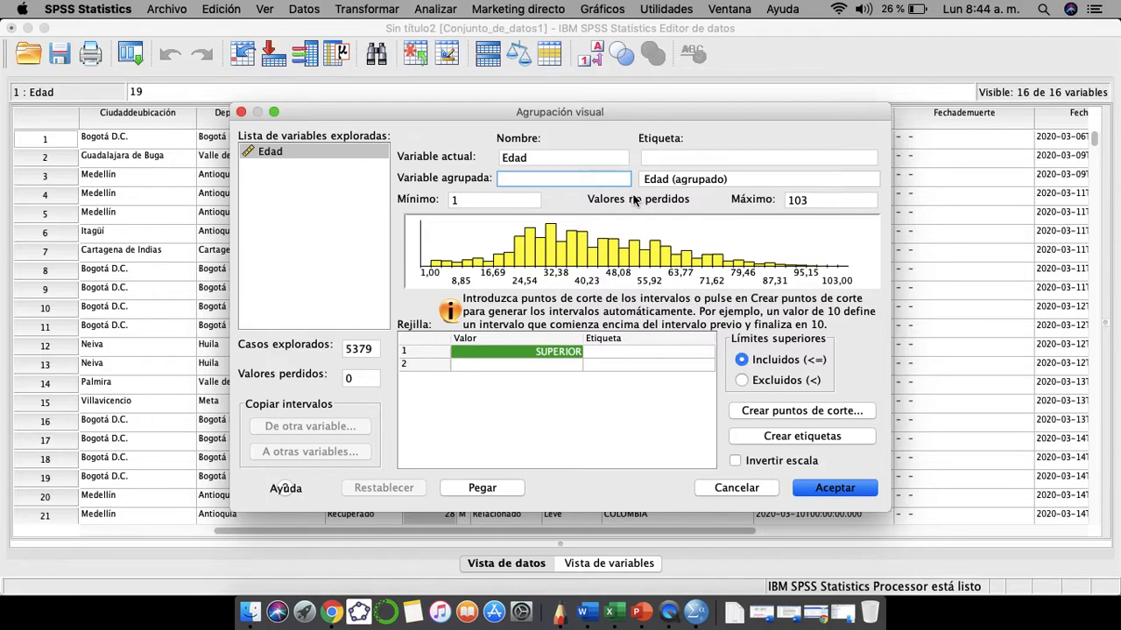
text(EDAD_AGRU)
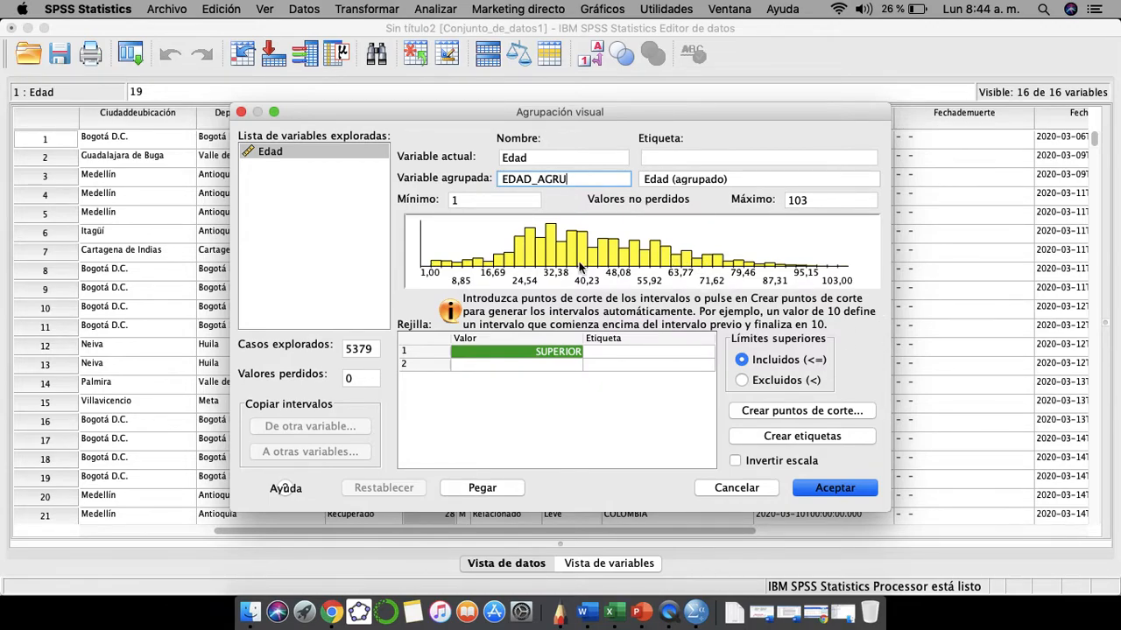
click(489, 205)
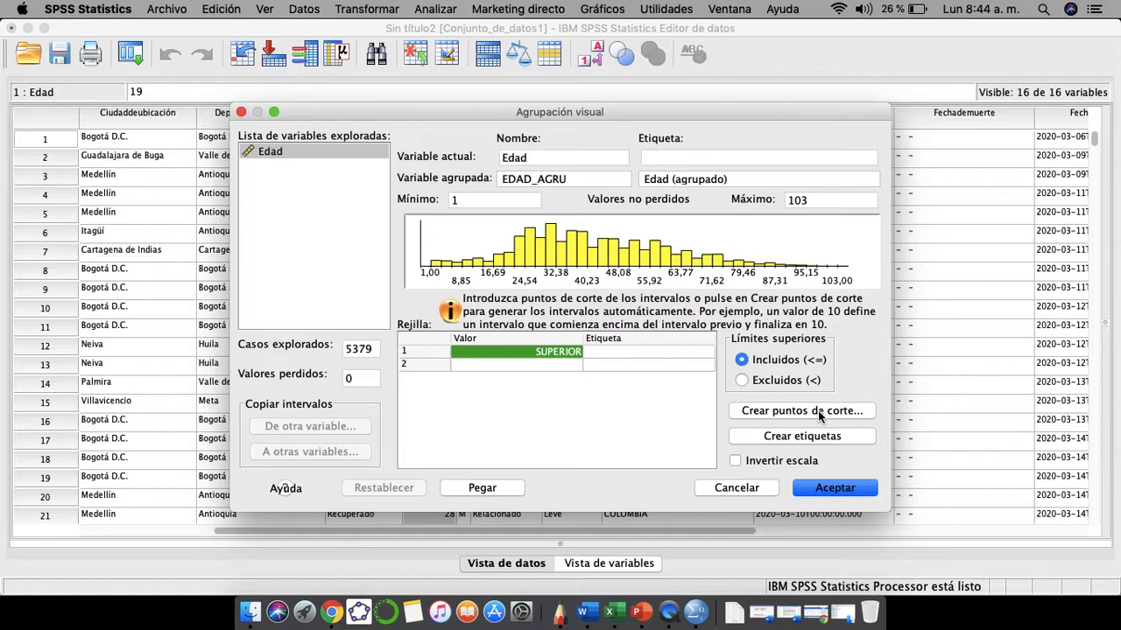
click(780, 410)
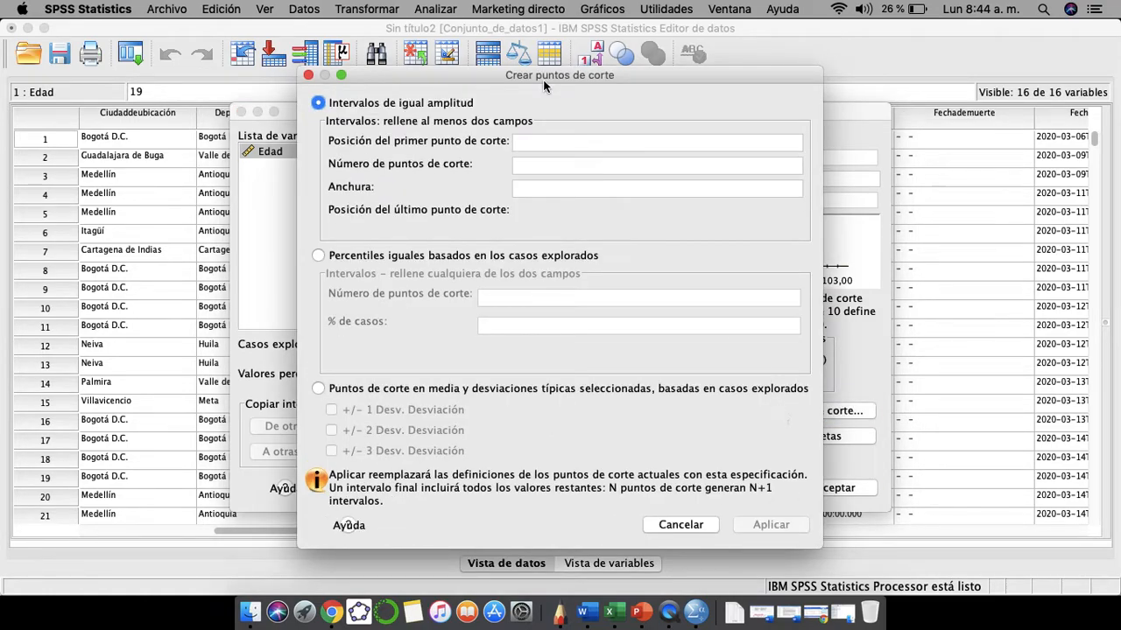
click(543, 142)
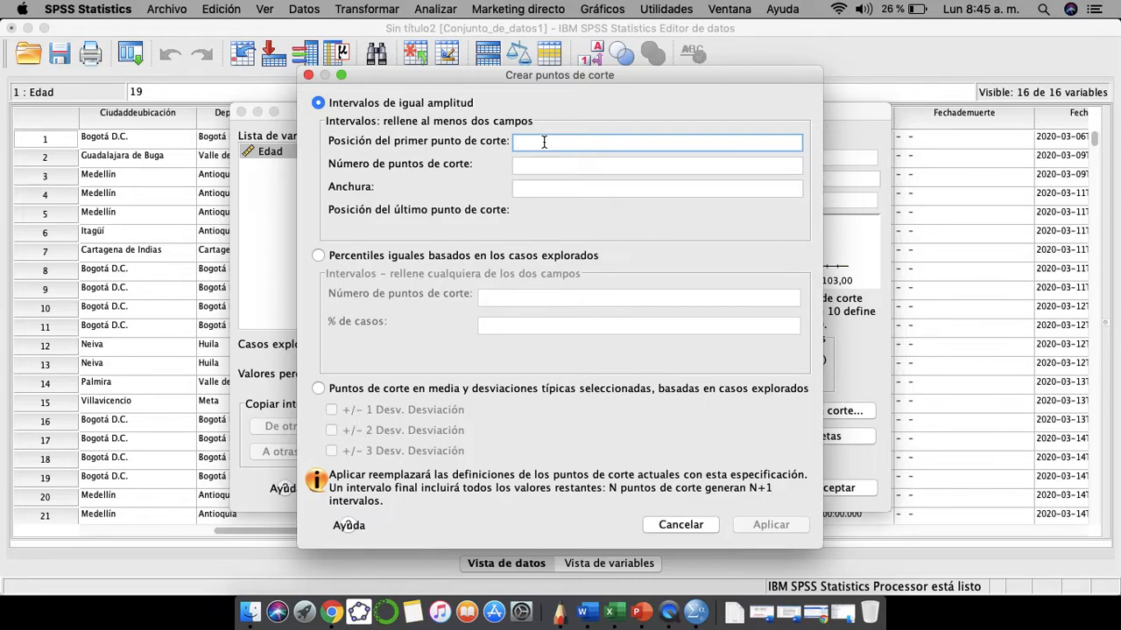
click(524, 165)
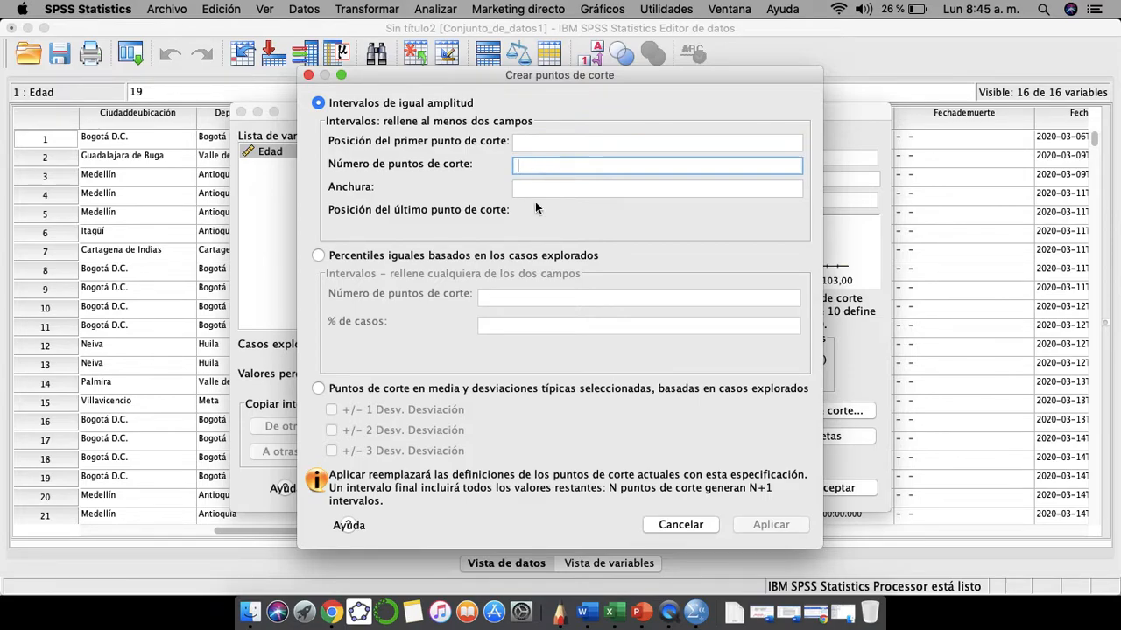
click(539, 186)
click(536, 141)
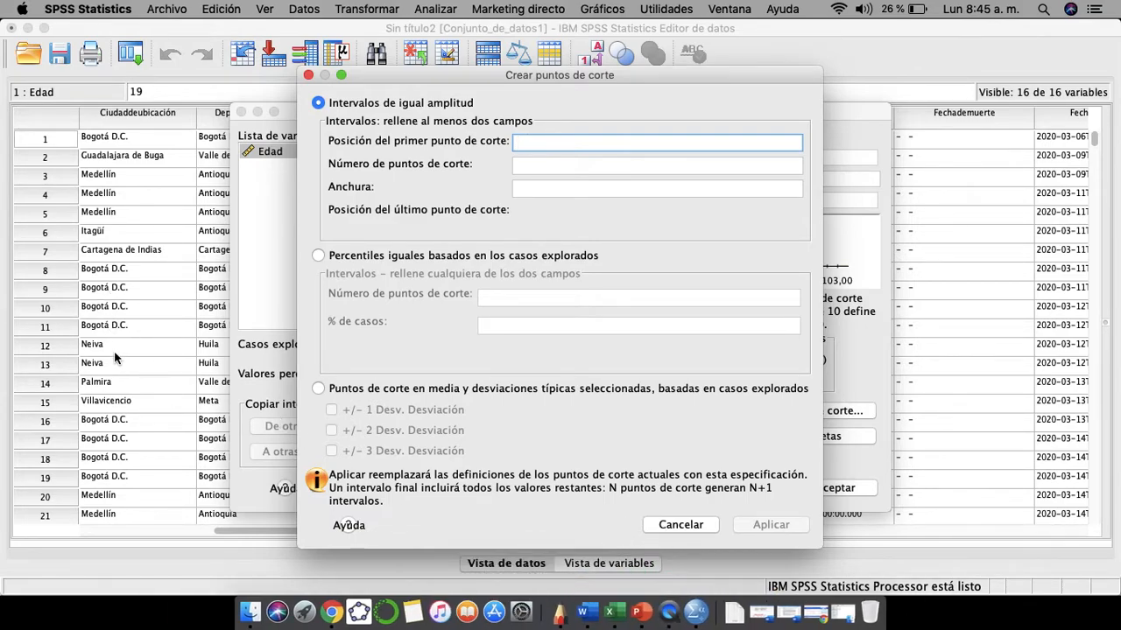
click(697, 525)
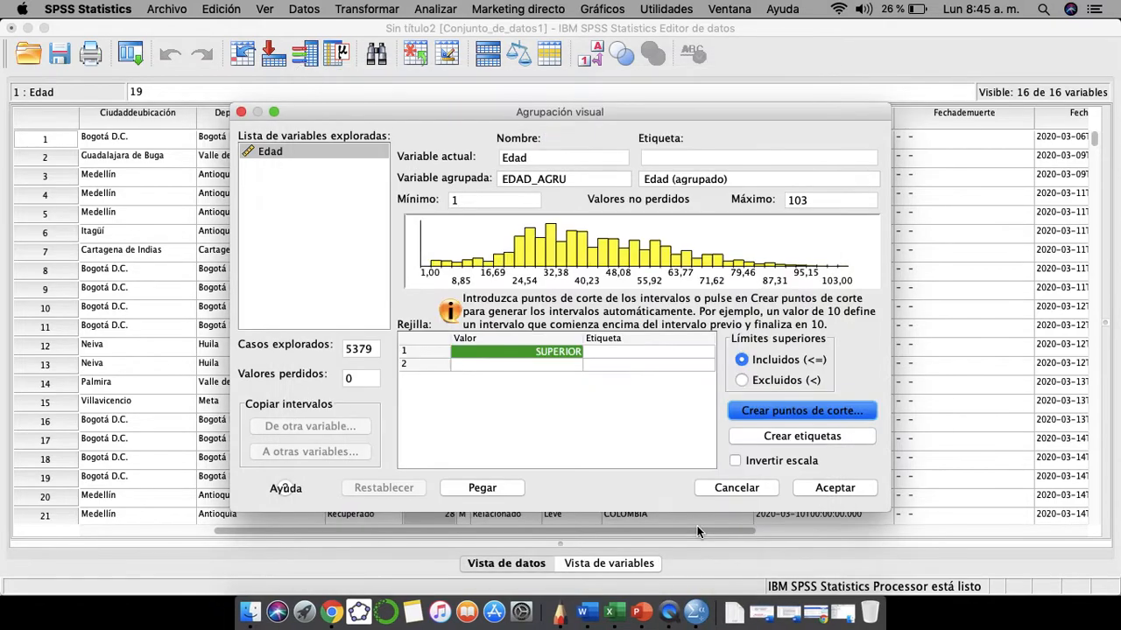
click(747, 487)
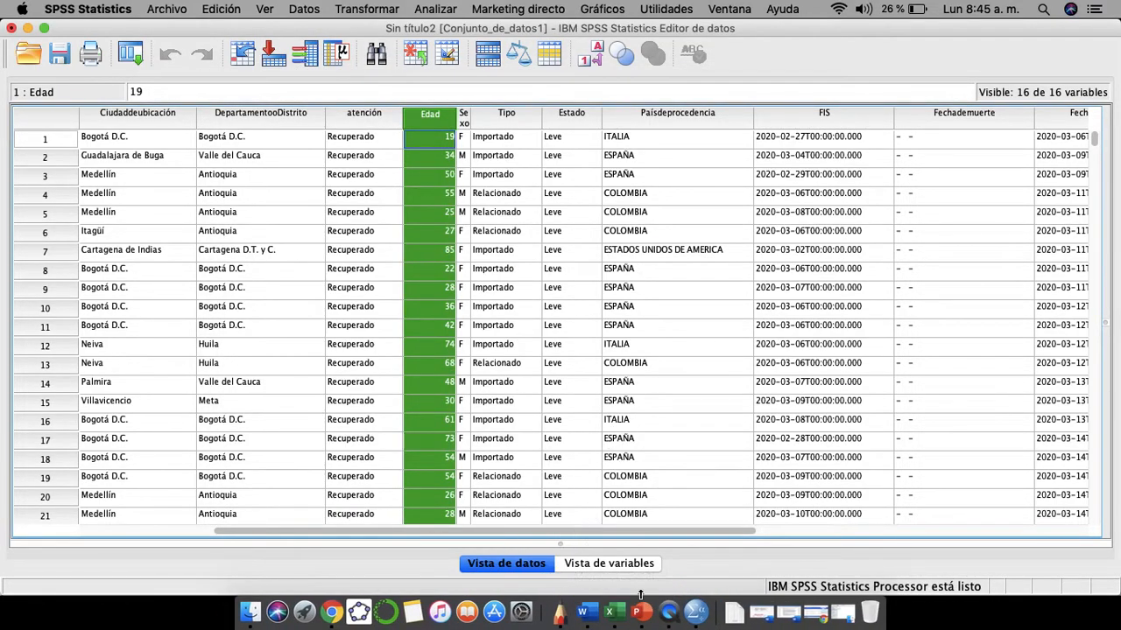
Review the Edad frequency table through to its last rows in the results viewer, and return to the data editor
right_click(696, 610)
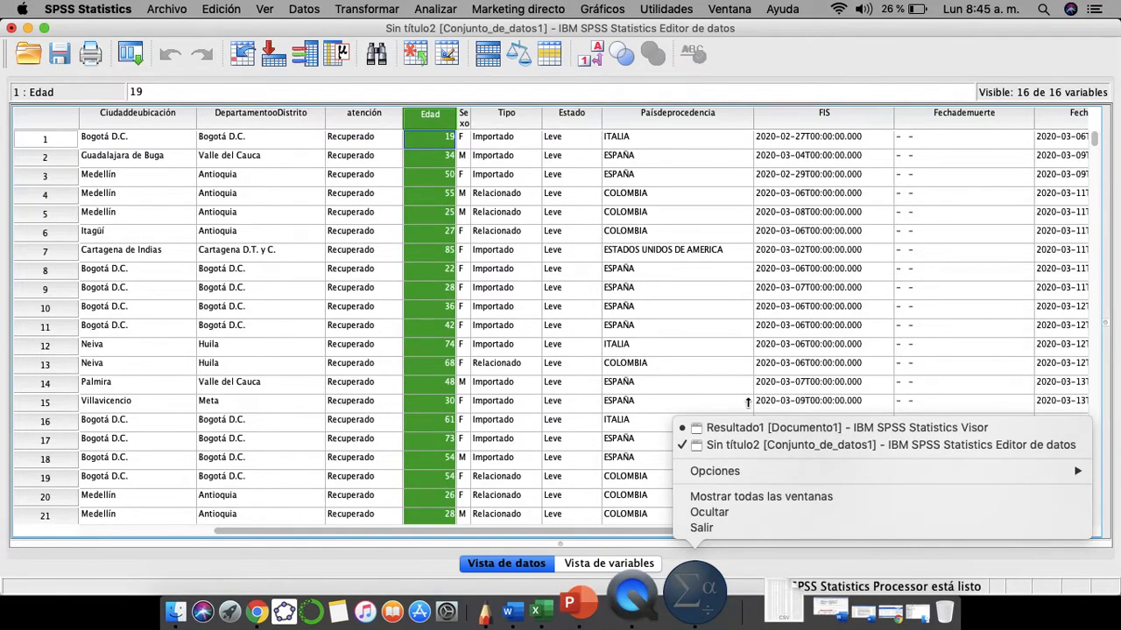
click(771, 428)
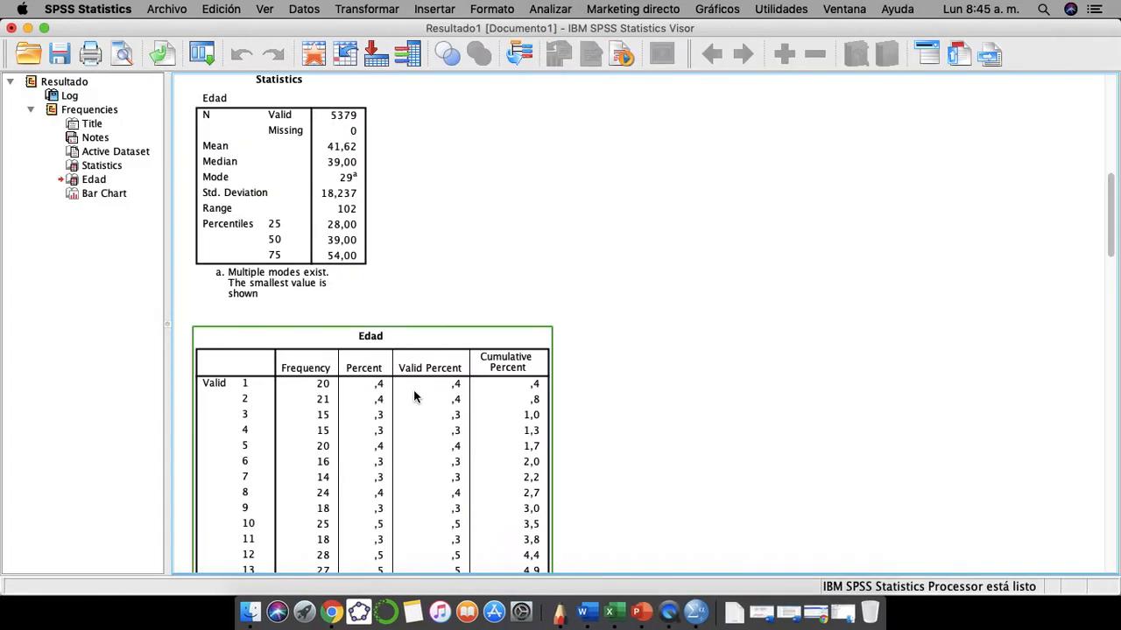
scroll(414, 397, down, 20)
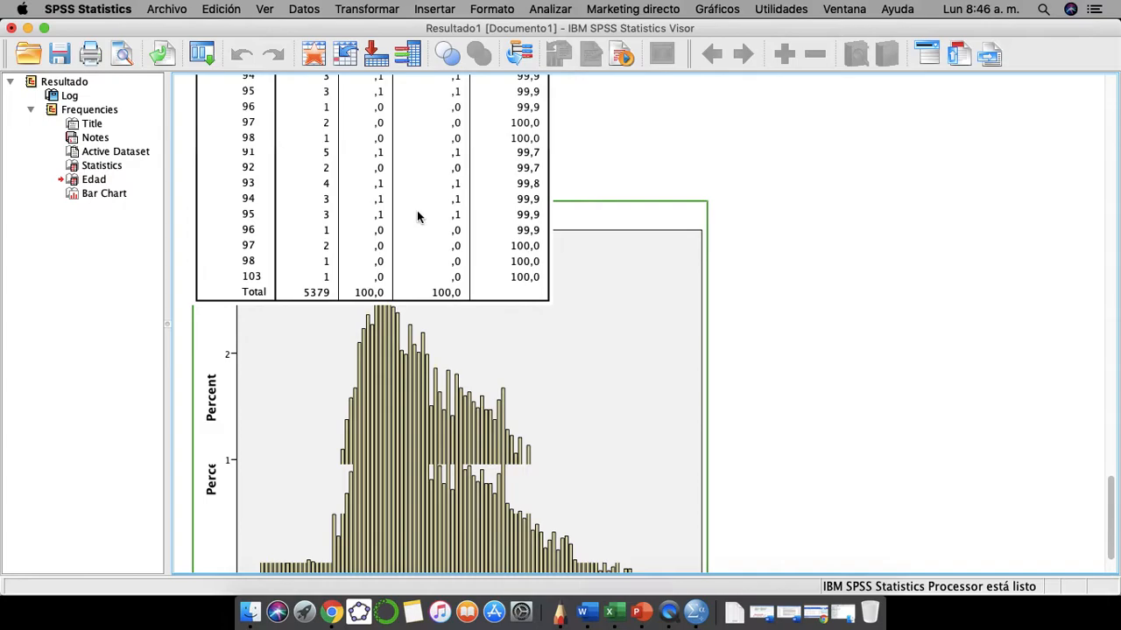
click(705, 606)
click(784, 442)
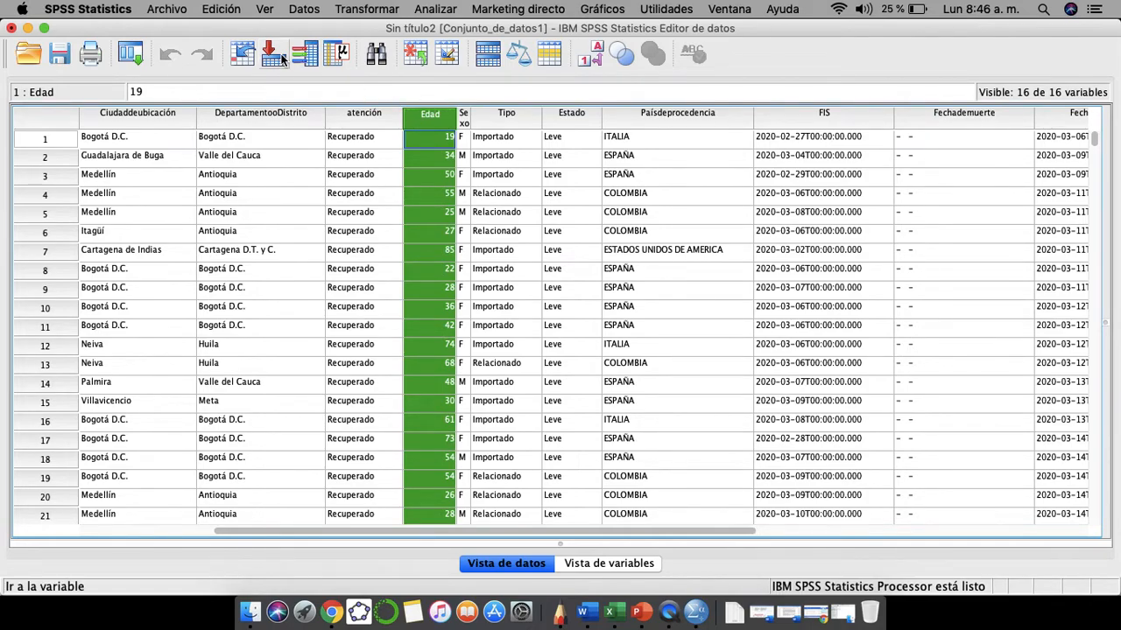
Start Visual Binning with Edad as the variable to group
click(365, 11)
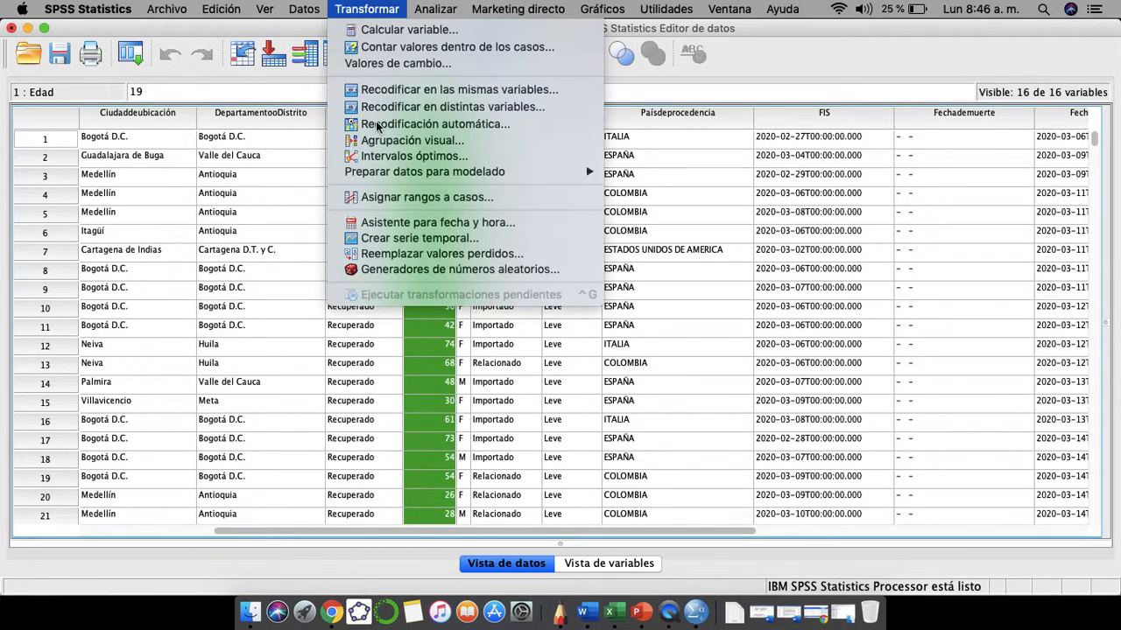
click(426, 141)
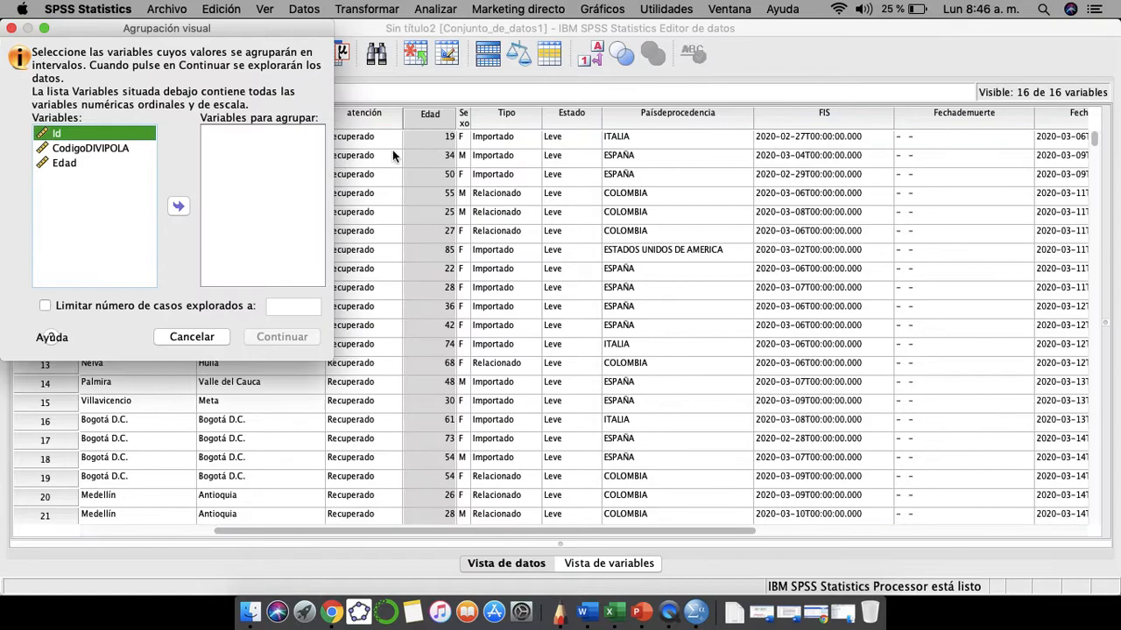
click(66, 164)
click(178, 206)
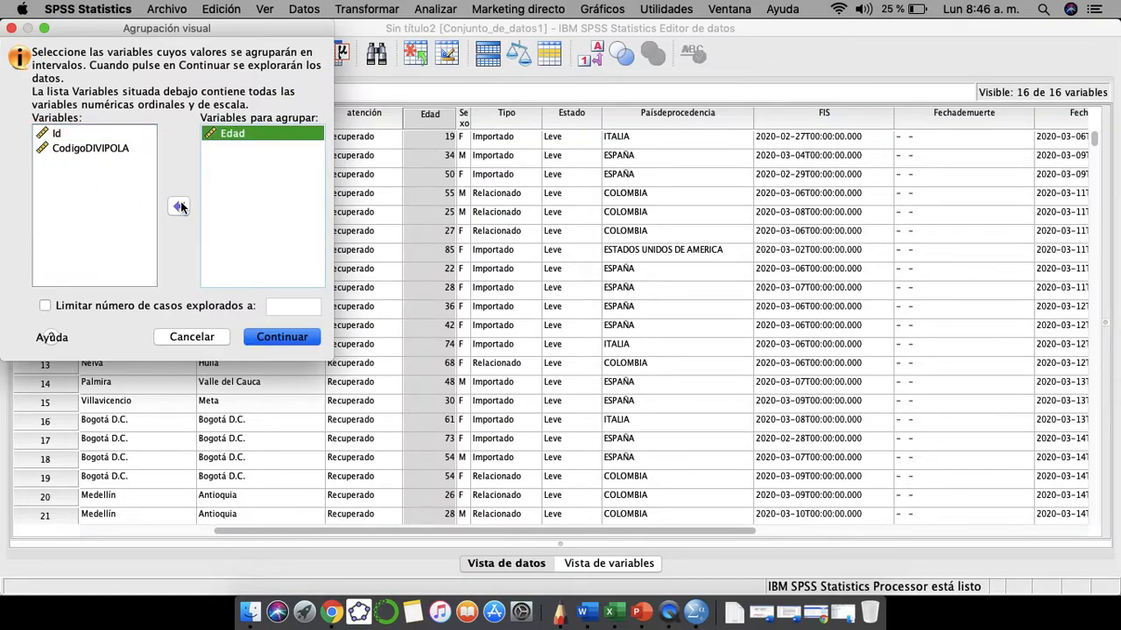
click(282, 337)
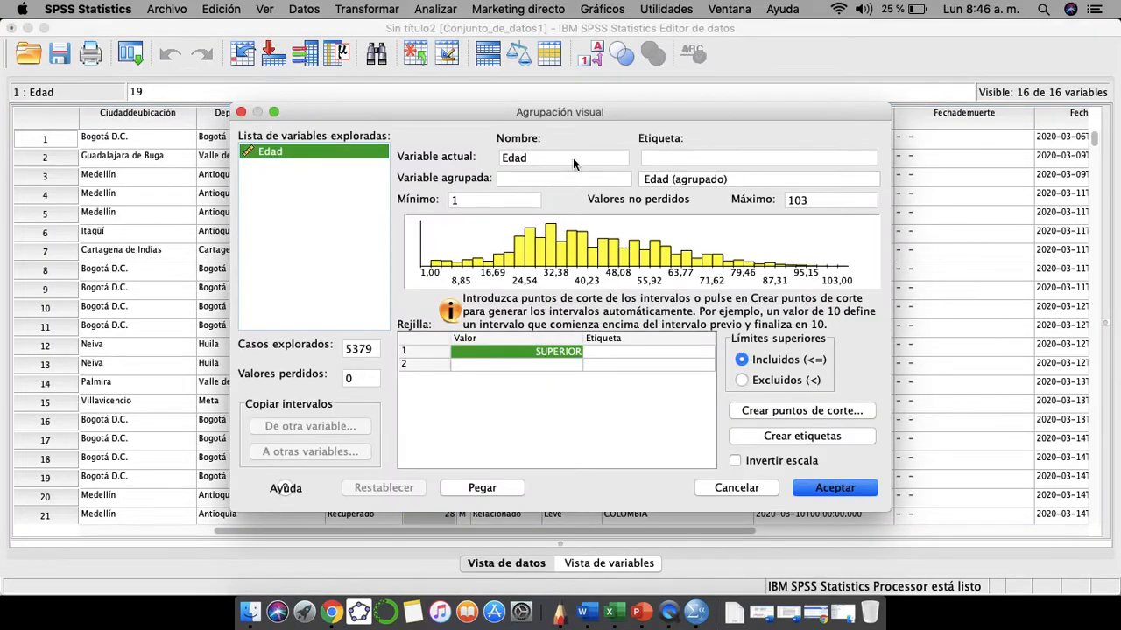
Name the binned variable EDAD_AG and open the equal-width cut point settings
click(514, 182)
text(E)
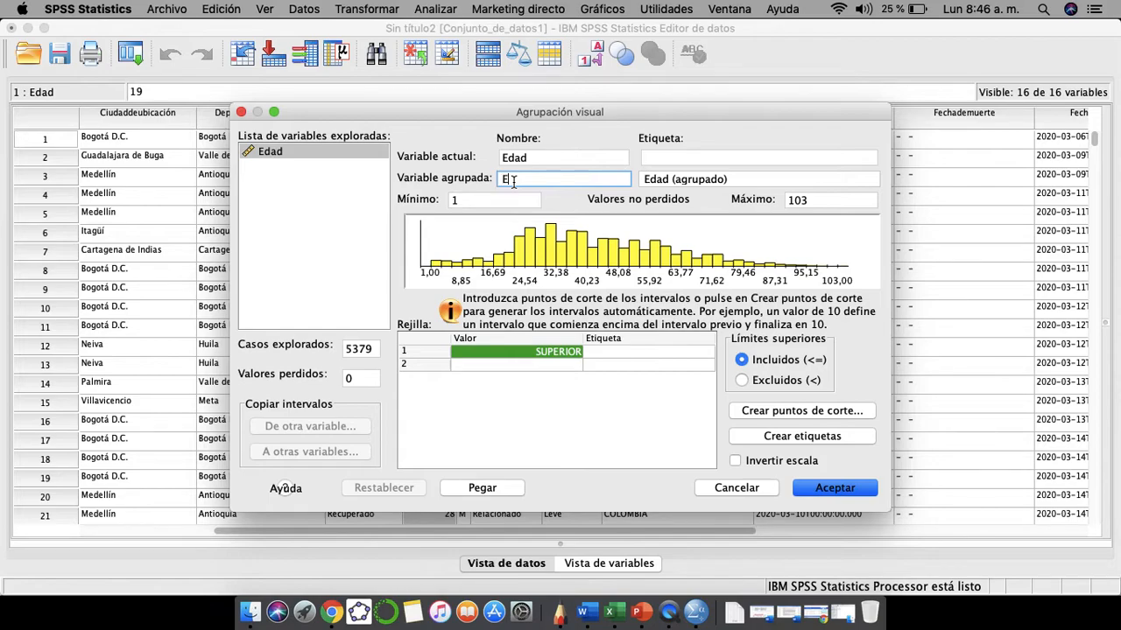
text(DAD_AG)
click(814, 413)
click(553, 144)
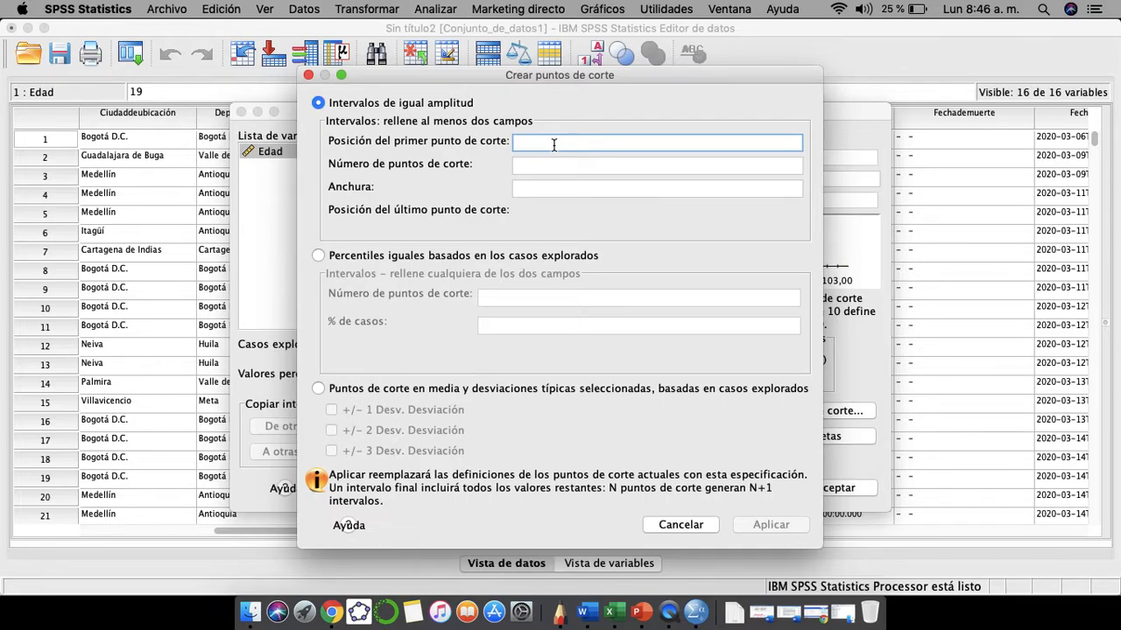
Switch to PowerPoint, create a blank presentation and delete the title and subtitle placeholders from its slide
click(648, 615)
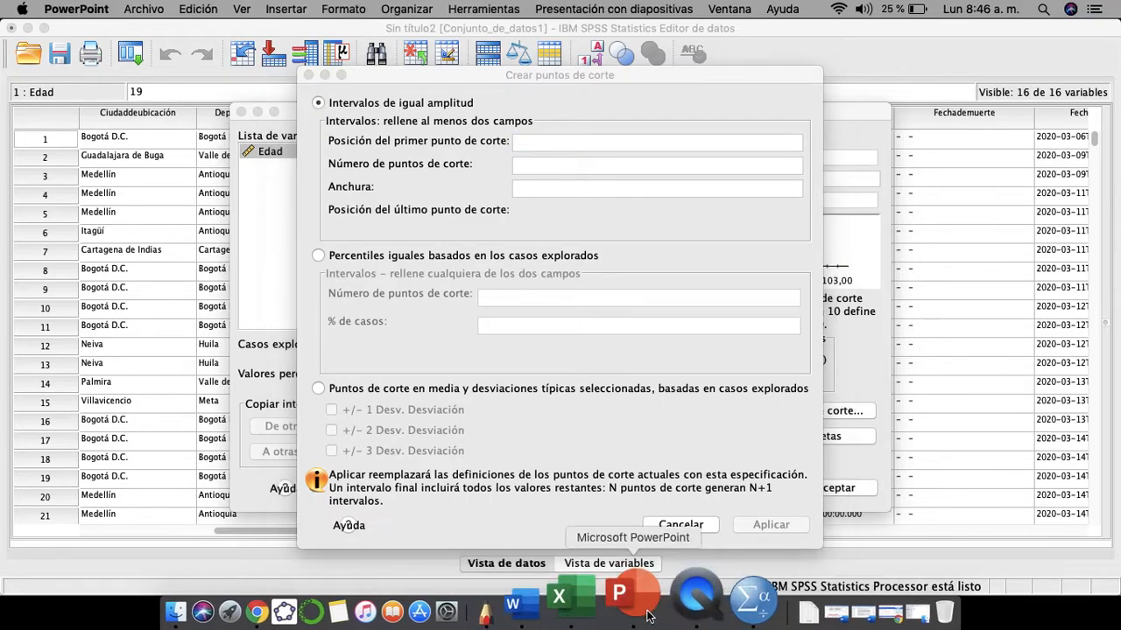
click(281, 161)
double_click(281, 161)
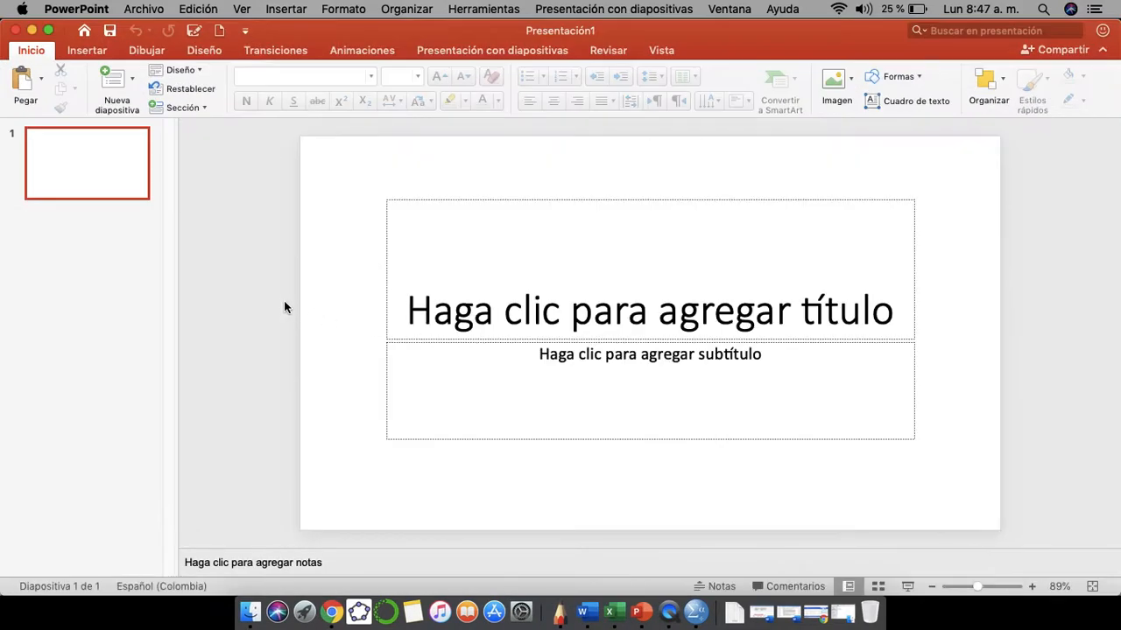
click(385, 273)
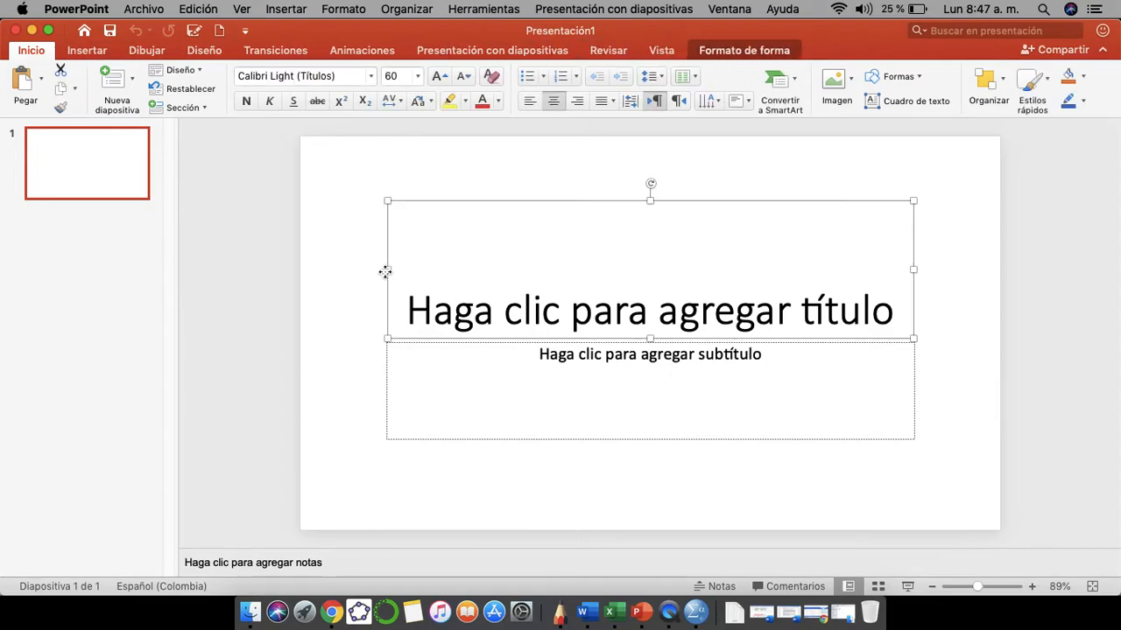
key(BackSpace)
click(438, 342)
key(BackSpace)
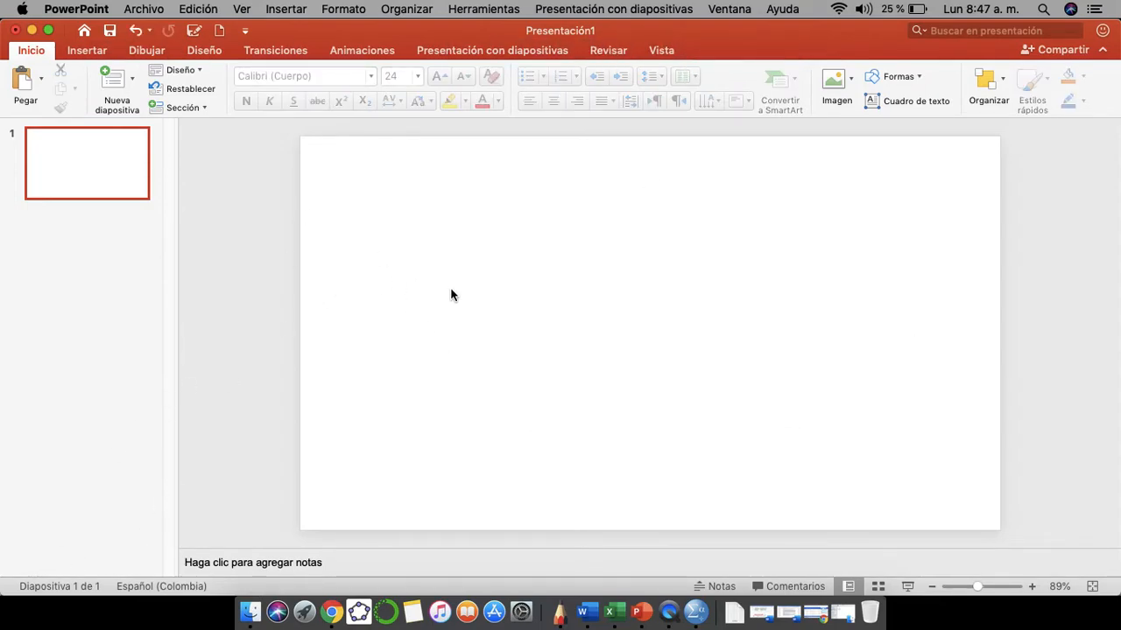
Start the slide show on the empty slide and set the pen colour to green (Verde)
click(907, 589)
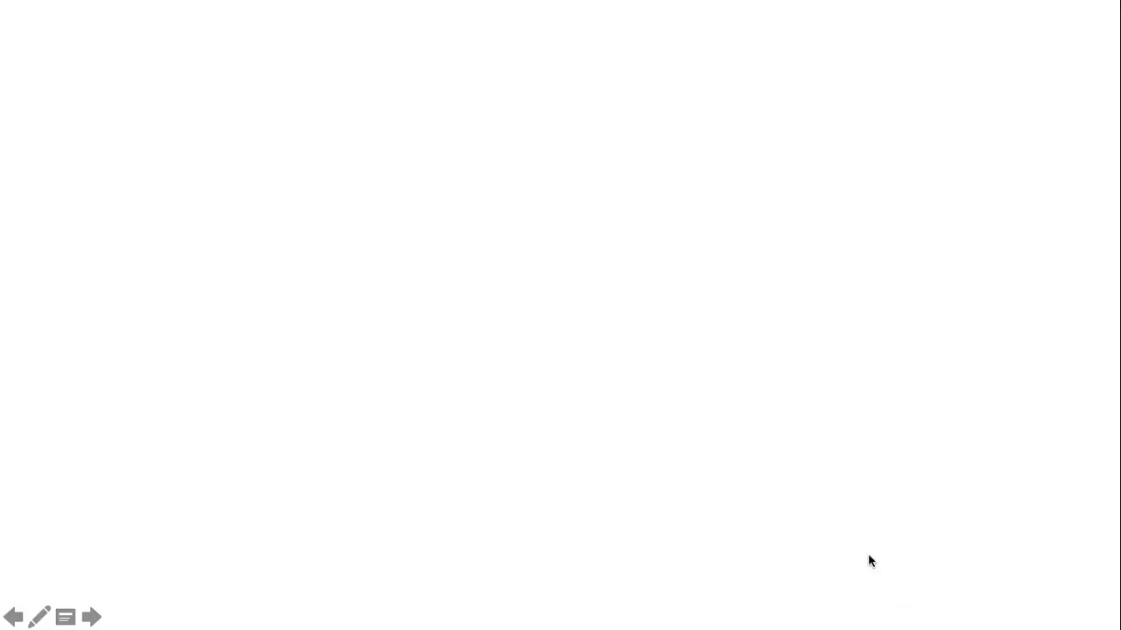
click(40, 617)
mouse_move(120, 588)
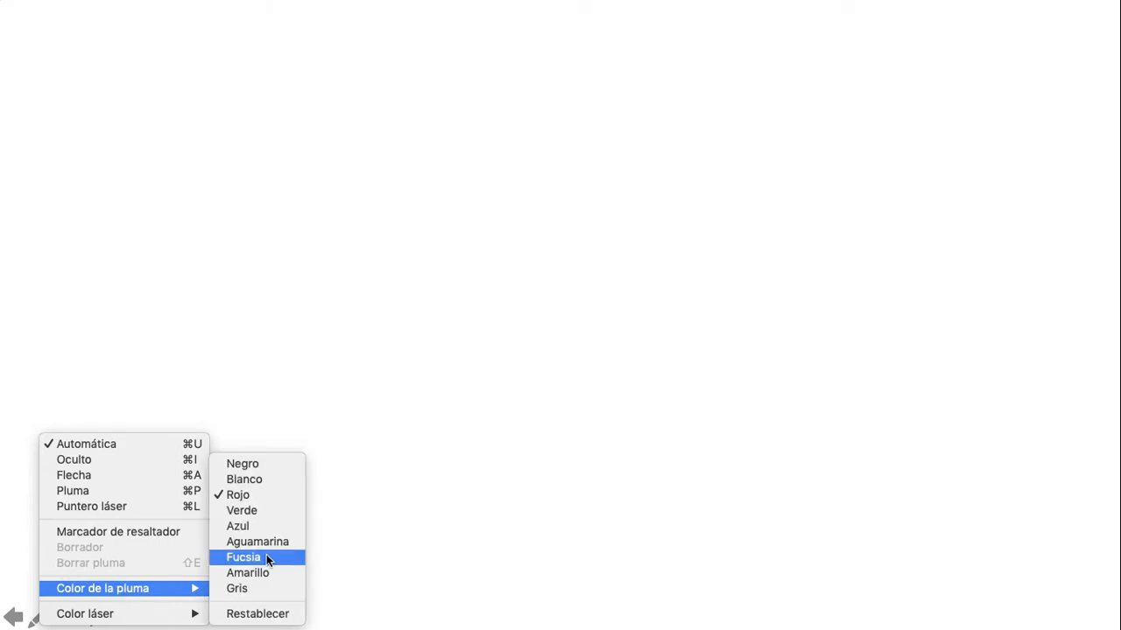
click(282, 509)
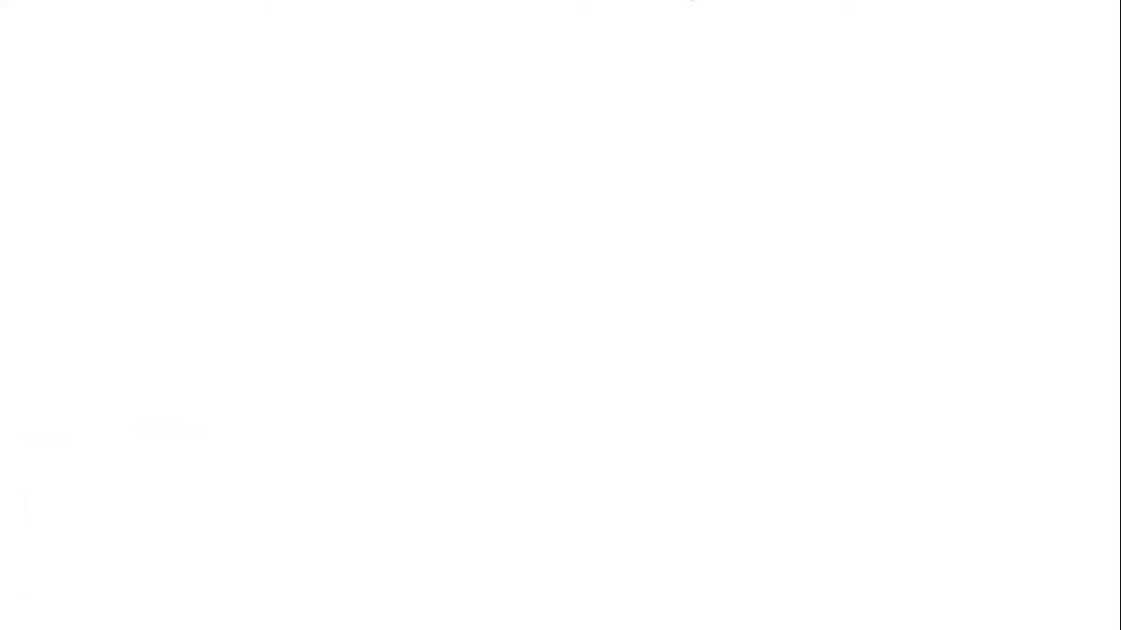
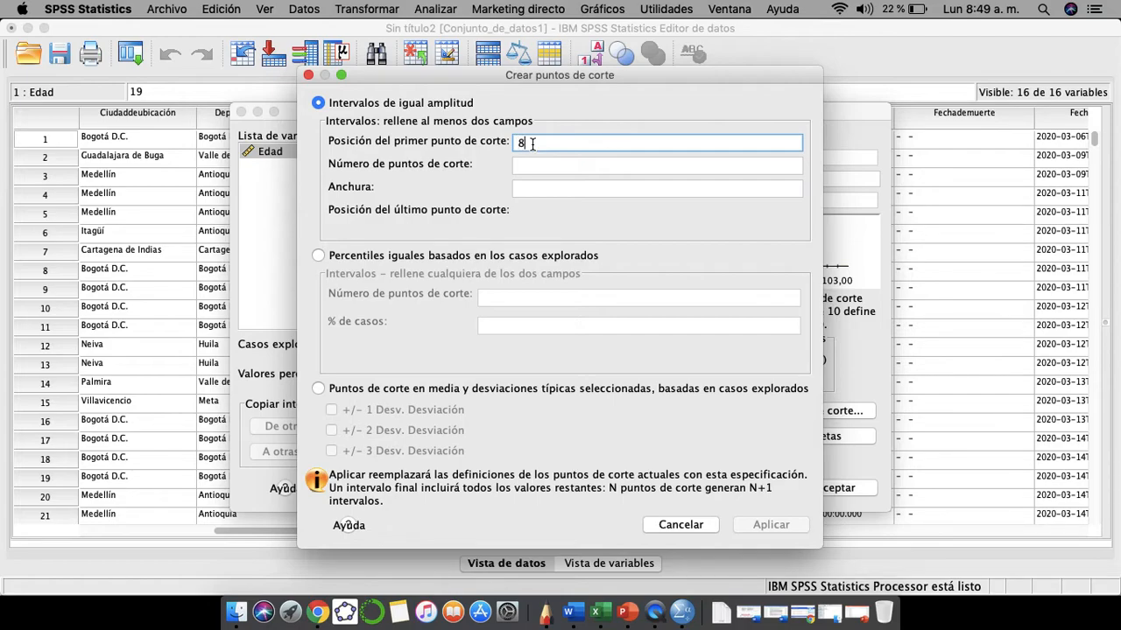
Apply equal-width cut points to Edad in SPSS, with the first cut point at 8, 12 cut points and a width of 7,917
click(541, 163)
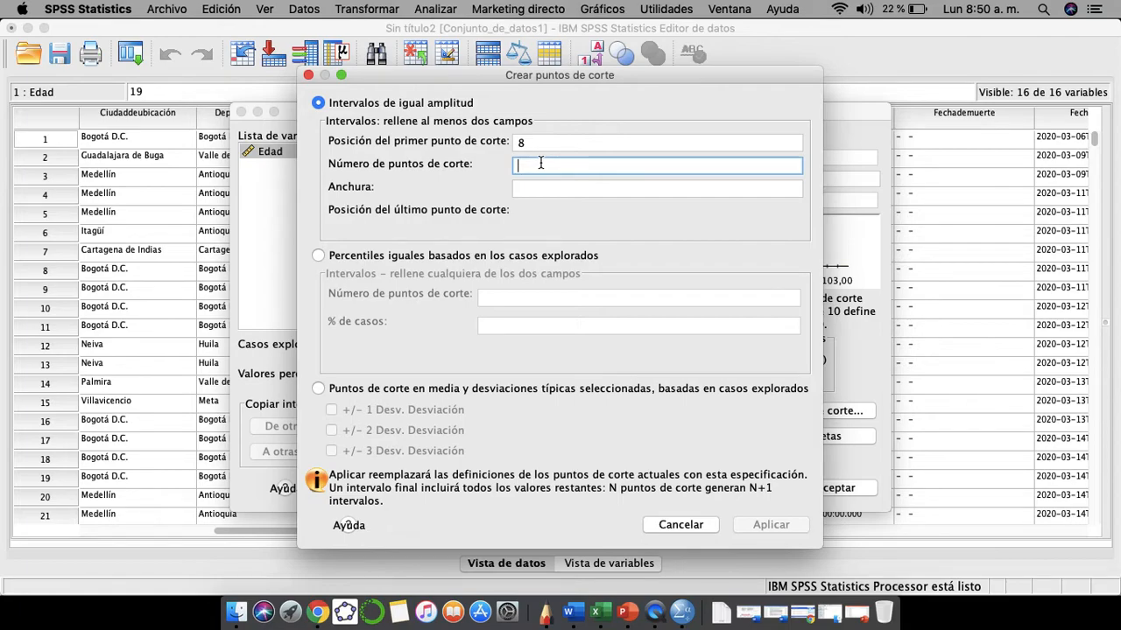
text(12)
key(Tab)
text(7,917)
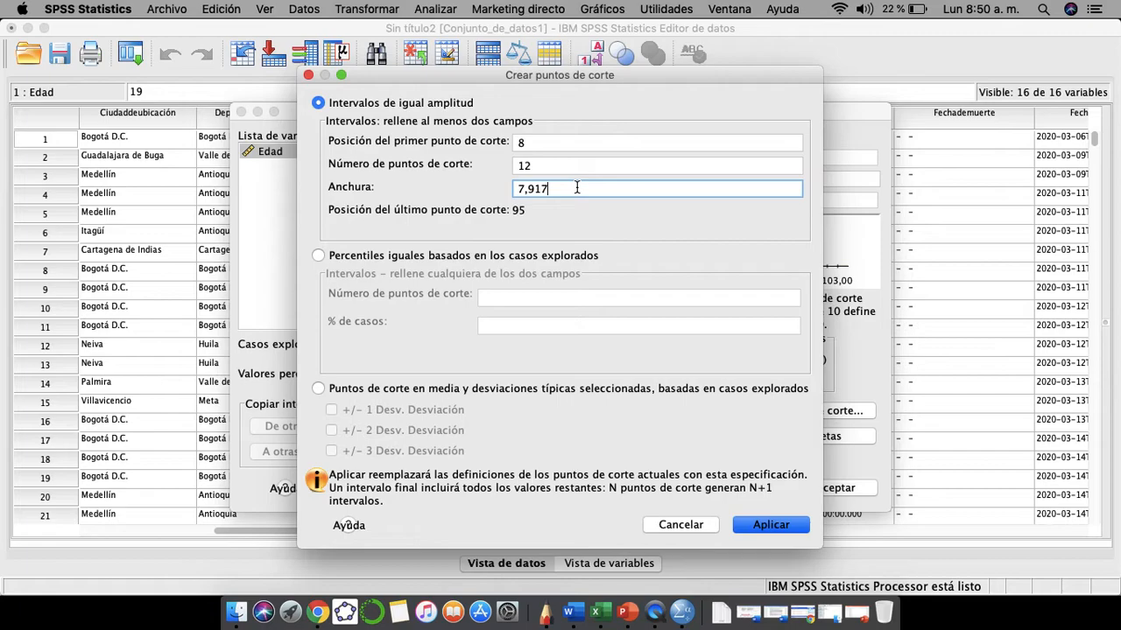
click(764, 526)
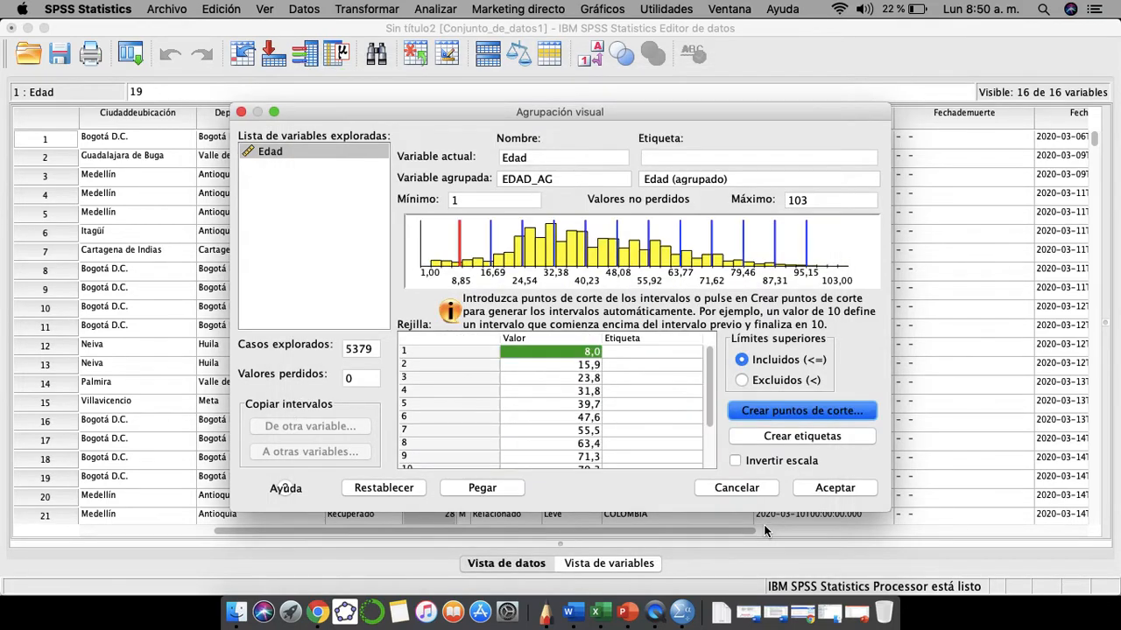
Label the first two age intervals in the cut point grid 1 - 8 and 9 - 16
click(619, 351)
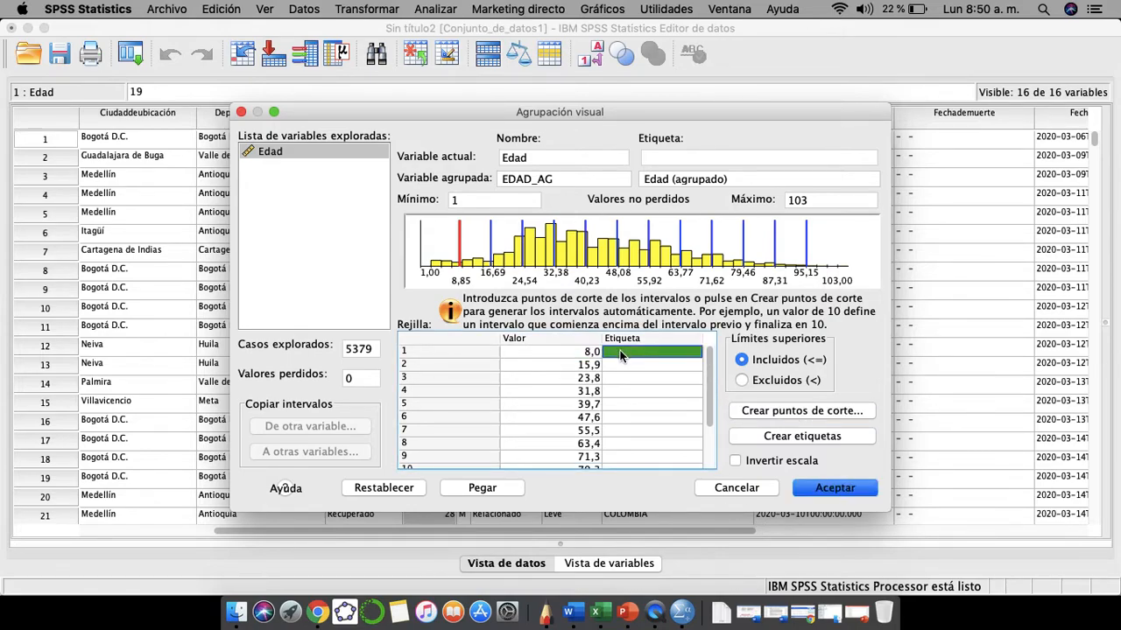
double_click(619, 351)
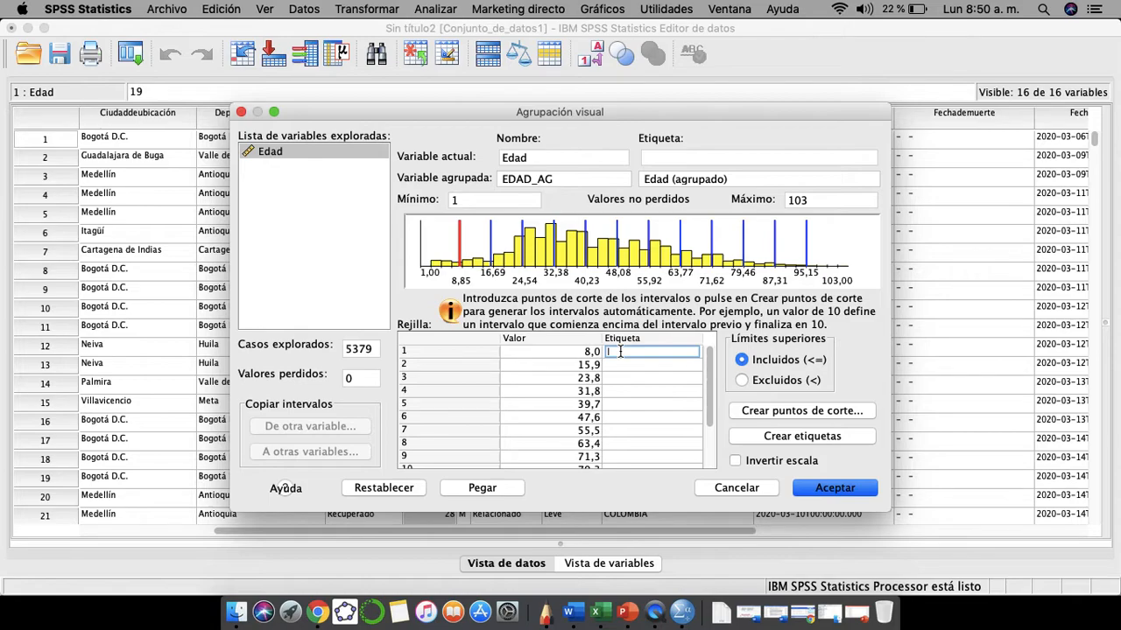
text(1 - 8)
click(626, 368)
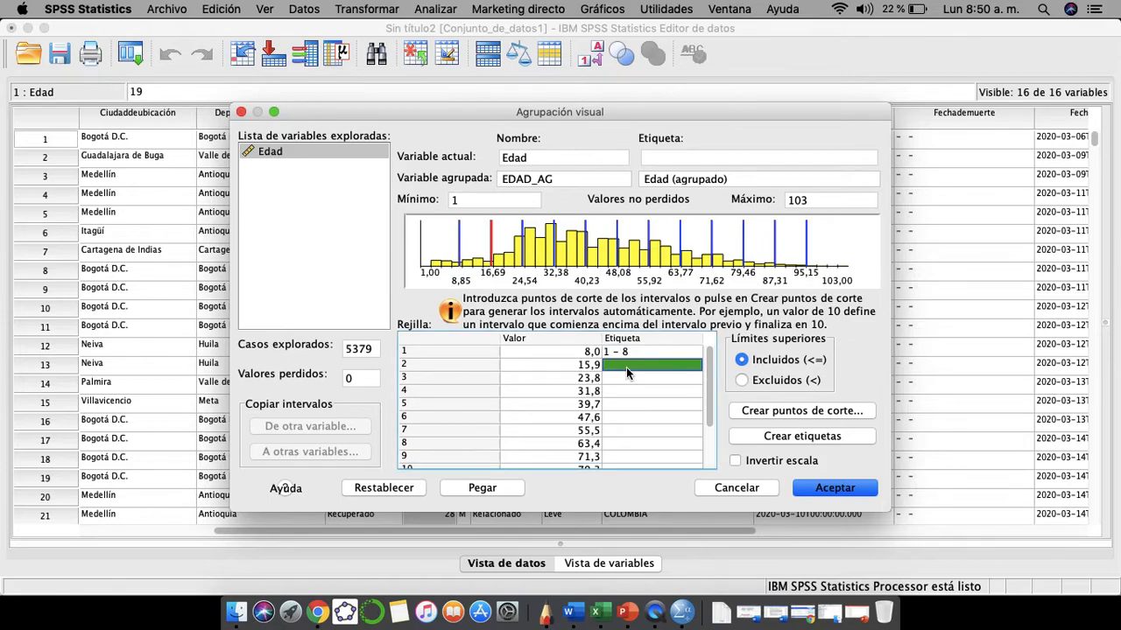
click(626, 367)
text(9)
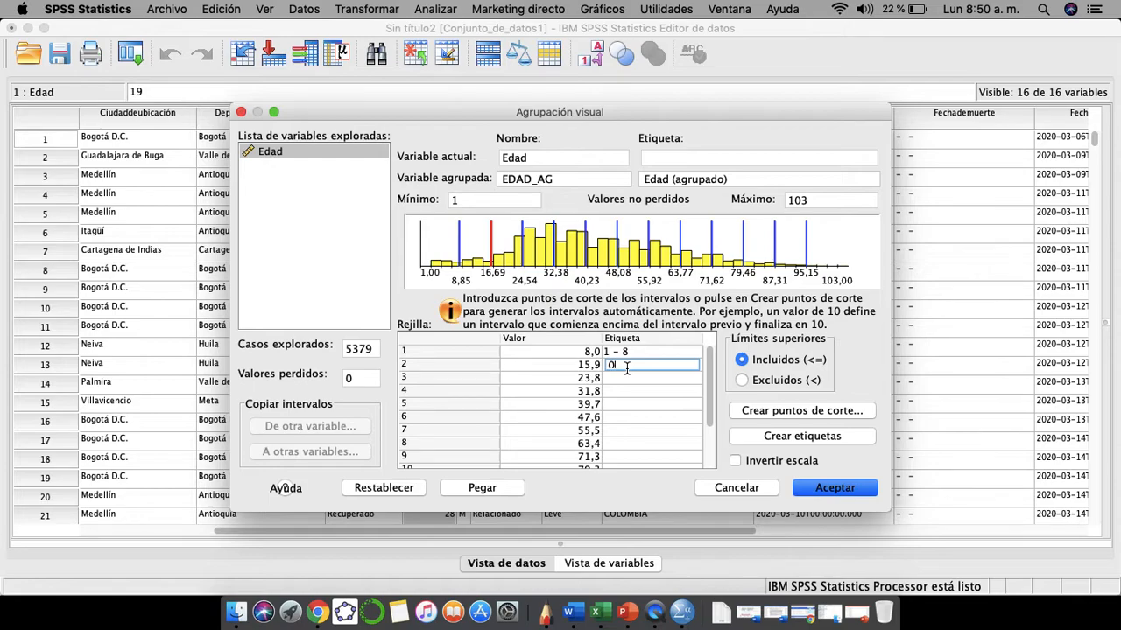
text( -)
text(16)
click(610, 369)
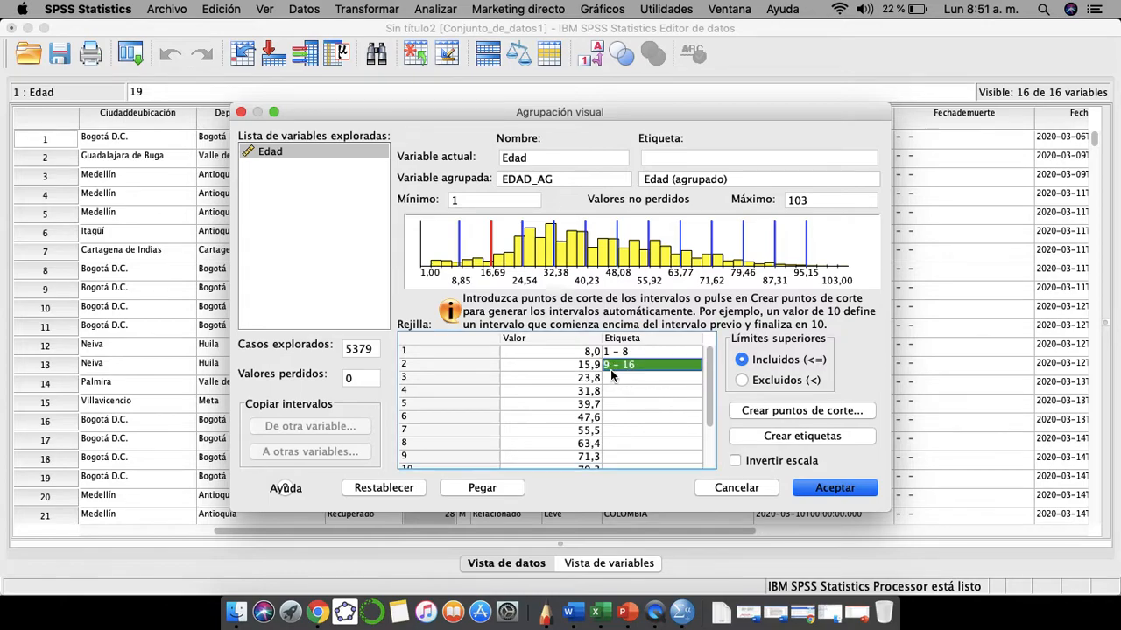
Label the third and fourth age intervals 17 - 23 and 24 - 31
click(610, 372)
click(611, 377)
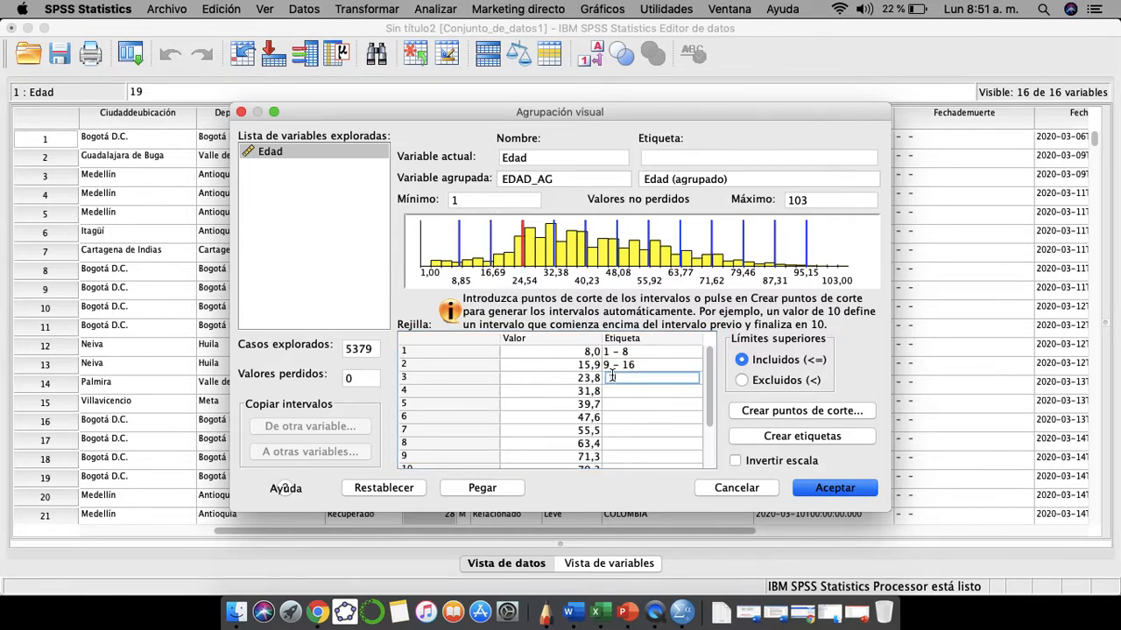
text(17 - 23)
click(617, 394)
text(24)
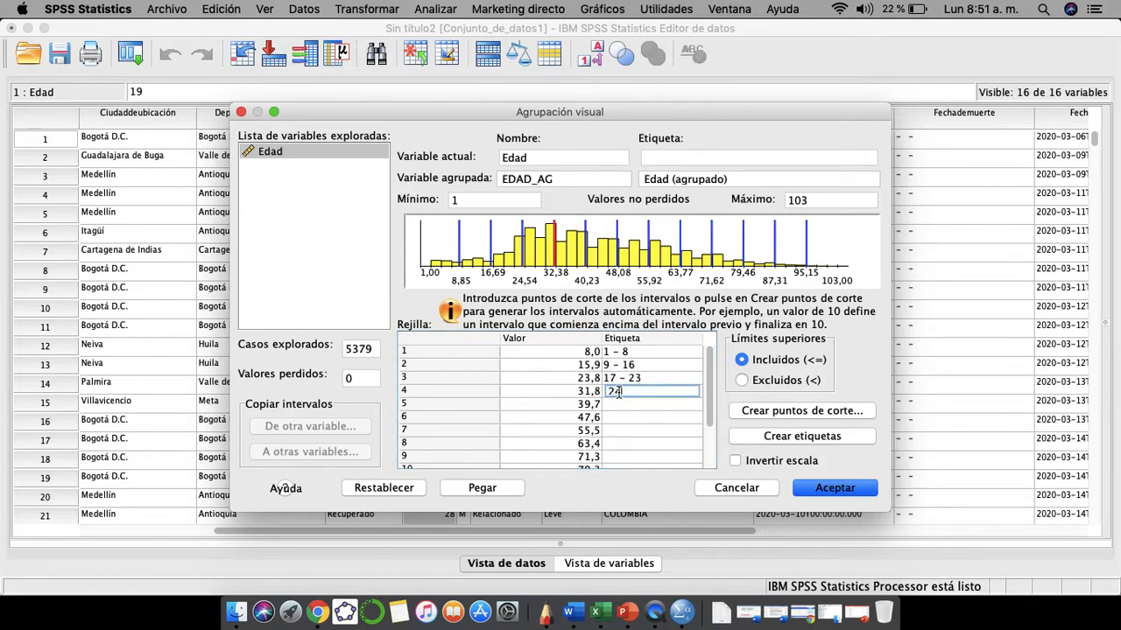
text( - 31)
key(Return)
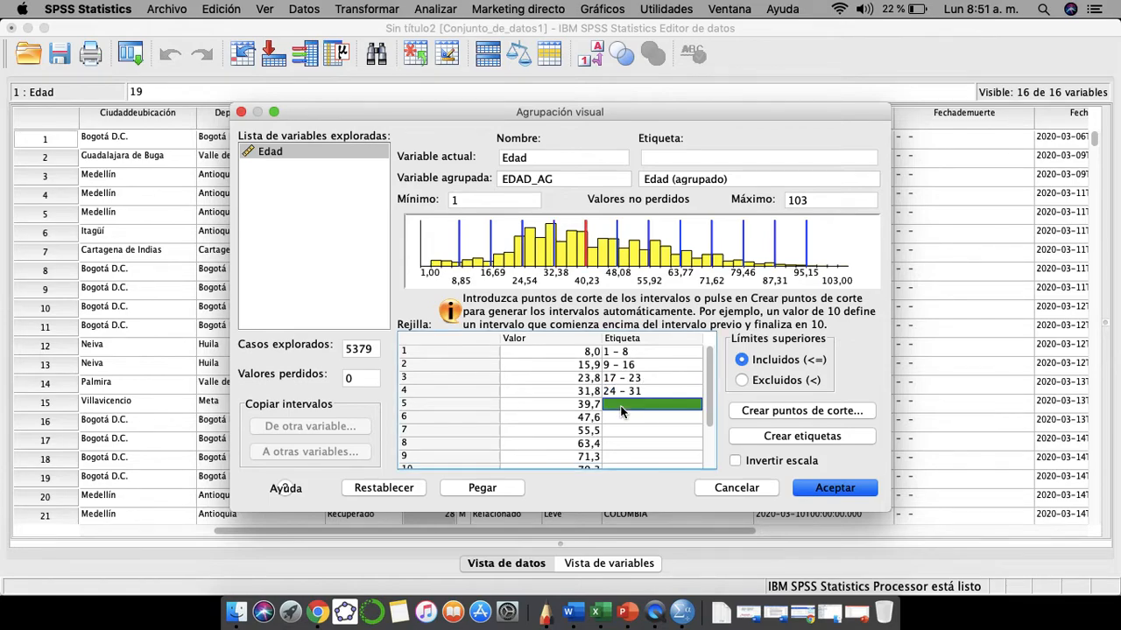
Label the fifth to seventh age intervals 32 - 39, 40 - 47 and 48 - 55
text(32)
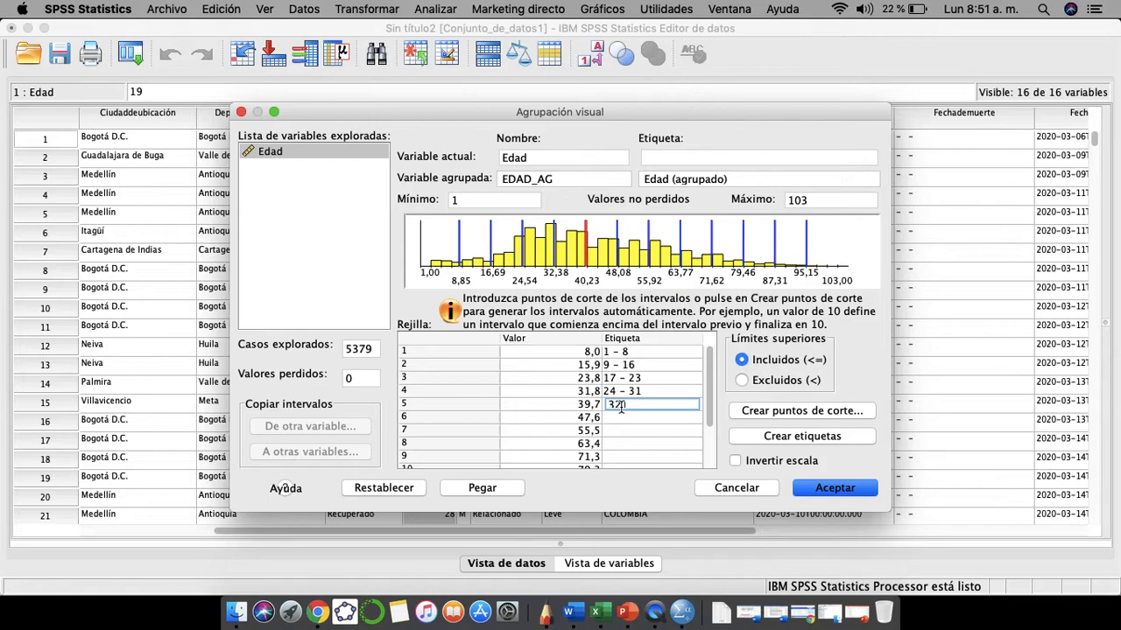
text( - 39)
key(Return)
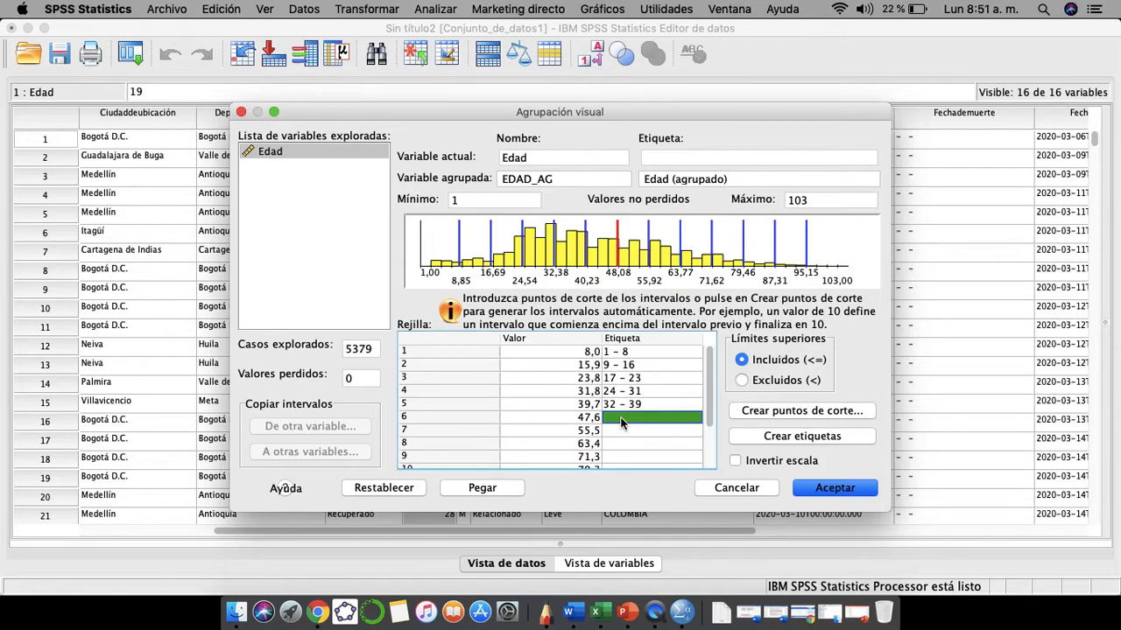
text(40 - 47)
key(Return)
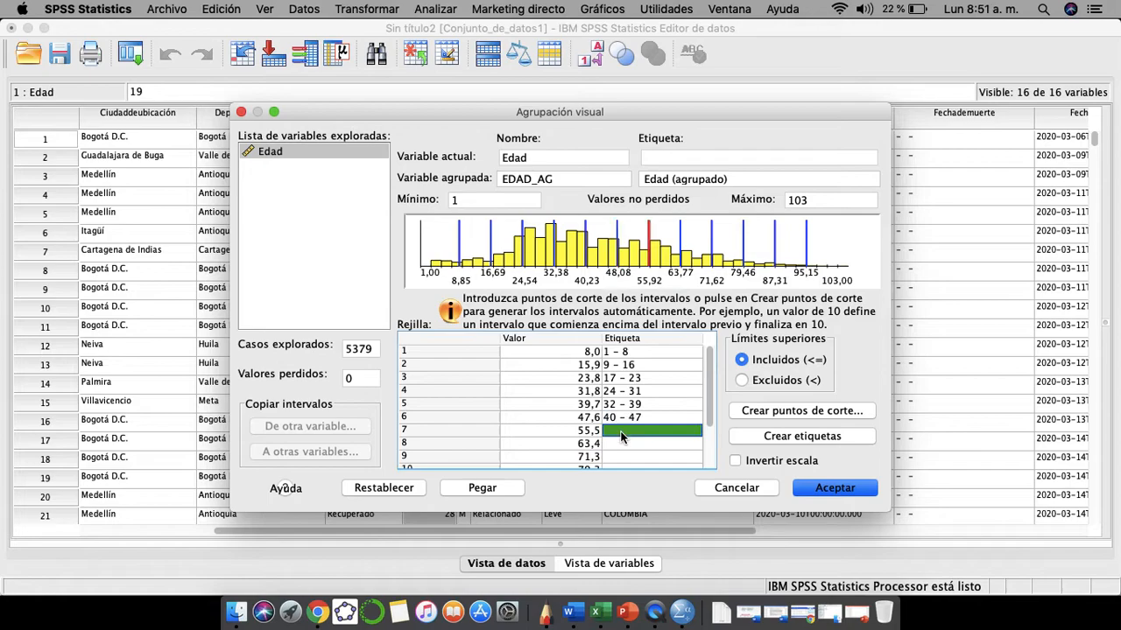
text(48)
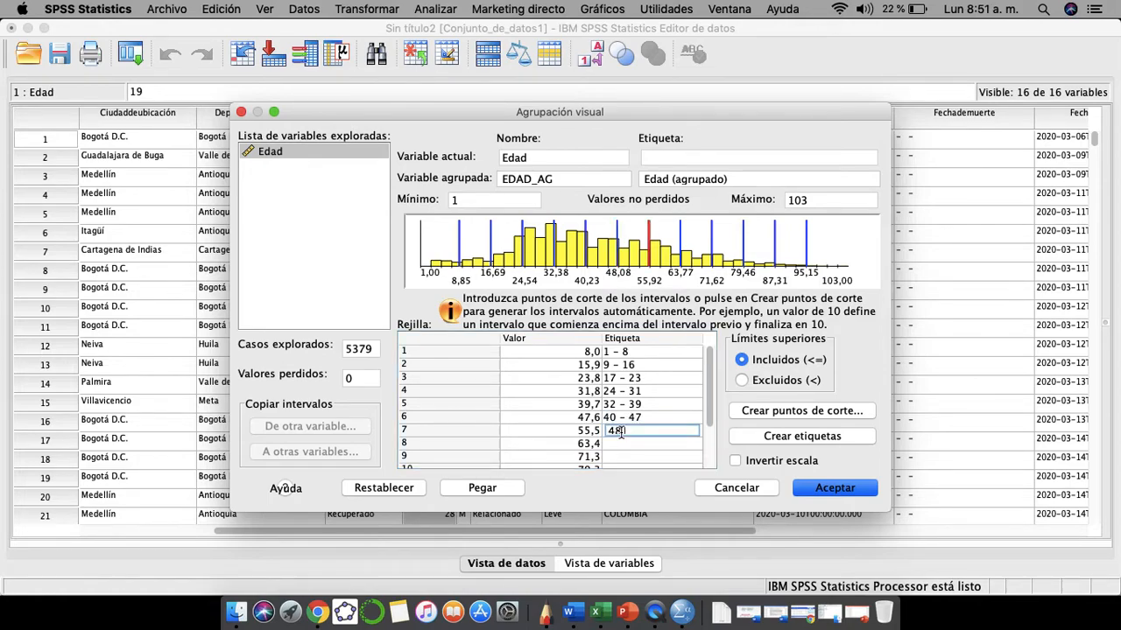
text( - 55)
Label the eighth to tenth age intervals 56 - 63, 64 - 71 and 72 - 79
scroll(621, 433, down, 4)
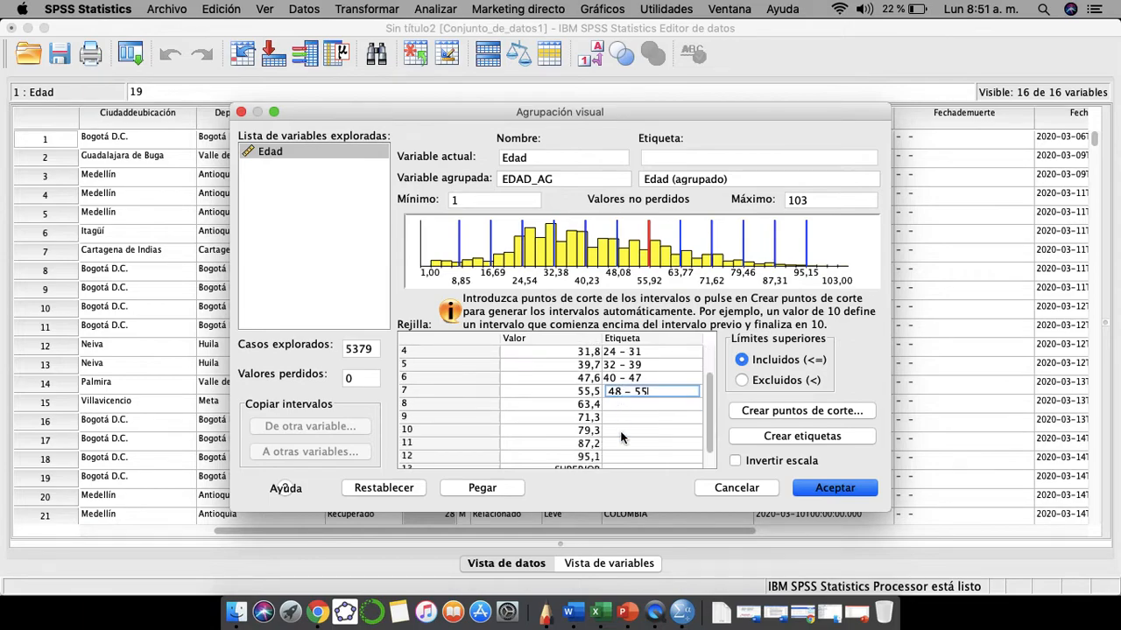
click(622, 390)
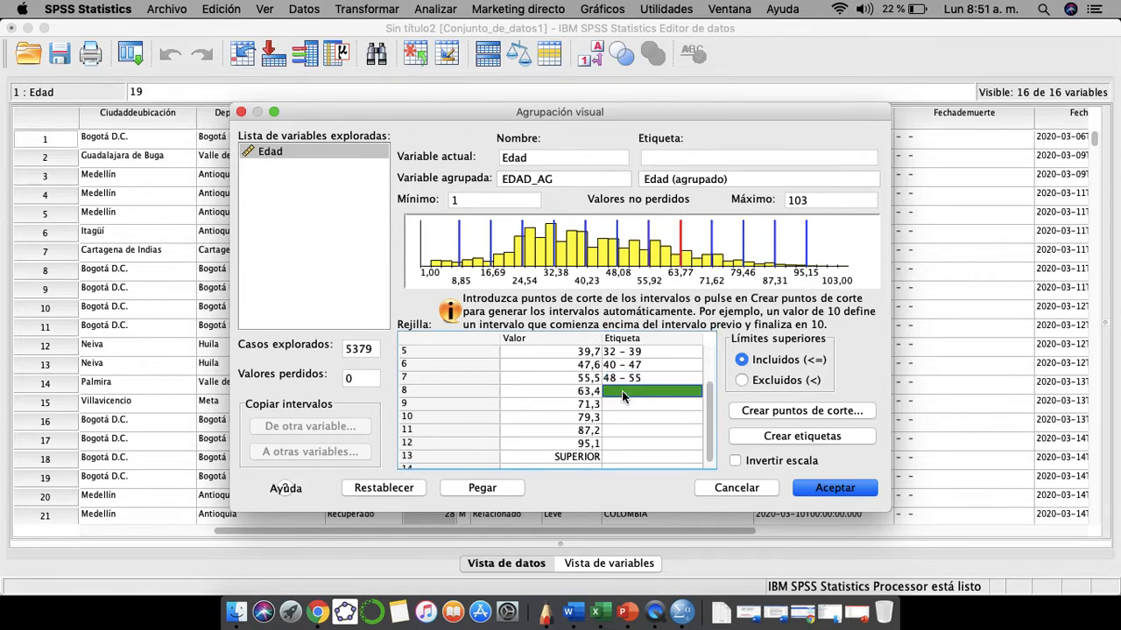
text(56 -)
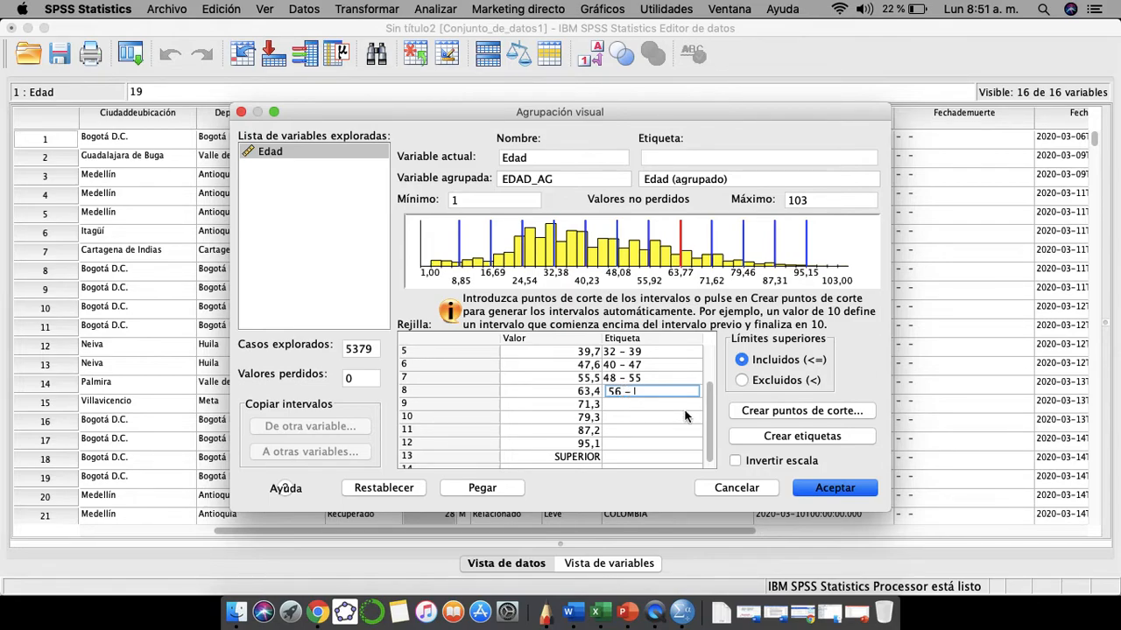
text(63)
click(650, 406)
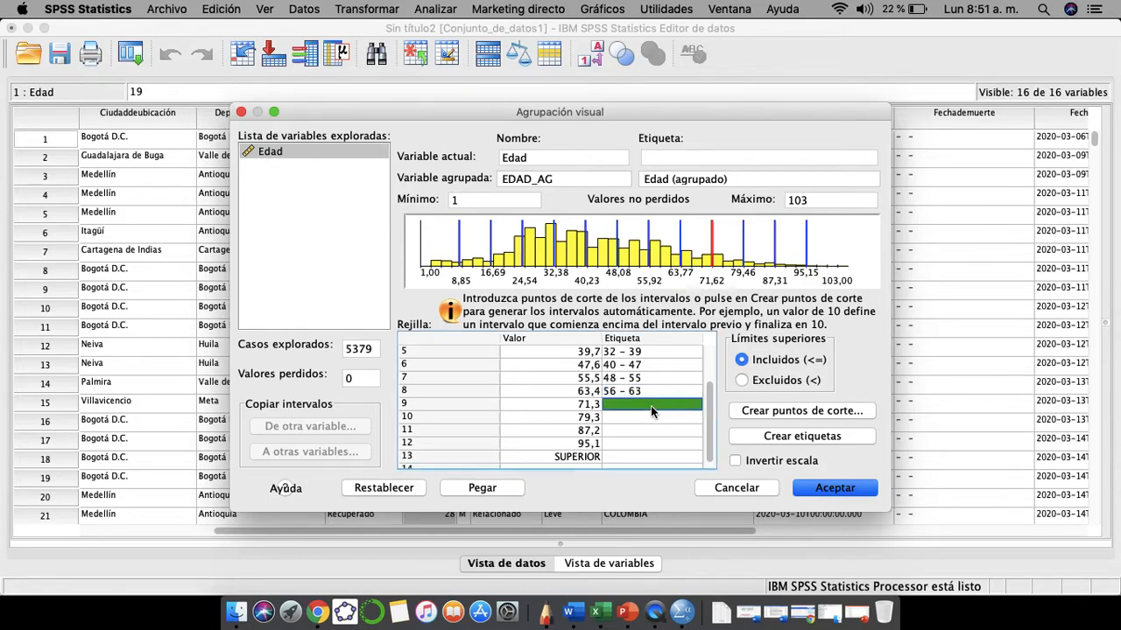
text(64 - 71)
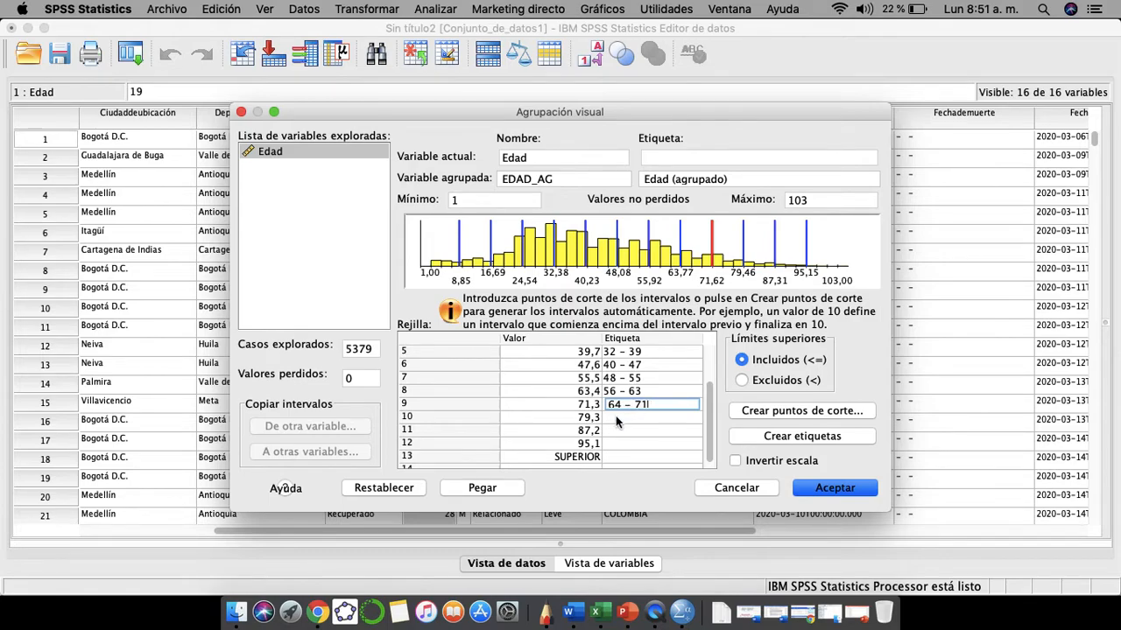
click(615, 417)
text(72)
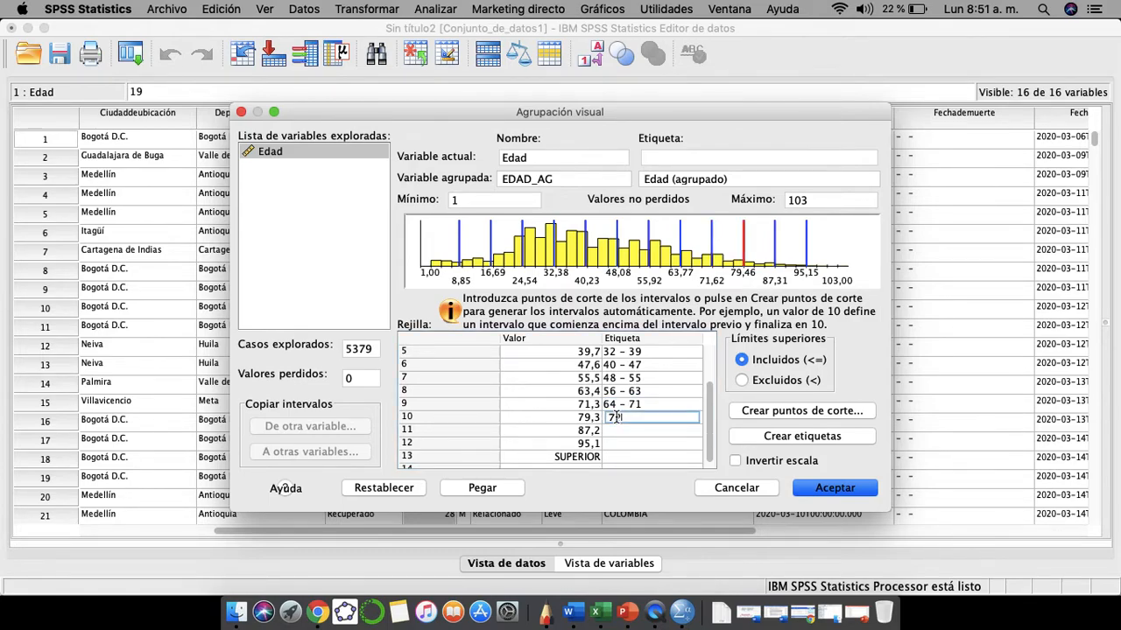
text( - 79)
Label the eleventh and twelfth age intervals 80 - 87 and 88 - 95
click(614, 429)
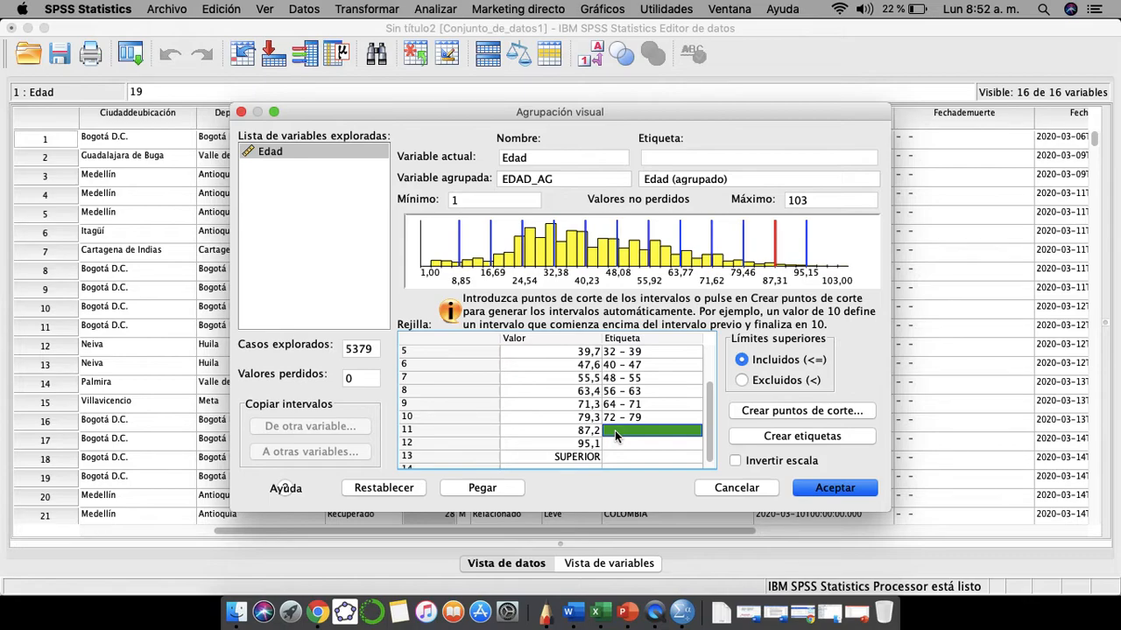
text(80)
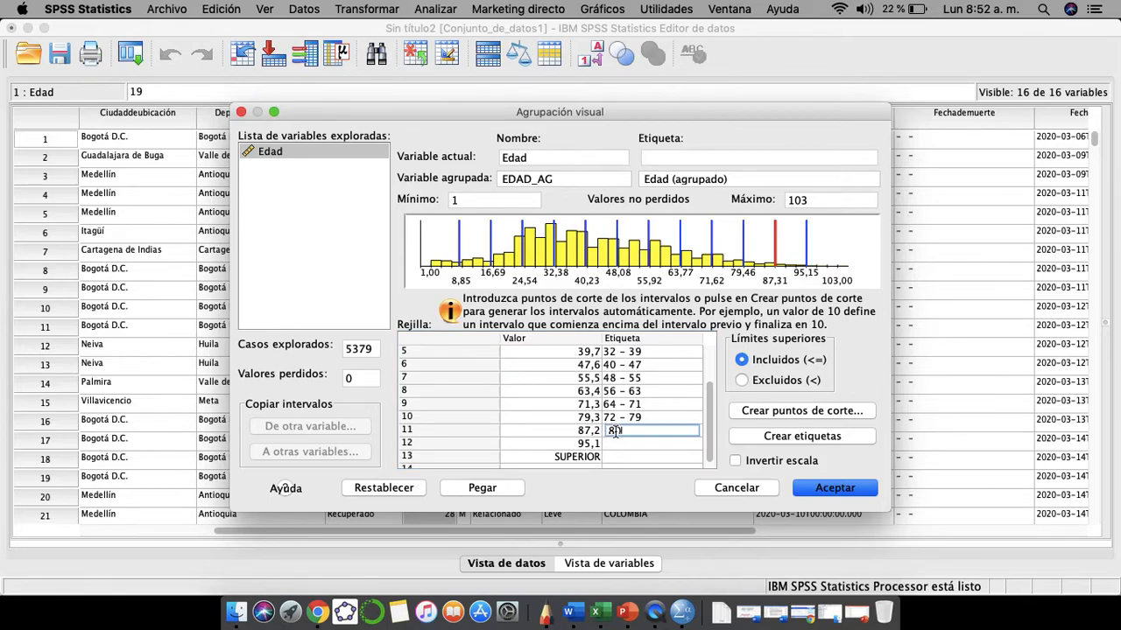
text( -)
text( 97)
key(BackSpace)
key(BackSpace)
text(87)
click(611, 443)
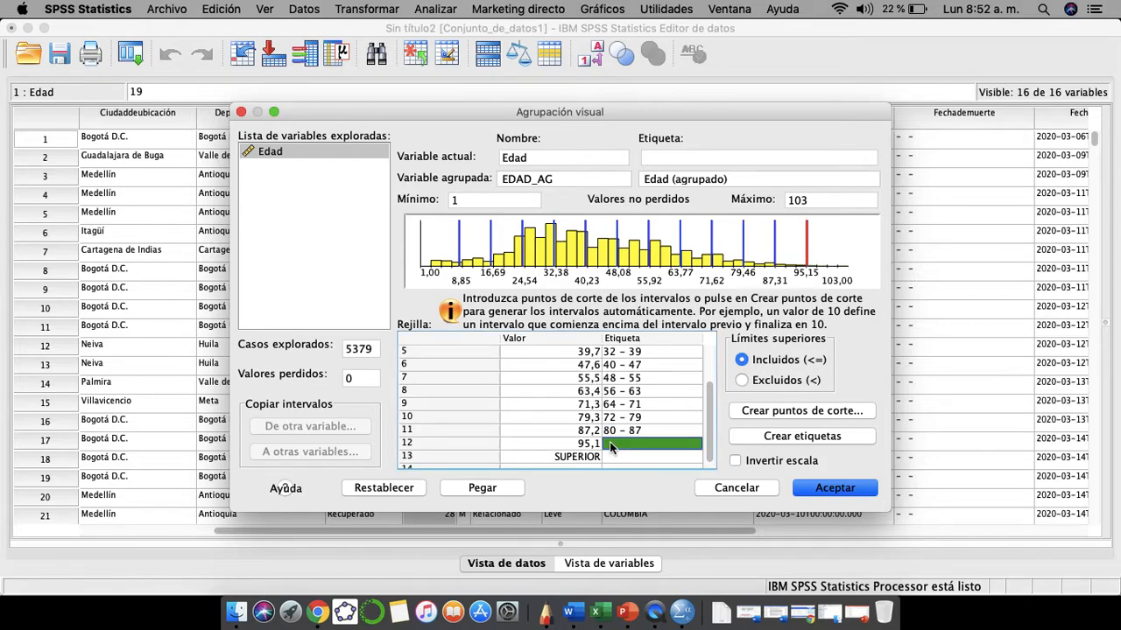
double_click(609, 441)
text(88)
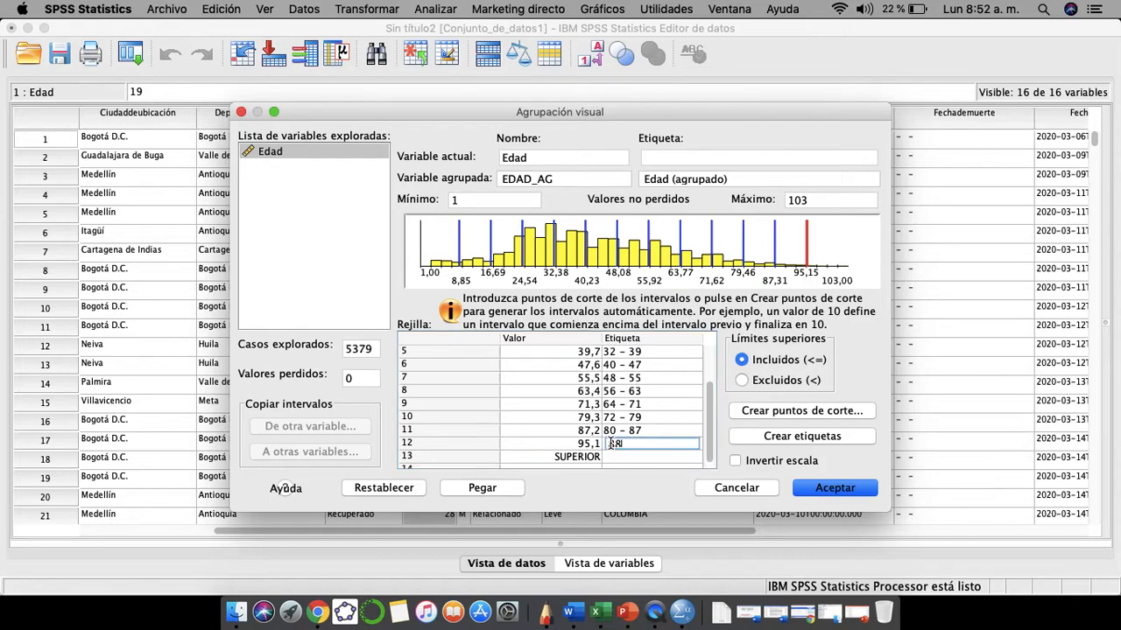
text( -)
text(95)
Label the SUPERIOR interval 96 - 103 and accept the visual binning to create the EDAD_AG variable
click(613, 460)
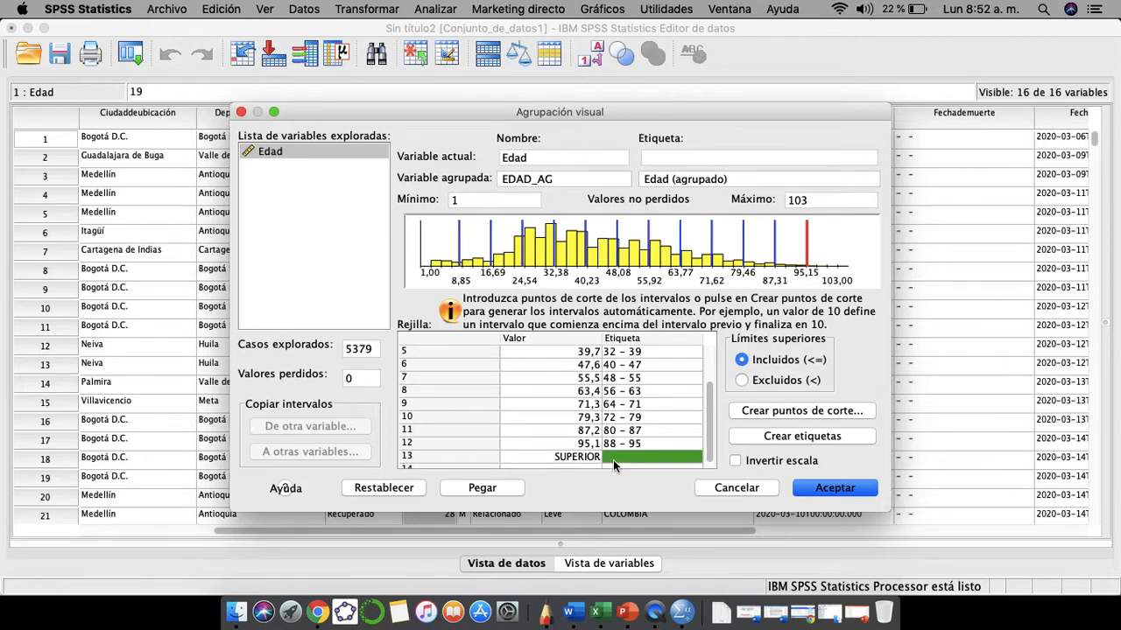
text(9)
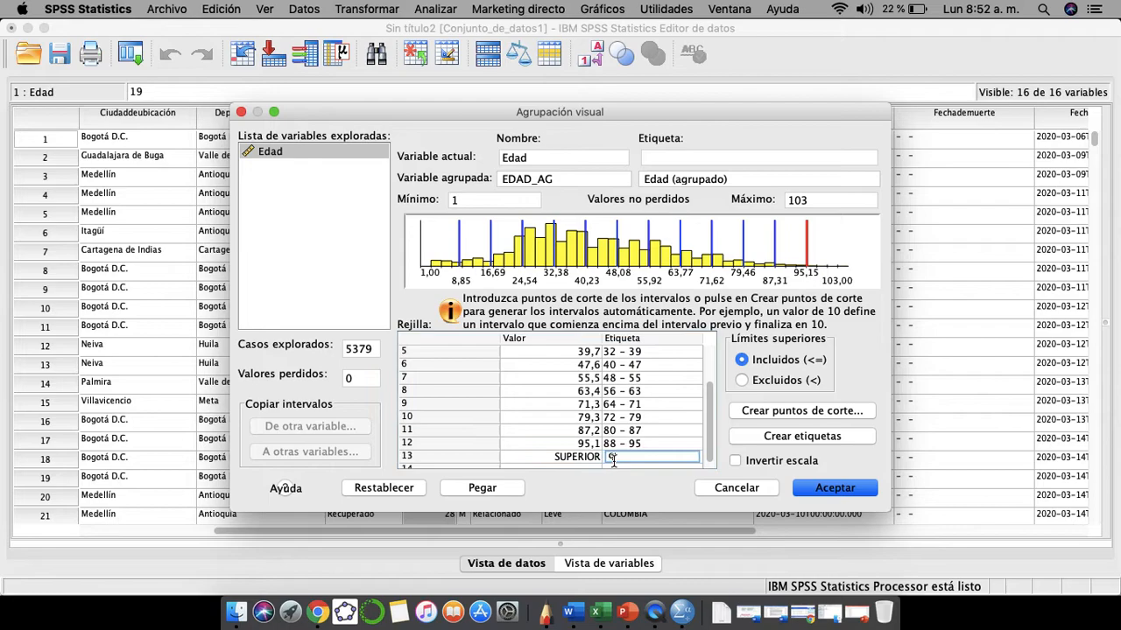
text(6)
text(- 103)
click(831, 491)
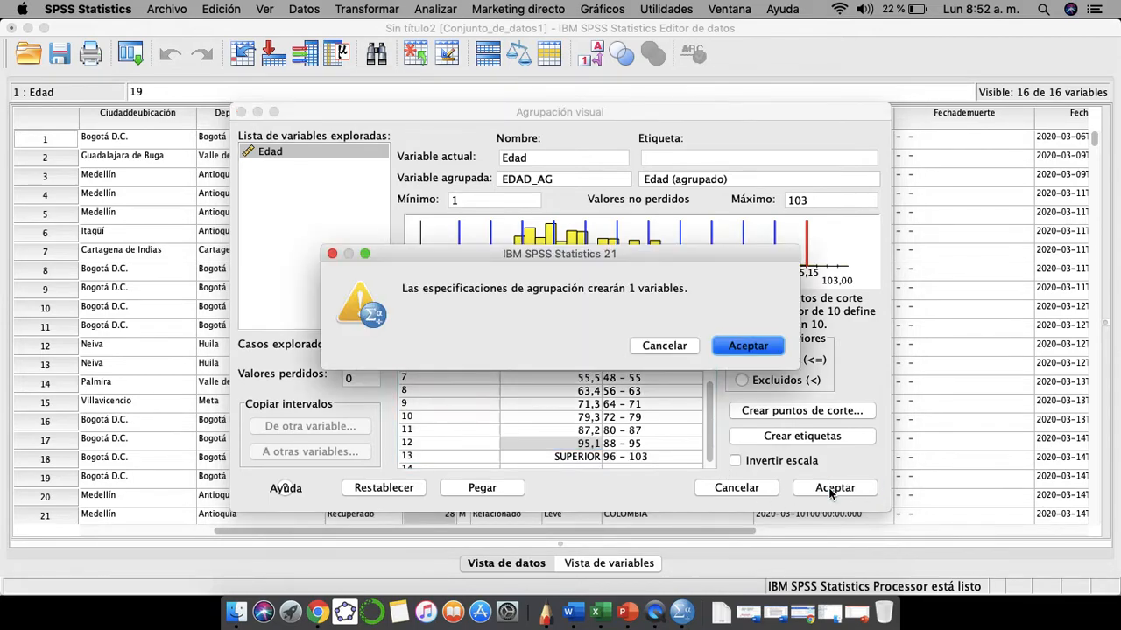
click(750, 351)
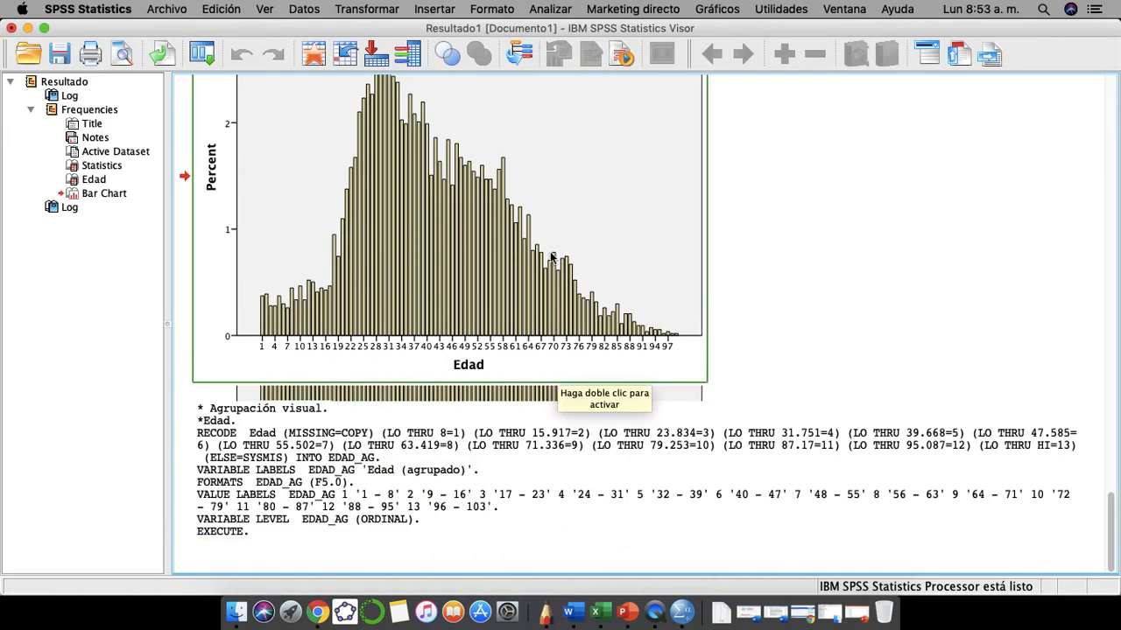
Open the Frequencies analysis (Frecuencias) and remove Edad from its variables to analyse
click(379, 10)
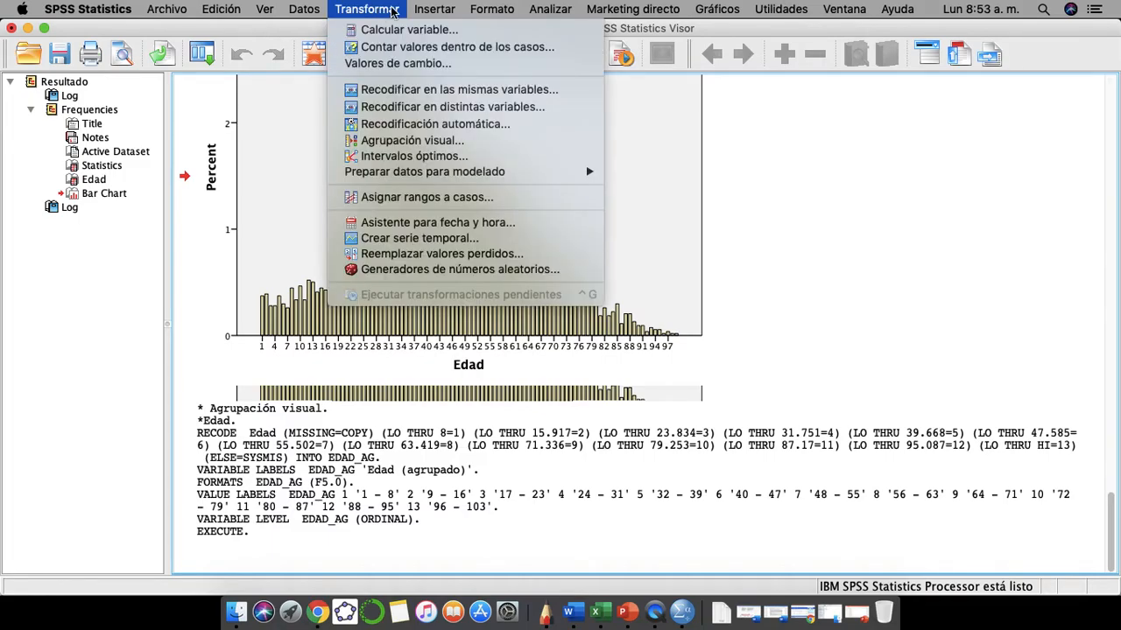
mouse_move(448, 10)
mouse_move(552, 12)
mouse_move(575, 44)
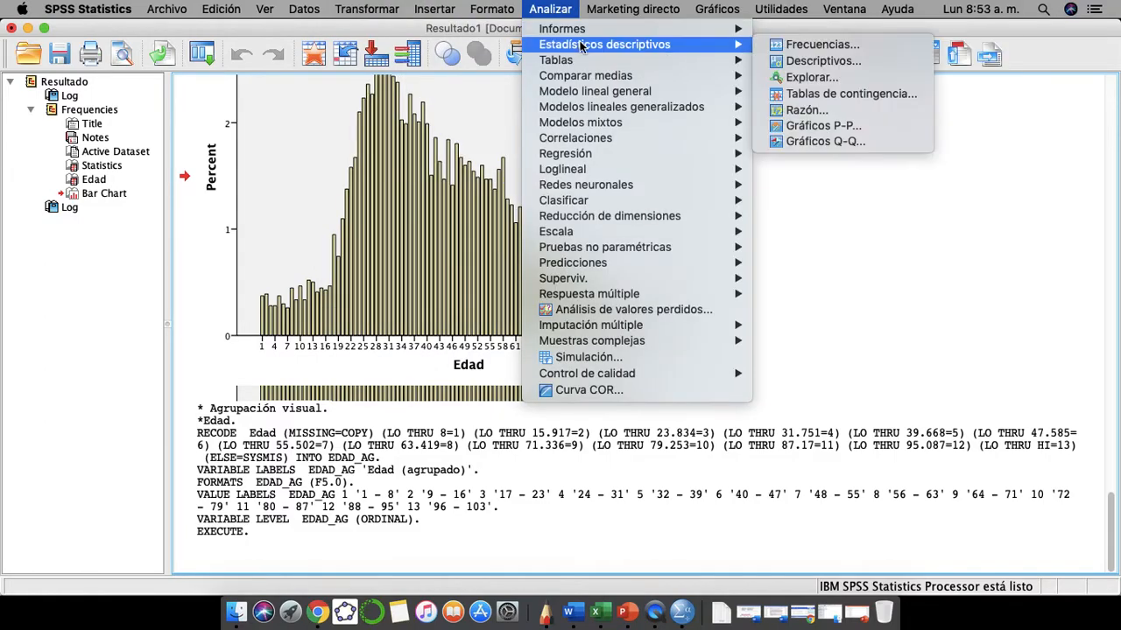
click(794, 44)
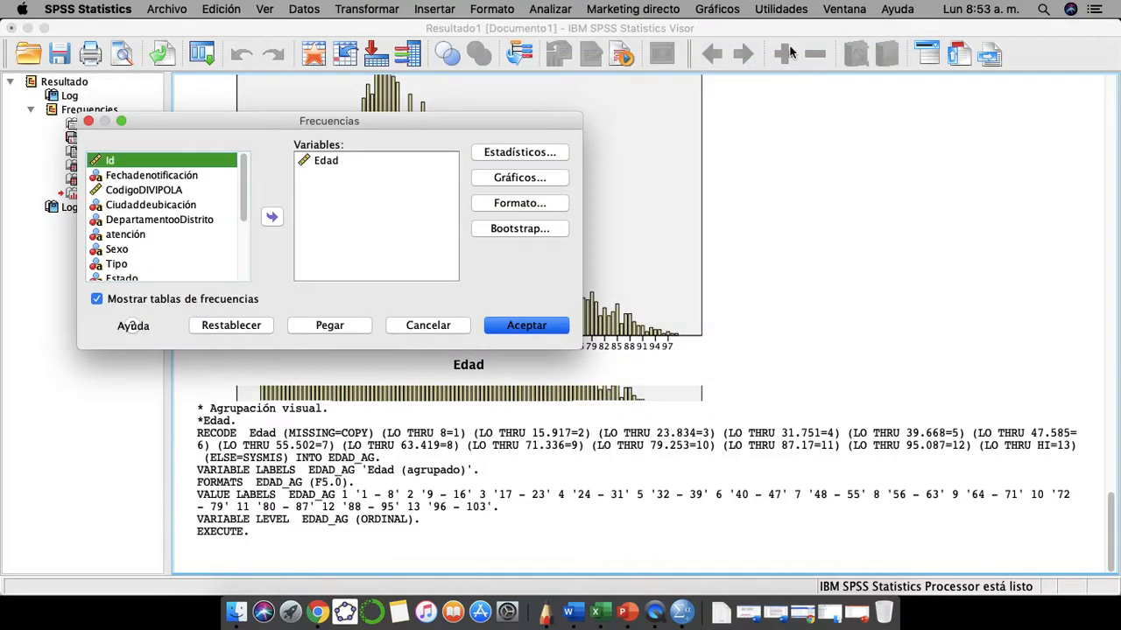
click(333, 160)
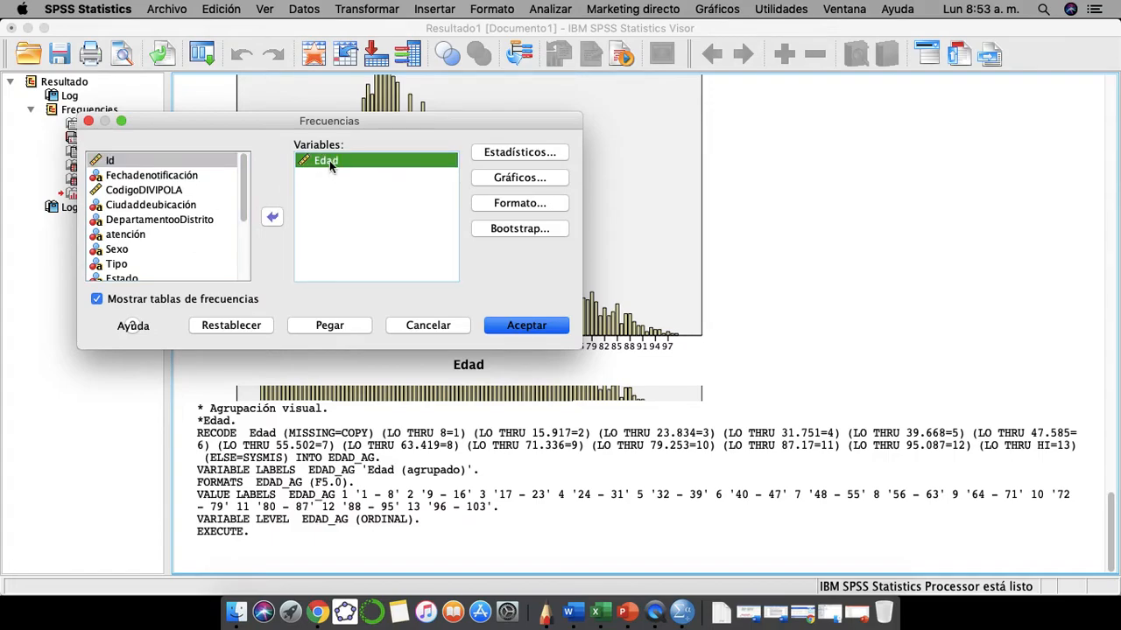
click(272, 217)
Add Edad (agrupado) [EDAD_AG] as the analysis variable, run the frequencies and view the resulting table and bar chart
scroll(166, 246, down, 4)
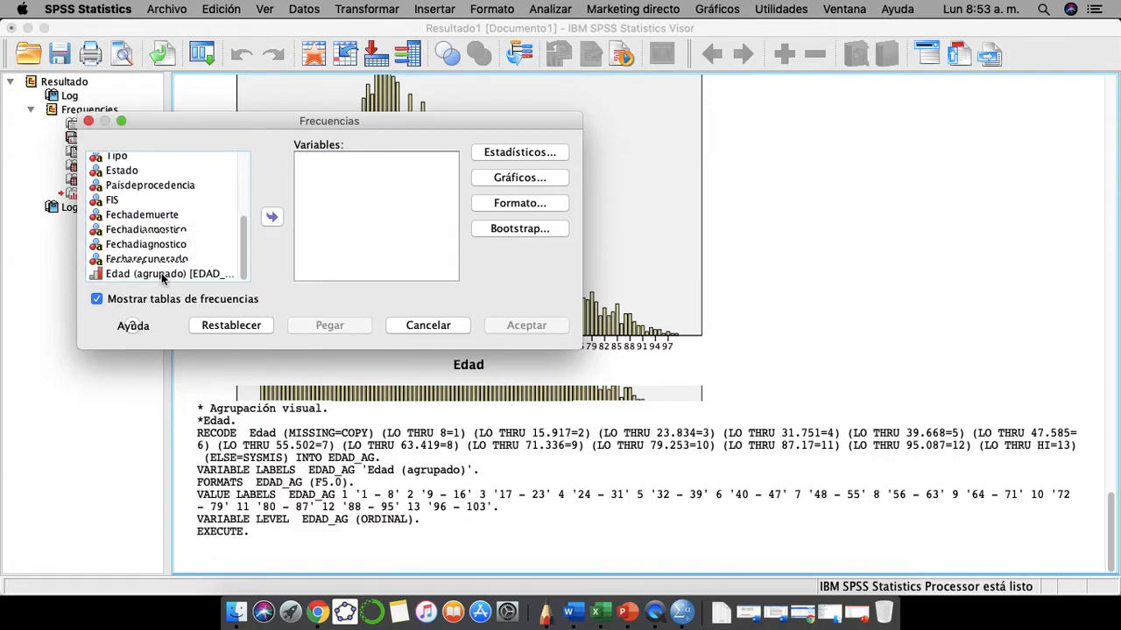
click(161, 274)
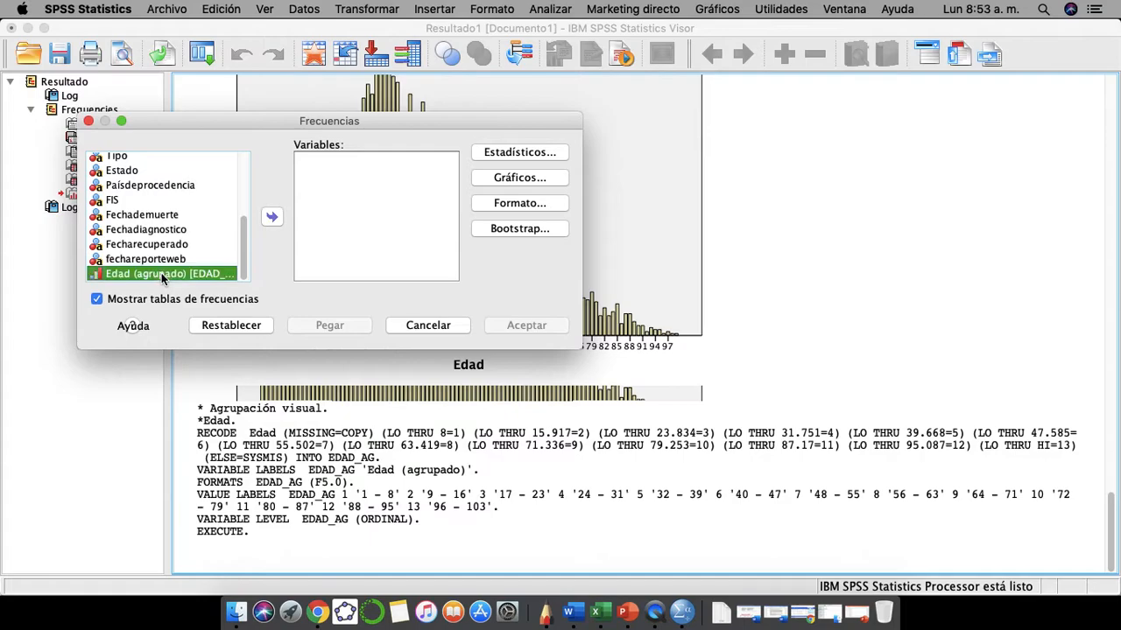
click(271, 217)
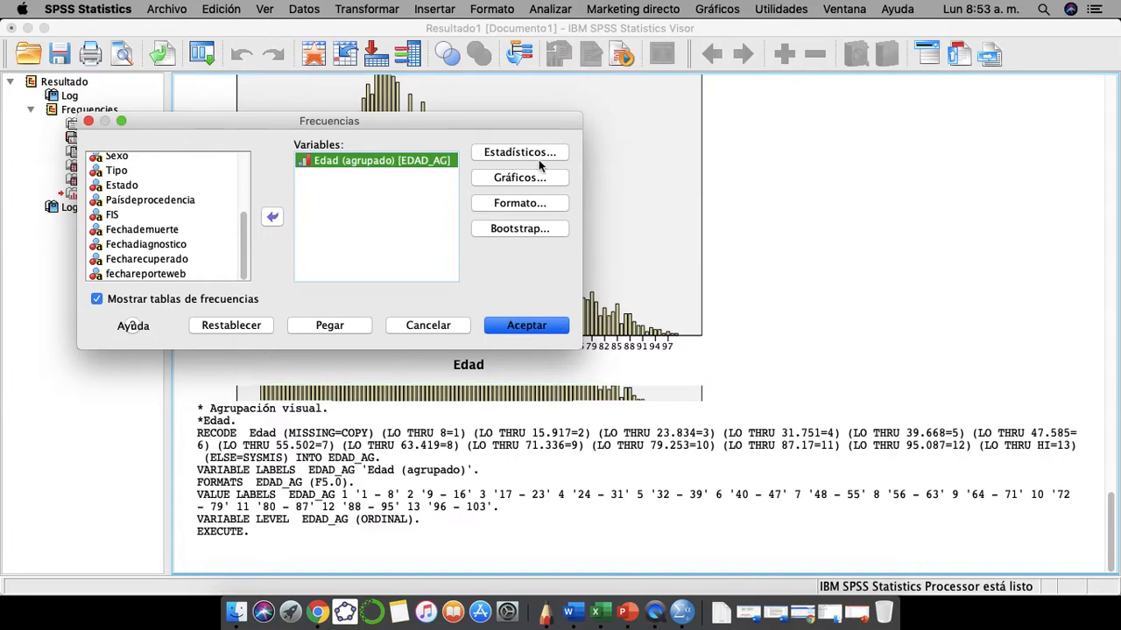
click(534, 329)
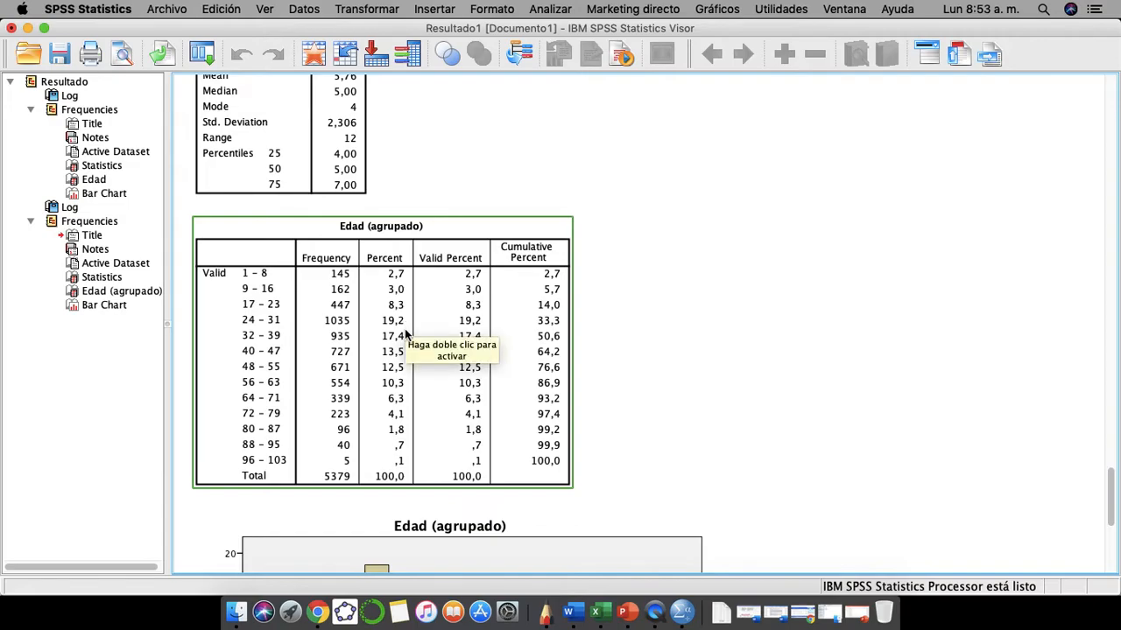
scroll(407, 333, down, 5)
scroll(409, 359, down, 1)
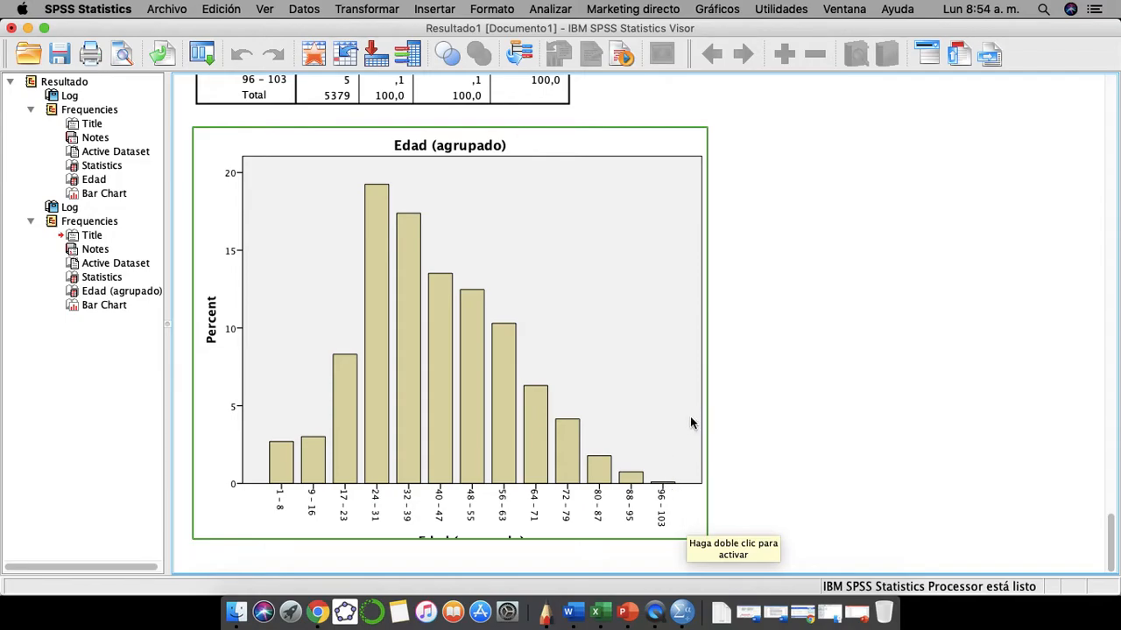
Review the Edad (agrupado) frequency table and compare it with its bar chart
scroll(690, 423, up, 6)
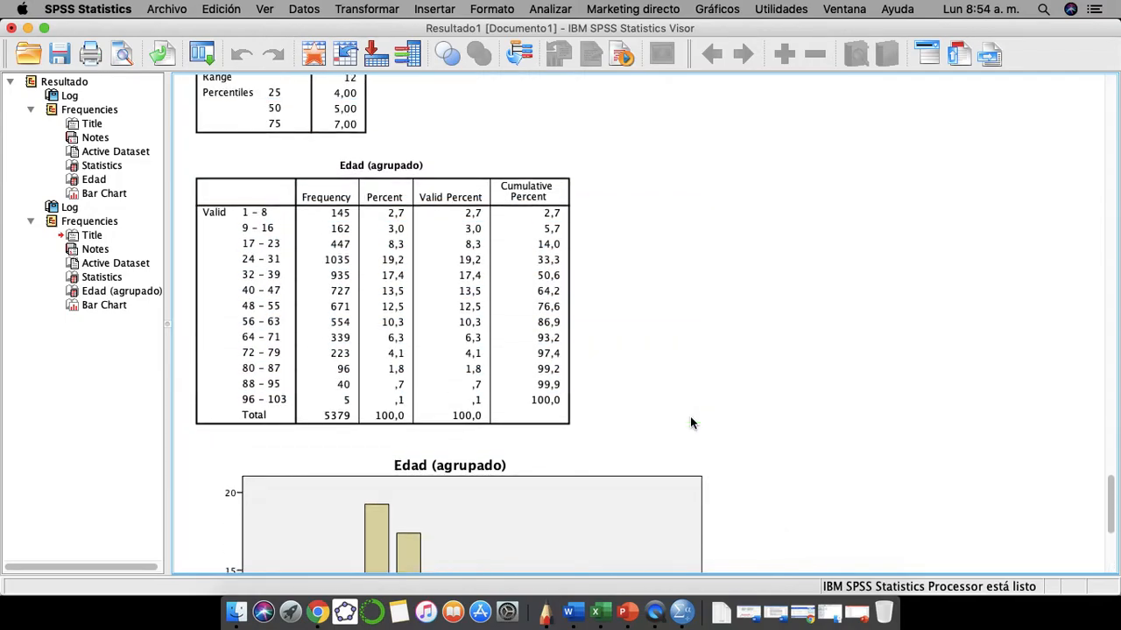
scroll(690, 422, down, 5)
scroll(690, 422, down, 2)
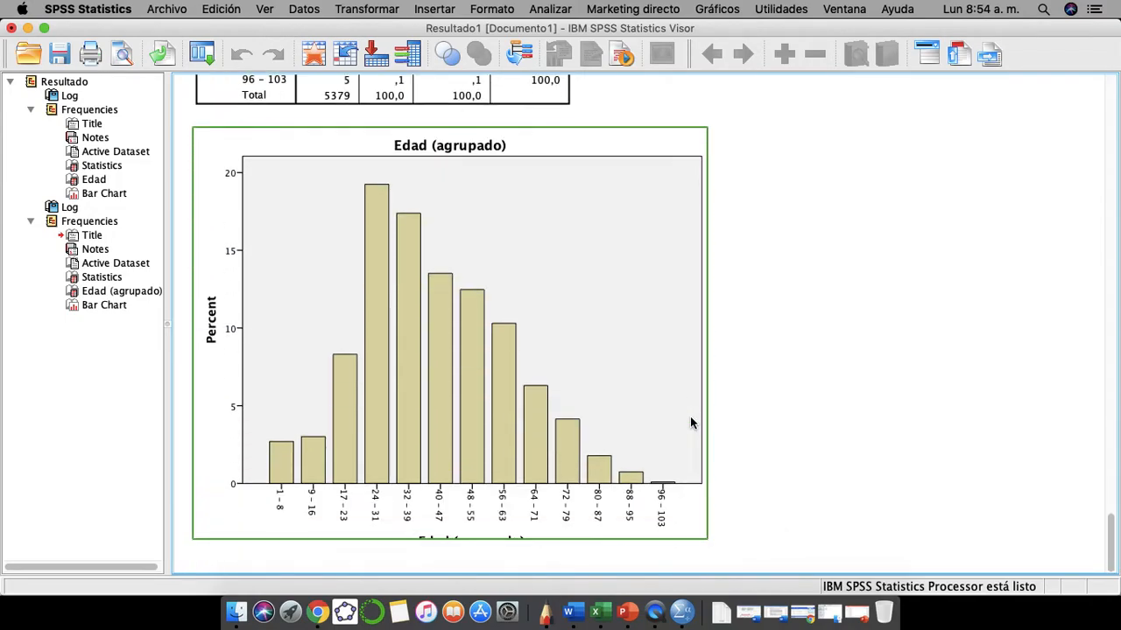
Open the print preview (Presentación preliminar) of the output document
click(349, 109)
click(168, 9)
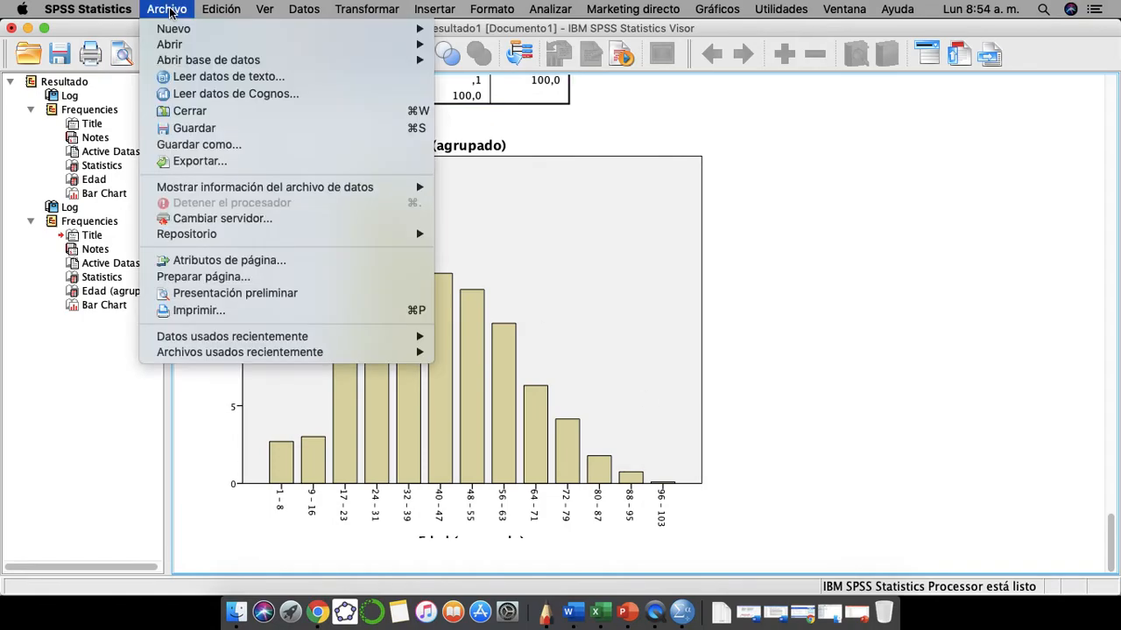
mouse_move(227, 11)
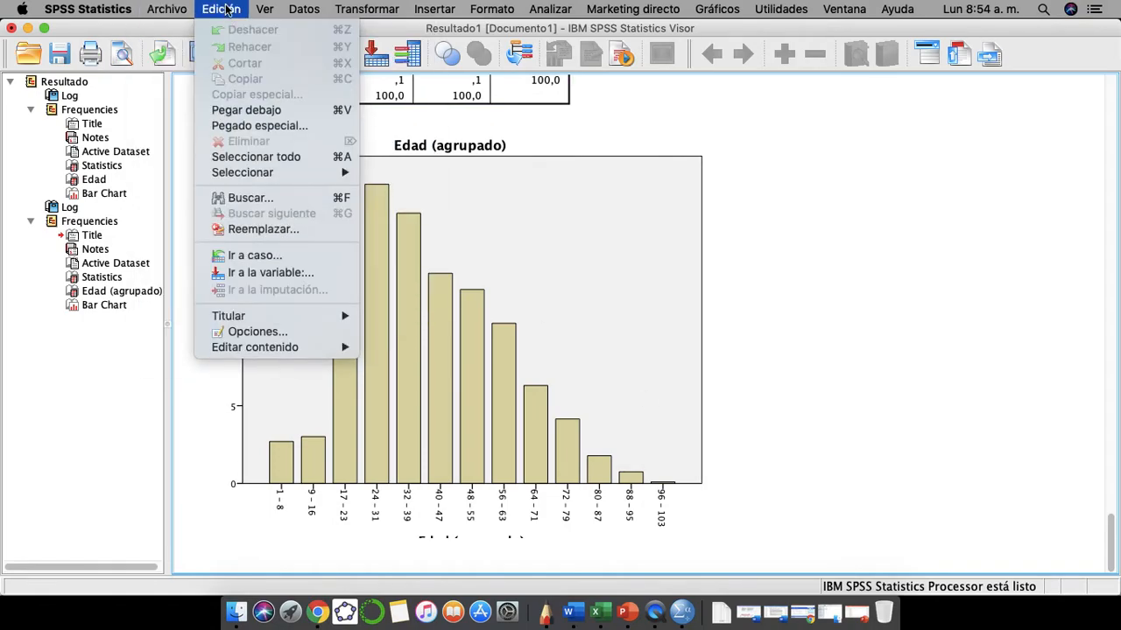
mouse_move(276, 10)
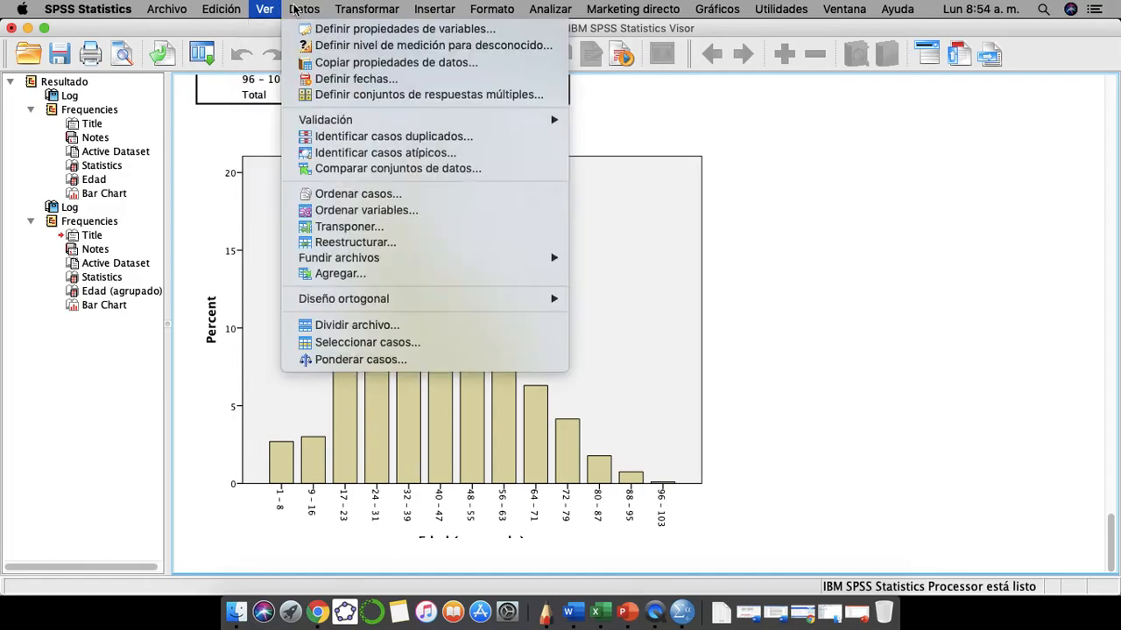
mouse_move(154, 12)
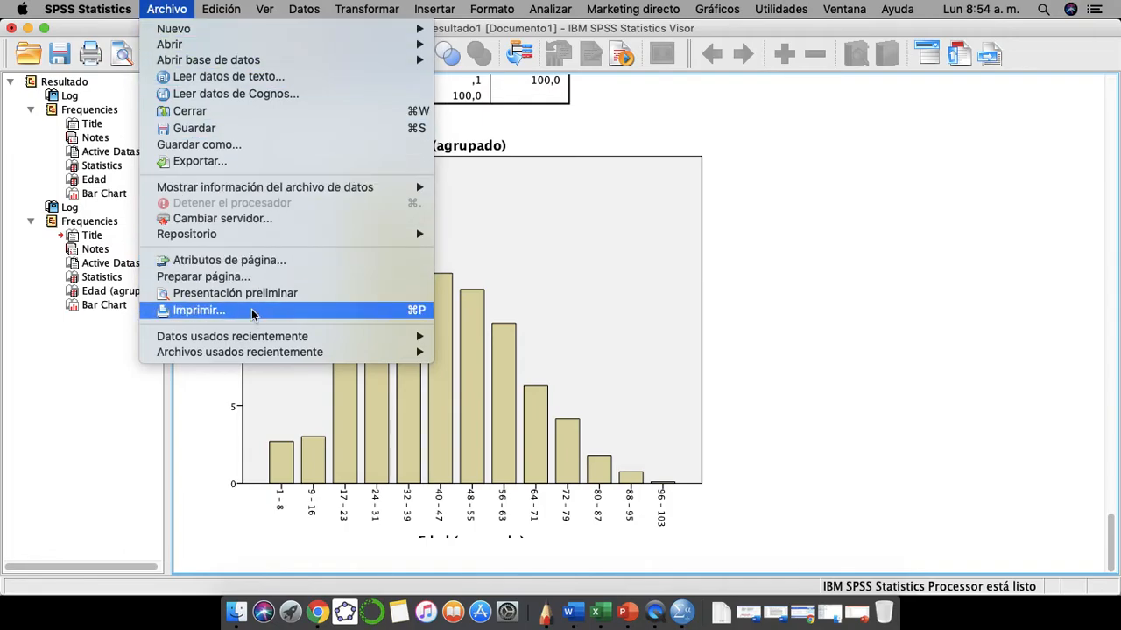
click(251, 294)
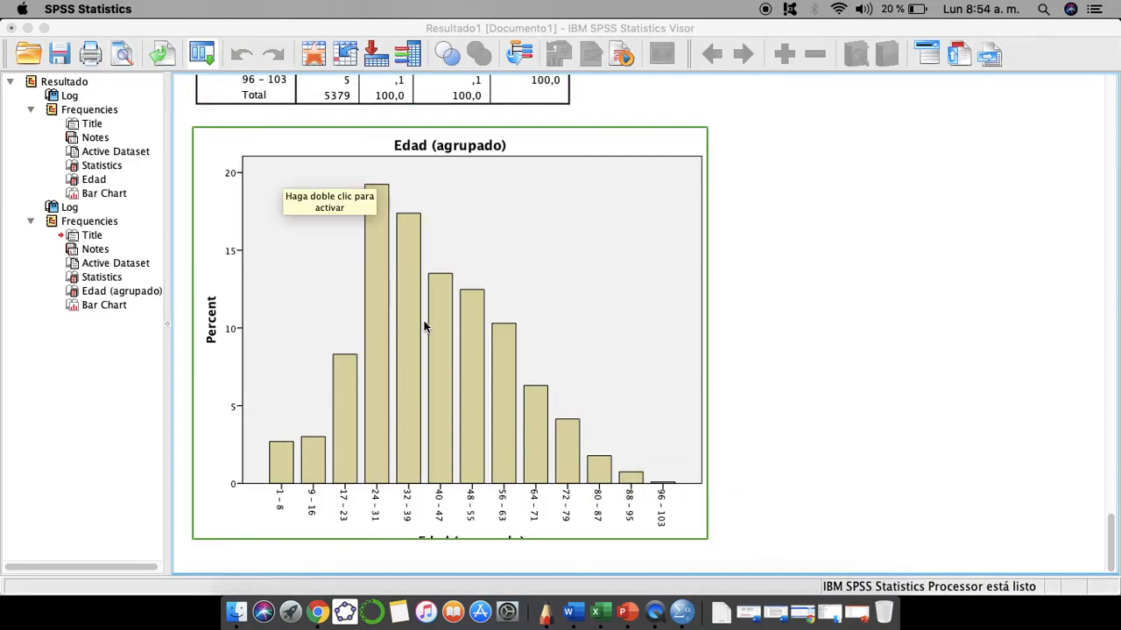
Minimize the output viewer window to bring the print preview into view
scroll(425, 327, up, 6)
scroll(424, 327, down, 6)
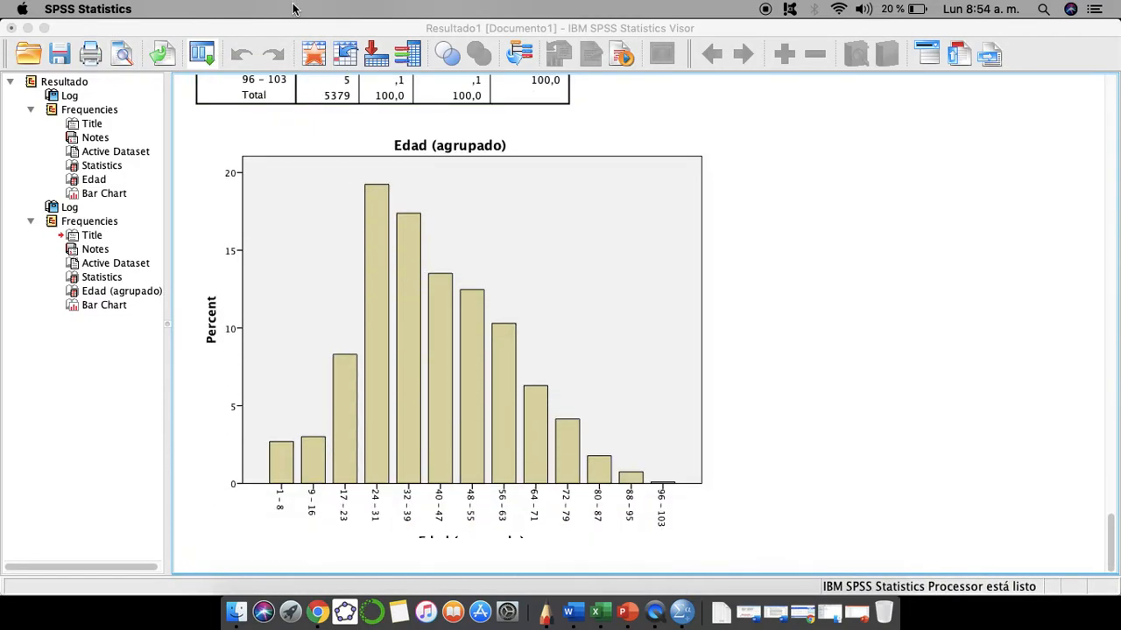
scroll(607, 367, up, 10)
scroll(608, 367, down, 4)
scroll(609, 373, up, 10)
scroll(608, 374, down, 12)
scroll(610, 375, up, 15)
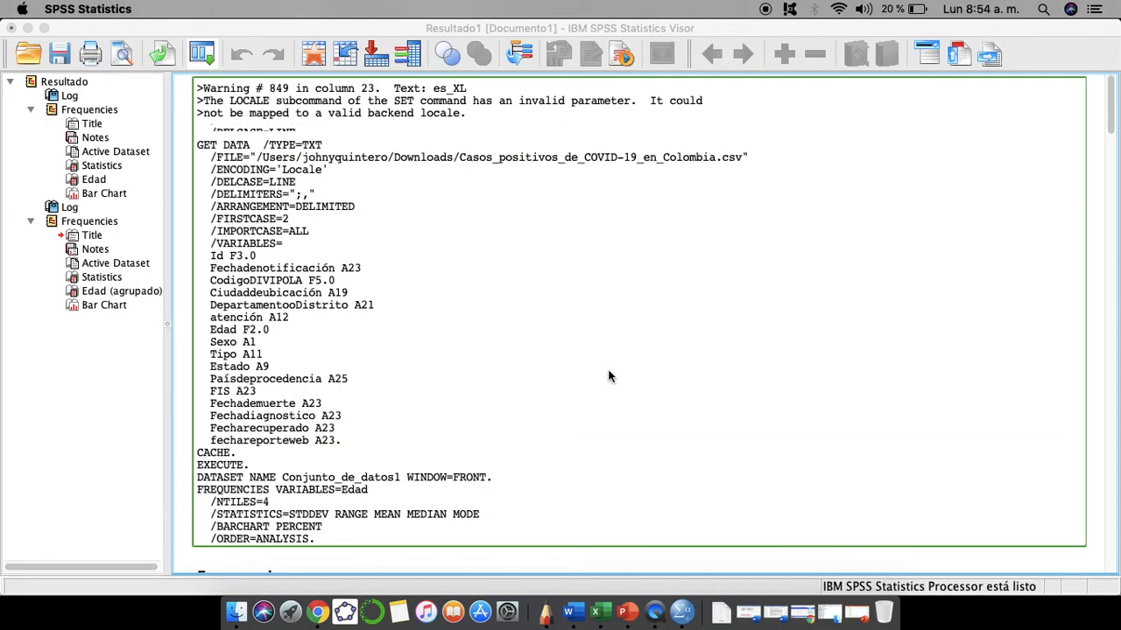
click(27, 28)
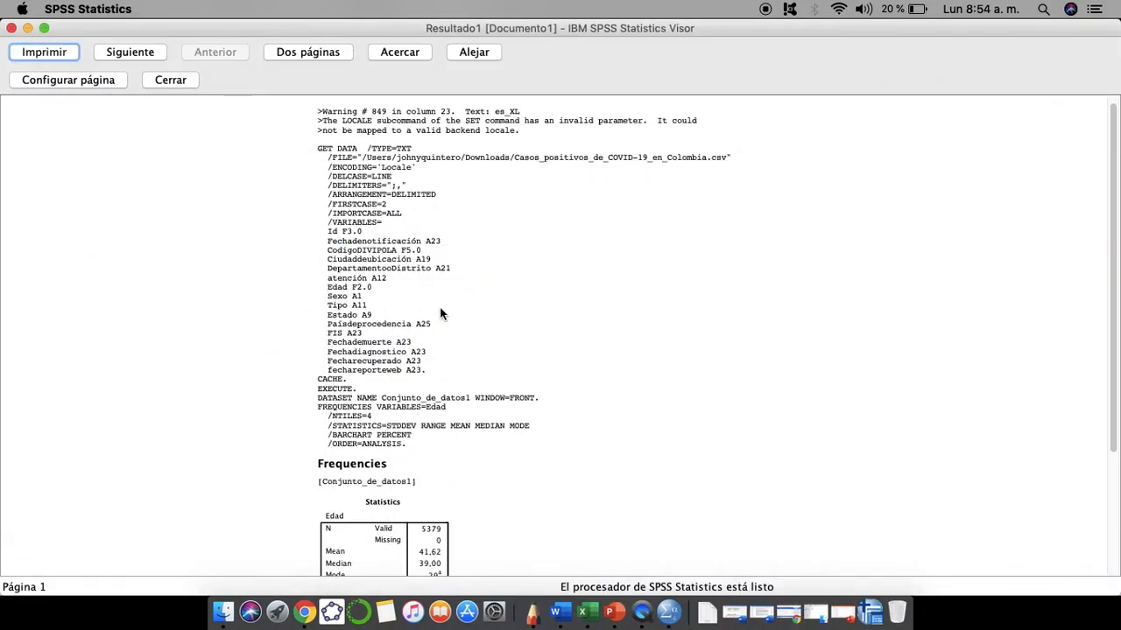
Examine preview pages 1 to 3, covering the import syntax, the Edad statistics and the Edad frequency table
scroll(440, 313, down, 3)
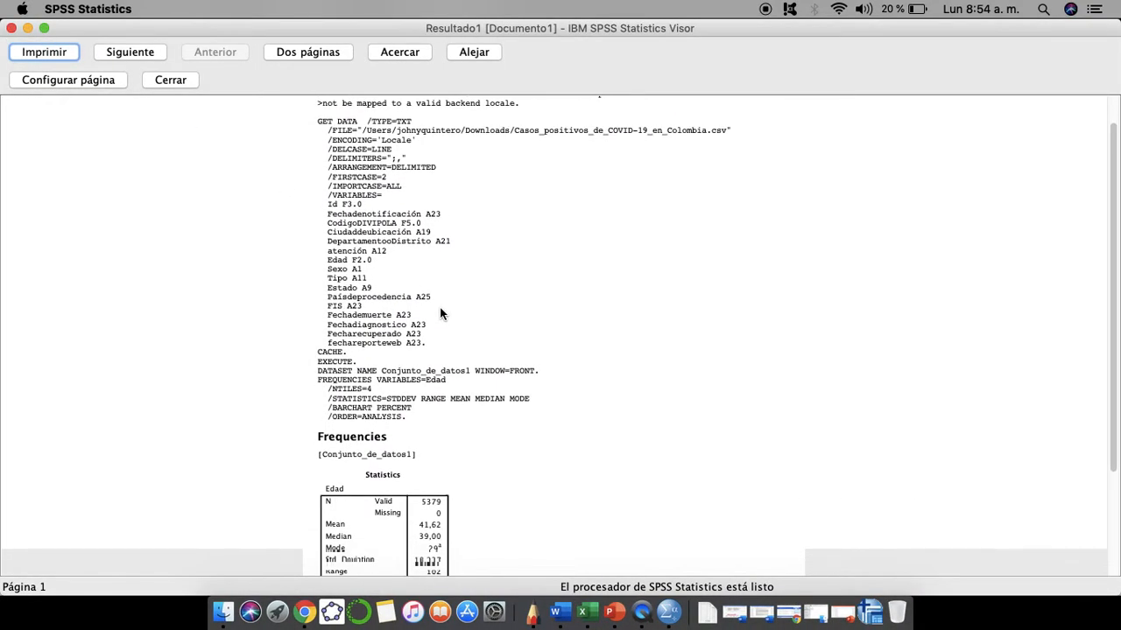
scroll(440, 313, down, 10)
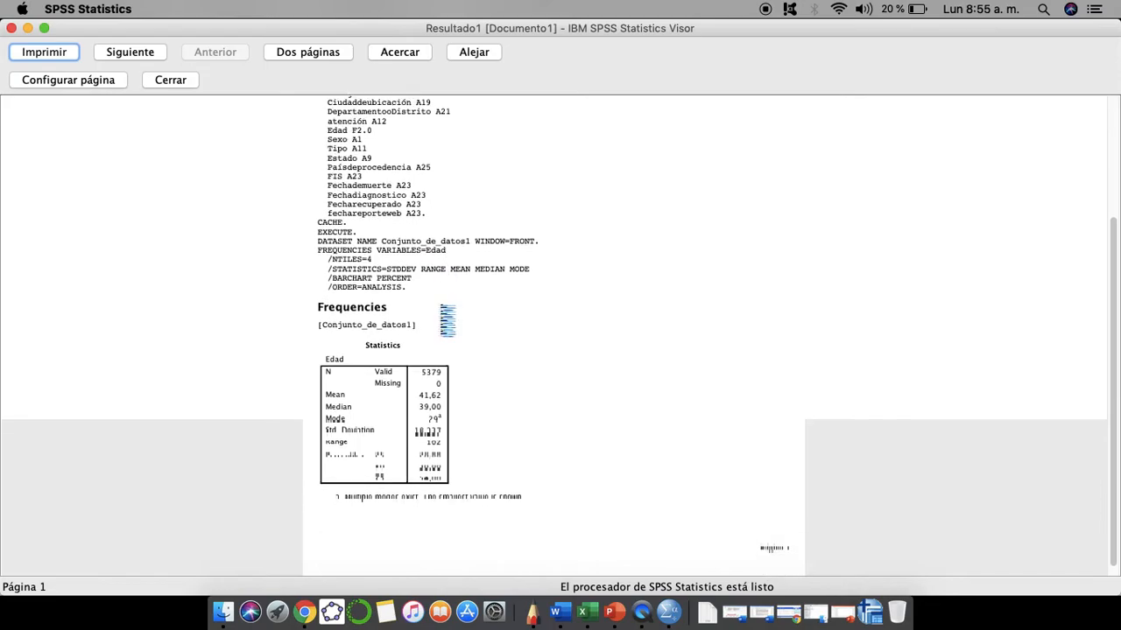
scroll(440, 314, up, 10)
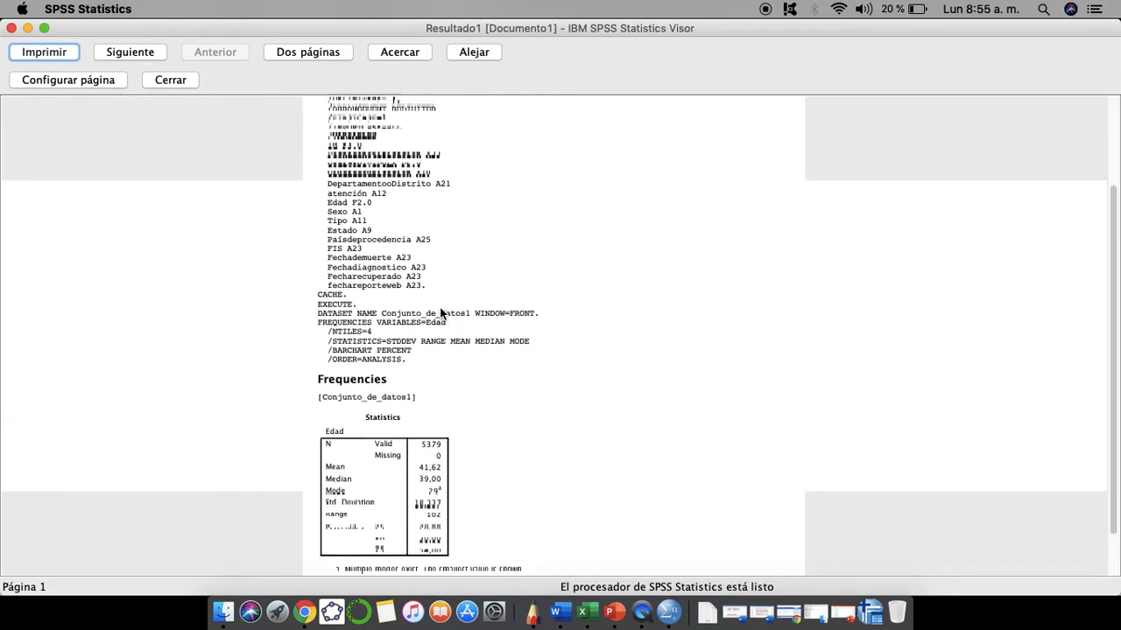
scroll(439, 314, up, 3)
scroll(440, 313, down, 6)
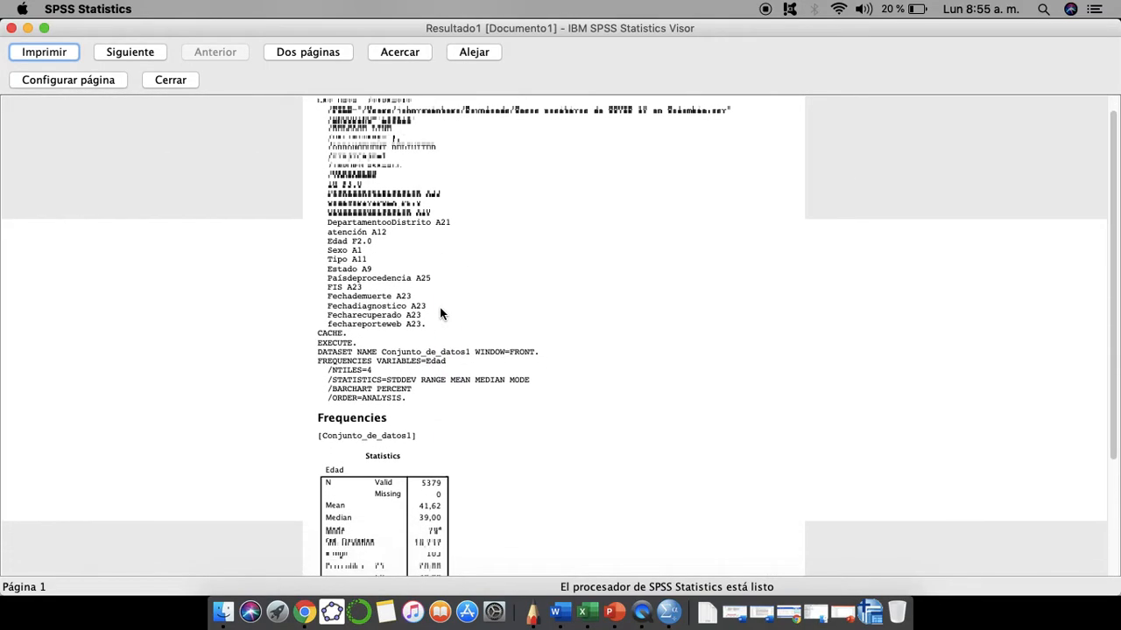
click(140, 51)
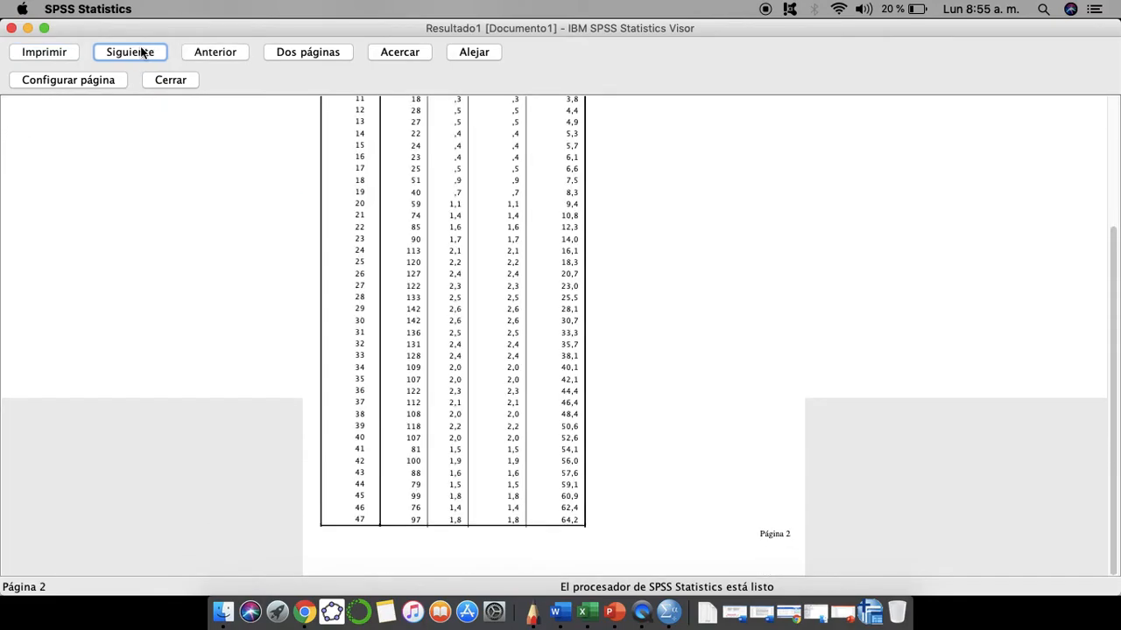
click(140, 52)
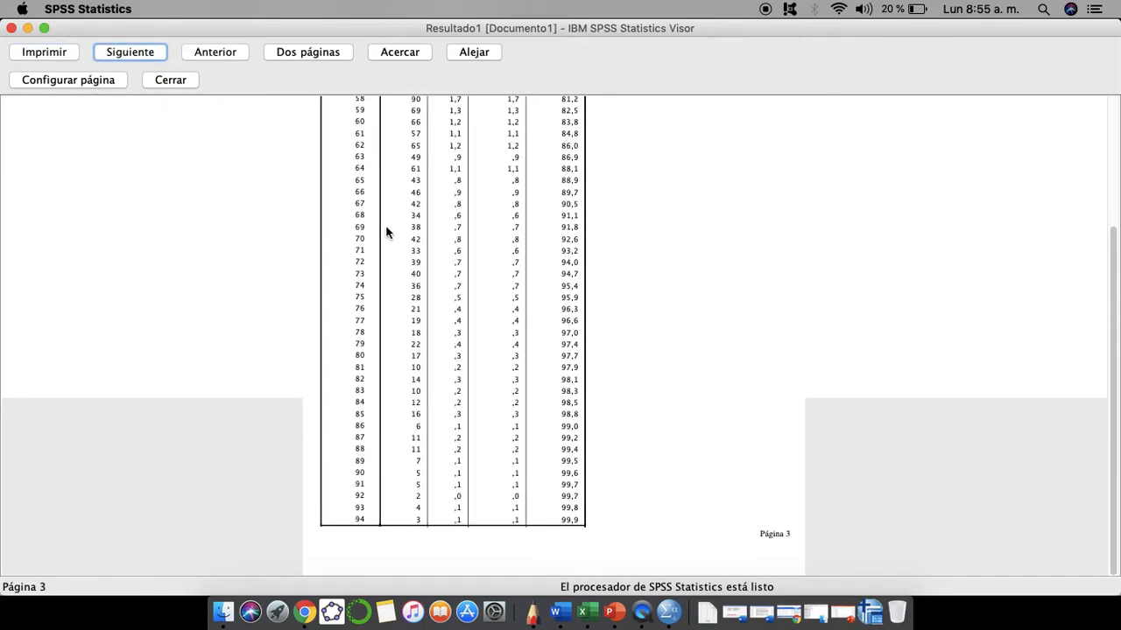
scroll(393, 239, up, 2)
scroll(393, 239, up, 8)
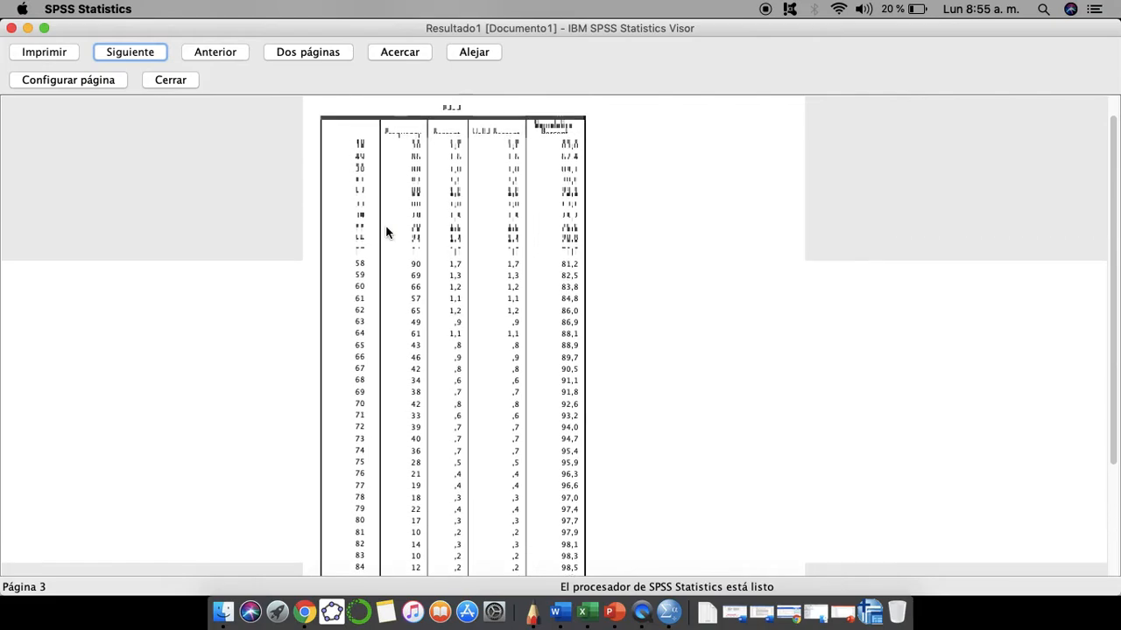
Examine preview pages 4 and 5 with the Edad bar chart and grouped age tables, and close the preview
click(147, 52)
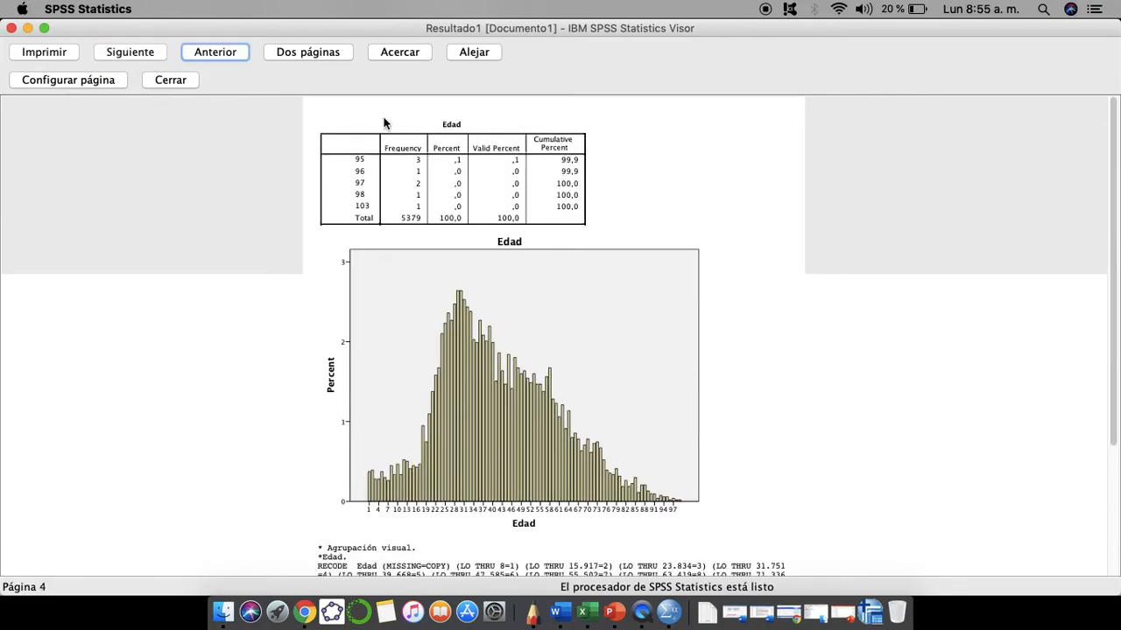
scroll(611, 312, down, 4)
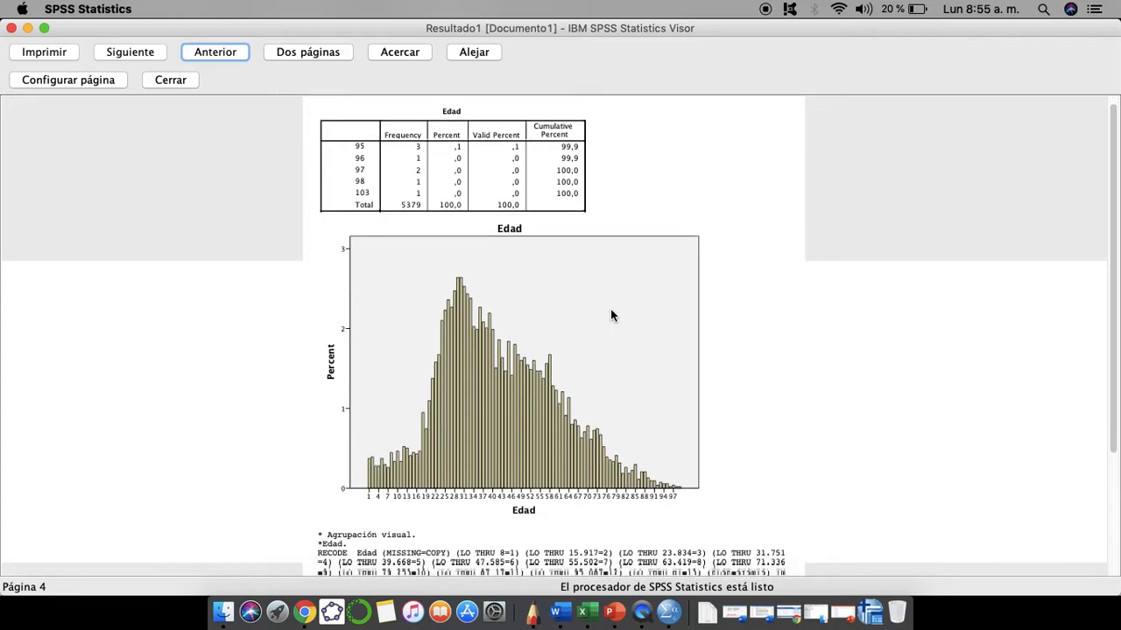
scroll(613, 312, down, 4)
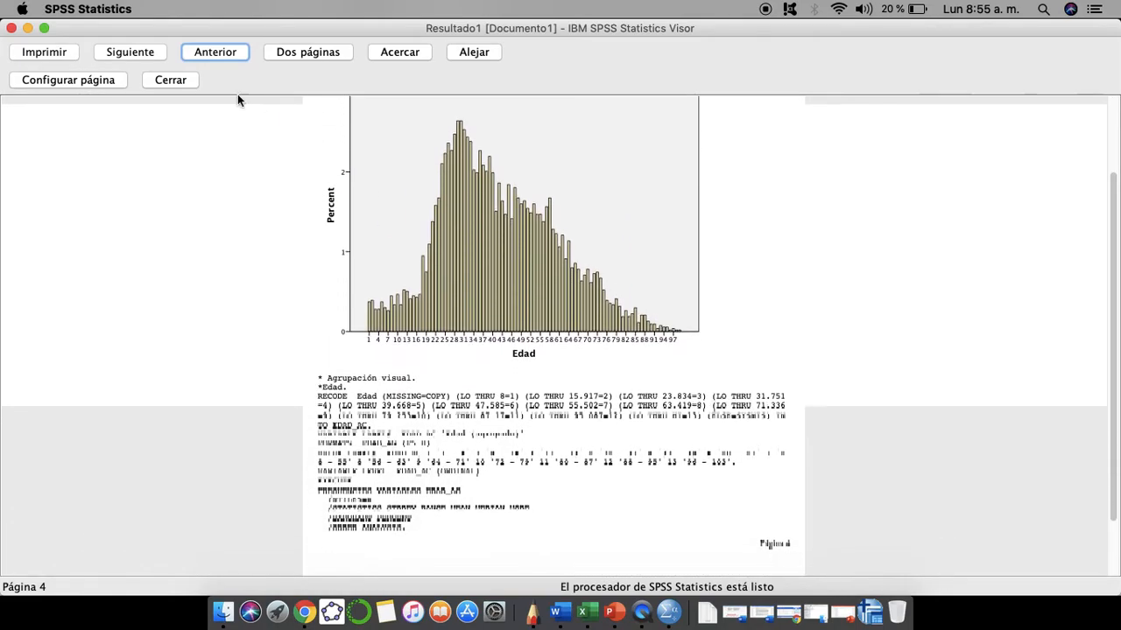
click(150, 54)
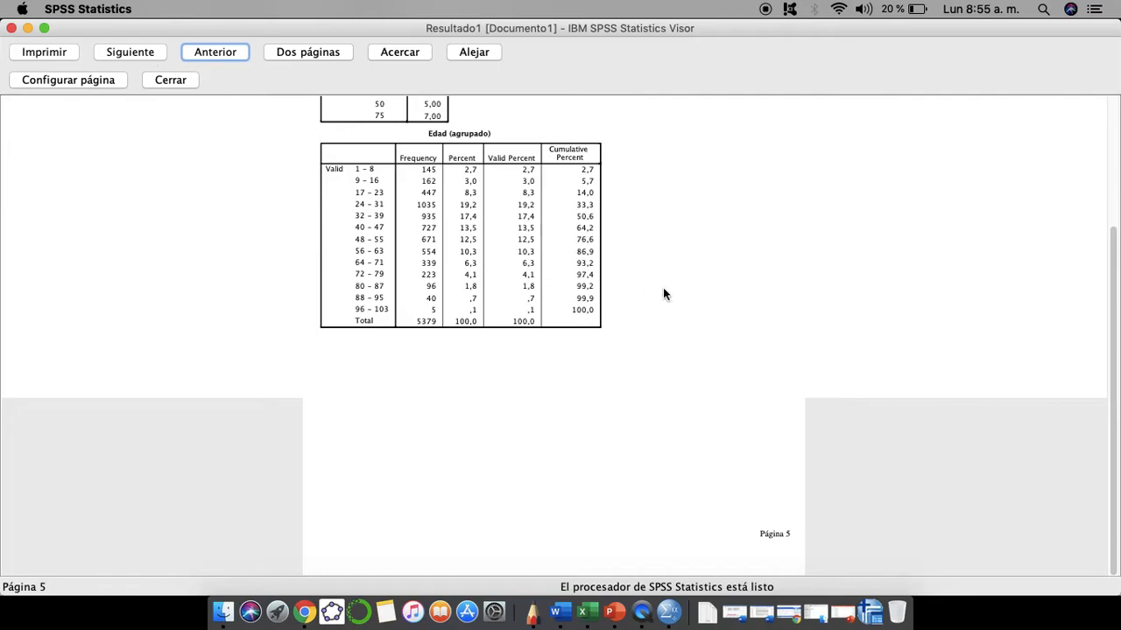
scroll(663, 287, up, 2)
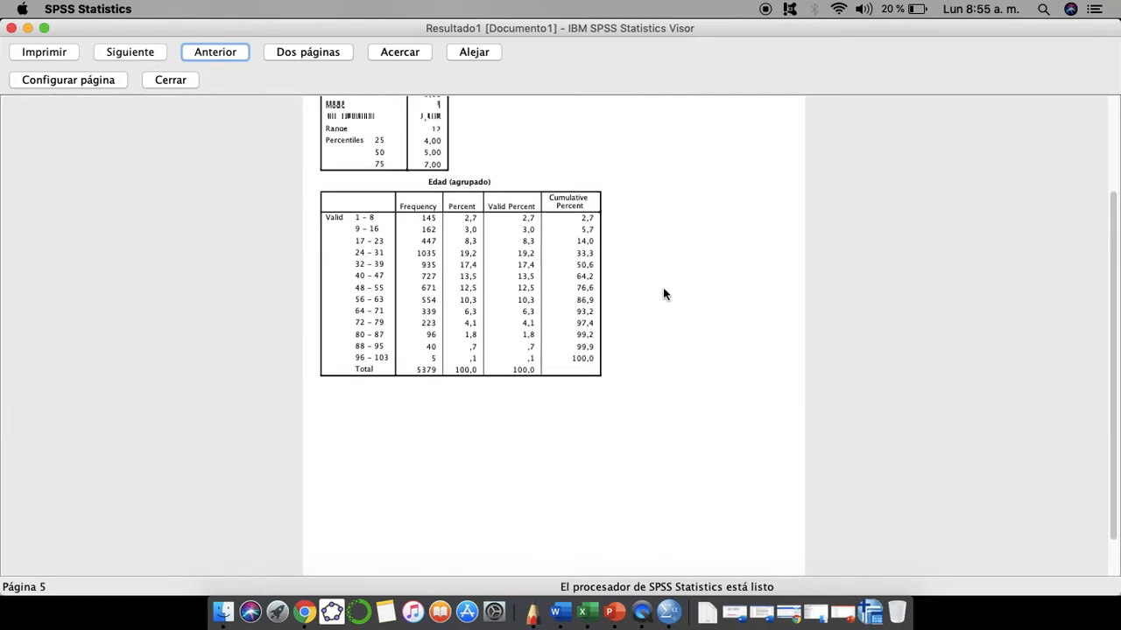
scroll(425, 219, up, 2)
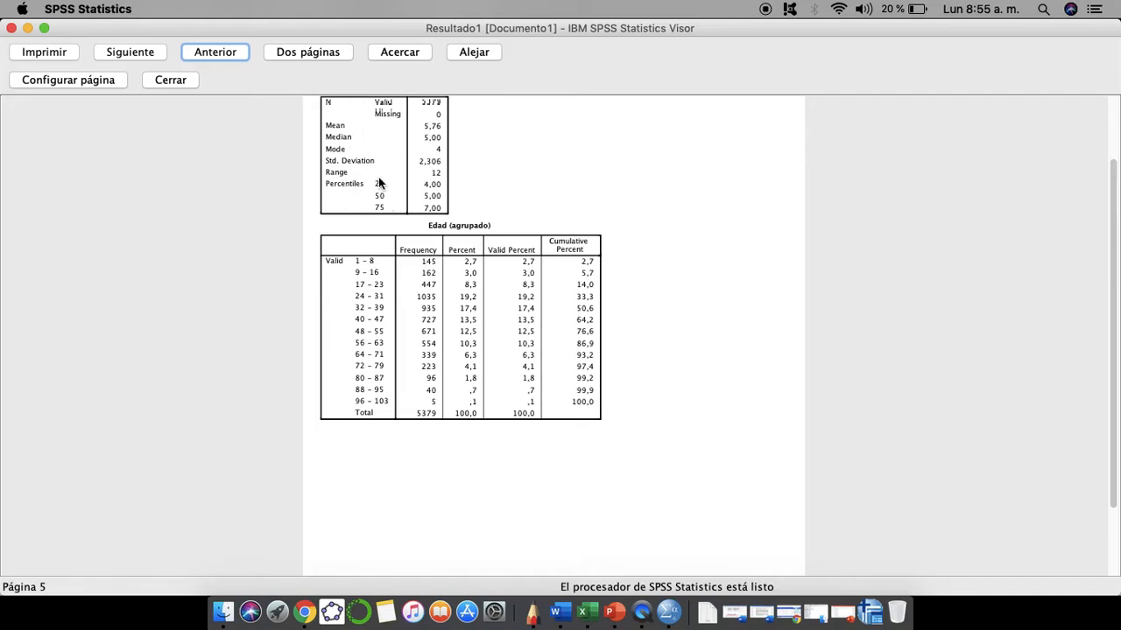
click(241, 53)
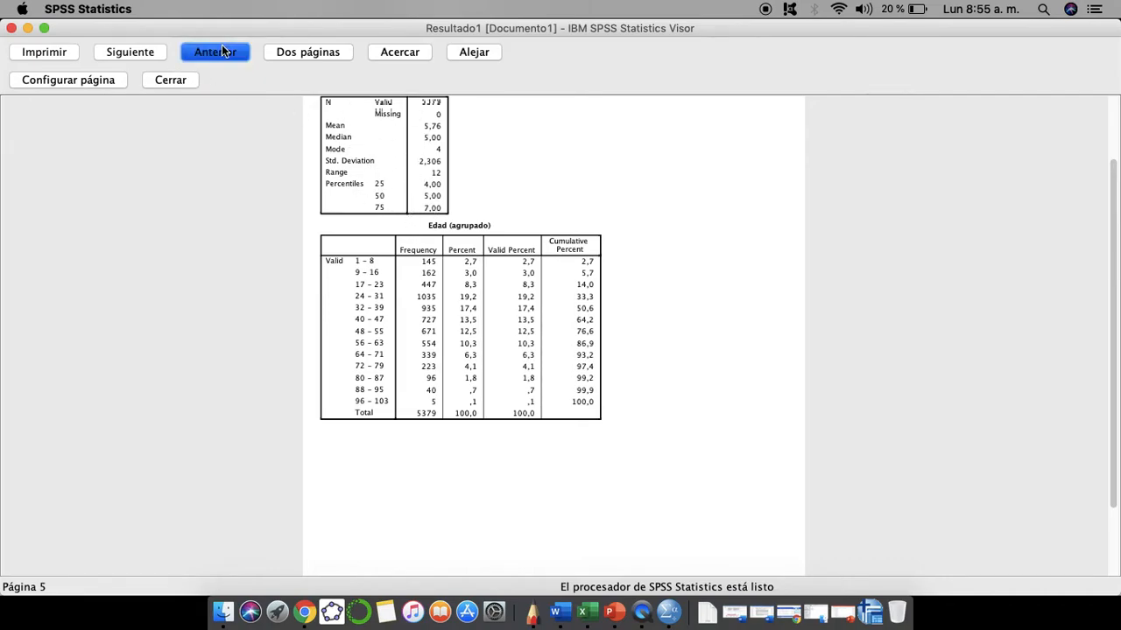
click(171, 80)
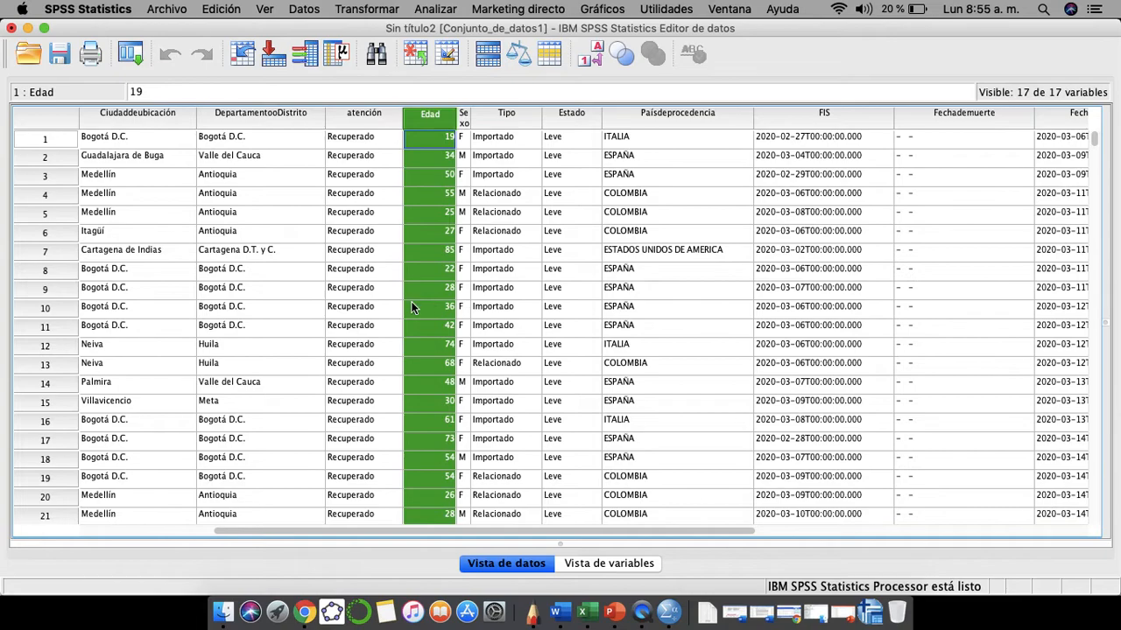
Switch from the data editor back to the Resultado1 output viewer window
click(664, 606)
right_click(664, 606)
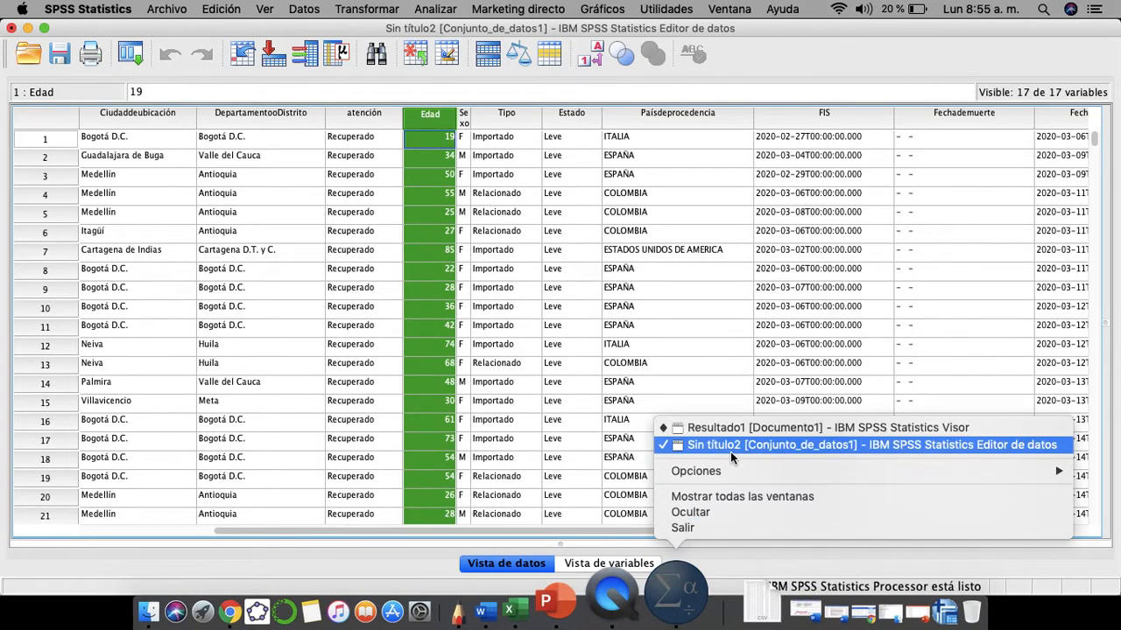
click(731, 448)
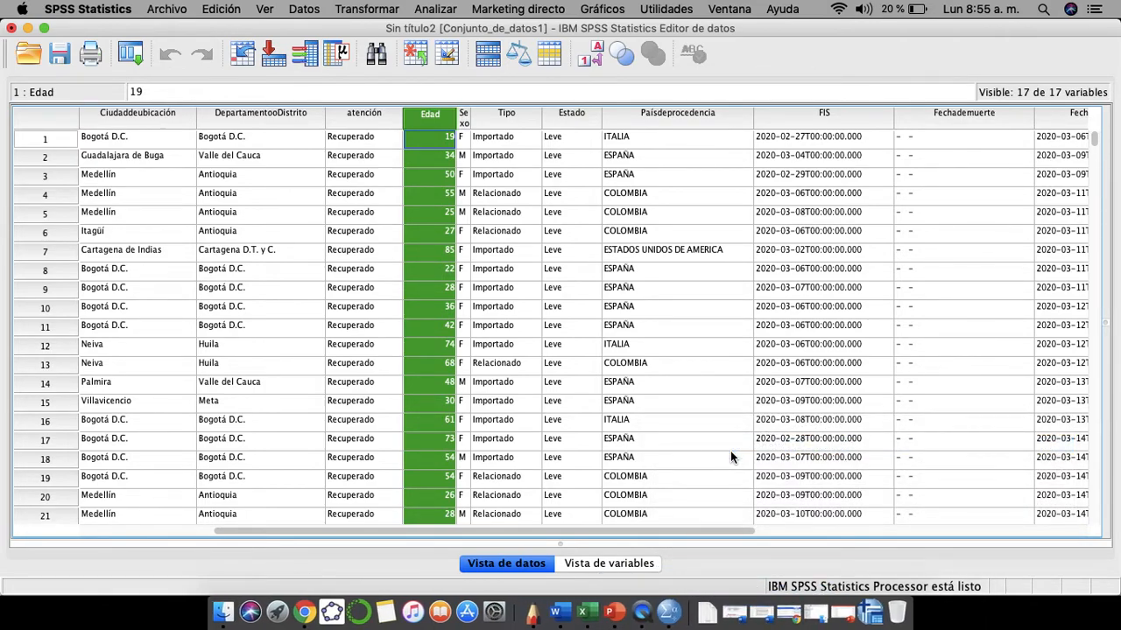
right_click(670, 604)
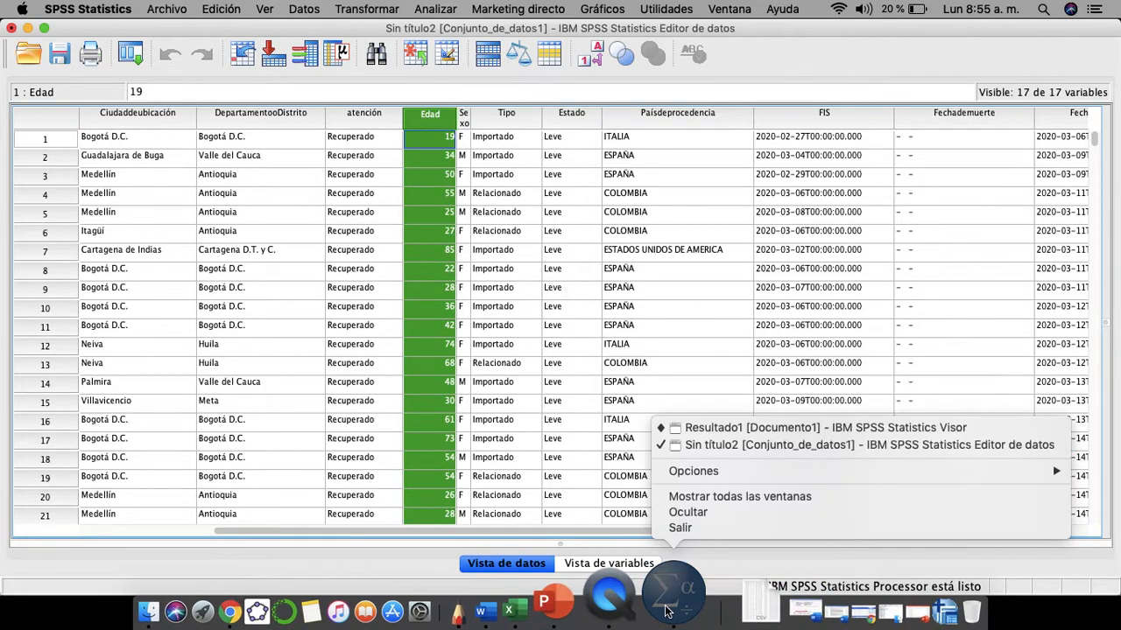
click(747, 427)
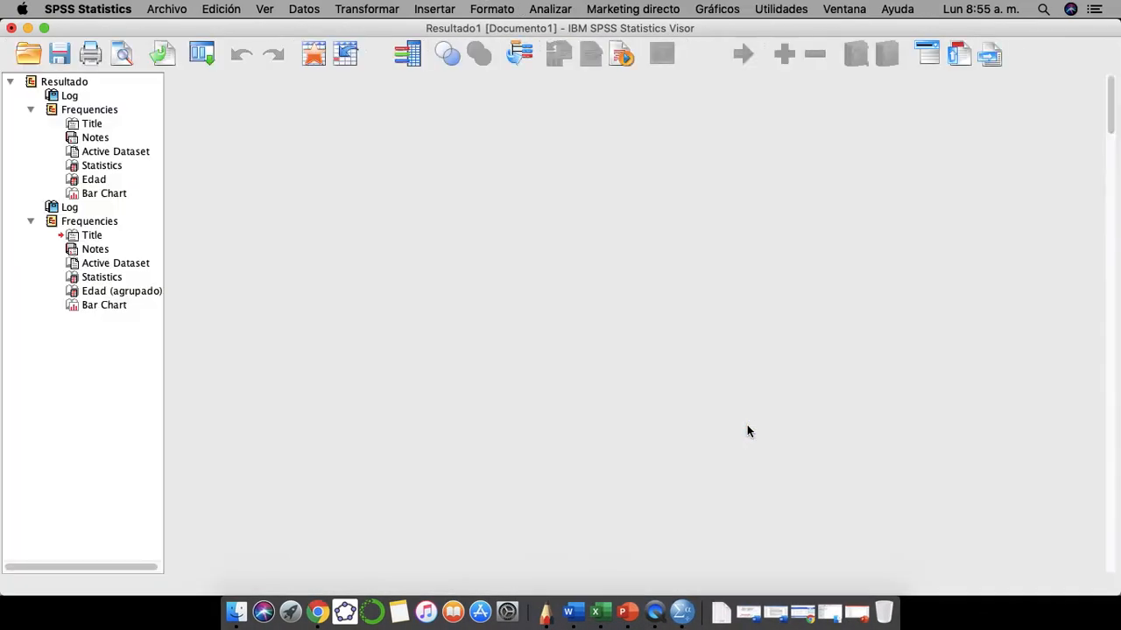
Review the whole output, from the Edad statistics and frequency table down to the Edad (agrupado) bar chart
scroll(554, 308, down, 20)
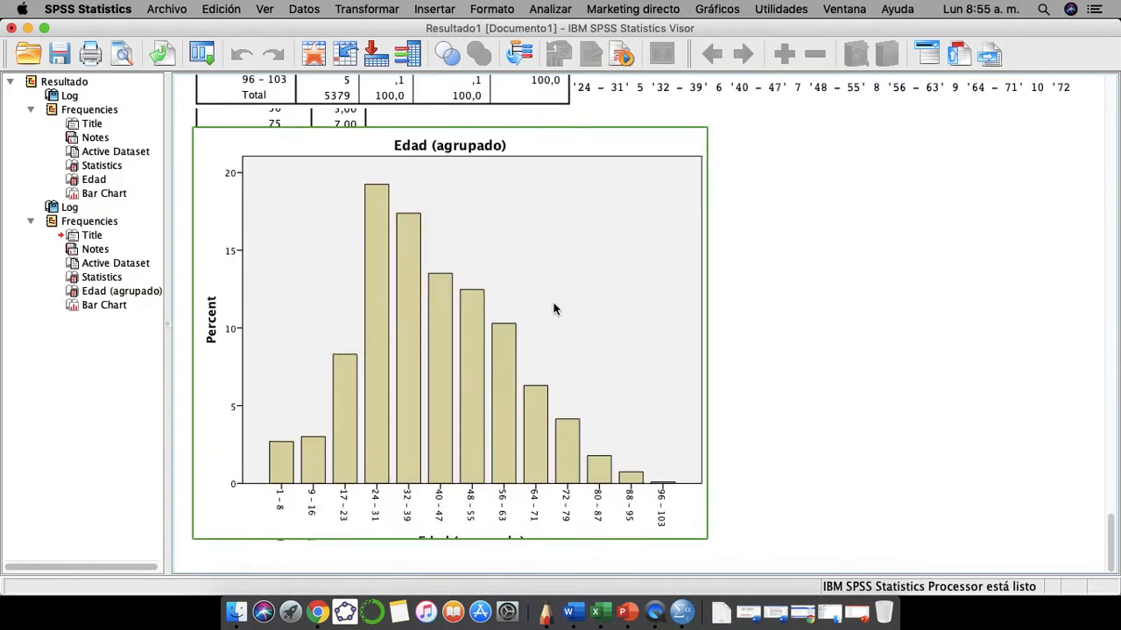
scroll(554, 308, up, 20)
scroll(553, 308, up, 20)
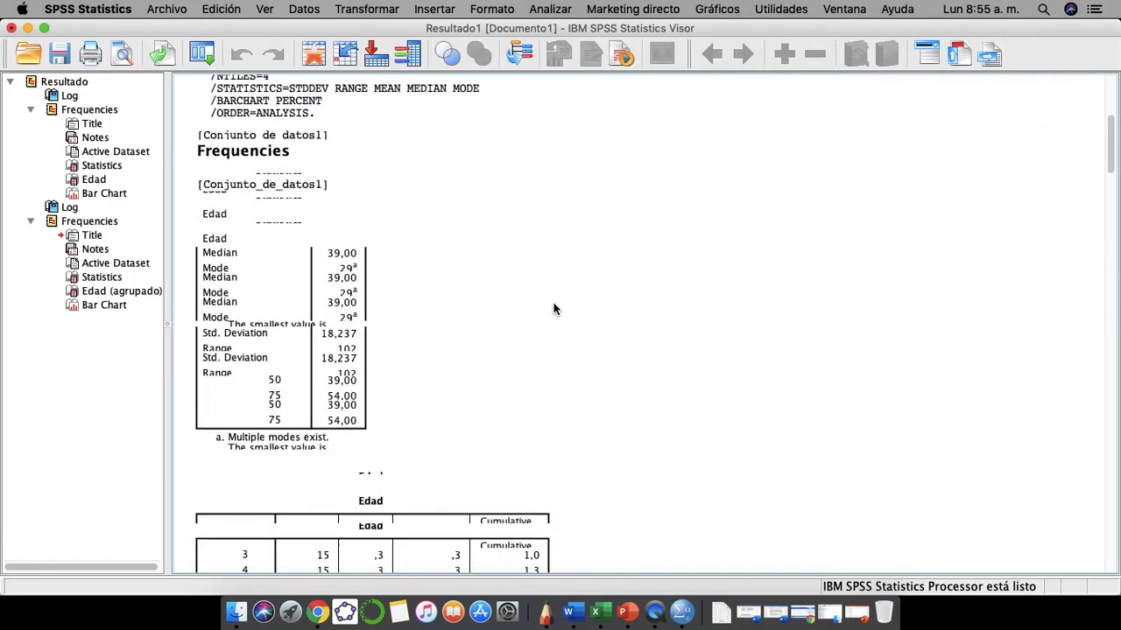
scroll(553, 308, down, 10)
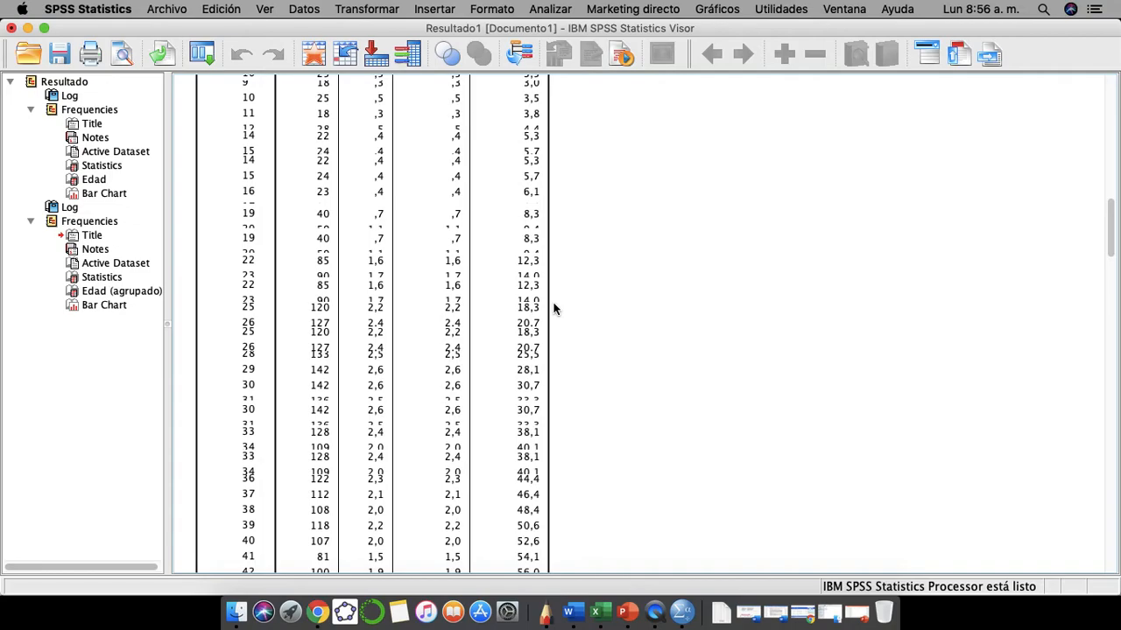
scroll(595, 310, down, 15)
Start a new chart in the chart builder from the clustered bar template of the Barras gallery
click(613, 101)
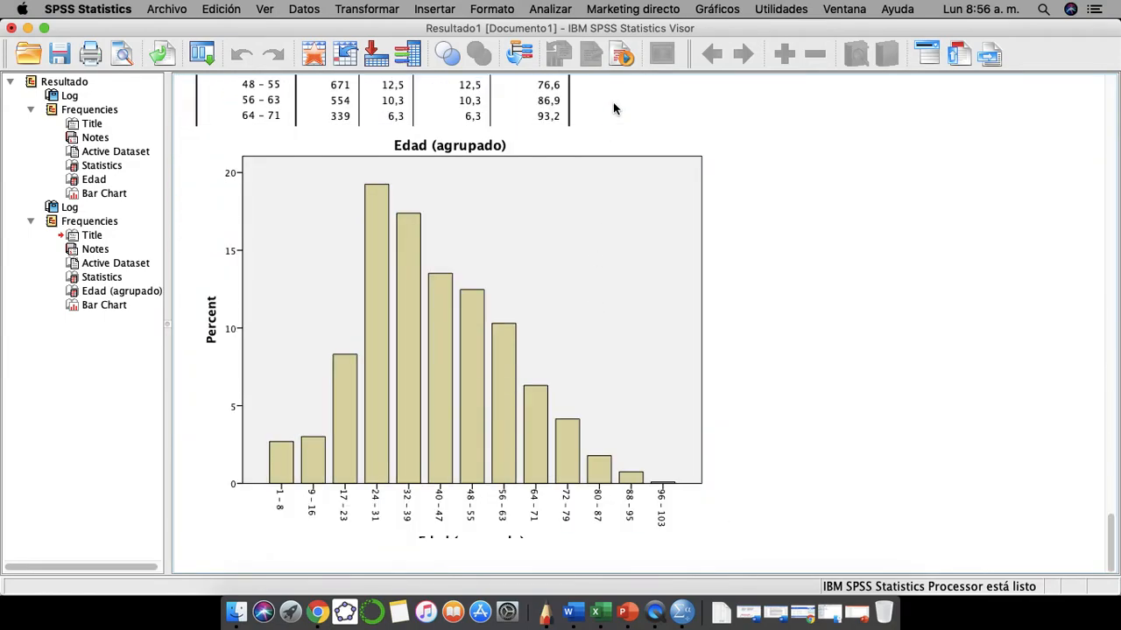
click(716, 10)
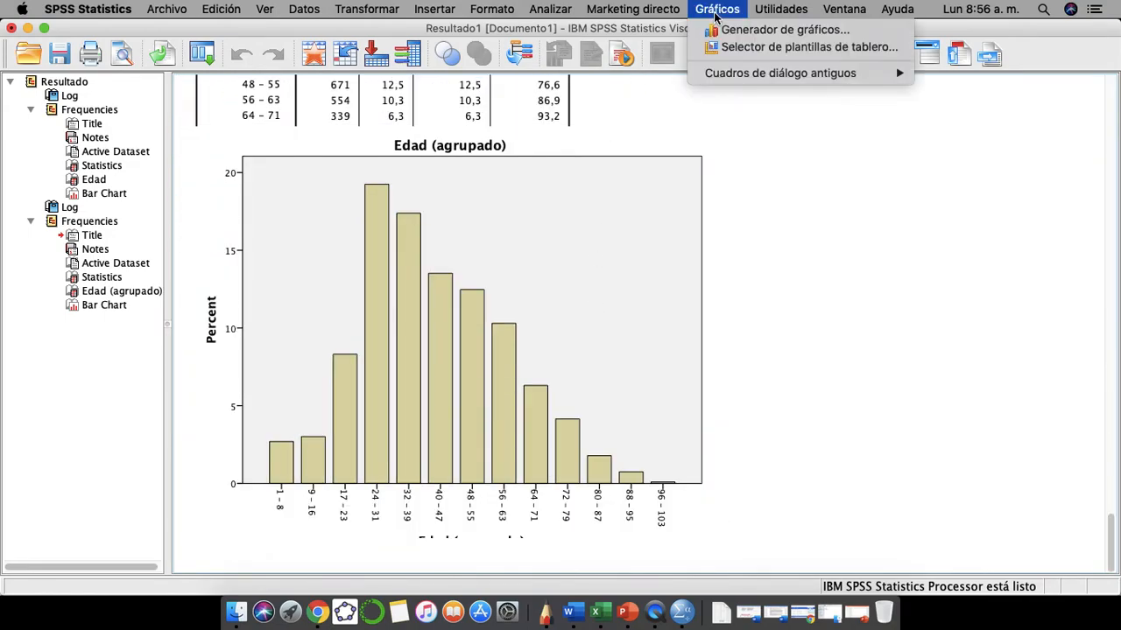
click(734, 33)
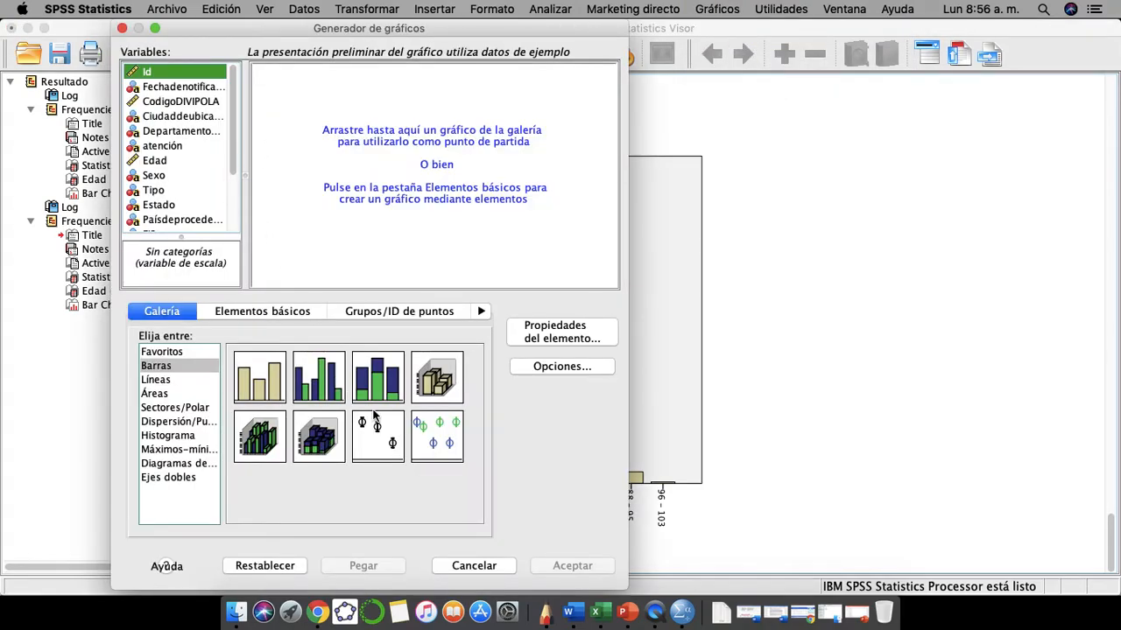
drag(327, 388, 365, 172)
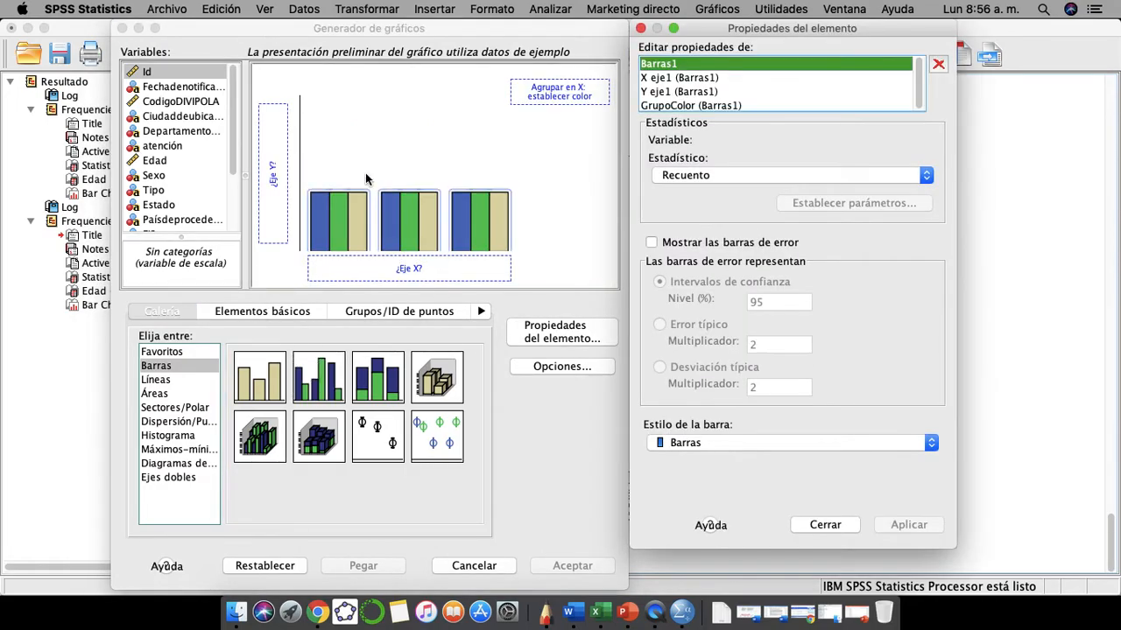
Assign Edad (agrupado) as the colour grouping variable of the clustered bar chart
click(200, 194)
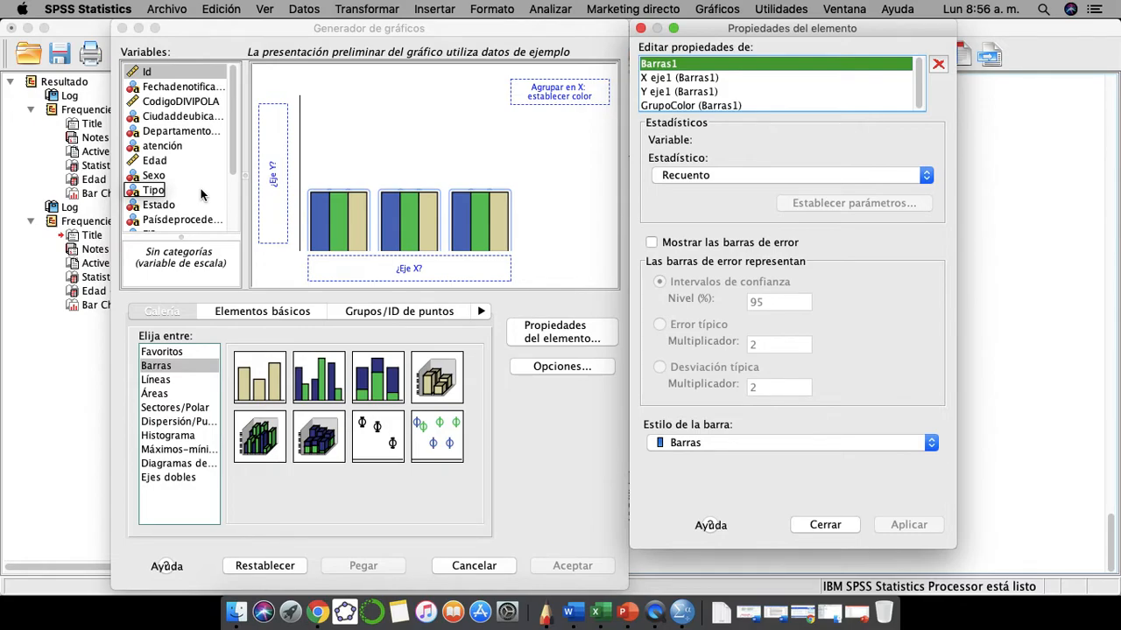
scroll(200, 194, down, 2)
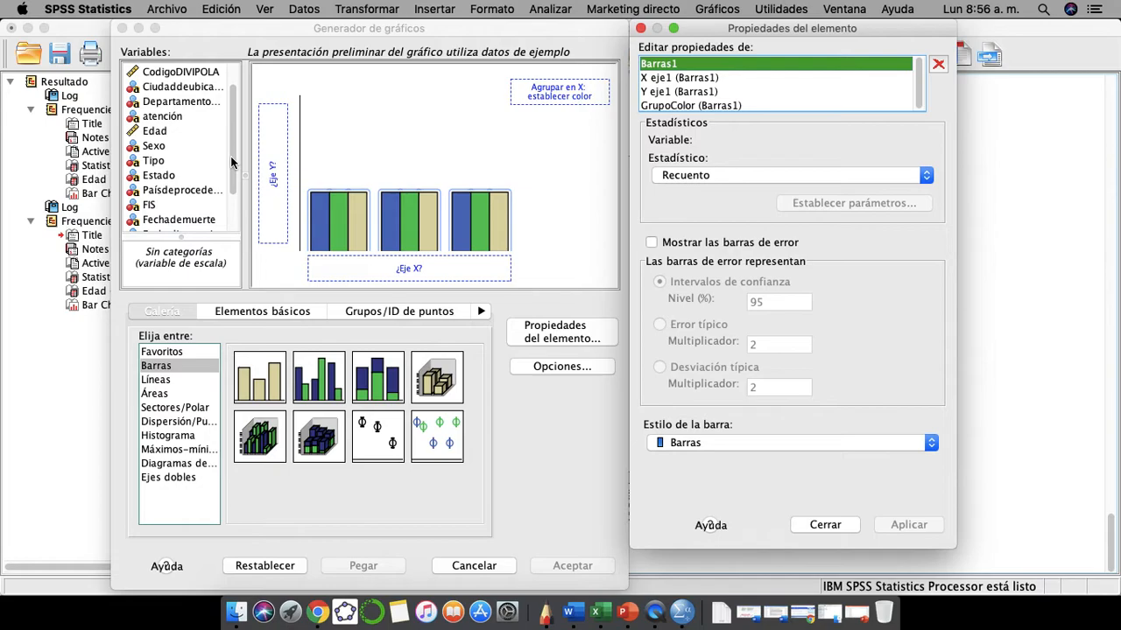
click(158, 133)
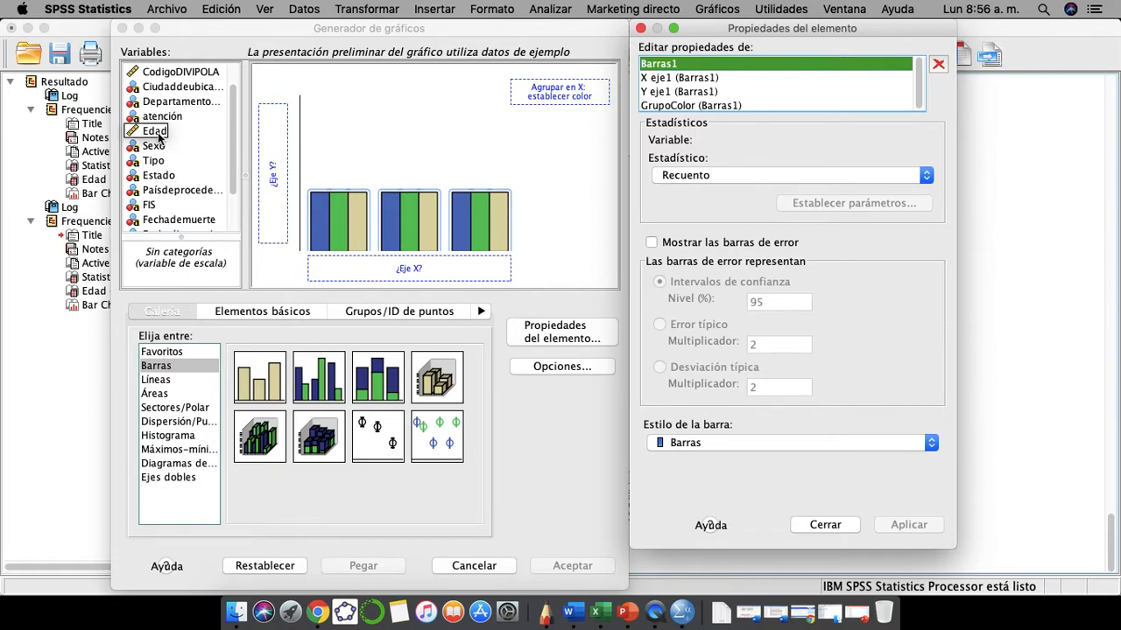
scroll(188, 202, down, 4)
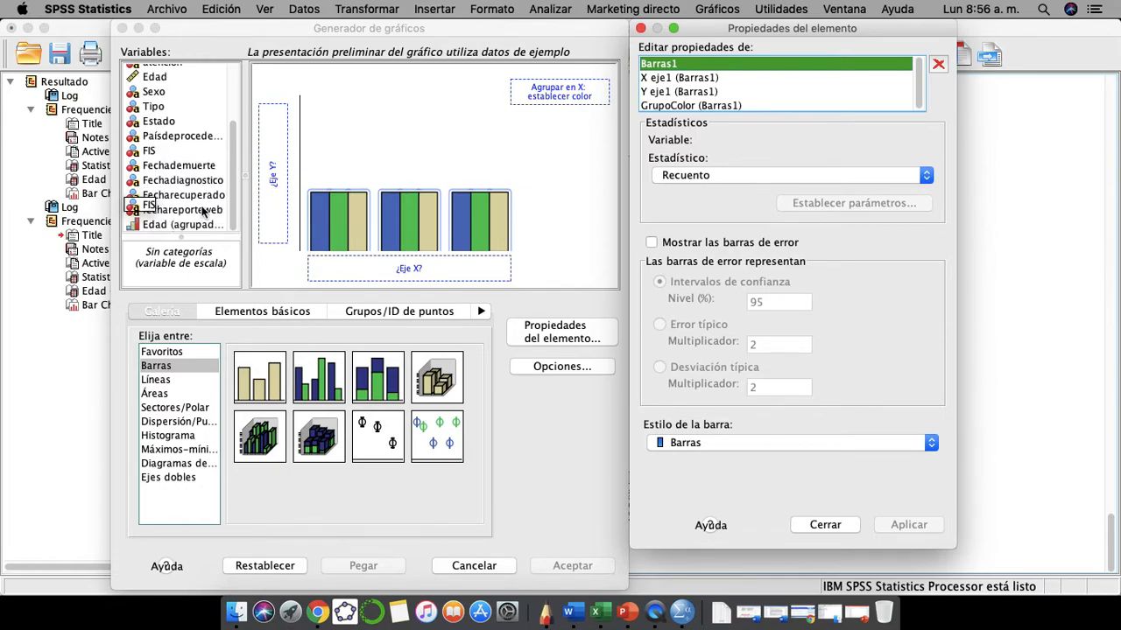
click(184, 225)
click(185, 226)
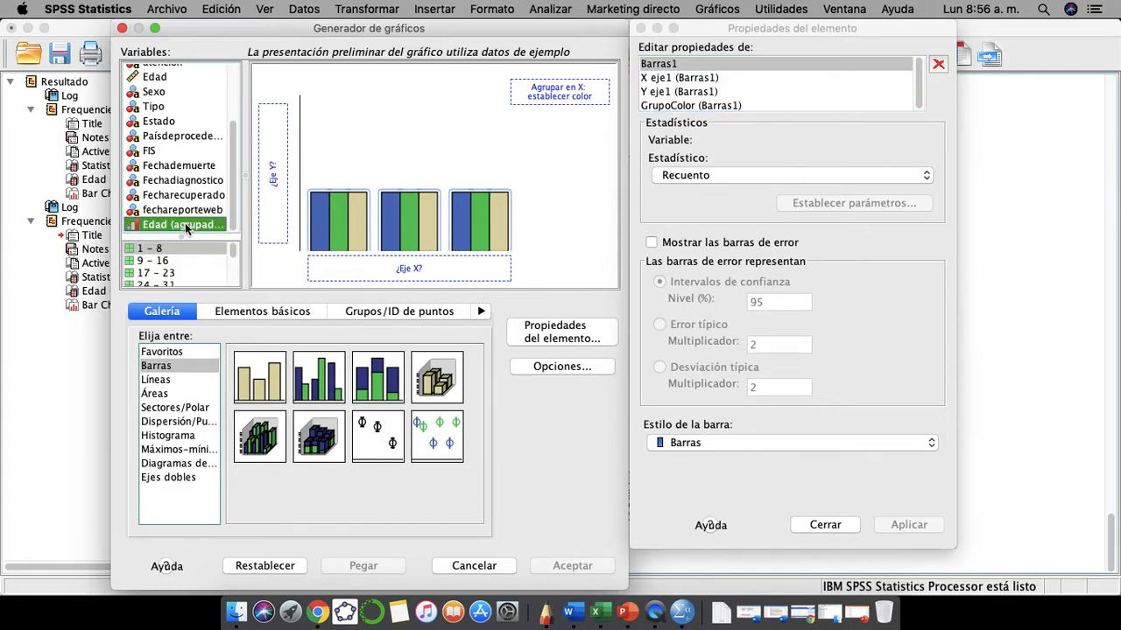
drag(186, 228, 539, 95)
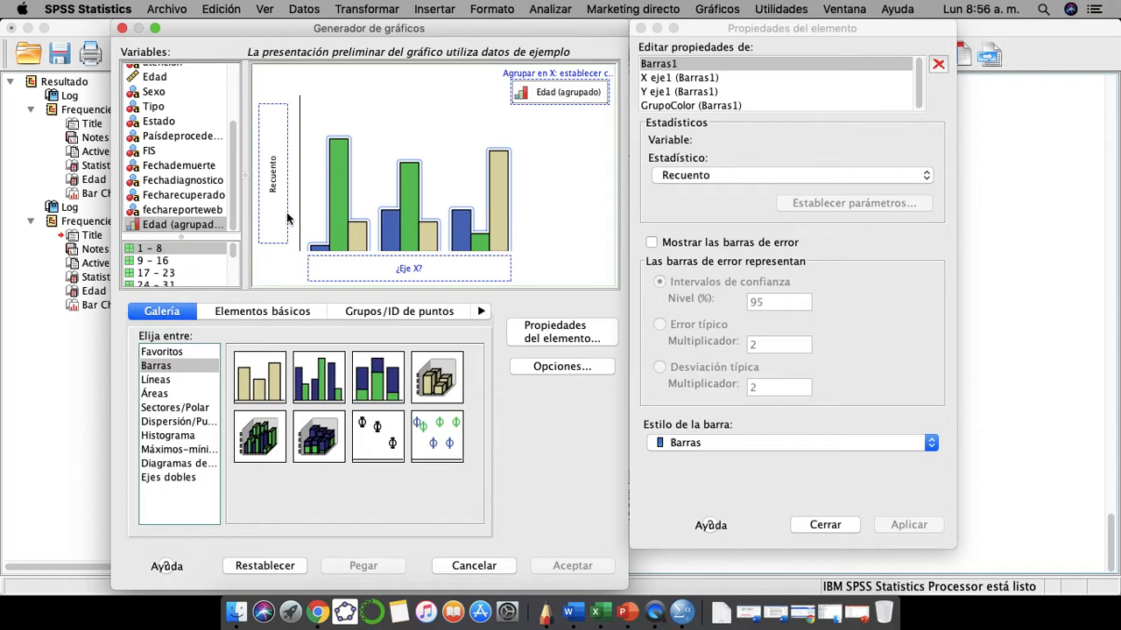
Assign Estado to the X axis of the clustered bar chart
scroll(201, 145, up, 2)
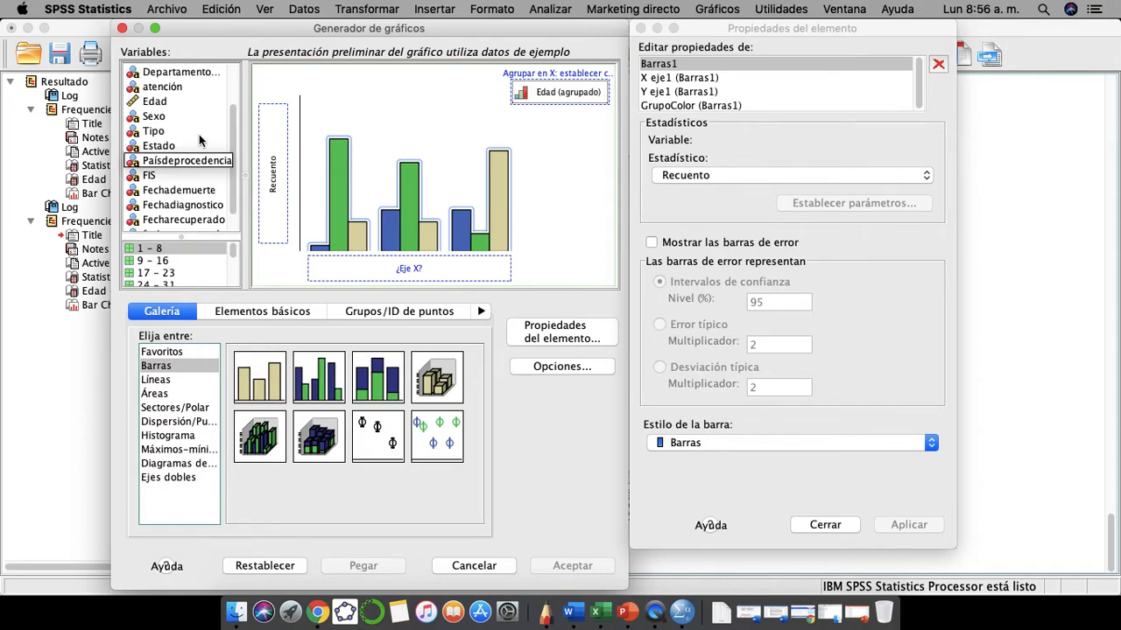
click(159, 147)
drag(159, 148, 392, 268)
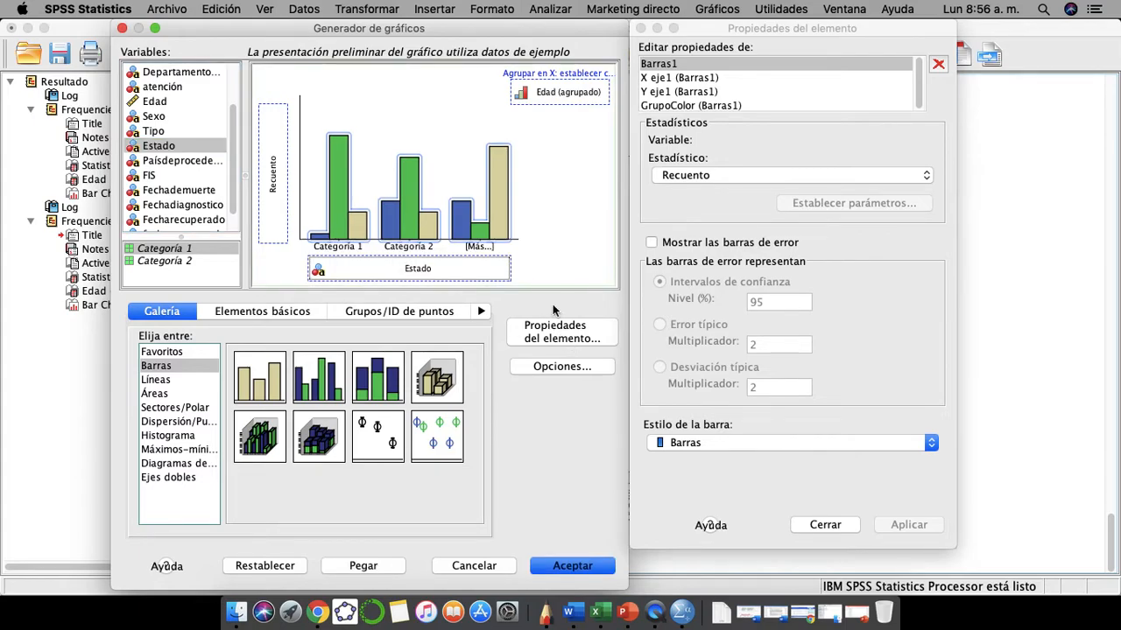
Set the bars' statistic to Porcentaje, apply it, and generate the clustered bar chart in the output
click(786, 178)
click(786, 179)
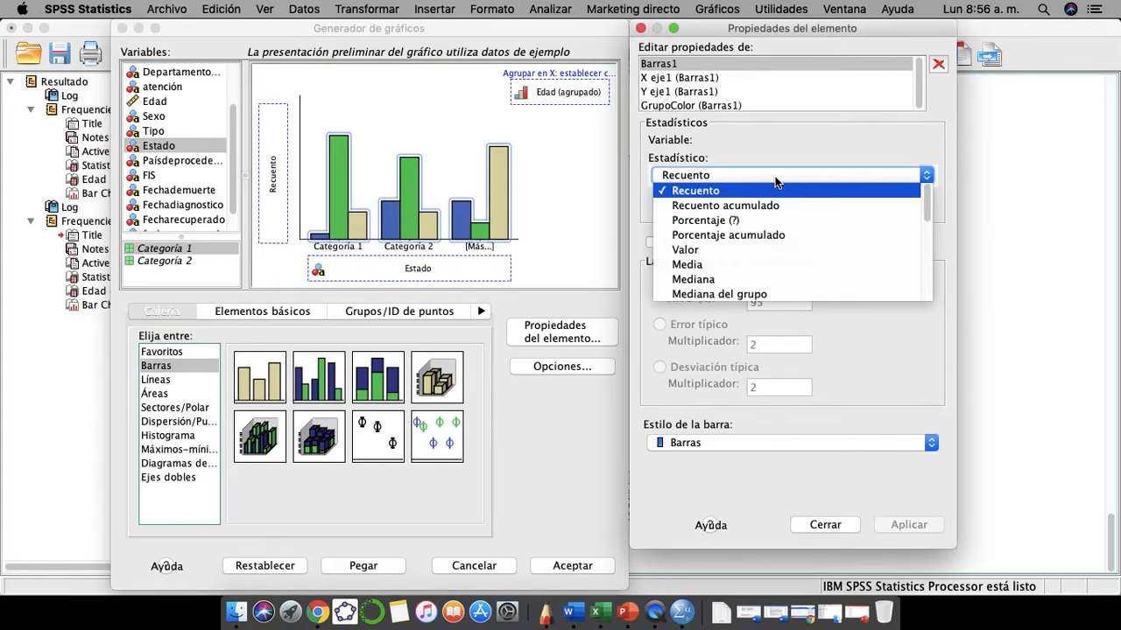
click(751, 221)
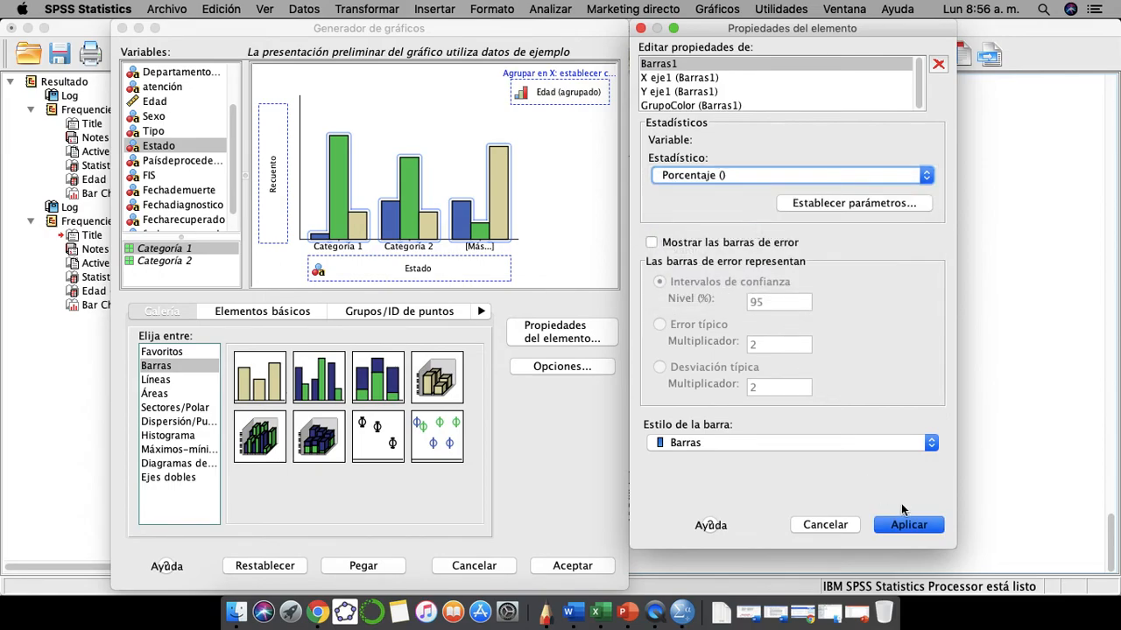
click(914, 523)
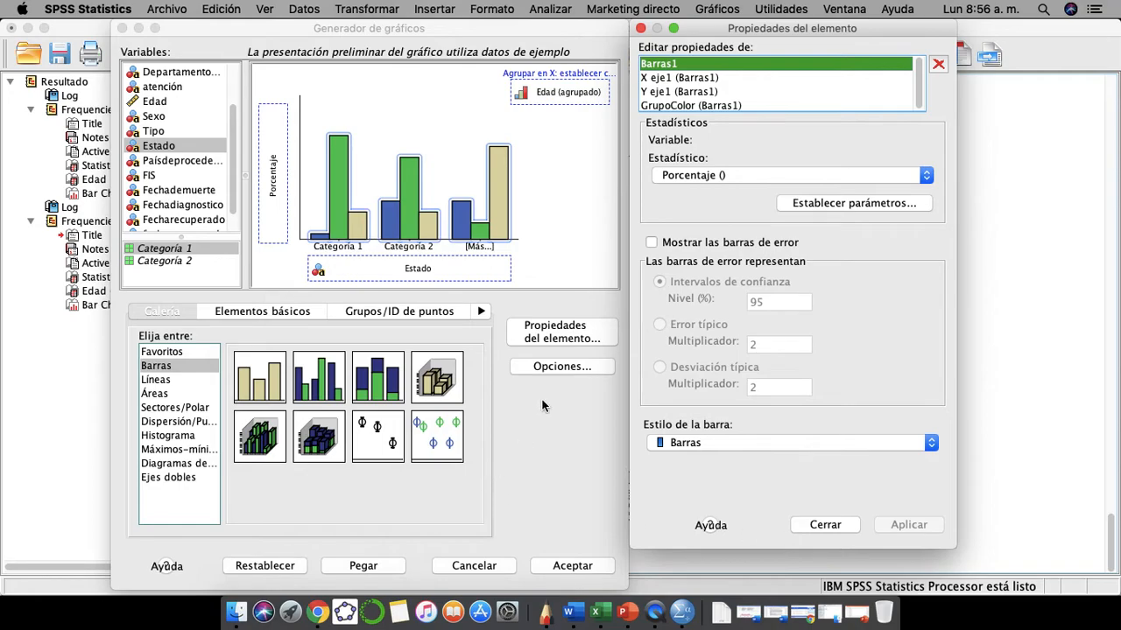
click(571, 565)
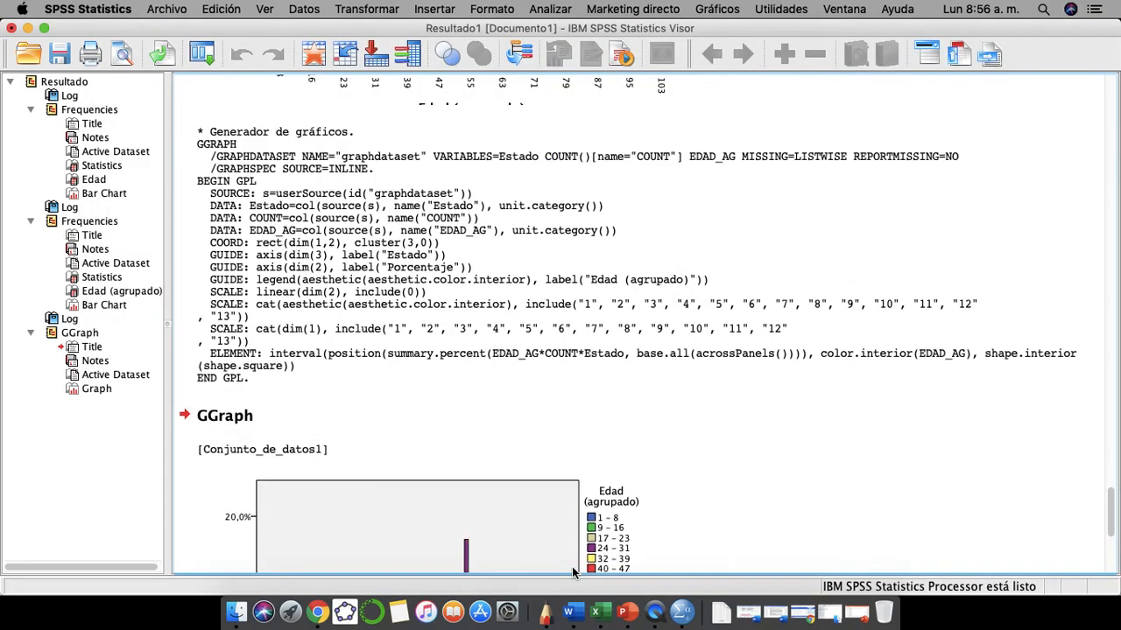
Open the generated Estado by Edad (agrupado) chart in the chart editor, maximize the editor window, and select the plot area
scroll(740, 498, down, 8)
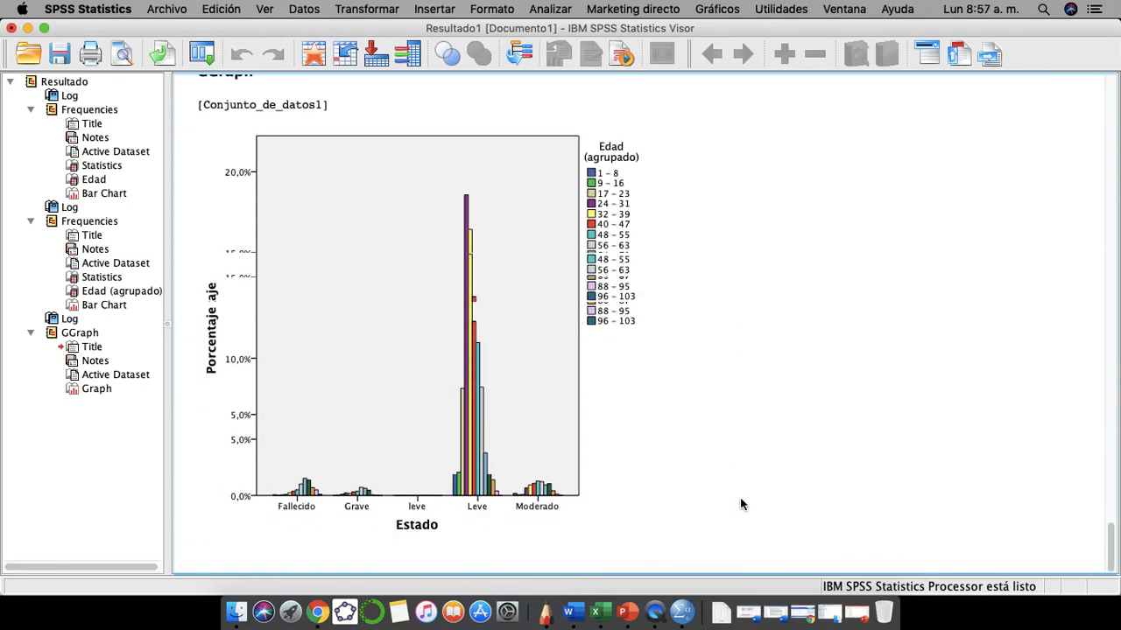
click(546, 376)
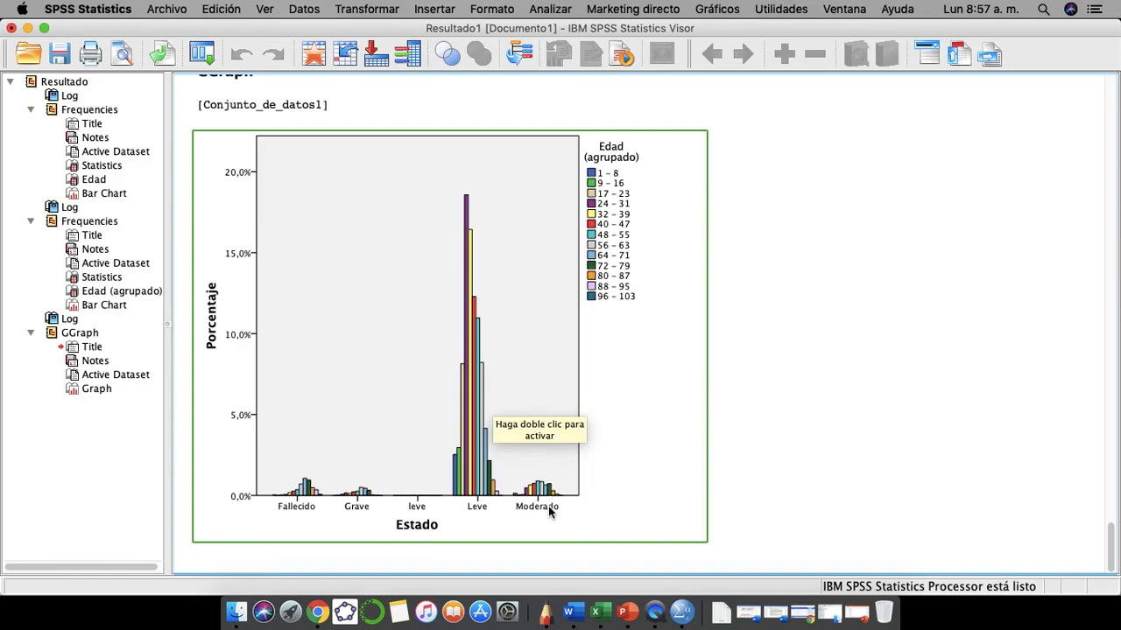
click(310, 489)
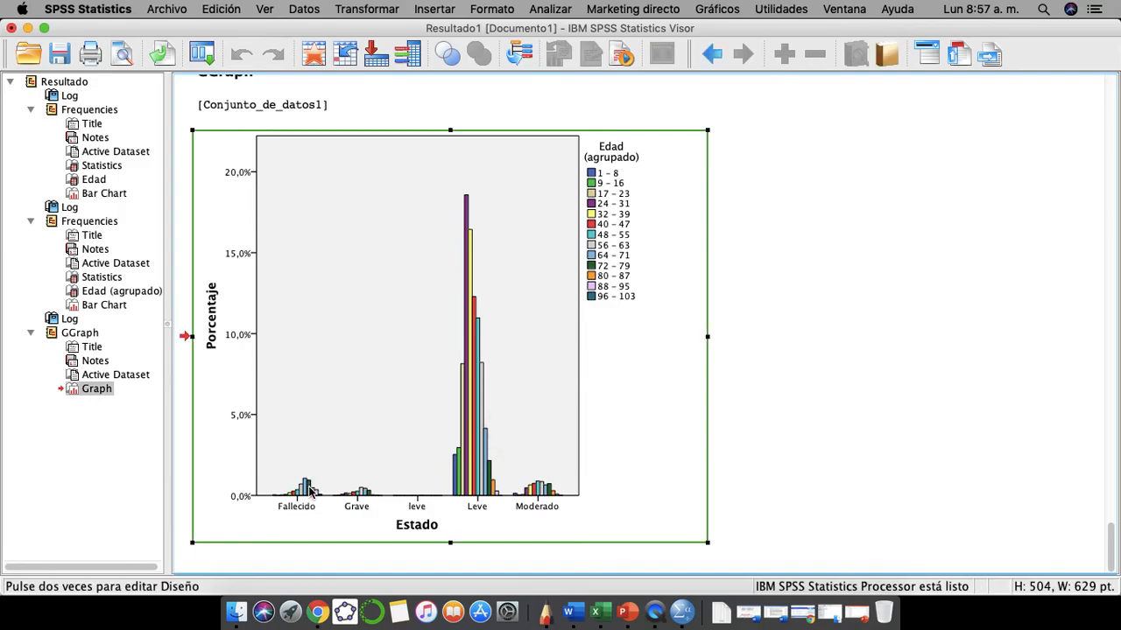
double_click(311, 491)
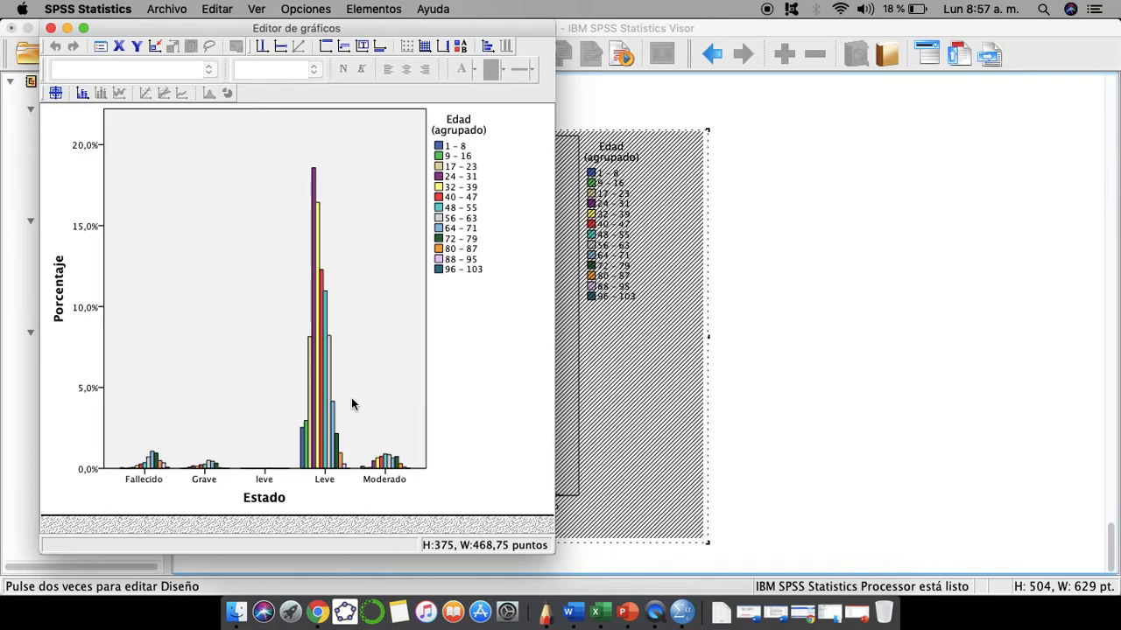
click(83, 29)
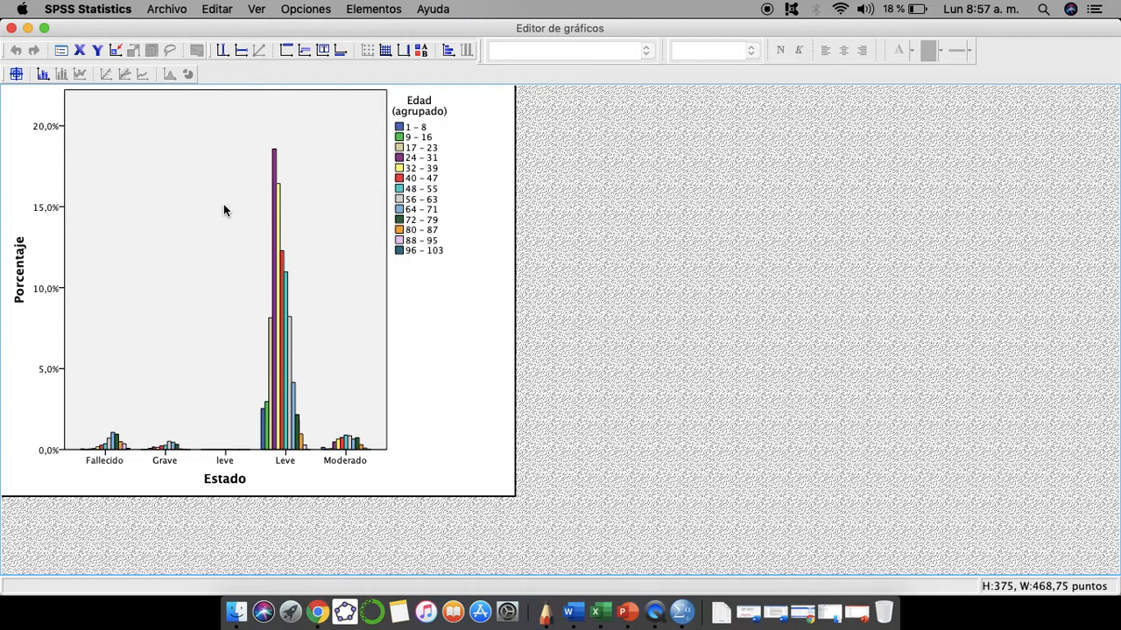
click(328, 271)
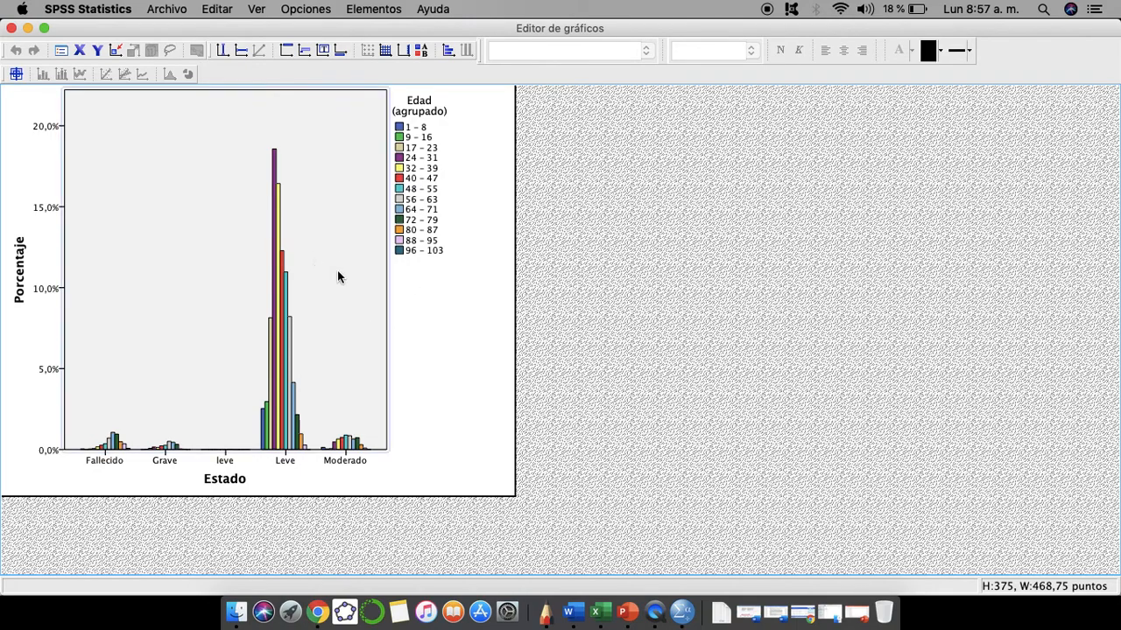